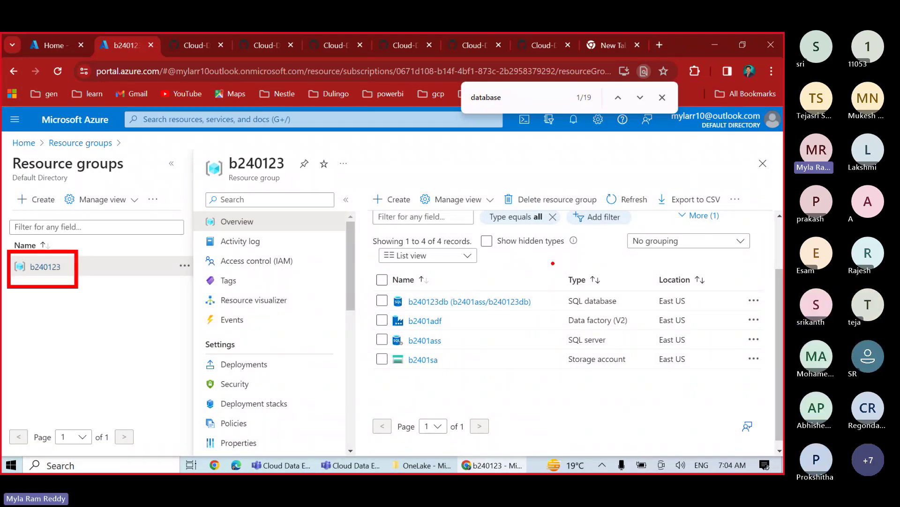
- Box the Type column and the b2401adf row, then open the b2401adf data factory
mouse_move(553, 263)
left_mouse_down()
mouse_move(617, 377)
mouse_move(634, 386)
left_mouse_up()
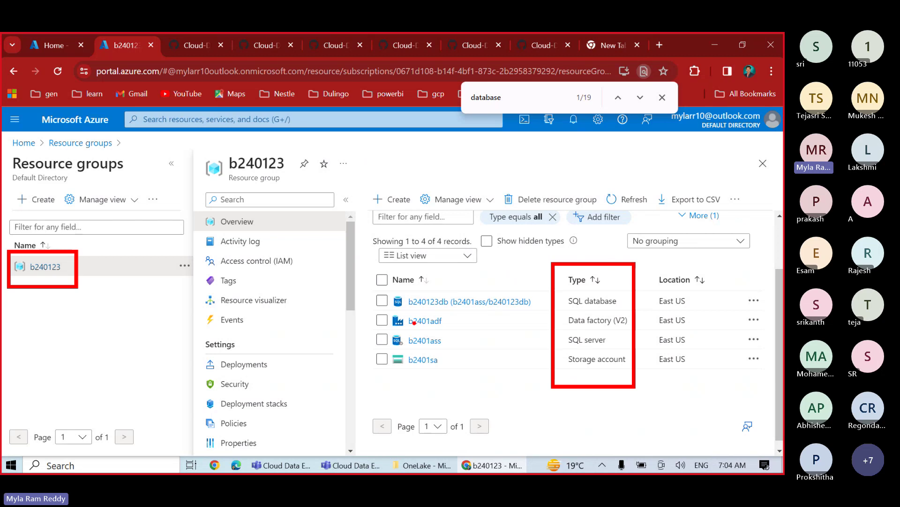
left_click_drag(370, 310, 452, 334)
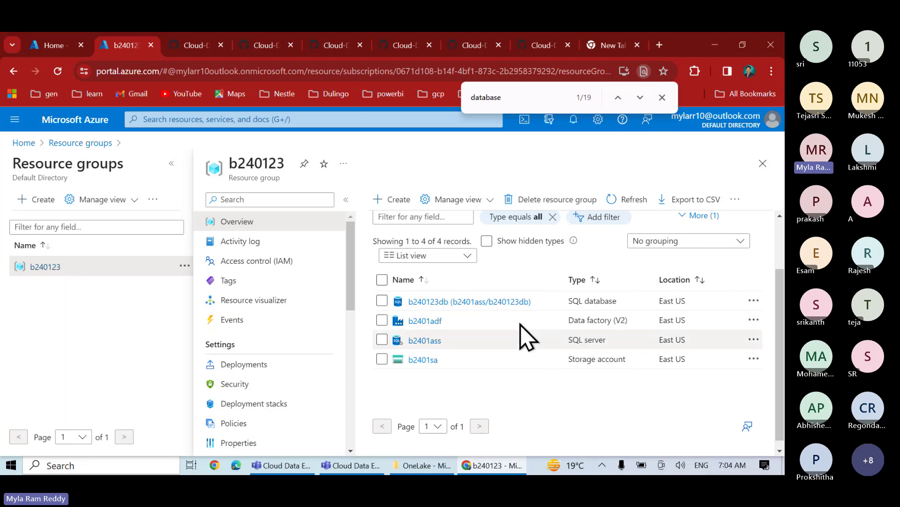
left_click(426, 321)
- Scroll to the Data Factory Studio section and bring up the Quick Starts link menu
scroll(459, 346, "down", 3)
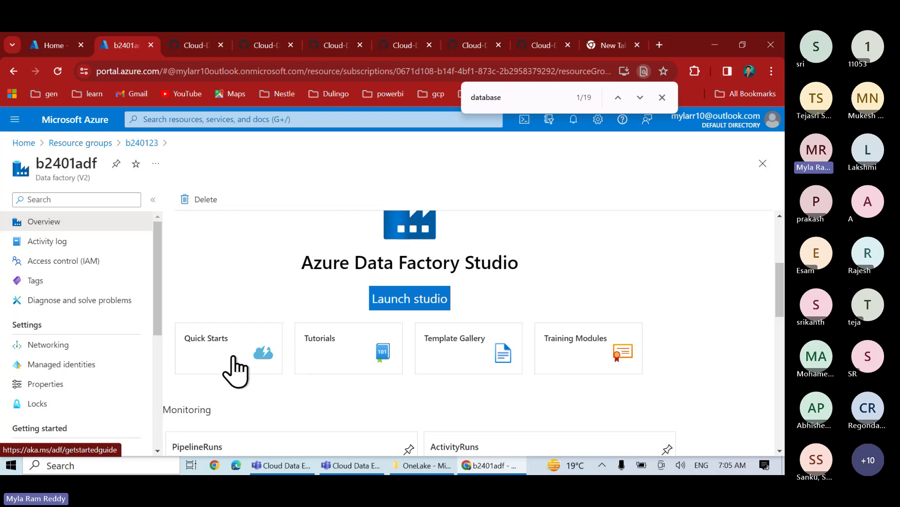
right_click(233, 359)
- Open Quick Starts in a new tab and read the Get started article to Related content
left_click(277, 201)
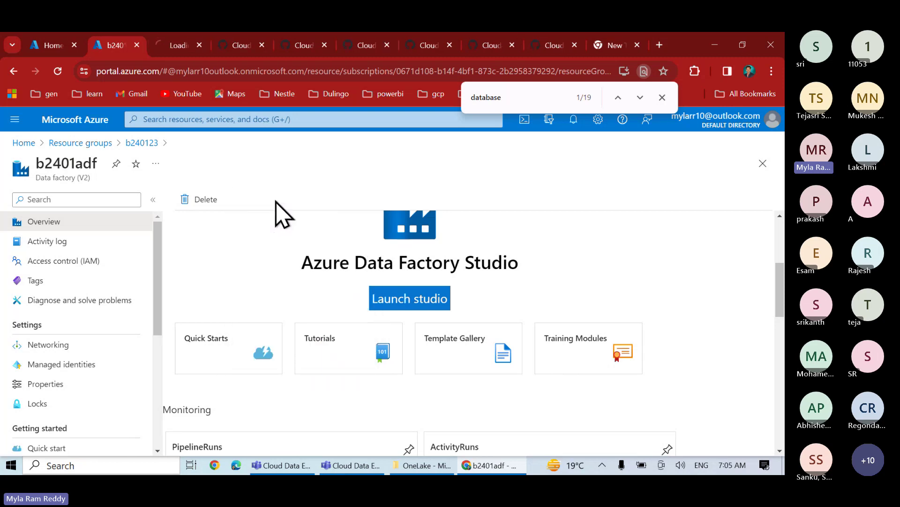
left_click(172, 48)
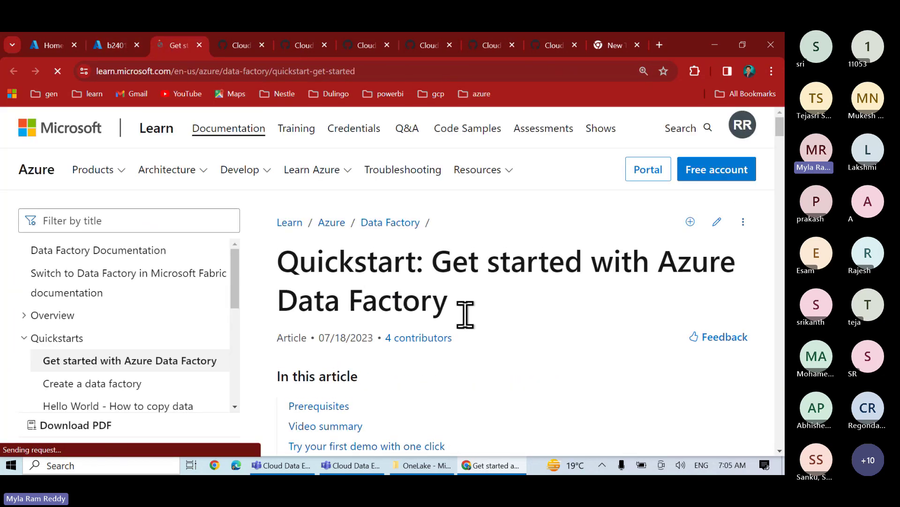
scroll(511, 380, "down", 6)
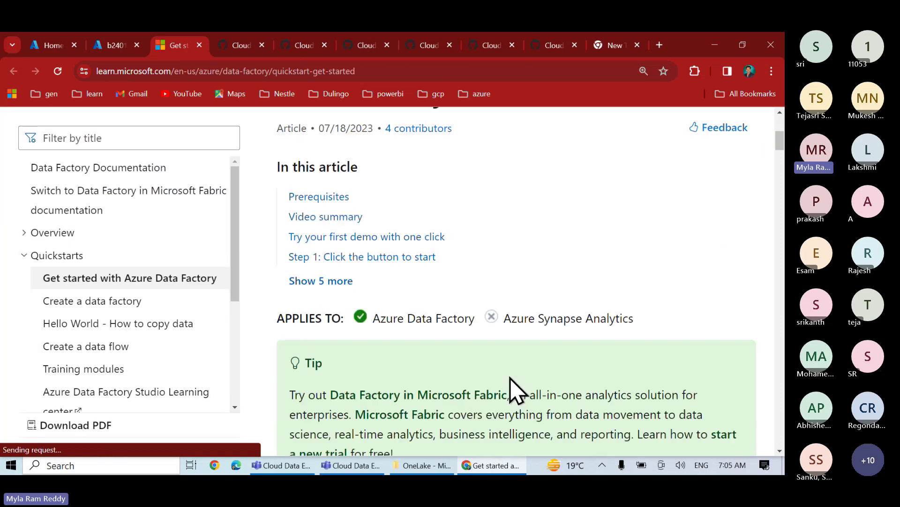
scroll(513, 389, "down", 8)
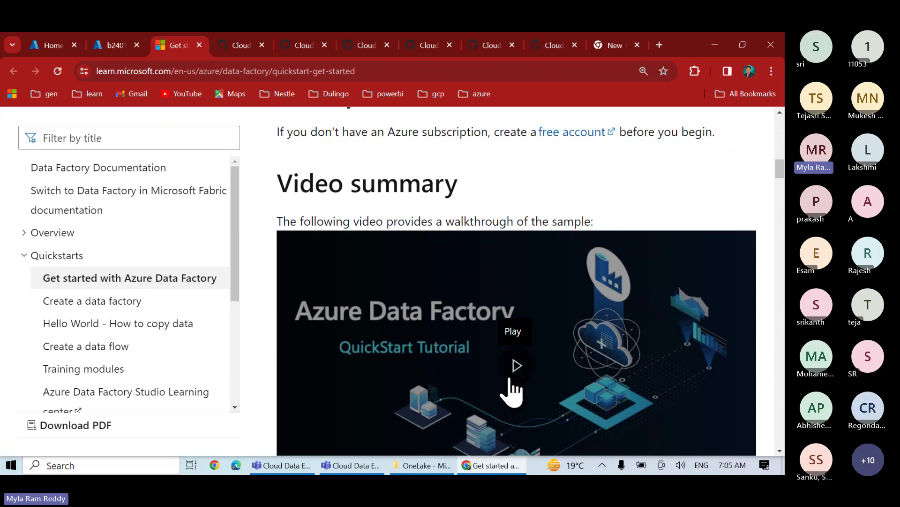
scroll(512, 391, "down", 5)
scroll(509, 375, "up", 3)
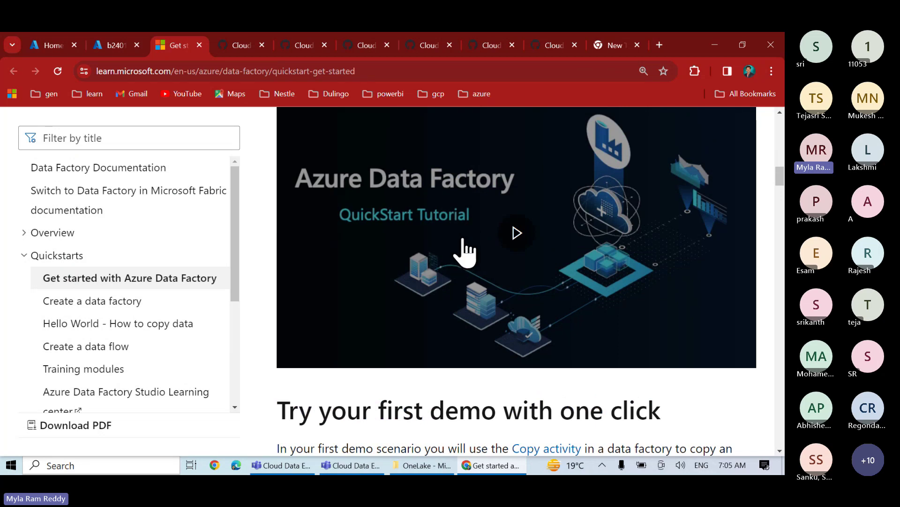
scroll(463, 241, "down", 15)
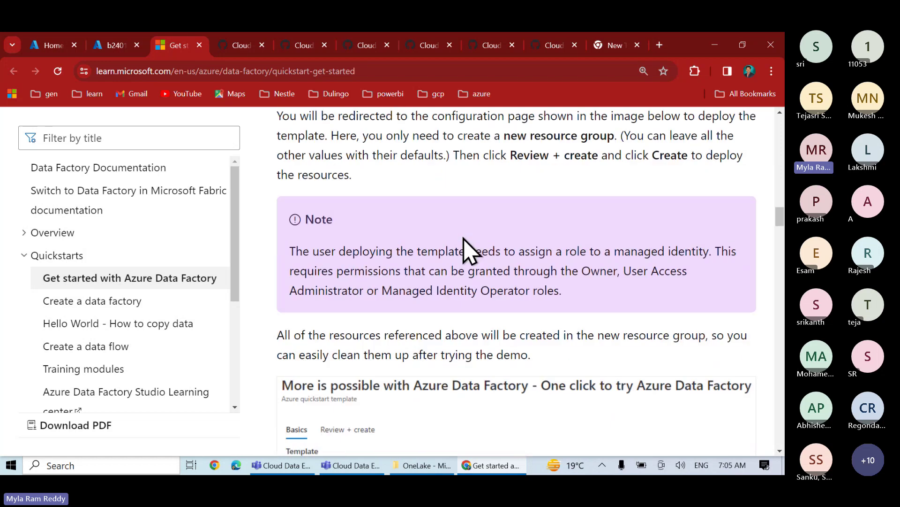
scroll(463, 241, "down", 8)
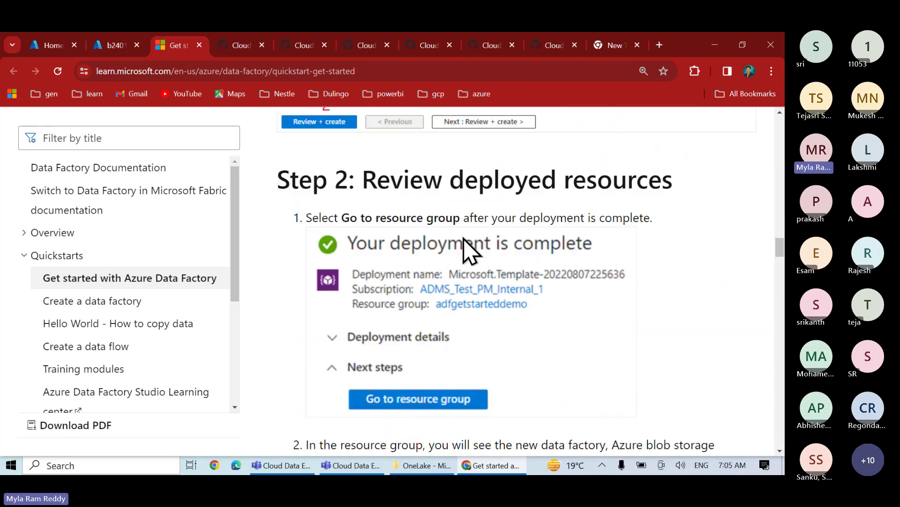
scroll(463, 239, "down", 8)
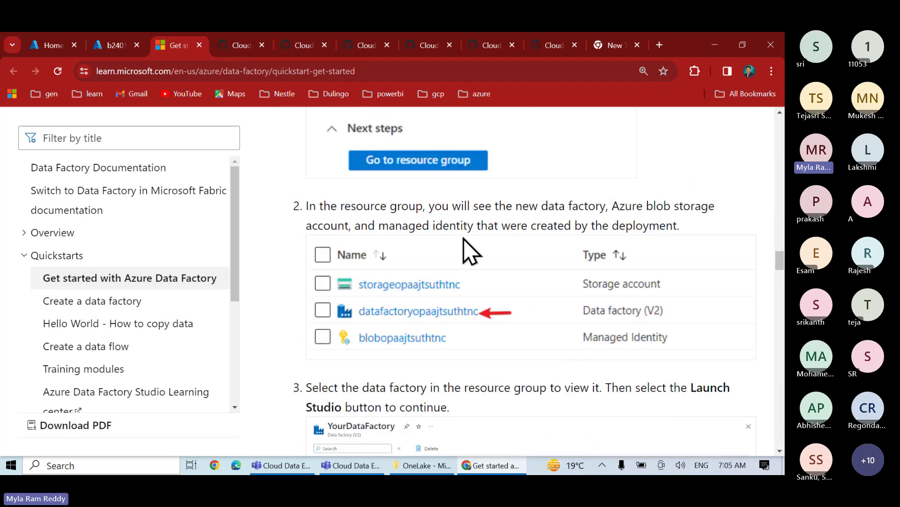
scroll(463, 253, "down", 12)
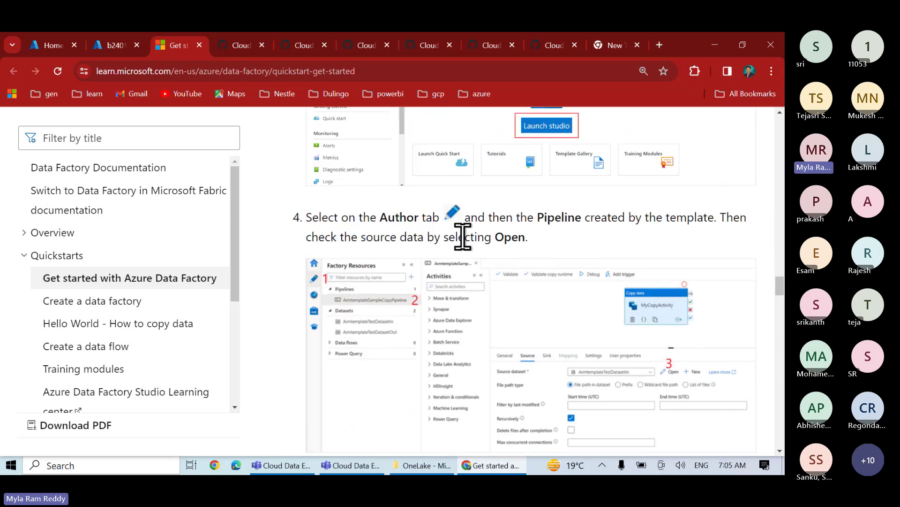
scroll(469, 251, "down", 15)
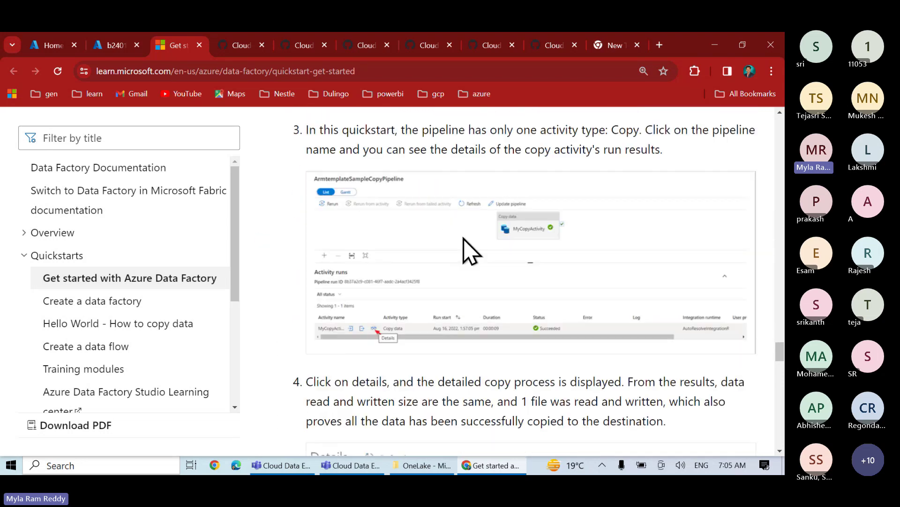
scroll(464, 239, "down", 10)
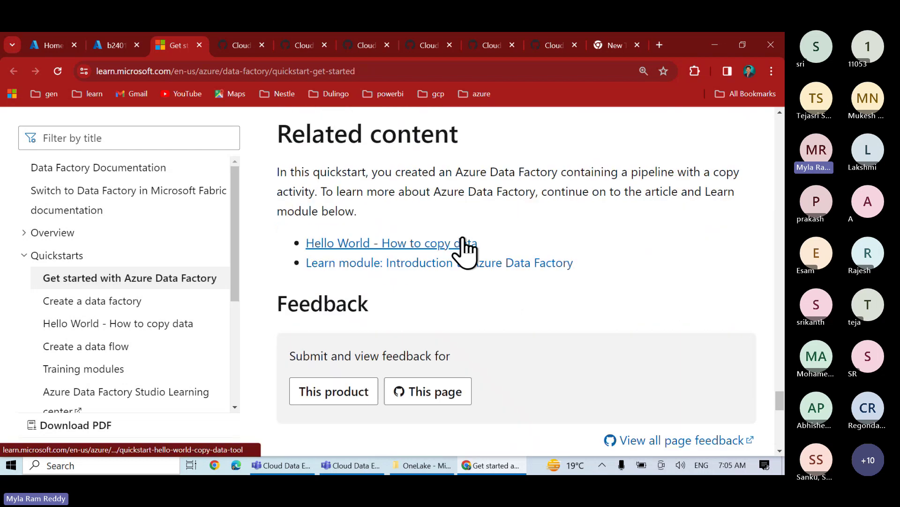
- Open the b2401adf Tutorials link in a new tab and view the Azure Data Factory tutorials page
left_click(117, 46)
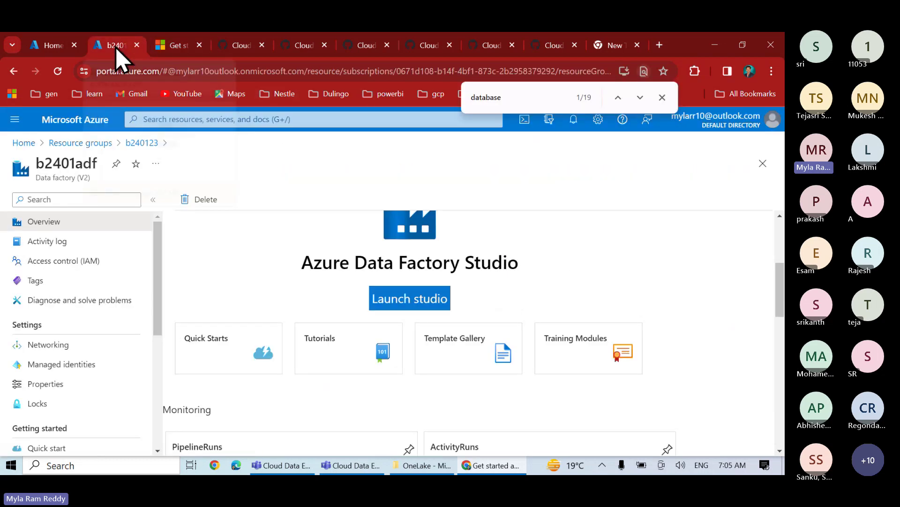
right_click(339, 358)
left_click(379, 188)
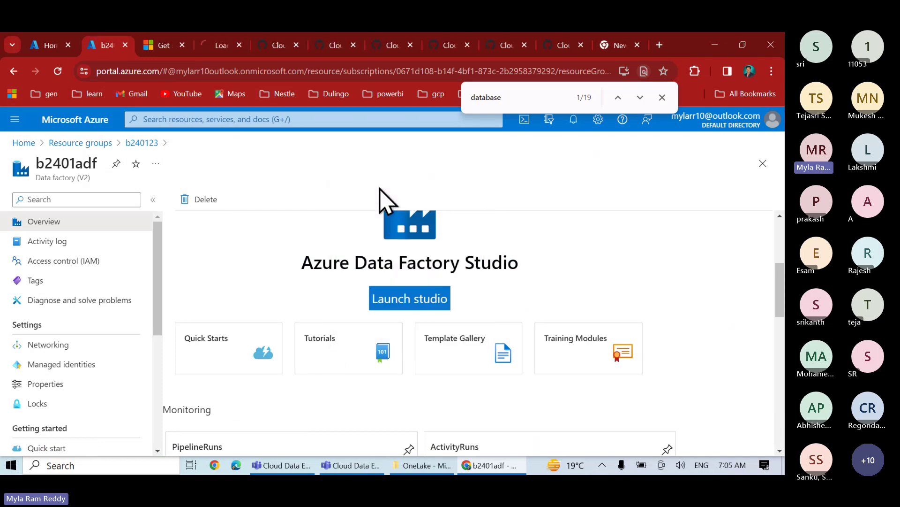
left_click(219, 46)
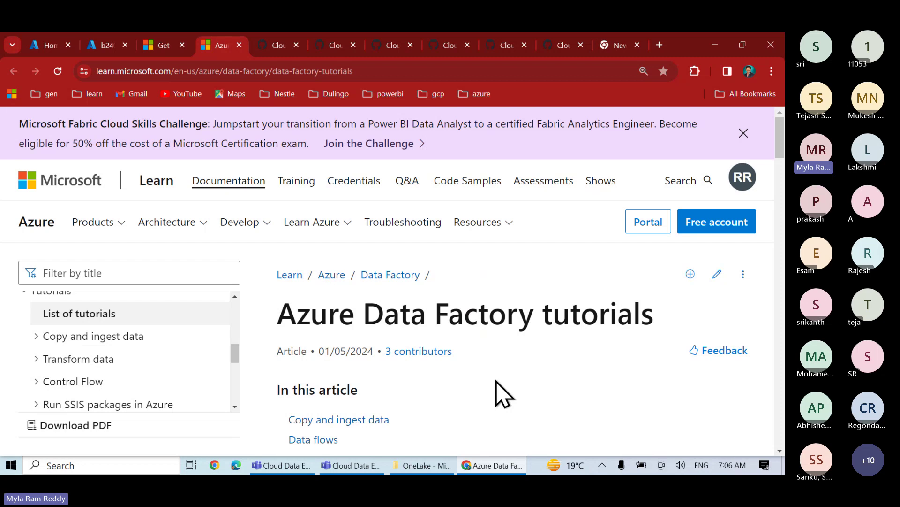
scroll(499, 394, "down", 2)
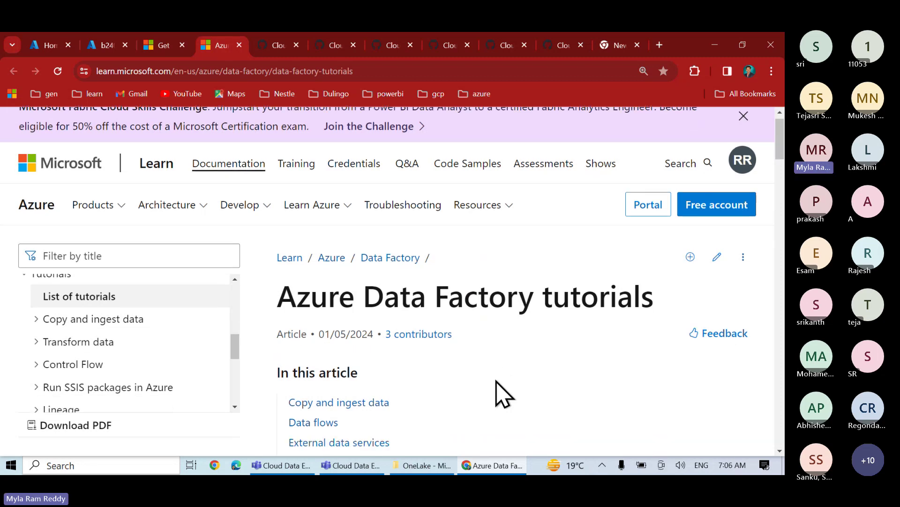
scroll(500, 394, "down", 1)
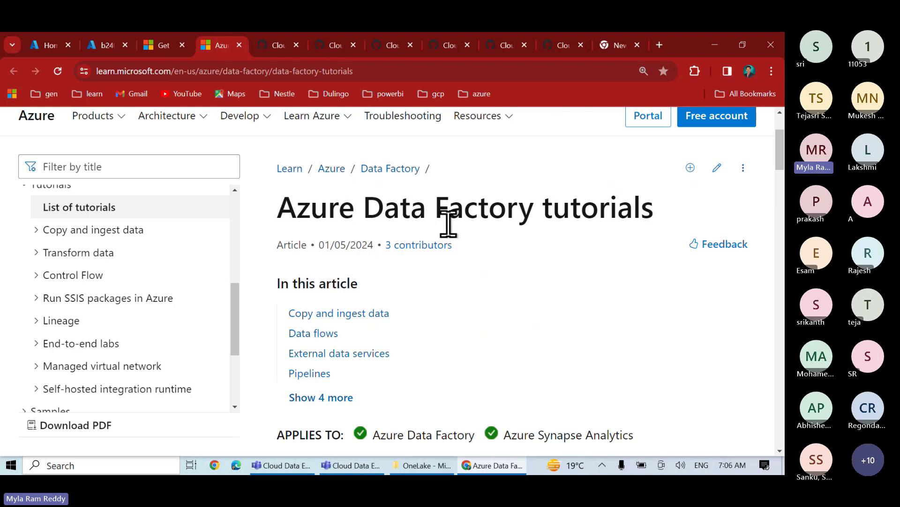
scroll(493, 362, "down", 10)
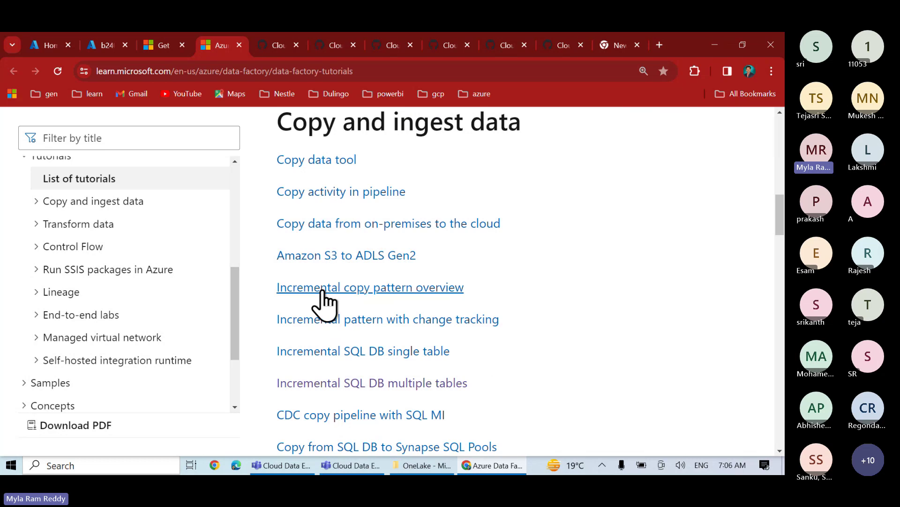
scroll(327, 305, "down", 5)
scroll(327, 305, "down", 10)
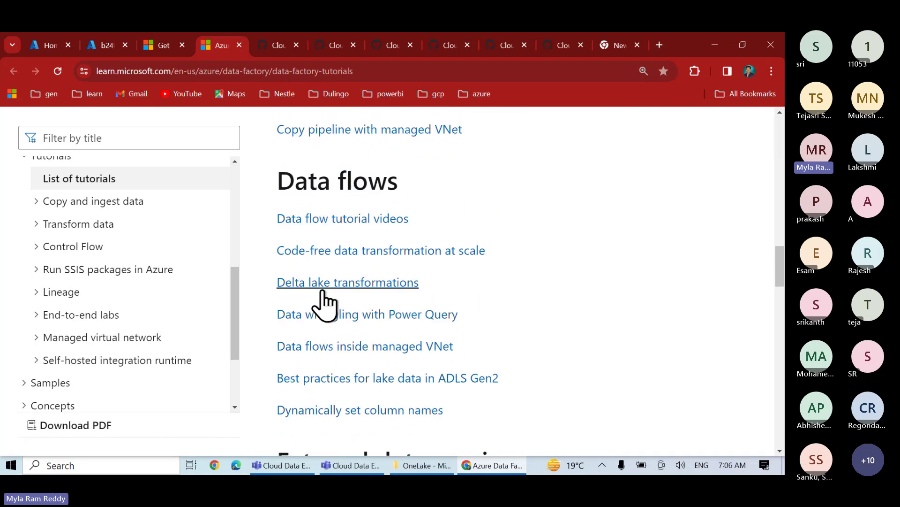
scroll(324, 305, "down", 10)
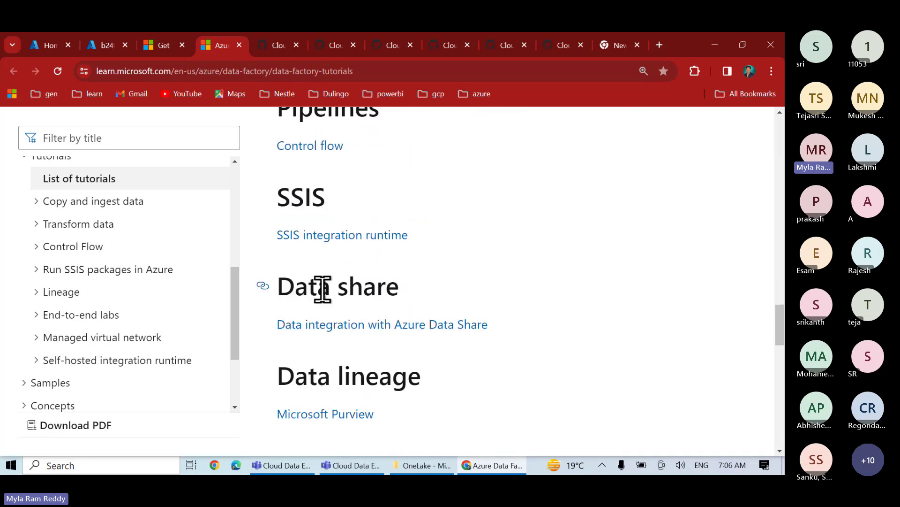
scroll(476, 291, "up", 15)
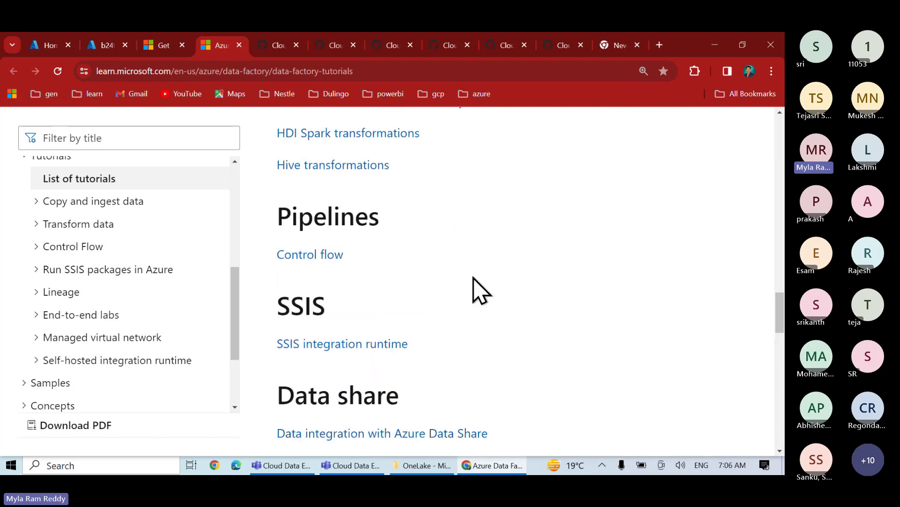
scroll(476, 291, "up", 15)
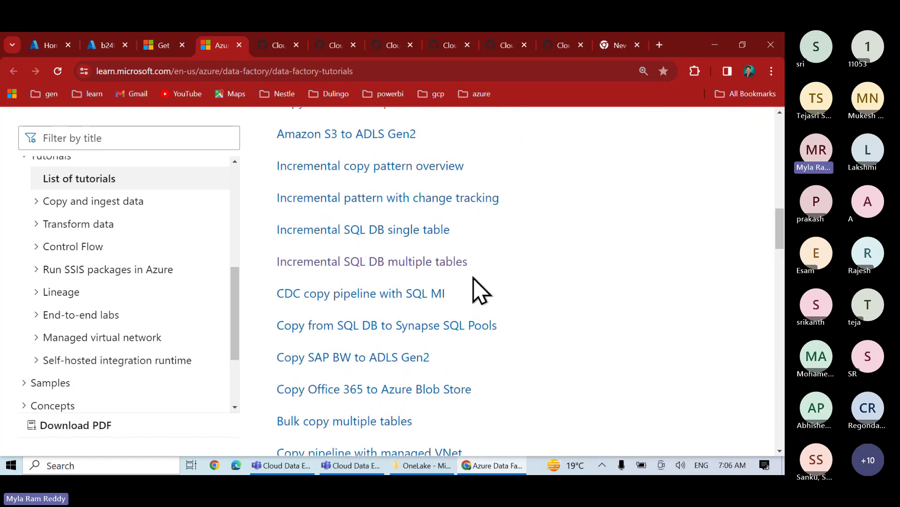
scroll(475, 289, "up", 1)
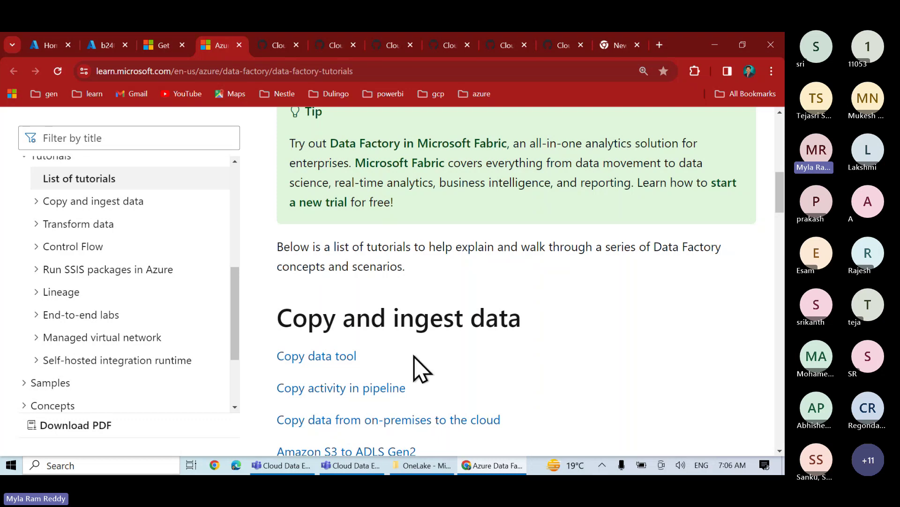
- Open the b2401adf Template Gallery link in a new tab and switch to it
left_click(109, 47)
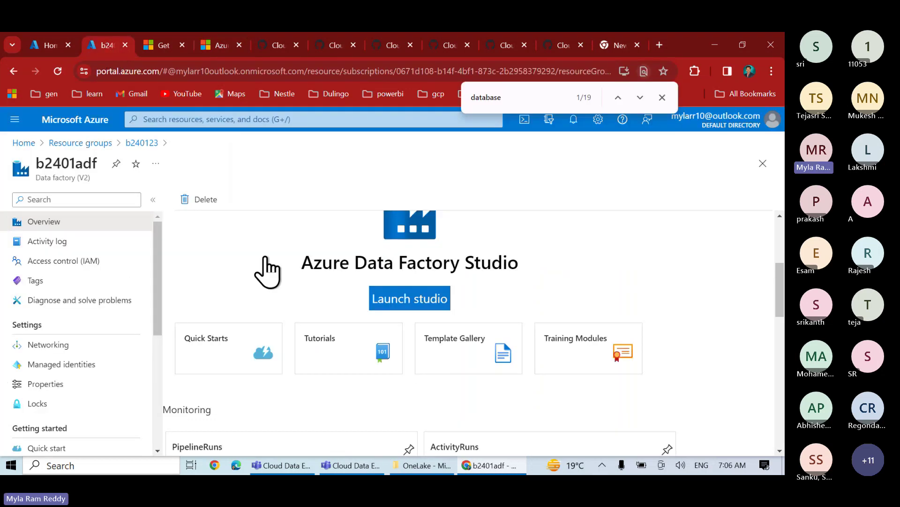
right_click(443, 370)
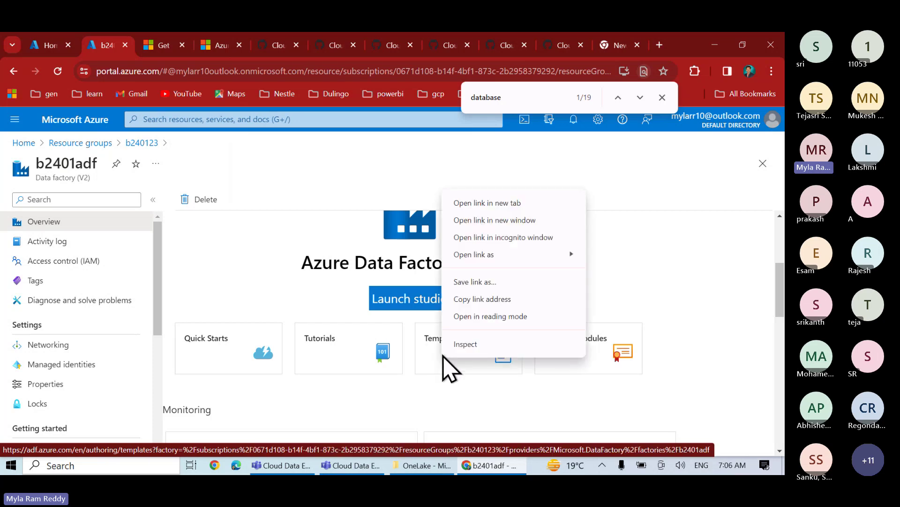
left_click(495, 203)
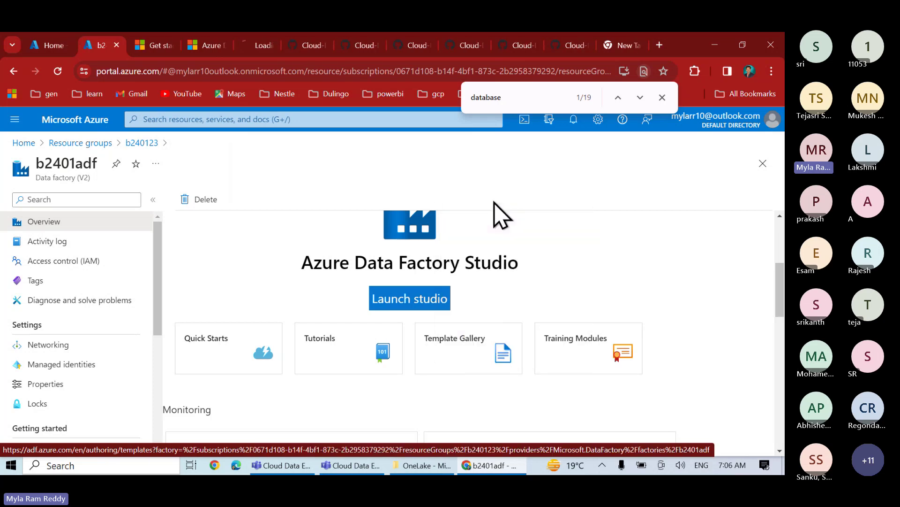
left_click(260, 47)
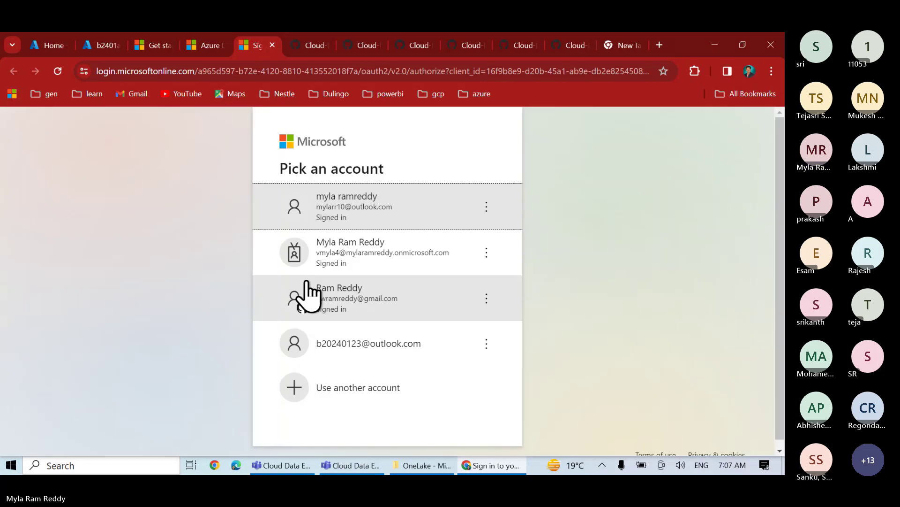
- Continue with the first signed-in account to load the Data Factory template gallery
left_click(368, 218)
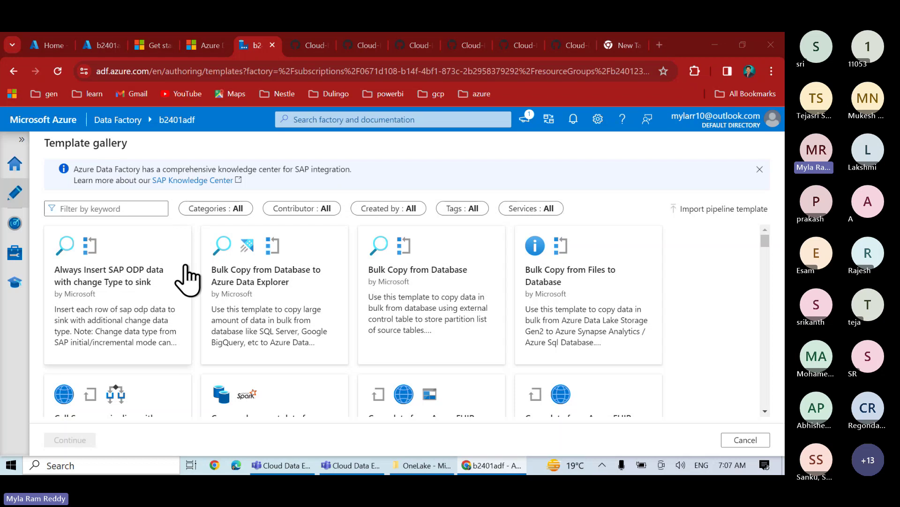
- Scroll the Template gallery down to Delete files older than 30 days, Move files and Databricks templates
scroll(296, 345, "down", 1)
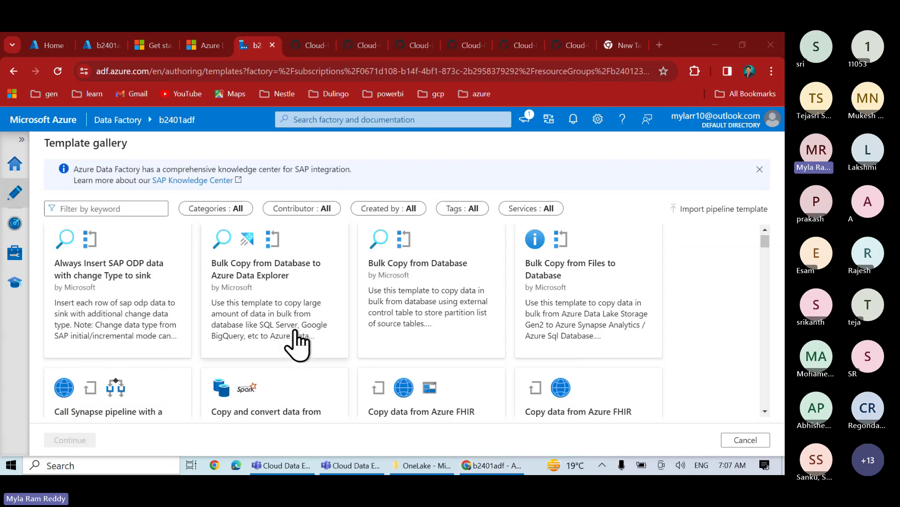
scroll(297, 344, "down", 2)
scroll(297, 342, "down", 4)
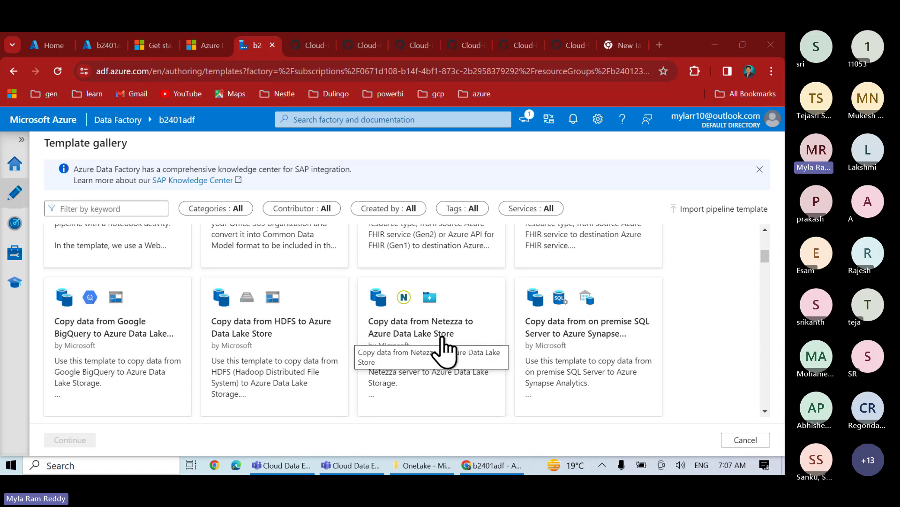
scroll(443, 349, "down", 5)
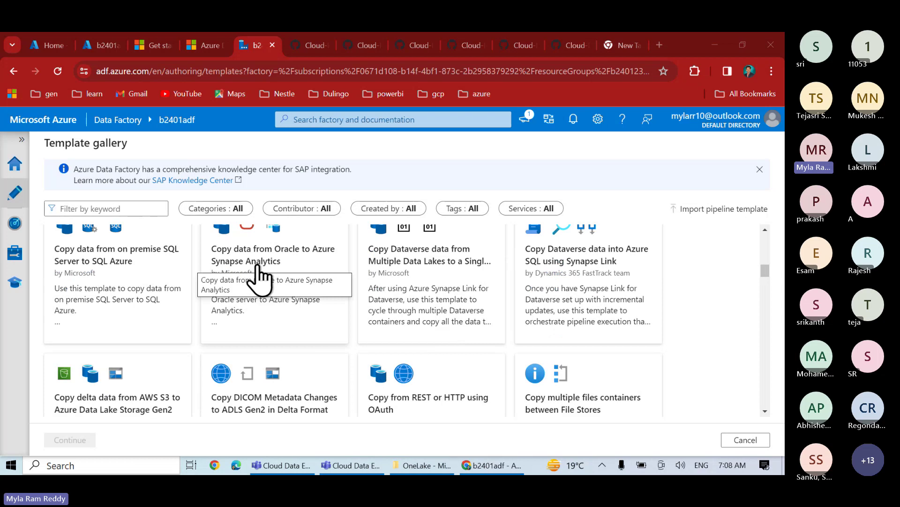
scroll(257, 277, "down", 2)
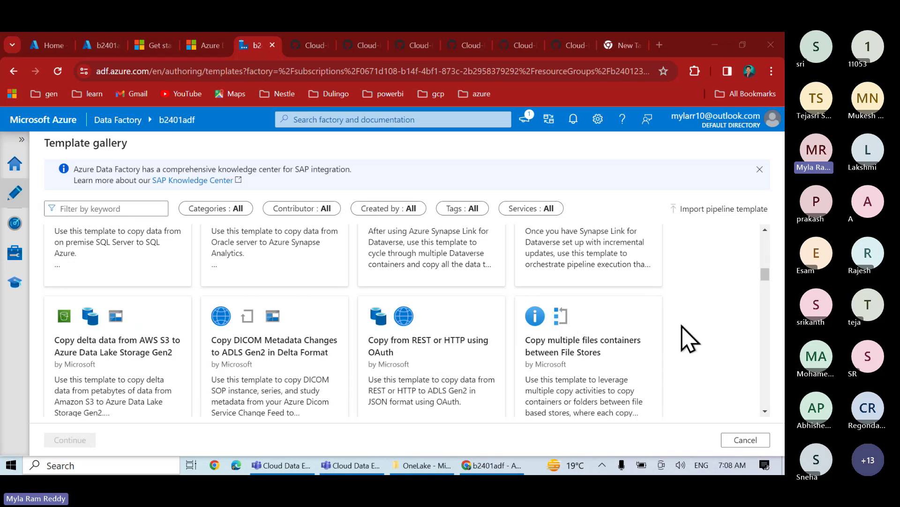
scroll(681, 338, "down", 5)
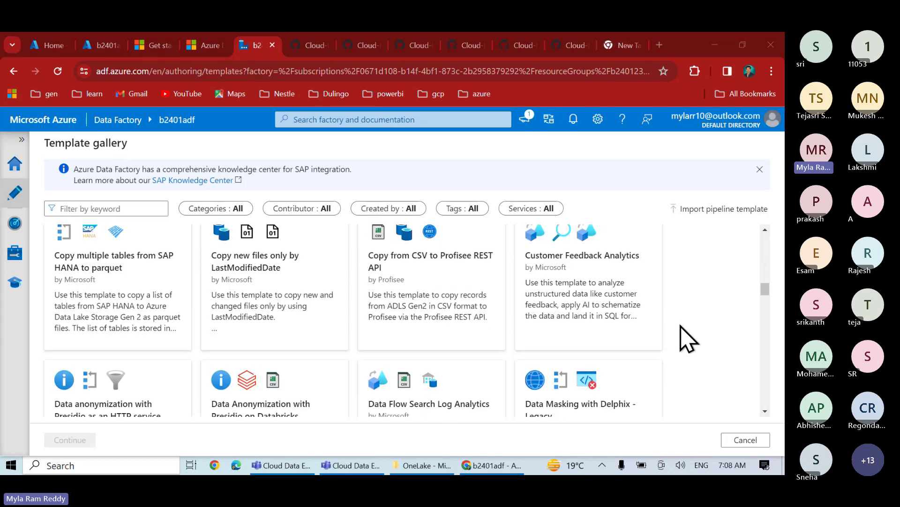
scroll(687, 339, "up", 2)
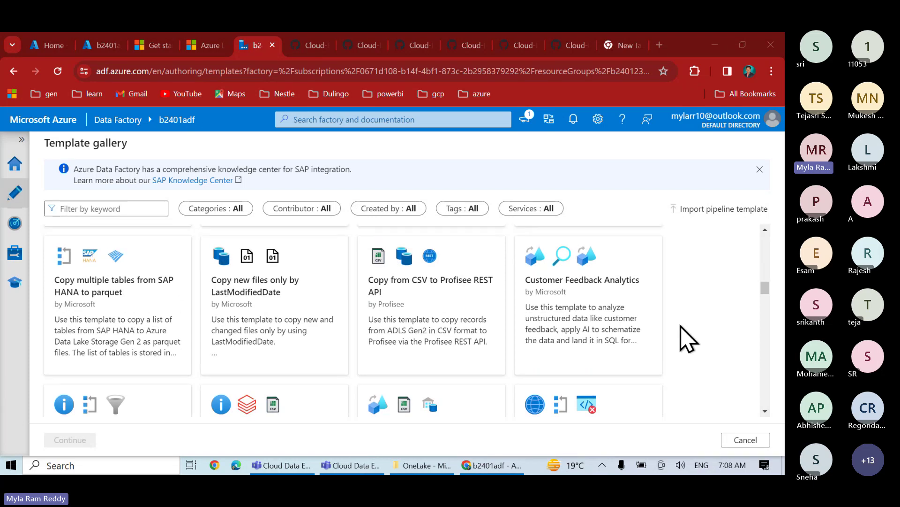
scroll(687, 338, "down", 3)
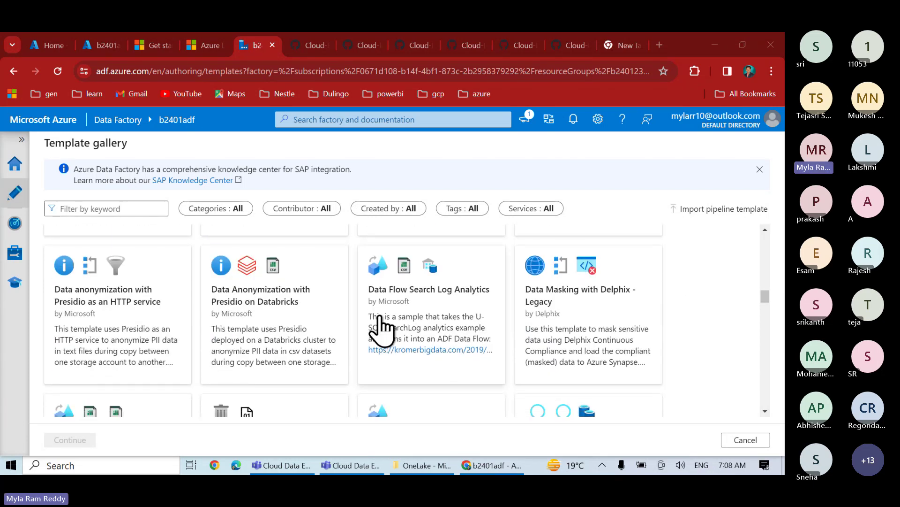
scroll(319, 349, "down", 3)
scroll(319, 350, "down", 3)
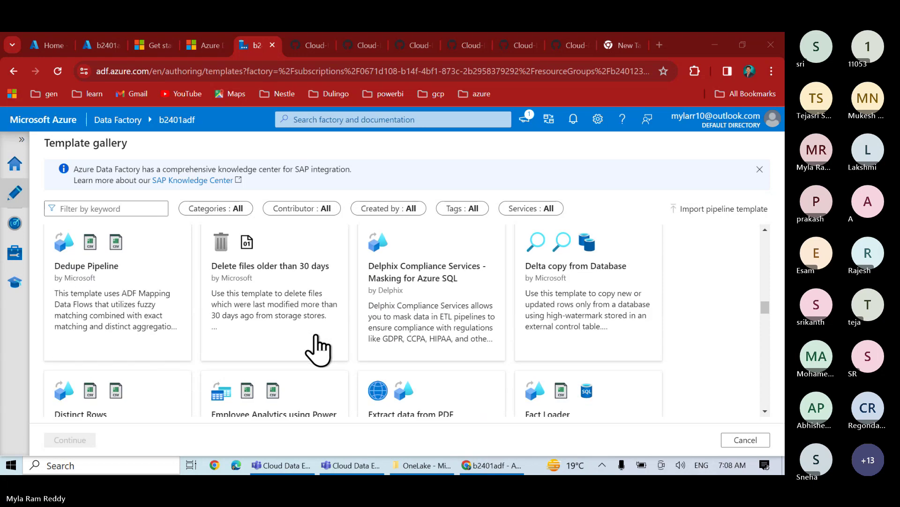
scroll(319, 349, "up", 2)
scroll(318, 335, "up", 1)
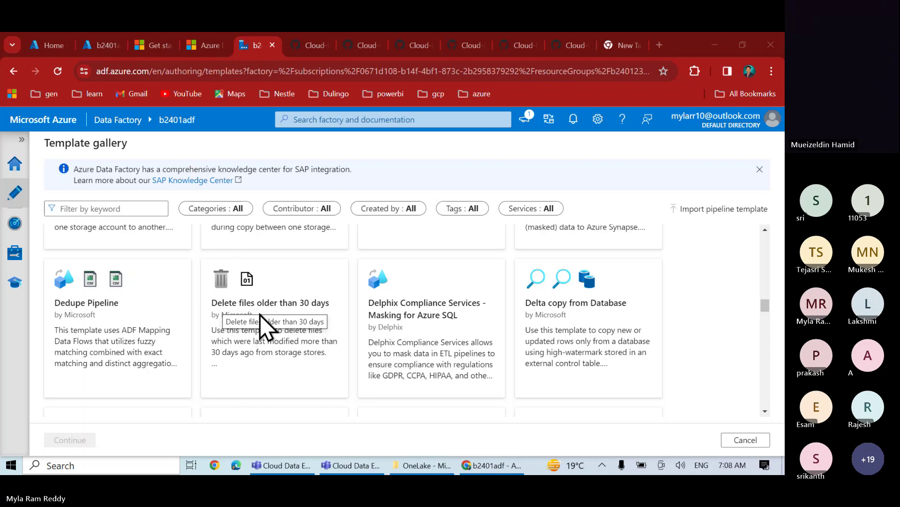
scroll(311, 396, "down", 5)
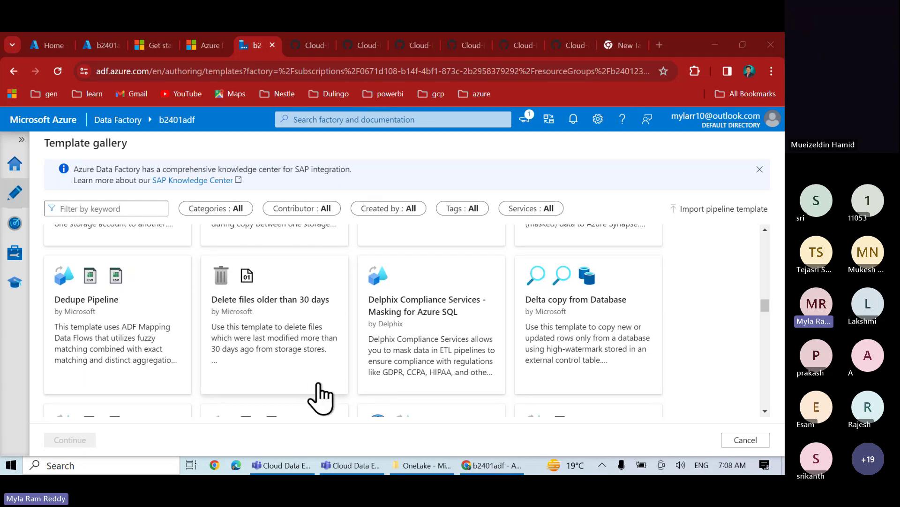
scroll(320, 396, "down", 7)
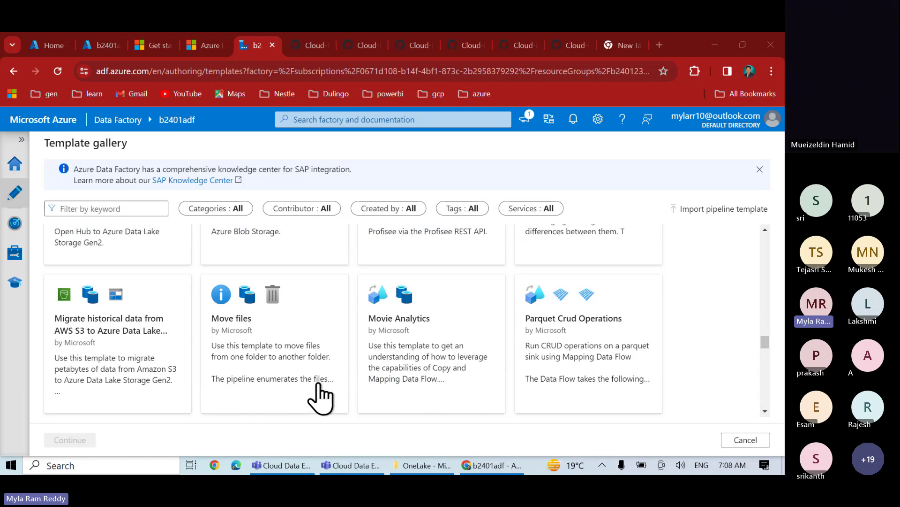
scroll(321, 396, "down", 15)
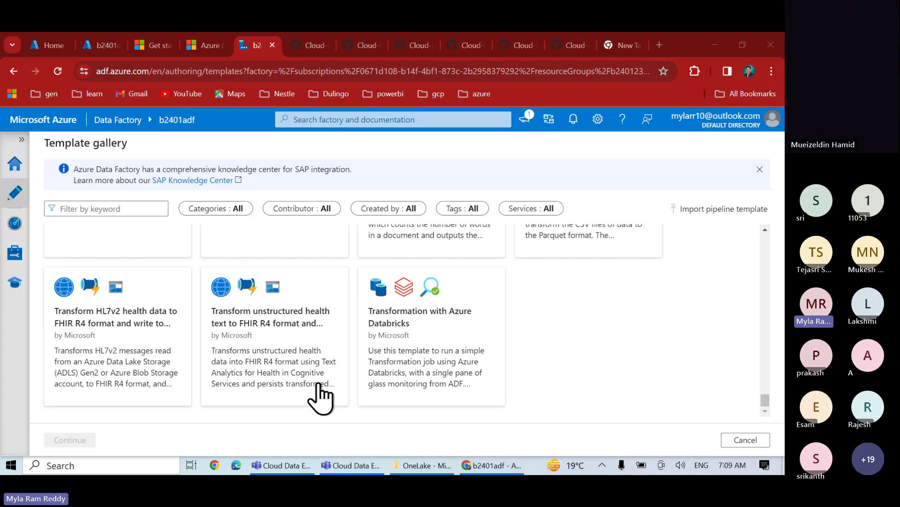
- Open the b2401adf training modules link in a new Microsoft Learn tab
left_click(106, 50)
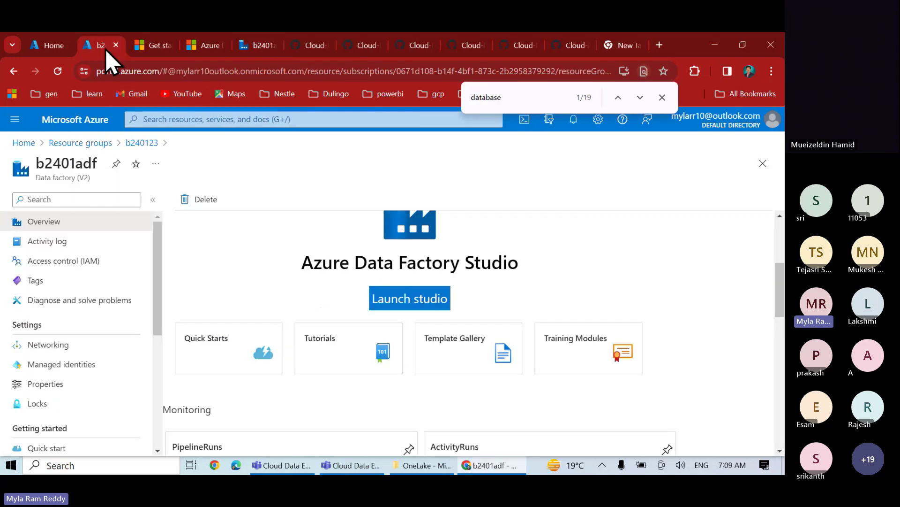
right_click(558, 357)
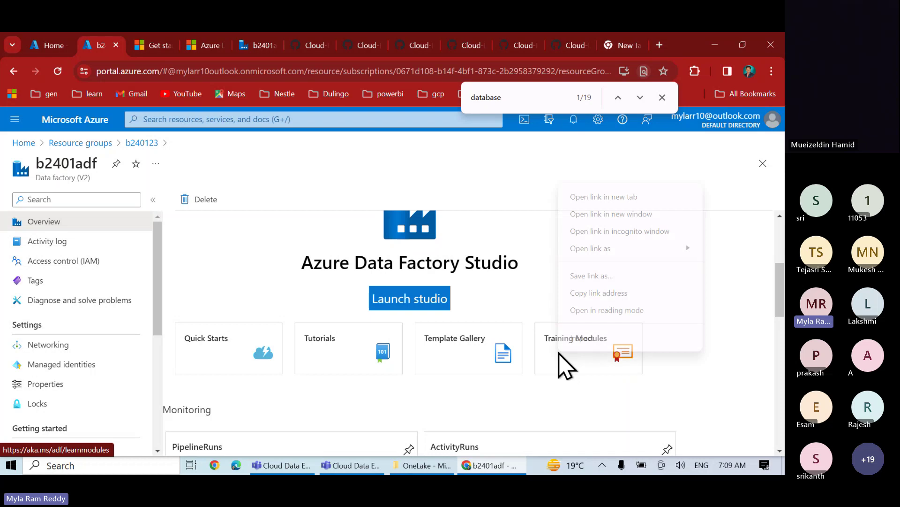
left_click(600, 197)
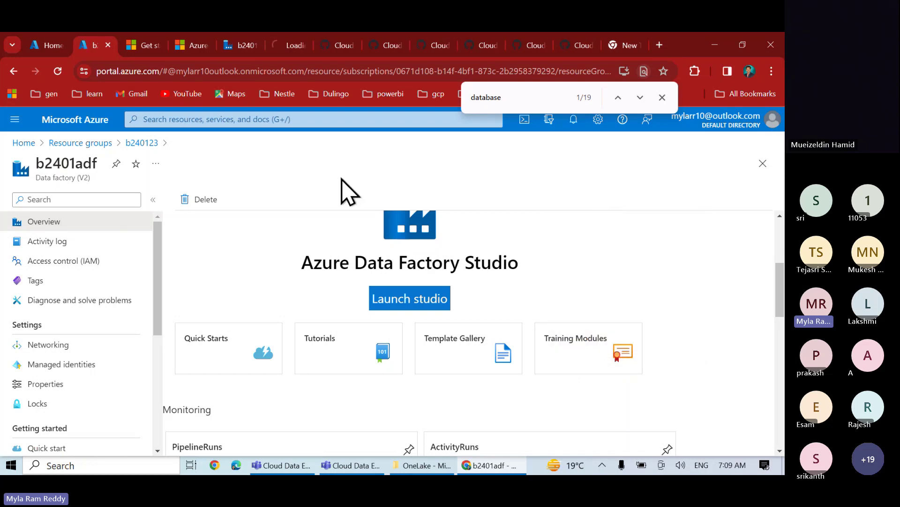
left_click(289, 47)
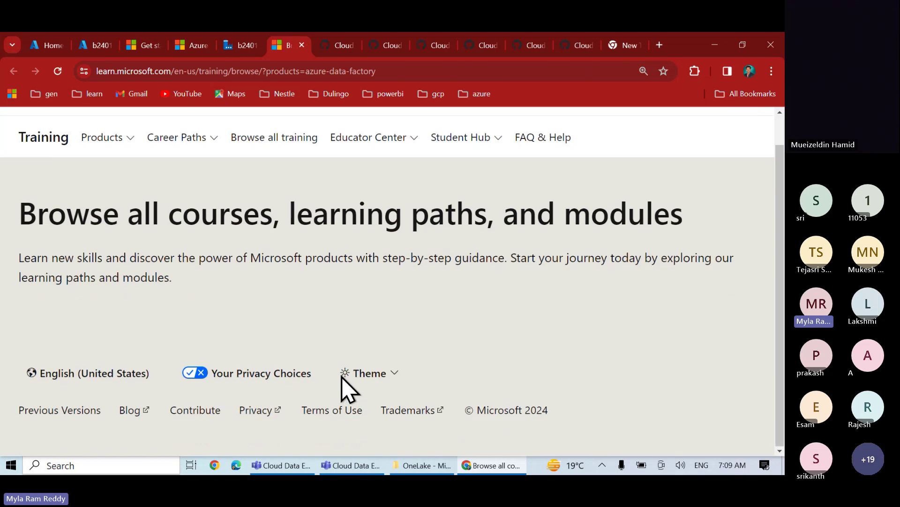
- Scroll the Azure Data Factory training catalog to the SSIS and Orchestrate data movement modules
scroll(342, 388, "down", 5)
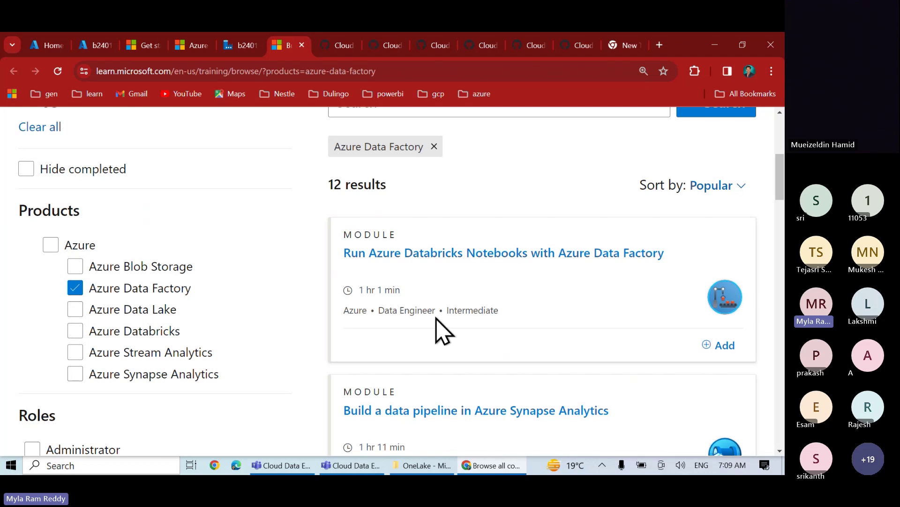
scroll(439, 323, "down", 1)
scroll(436, 318, "down", 1)
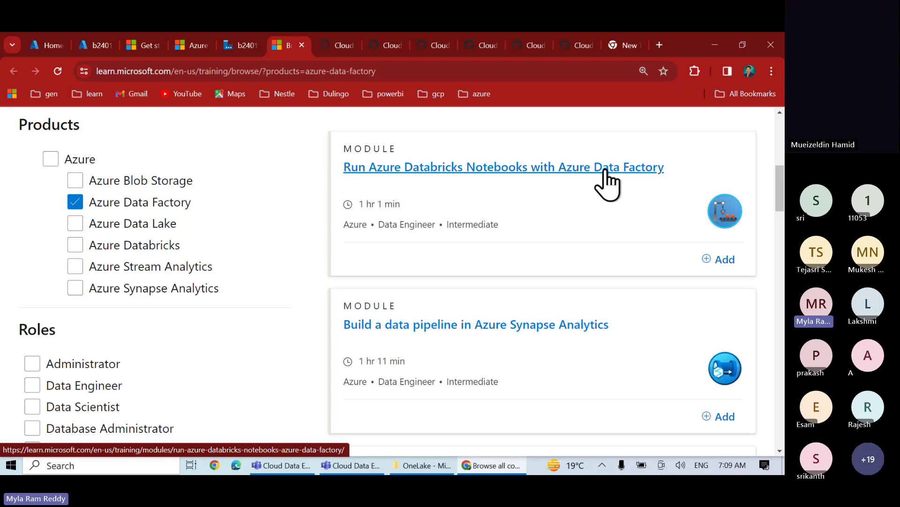
scroll(563, 336, "down", 4)
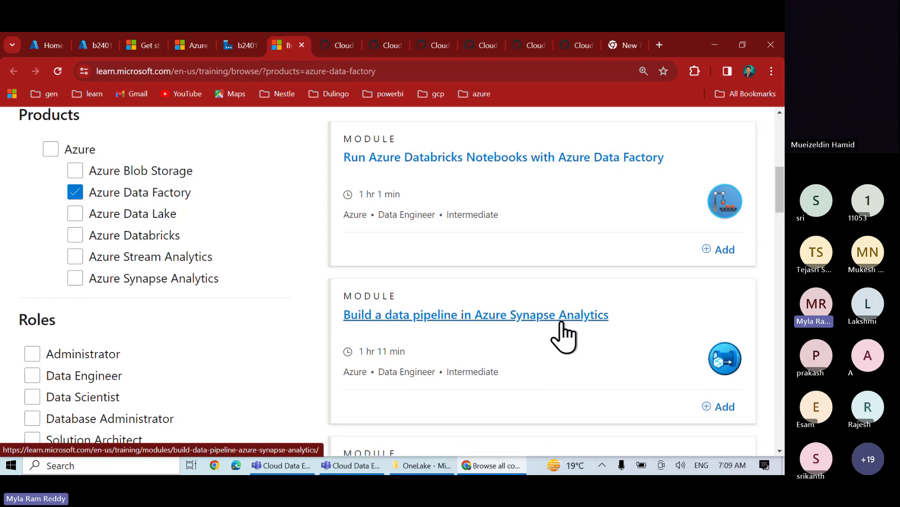
scroll(563, 335, "down", 6)
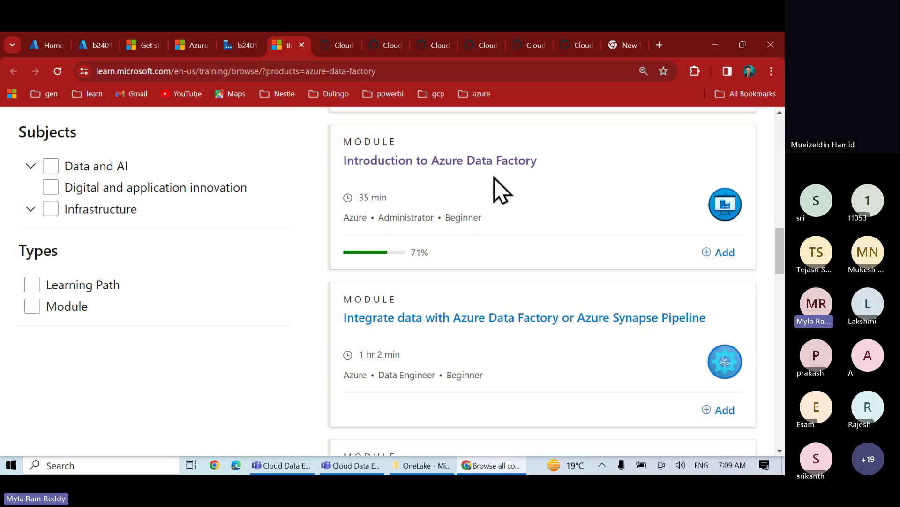
scroll(455, 207, "down", 4)
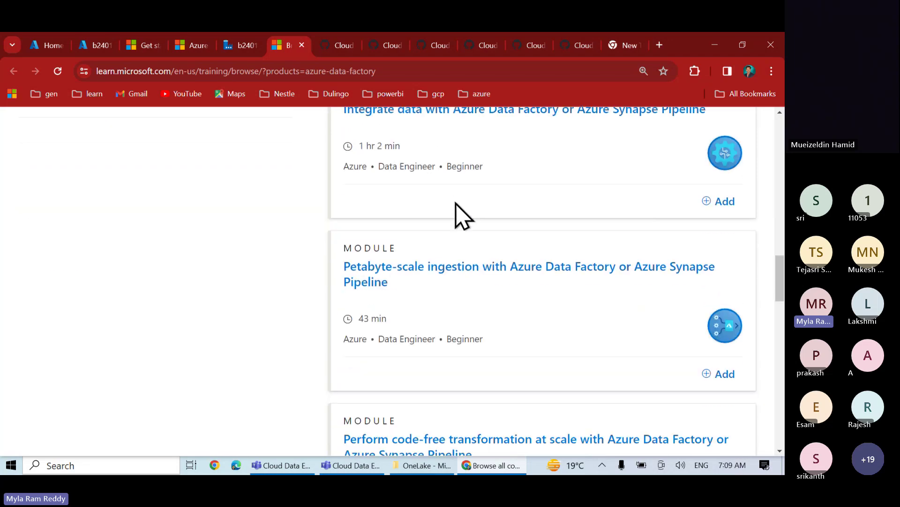
scroll(456, 204, "down", 7)
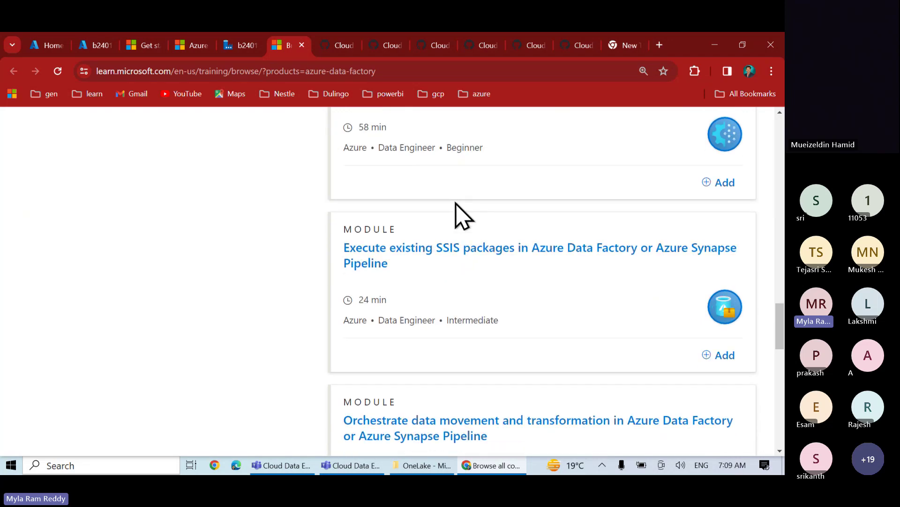
scroll(457, 209, "down", 3)
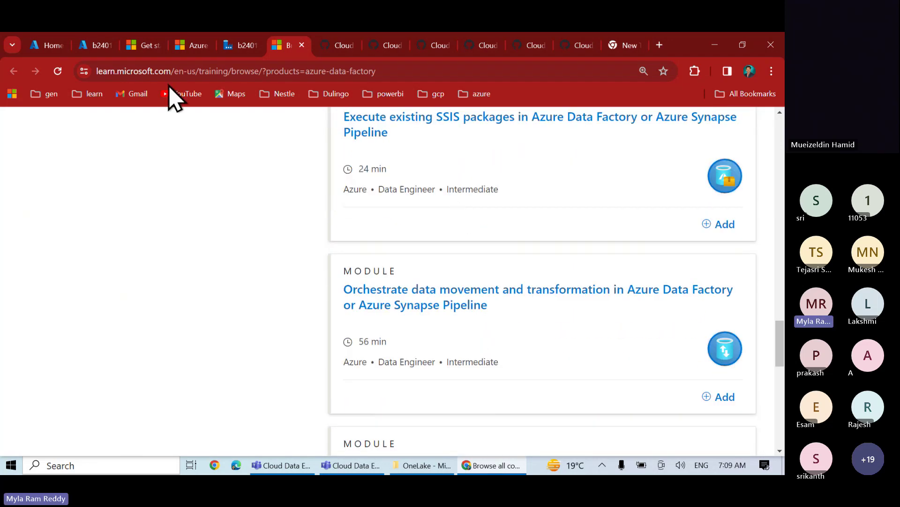
- Return to the b2401adf overview and launch Azure Data Factory Studio
left_click(97, 45)
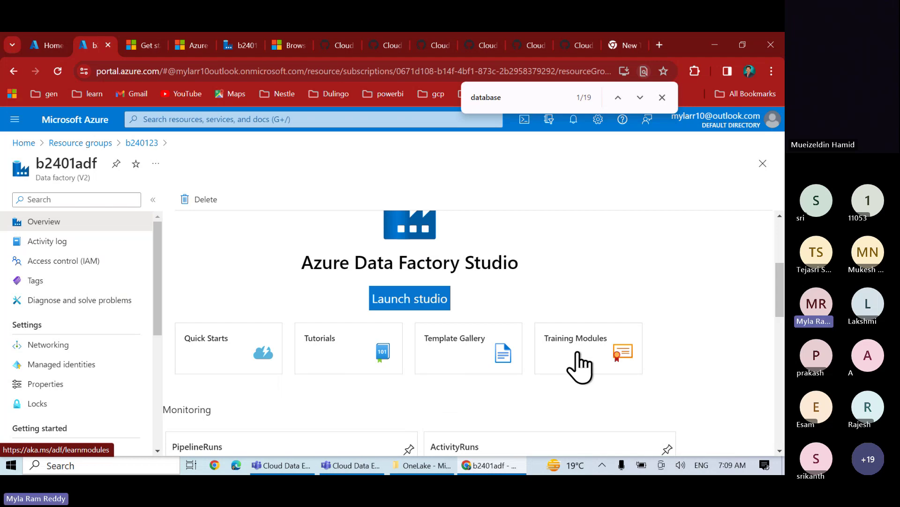
scroll(487, 381, "up", 1)
scroll(493, 393, "up", 1)
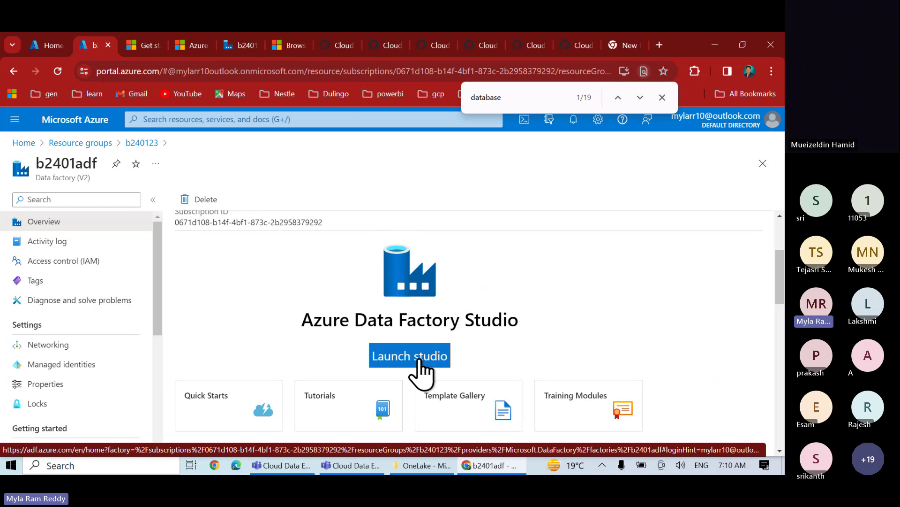
left_click(419, 360)
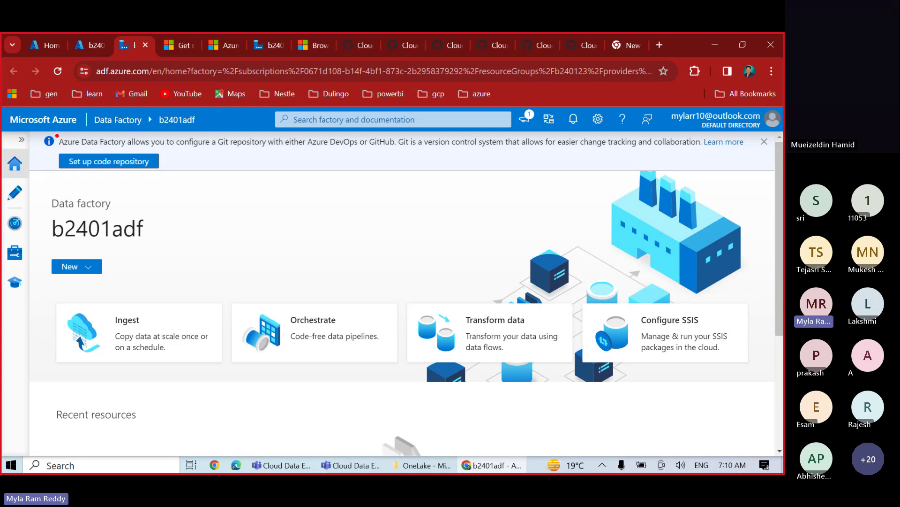
mouse_move(56, 136)
left_mouse_down()
mouse_move(415, 148)
mouse_move(399, 152)
left_mouse_up()
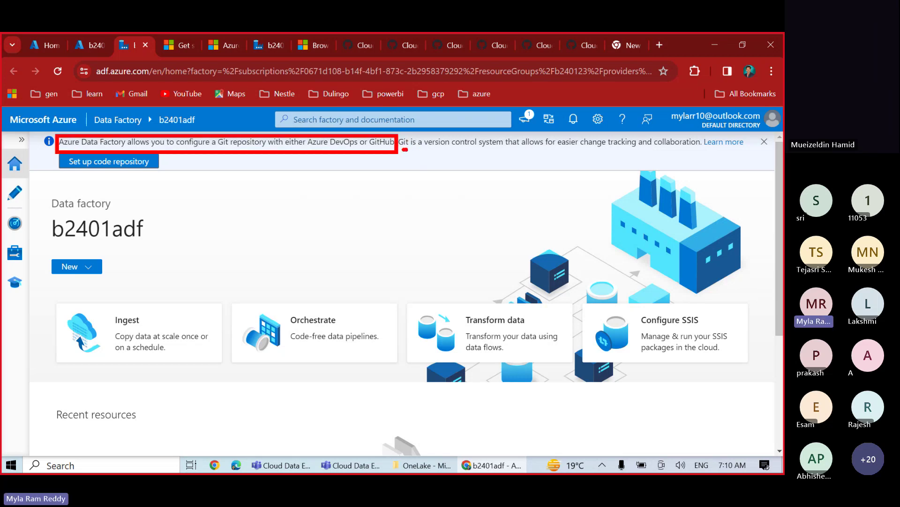
left_click_drag(405, 149, 702, 149)
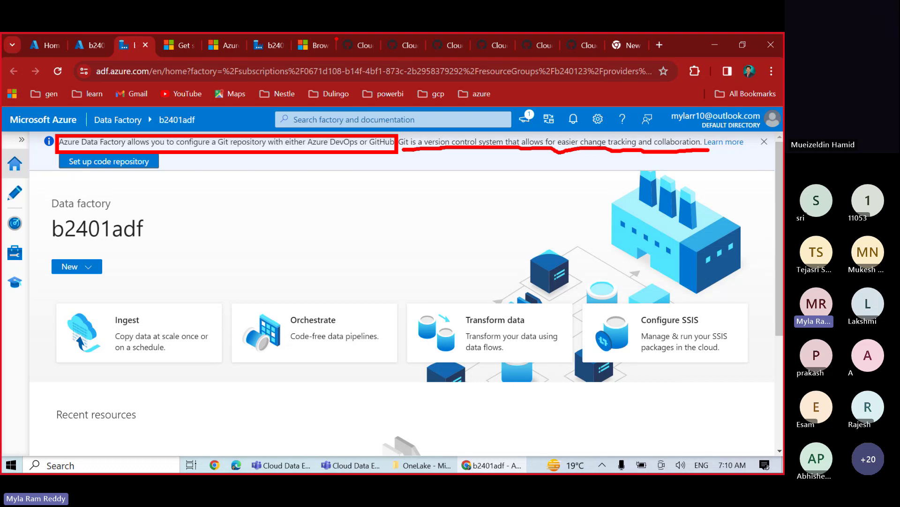
mouse_move(336, 34)
left_mouse_down()
mouse_move(368, 56)
mouse_move(655, 56)
mouse_move(605, 56)
left_mouse_up()
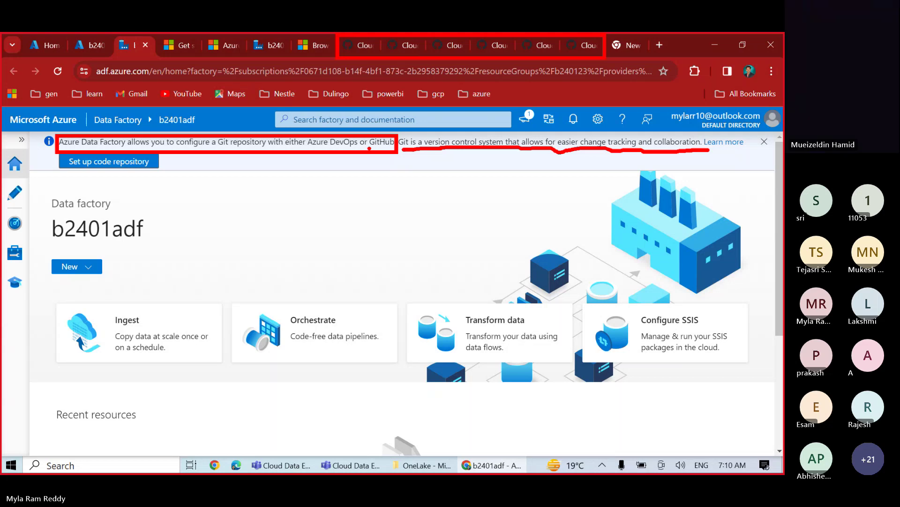
left_click_drag(370, 148, 385, 146)
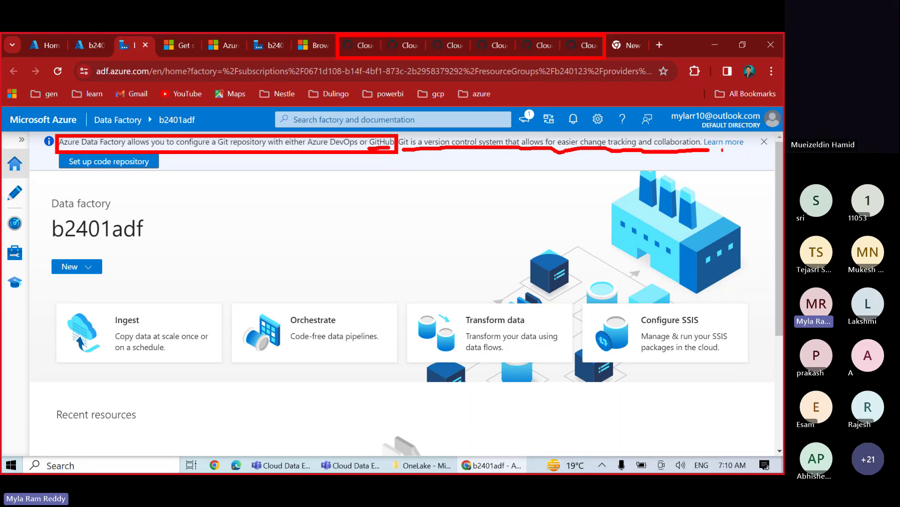
- Clear the annotations, dismiss the Git notice and leave the navigation expanded with section names
key("Escape")
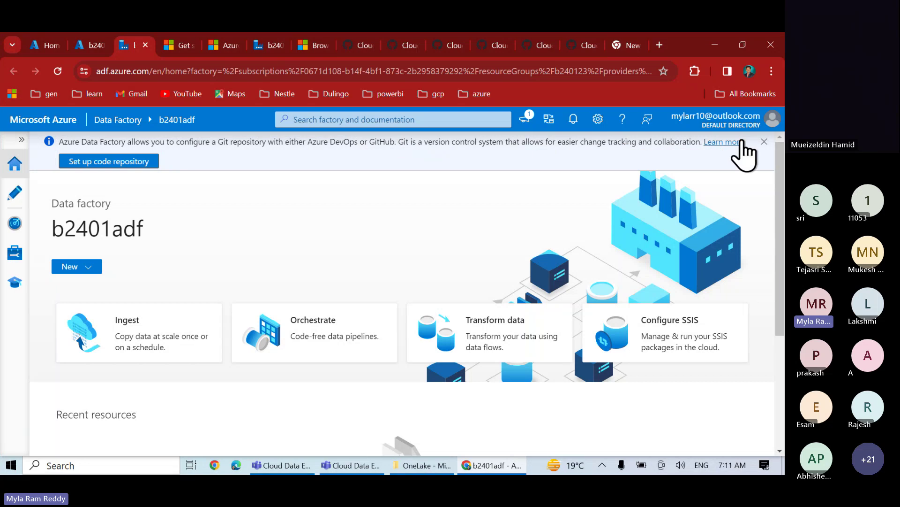
left_click(764, 141)
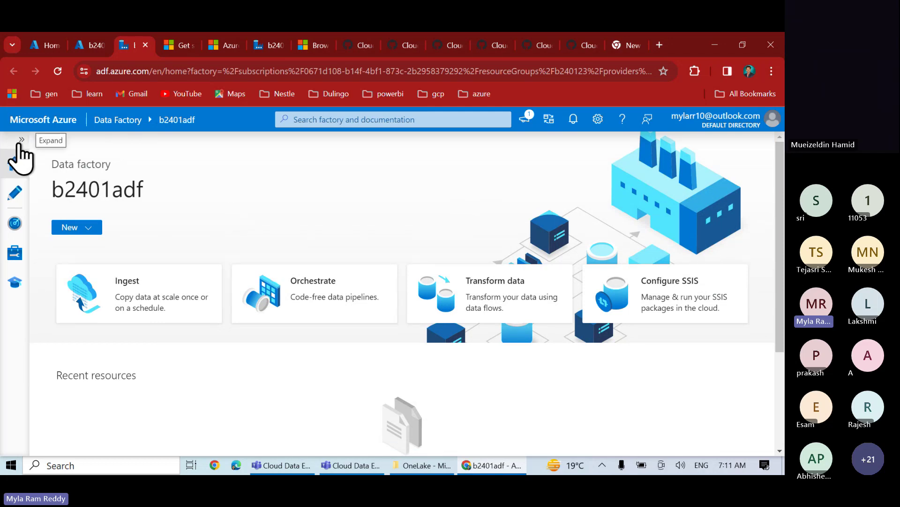
left_click(21, 141)
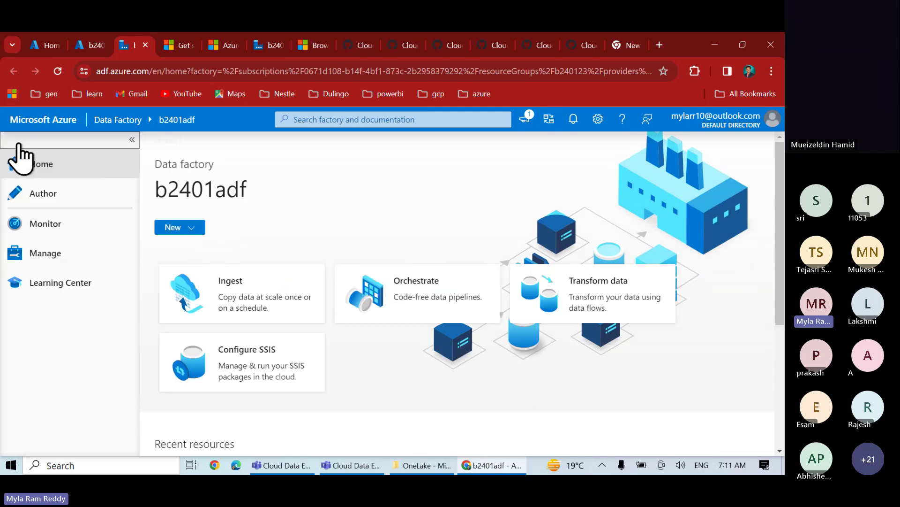
left_click(131, 140)
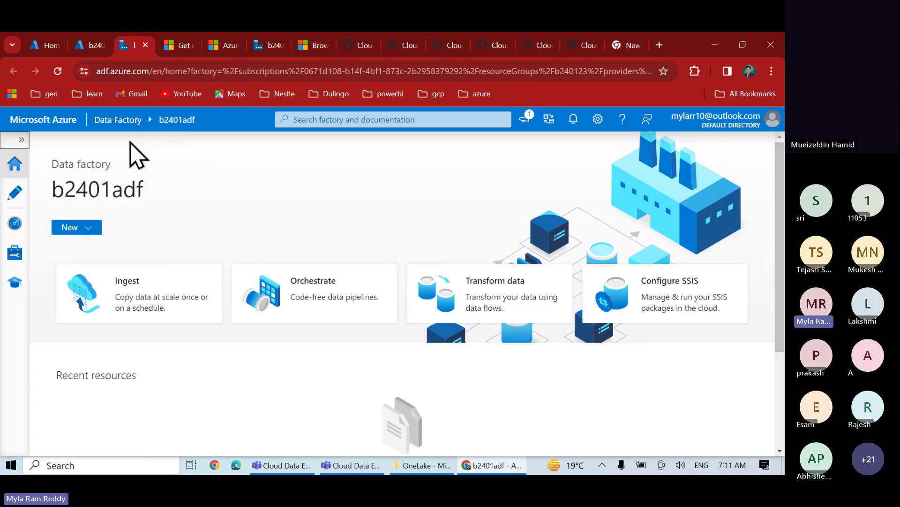
left_click(21, 140)
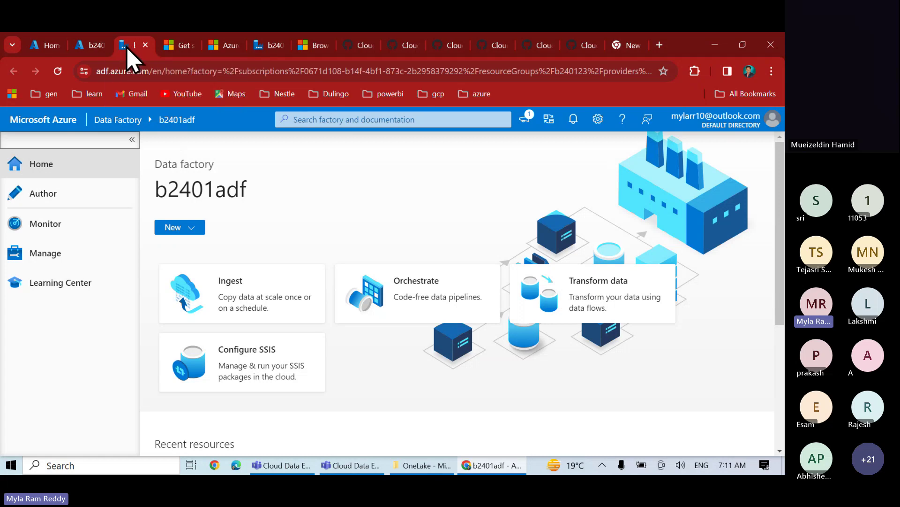
- Move the Data Factory Studio page into its own maximized, full-screen window
left_click_drag(129, 45, 134, 92)
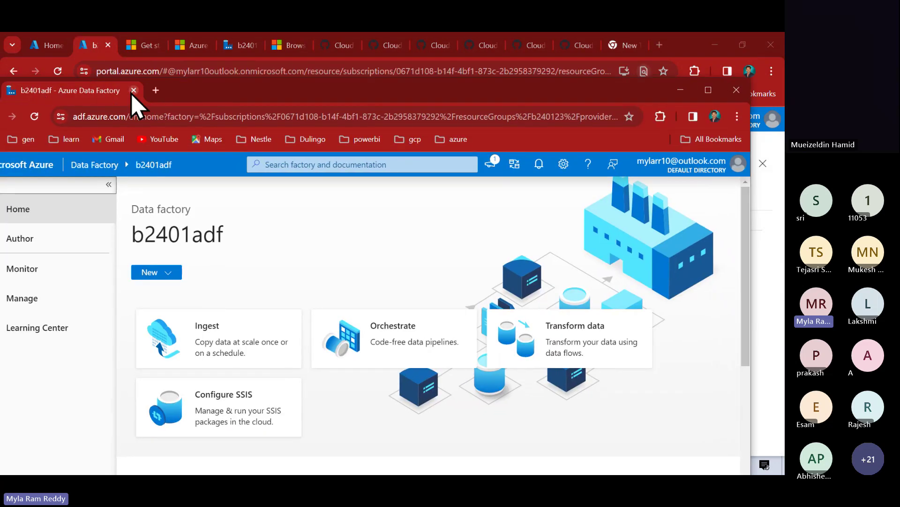
double_click(226, 97)
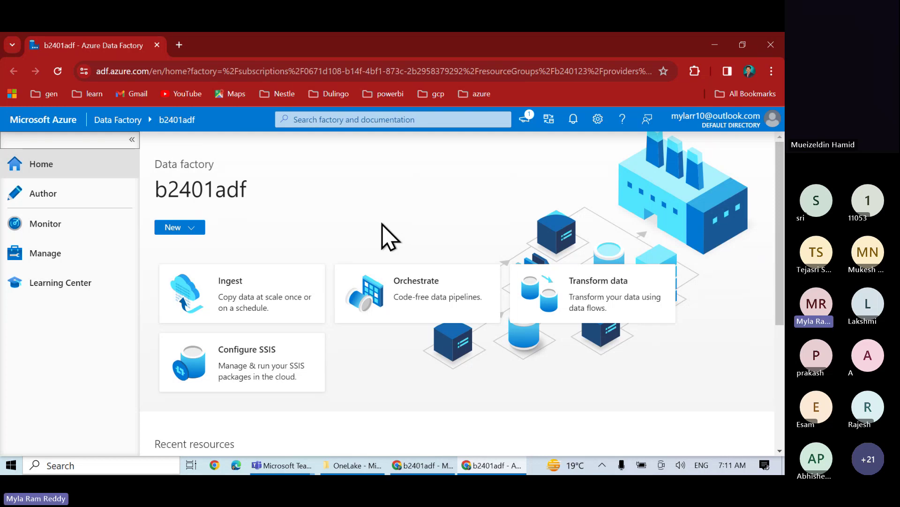
key("F11")
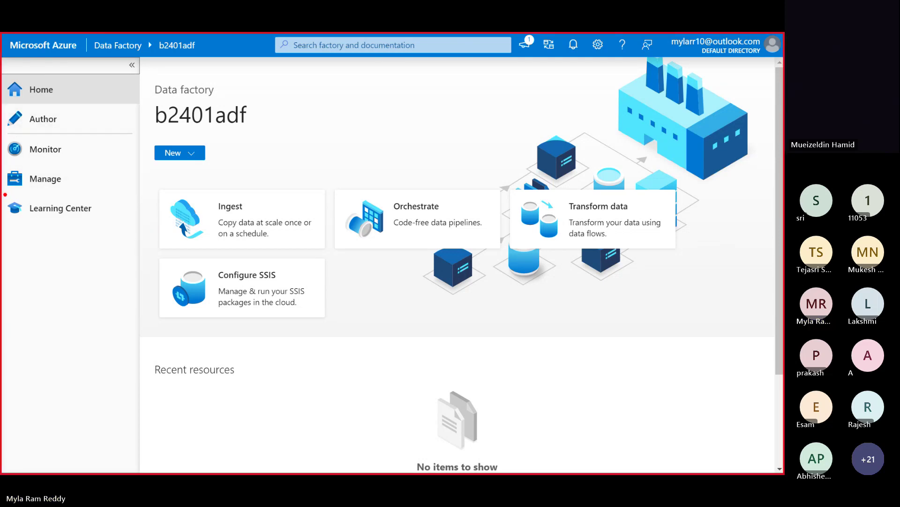
- Box the Learning Center and Home sections, then clear those marks and resume drawing
left_click_drag(5, 195, 98, 233)
mouse_move(5, 74)
left_mouse_down()
mouse_move(60, 104)
mouse_move(90, 106)
left_mouse_up()
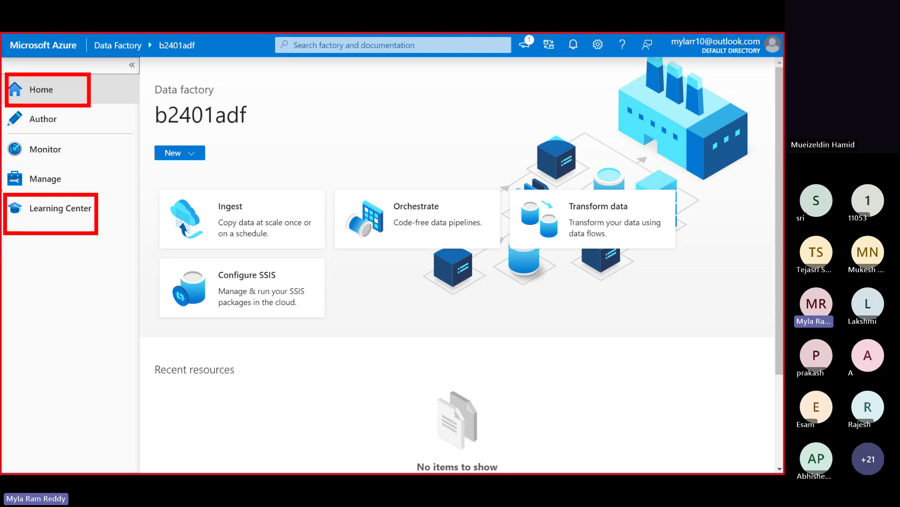
key("Escape")
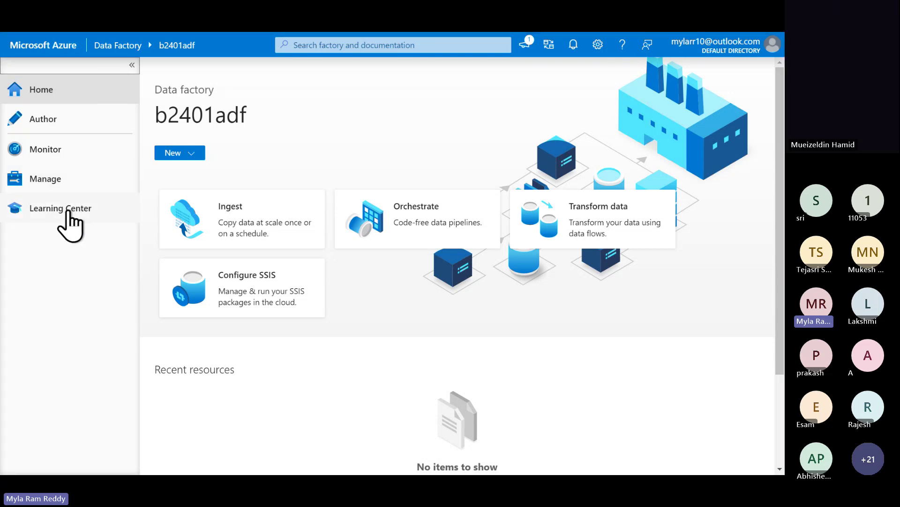
key("ctrl+2")
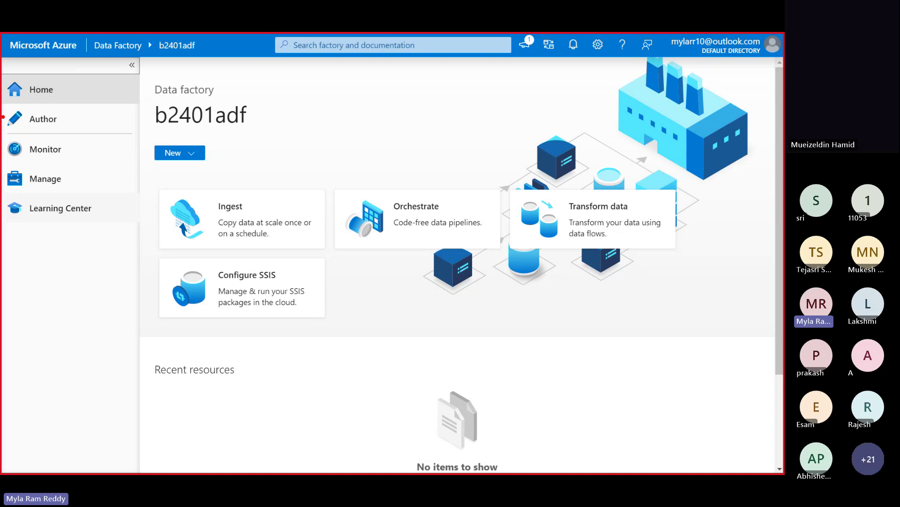
- Box Author, Monitor and Manage together and label Author 'developer' with a connector line
left_click_drag(2, 104, 84, 194)
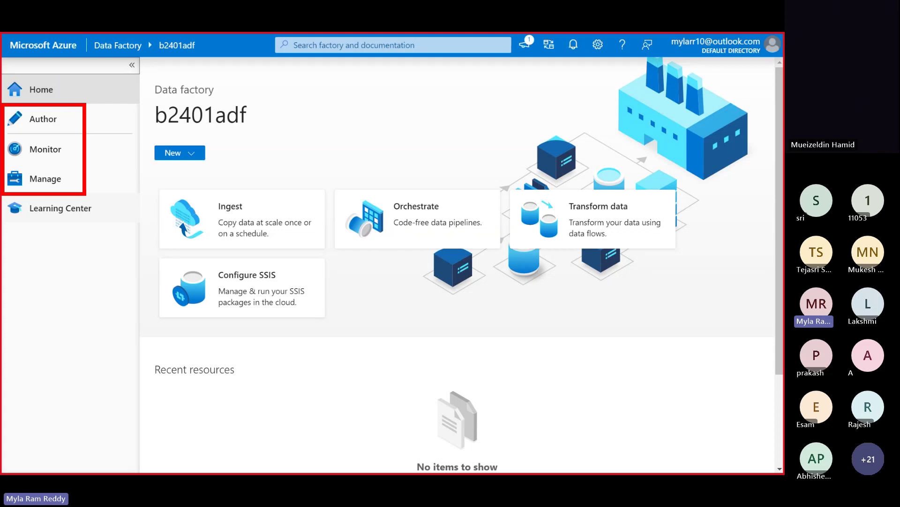
mouse_move(65, 121)
left_mouse_down()
mouse_move(319, 96)
mouse_move(369, 116)
left_mouse_up()
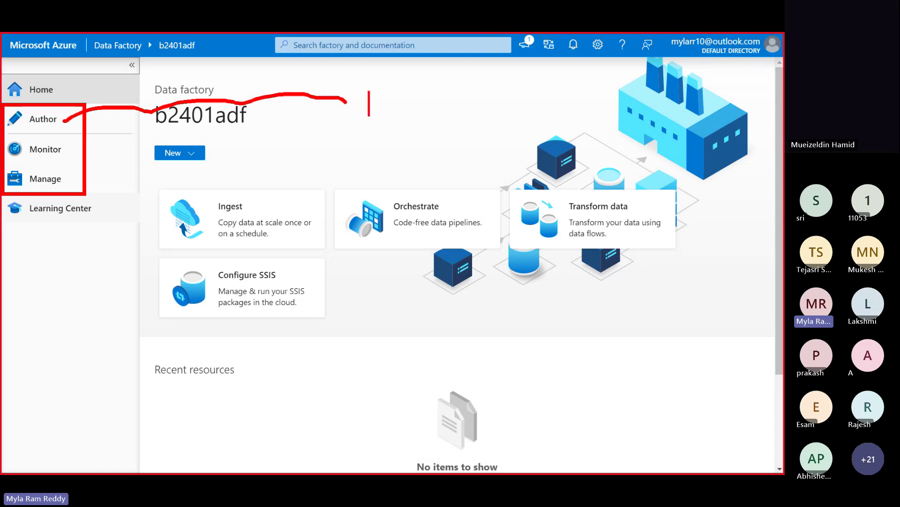
type("devel")
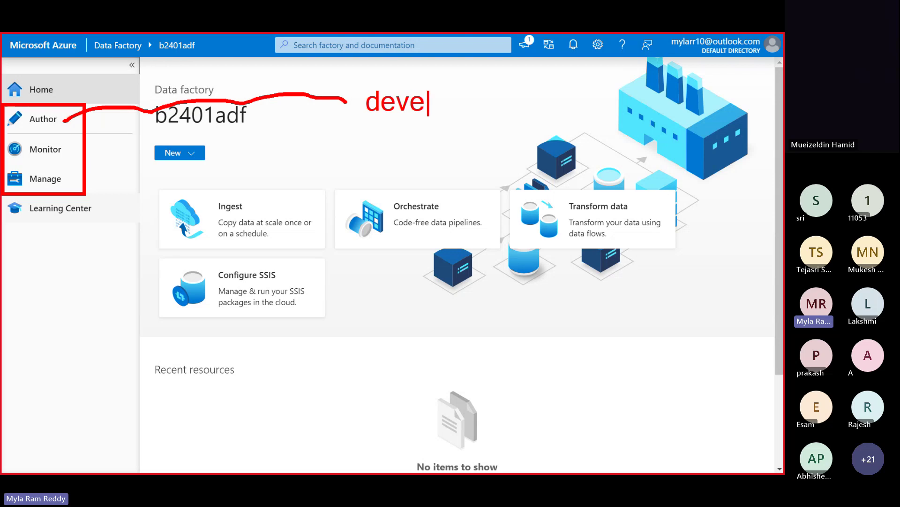
type("oper")
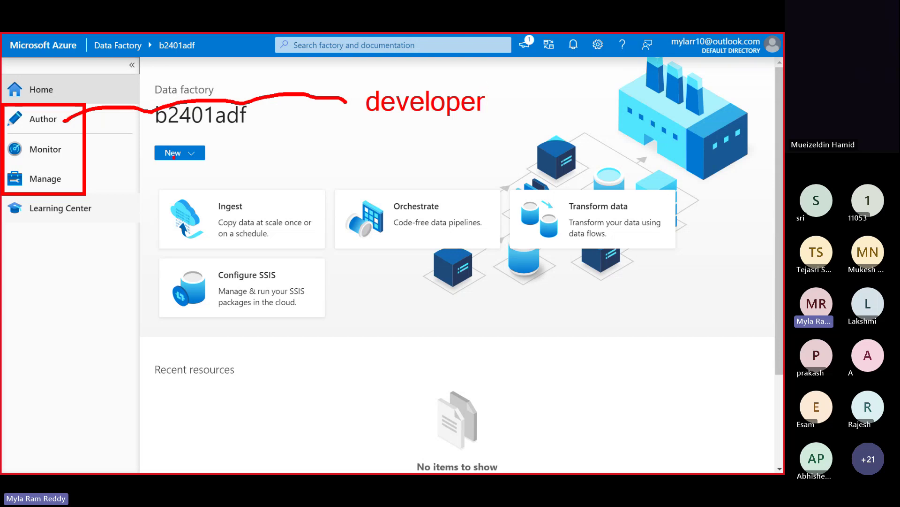
- Draw a connector line out from Monitor and label it 'monitor'
left_click_drag(59, 149, 303, 148)
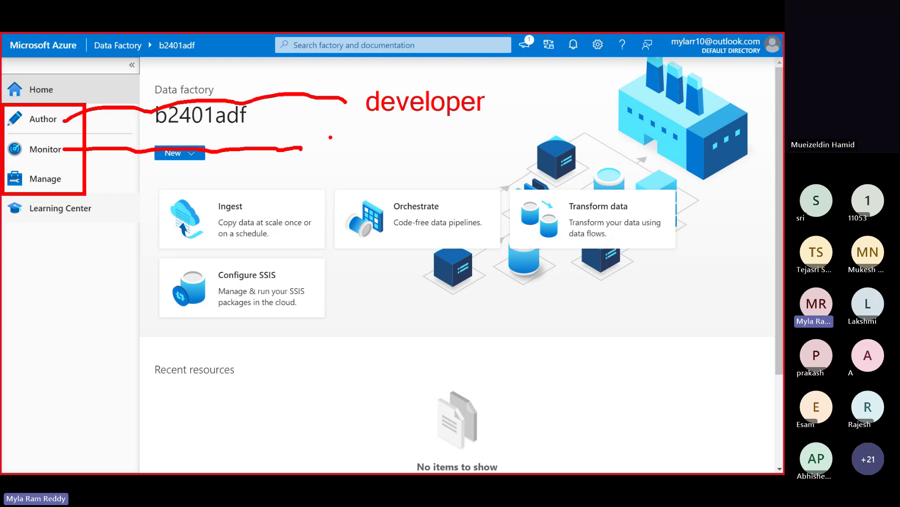
left_click_drag(334, 143, 334, 168)
type("monit")
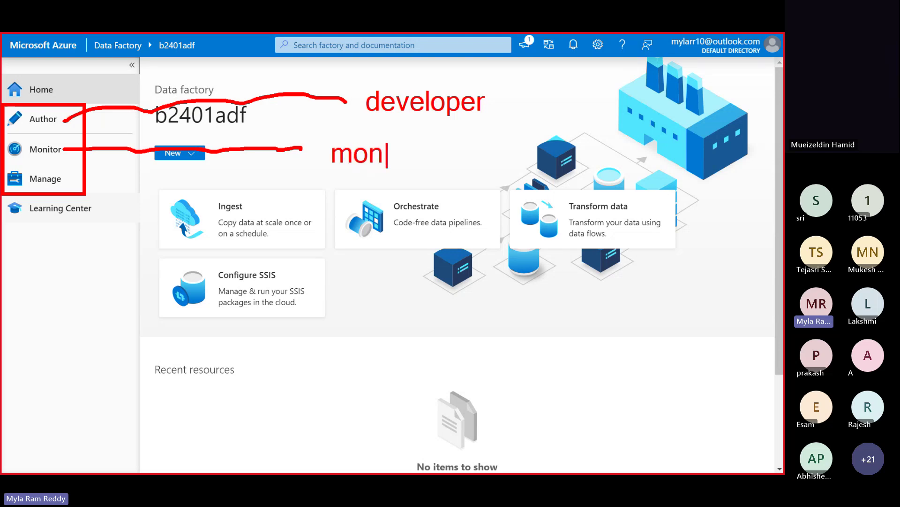
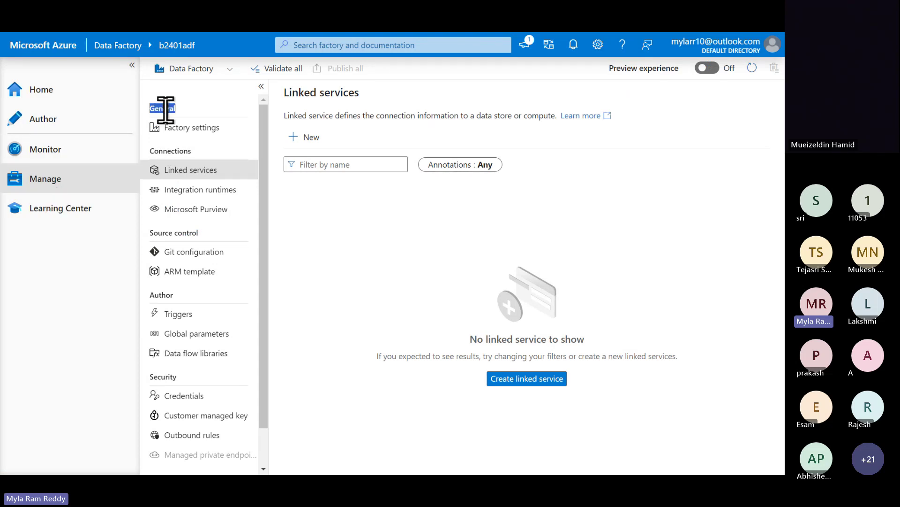
- Point out the Manage pane's Connections, Author, Security and Workflow headings, then open Integration runtimes
double_click(172, 150)
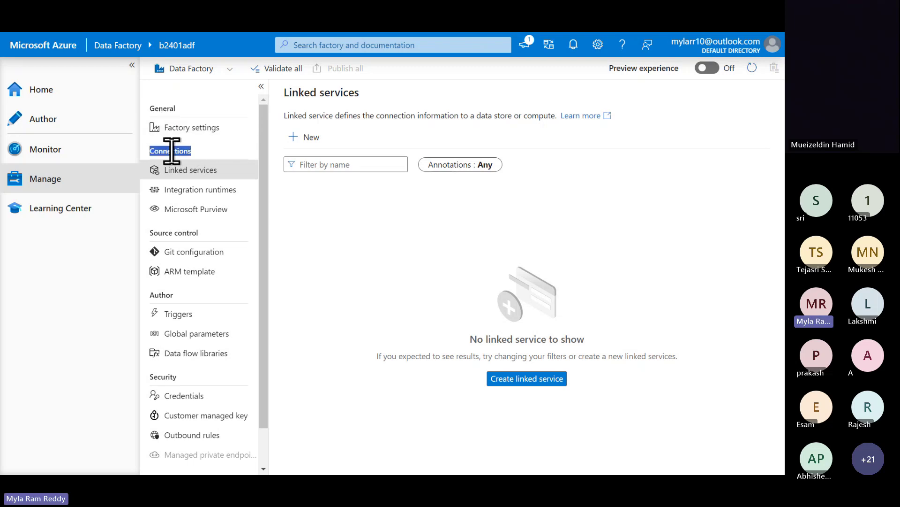
left_click(167, 230)
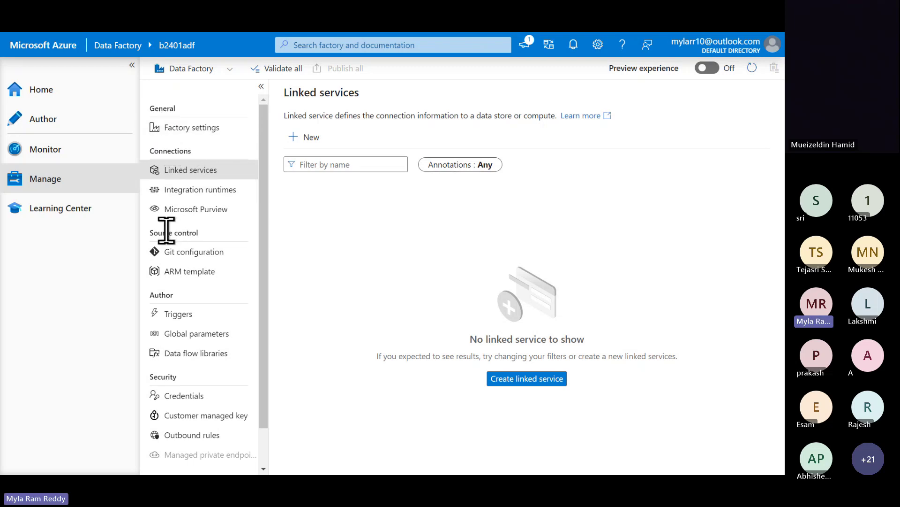
double_click(161, 294)
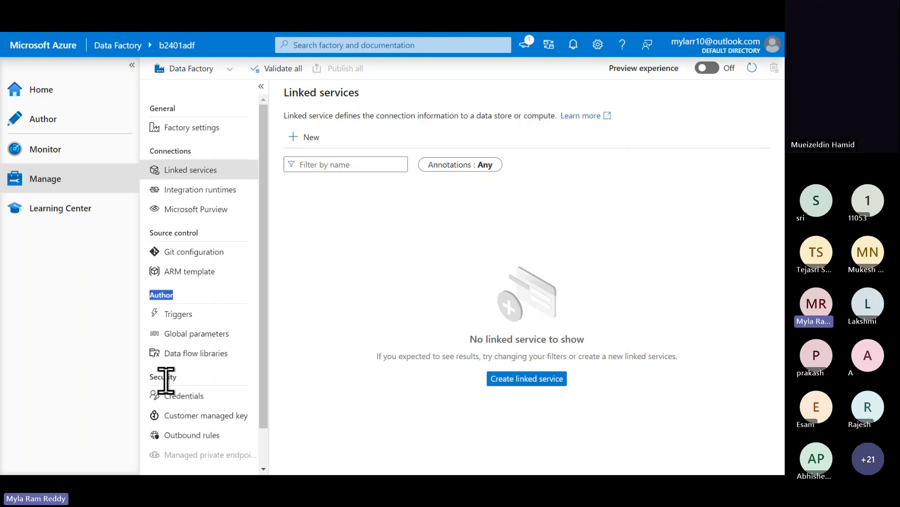
double_click(162, 377)
scroll(163, 378, "down", 2)
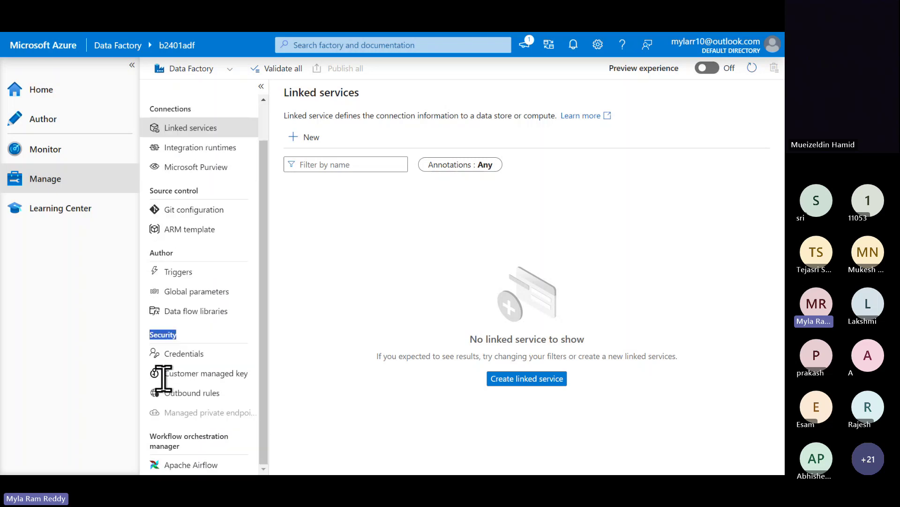
double_click(171, 435)
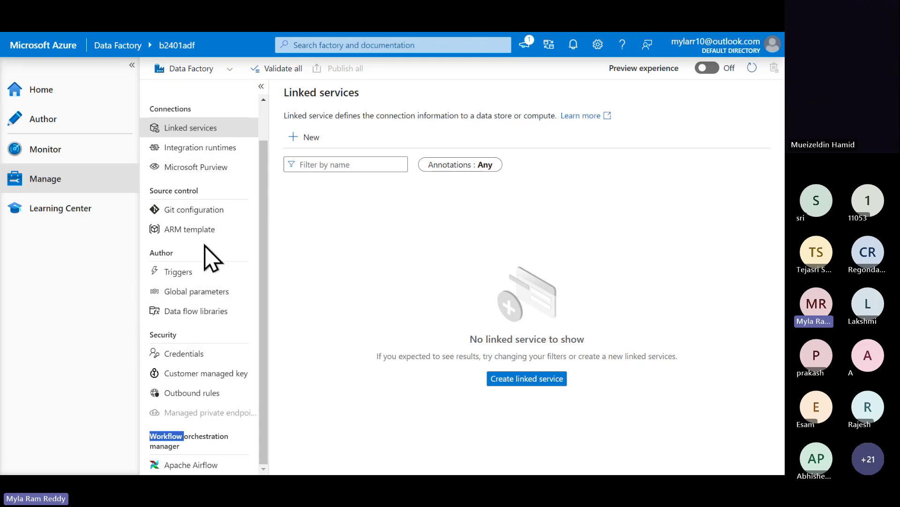
double_click(170, 109)
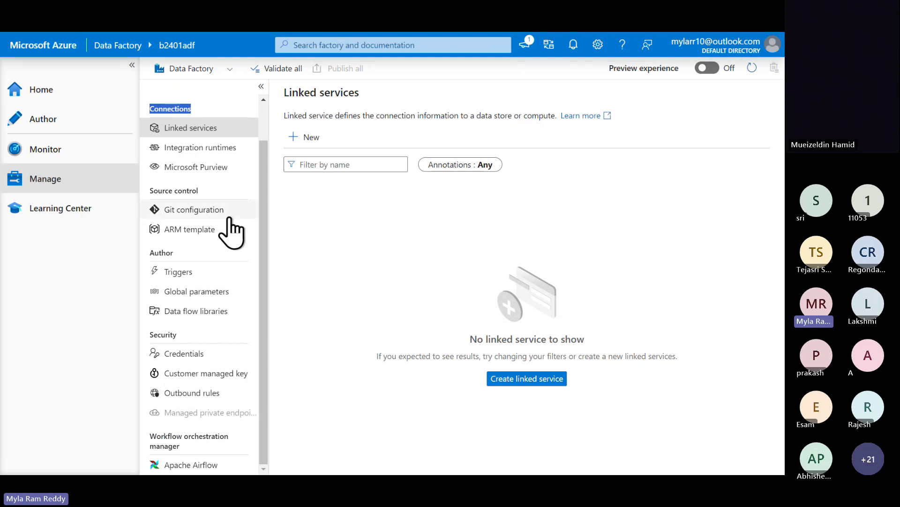
left_click(218, 149)
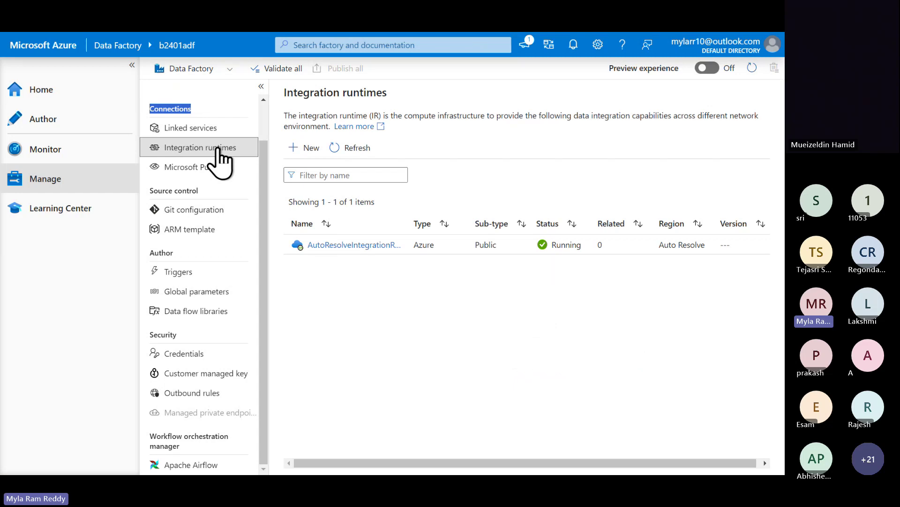
- Switch to the browser's ADF folder listing tab, glancing at the ADF05 notes before returning
key("alt+Tab")
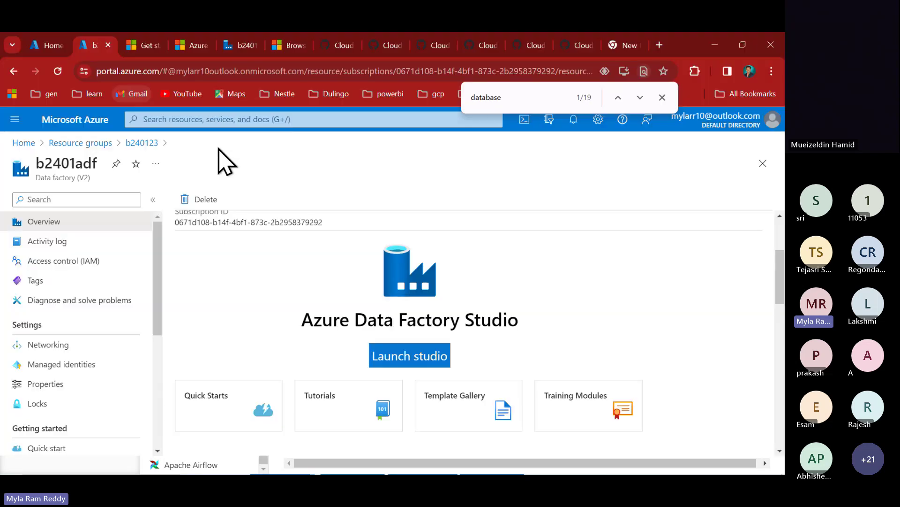
left_click(335, 46)
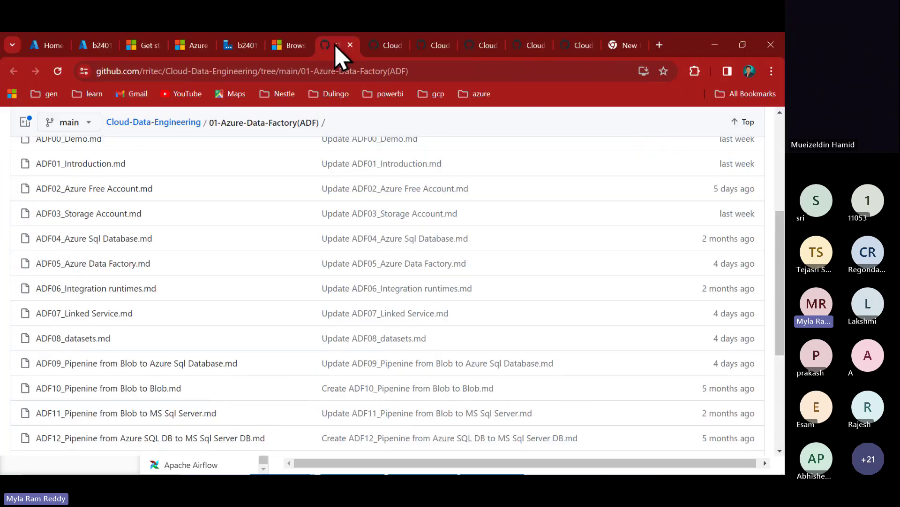
left_click(387, 45)
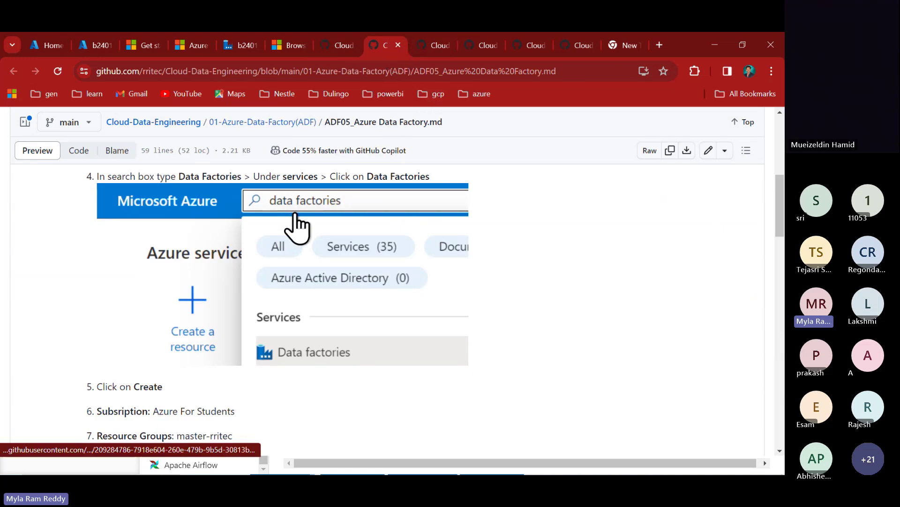
scroll(296, 226, "up", 5)
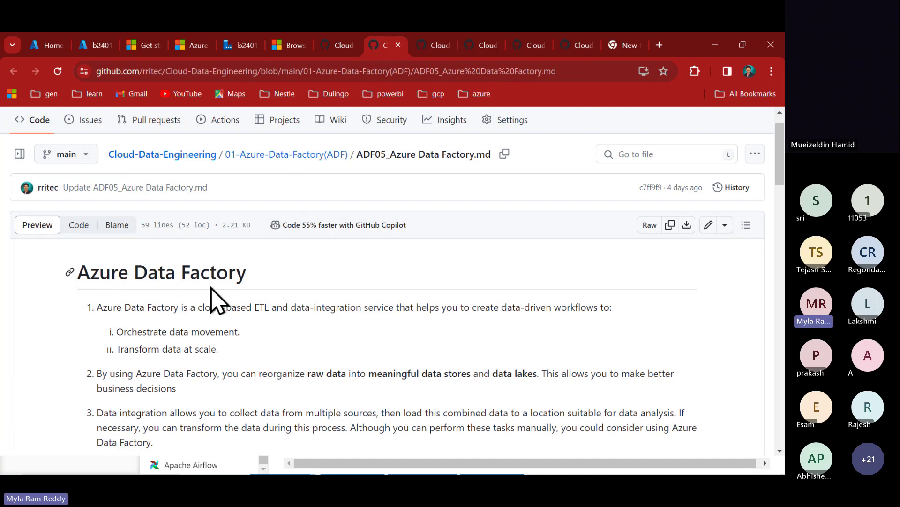
left_click(339, 47)
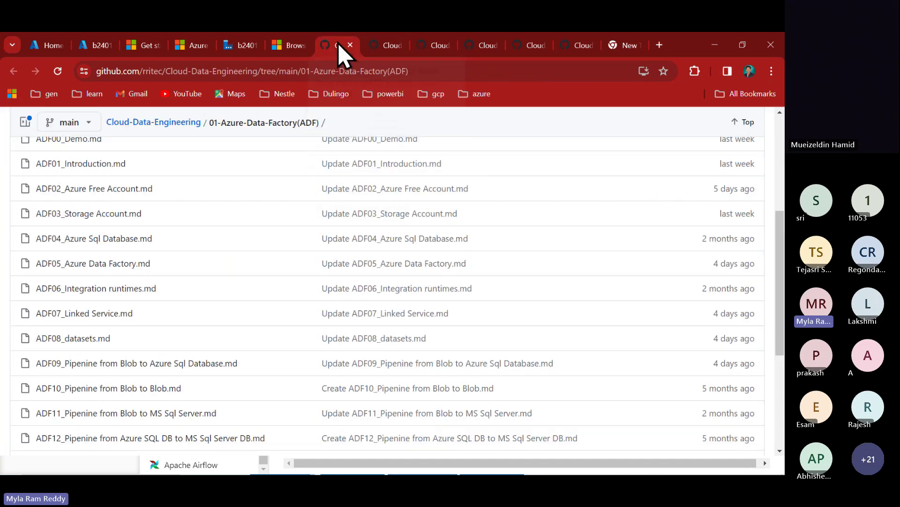
scroll(192, 251, "up", 2)
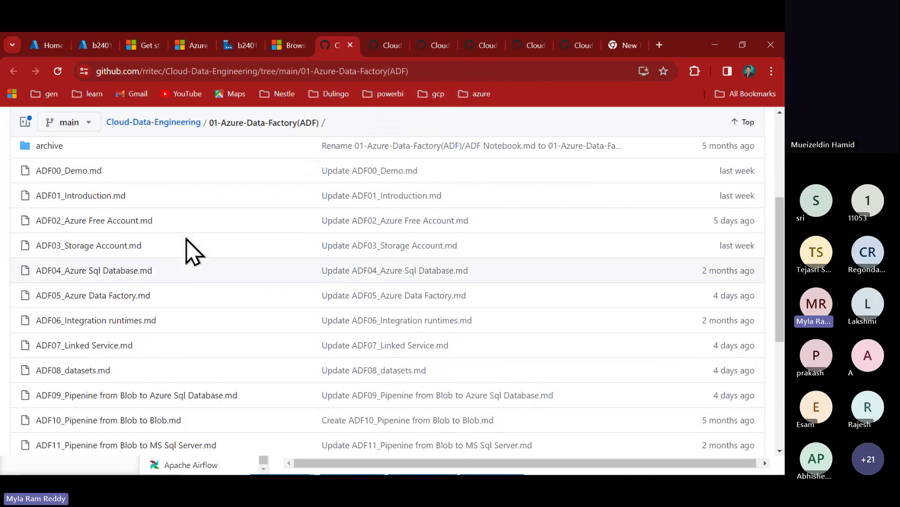
scroll(193, 251, "down", 1)
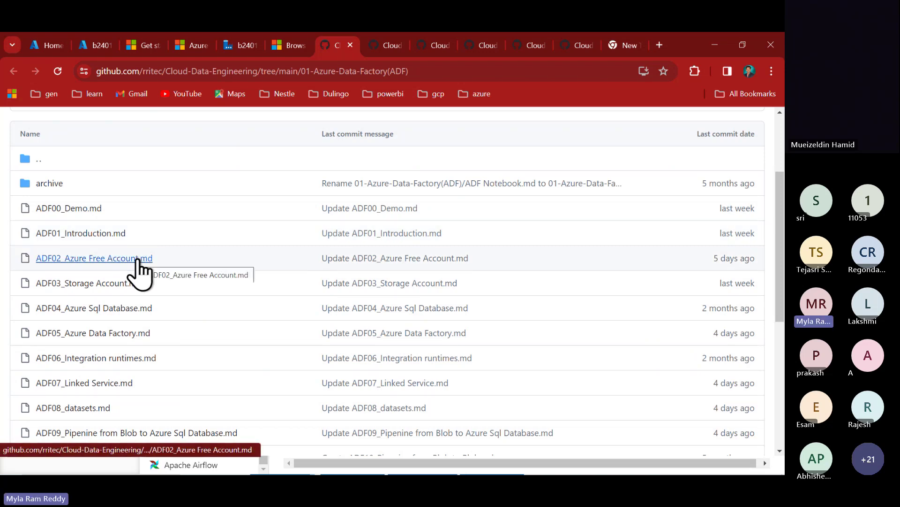
- Read through the ADF02_Azure Free Account.md notes and return to the folder listing
left_click(138, 258)
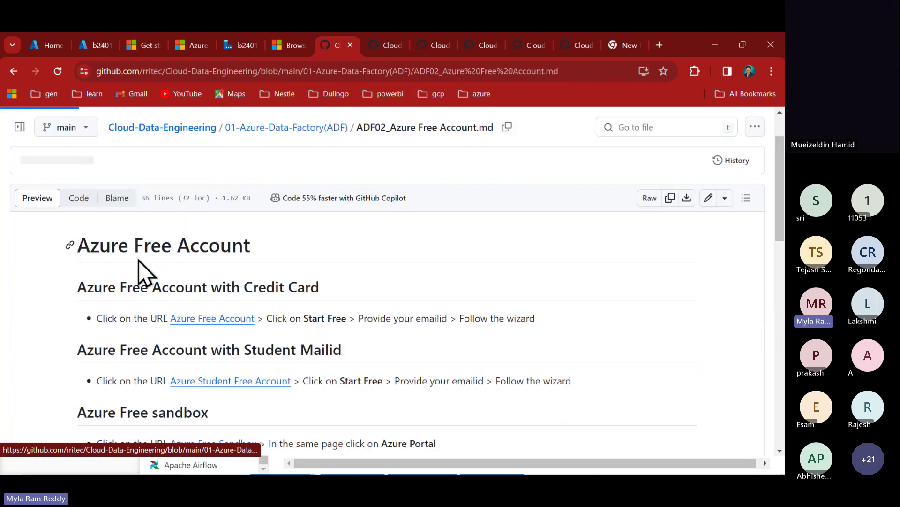
scroll(307, 350, "down", 5)
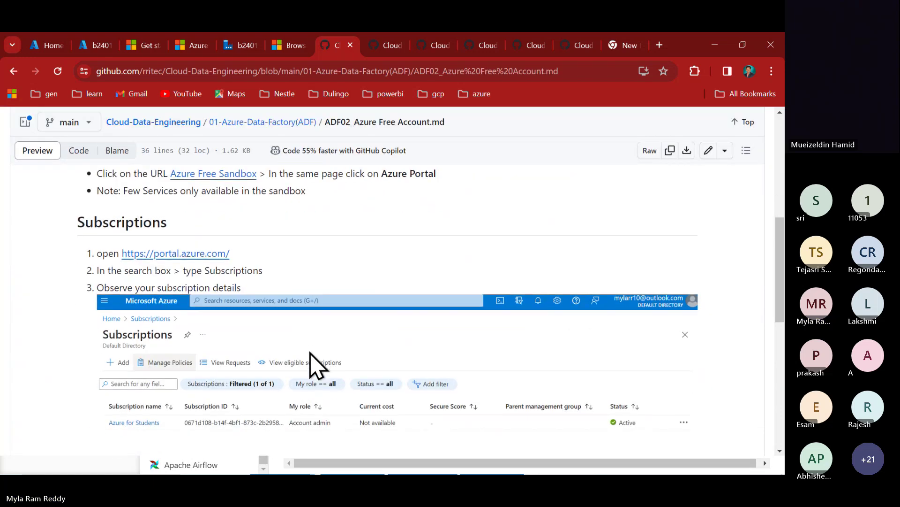
scroll(313, 365, "down", 6)
scroll(314, 364, "down", 2)
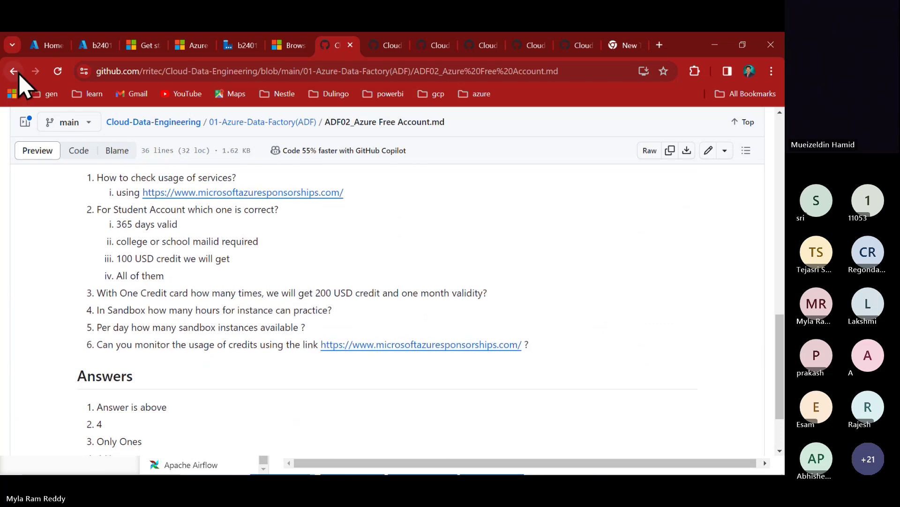
left_click(14, 72)
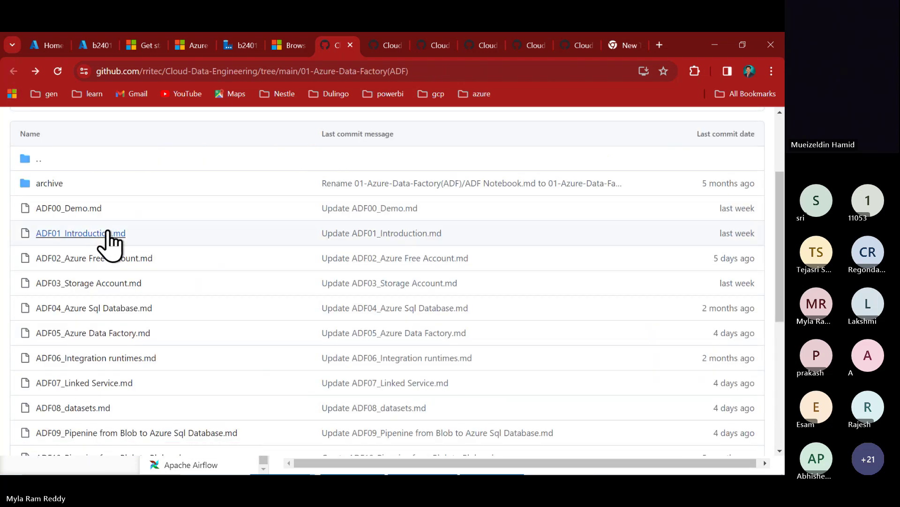
- Open the ADF03_Storage Account.md notes and scroll down through them
left_click(119, 284)
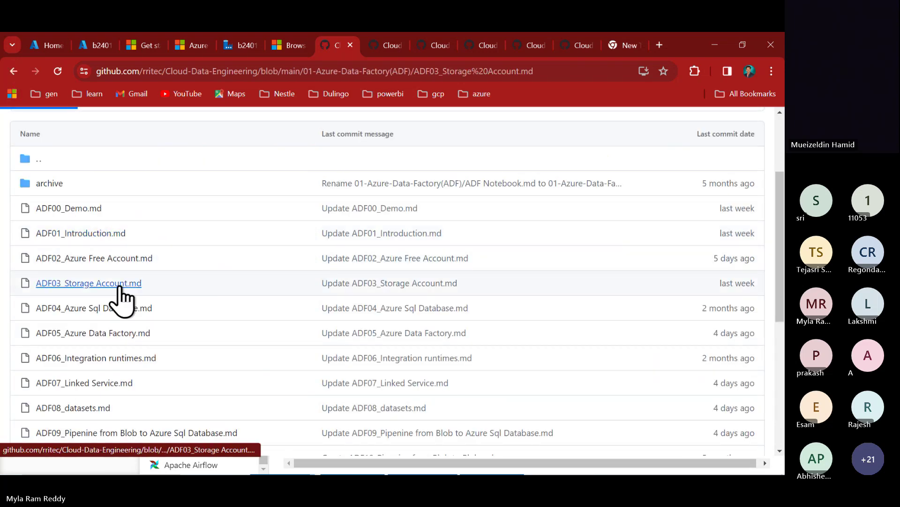
scroll(272, 369, "down", 10)
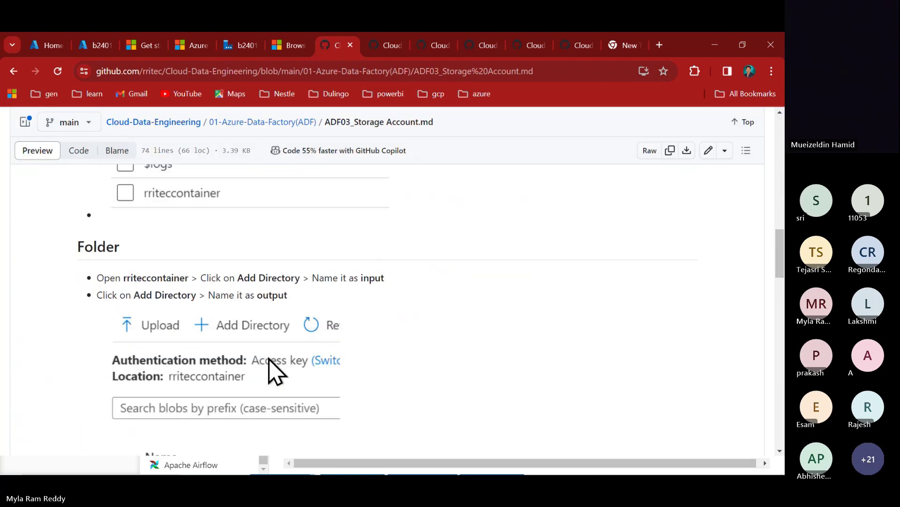
scroll(269, 359, "down", 15)
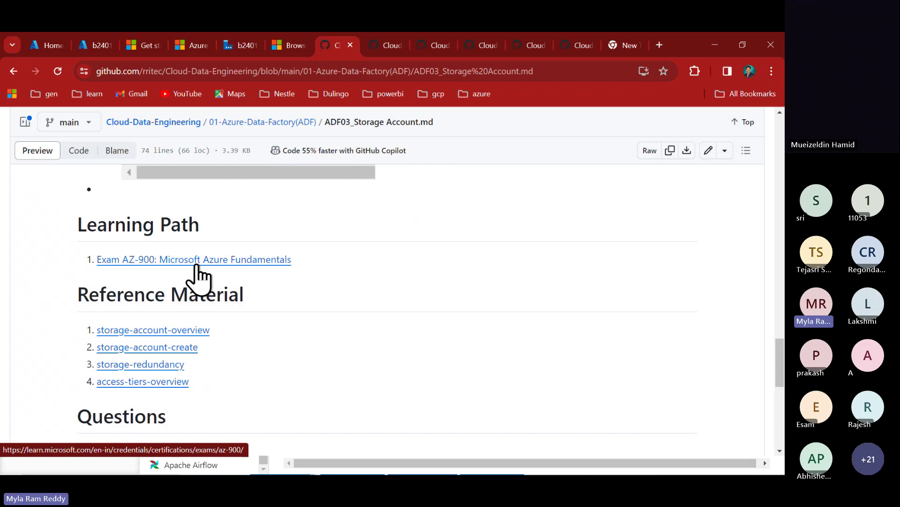
- Show the ADF05_Azure Data Factory.md notes and scroll down to its questions
left_click(391, 46)
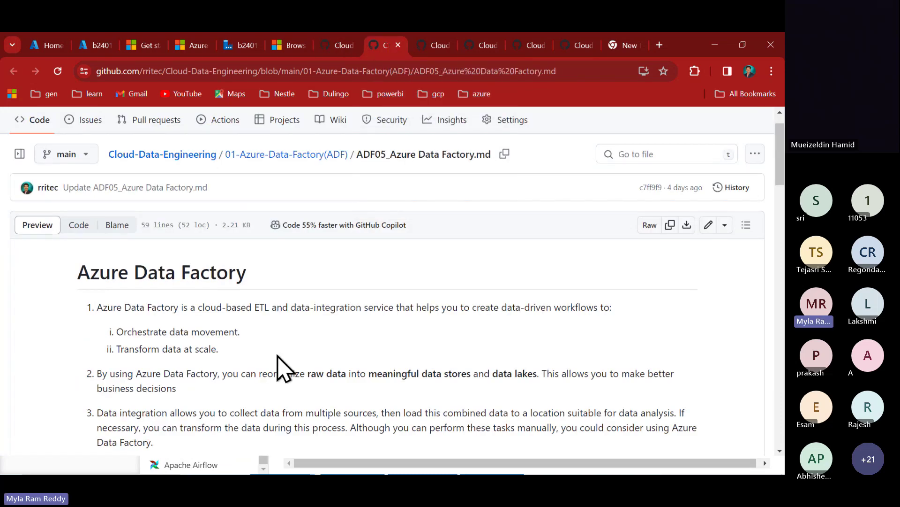
scroll(277, 368, "down", 10)
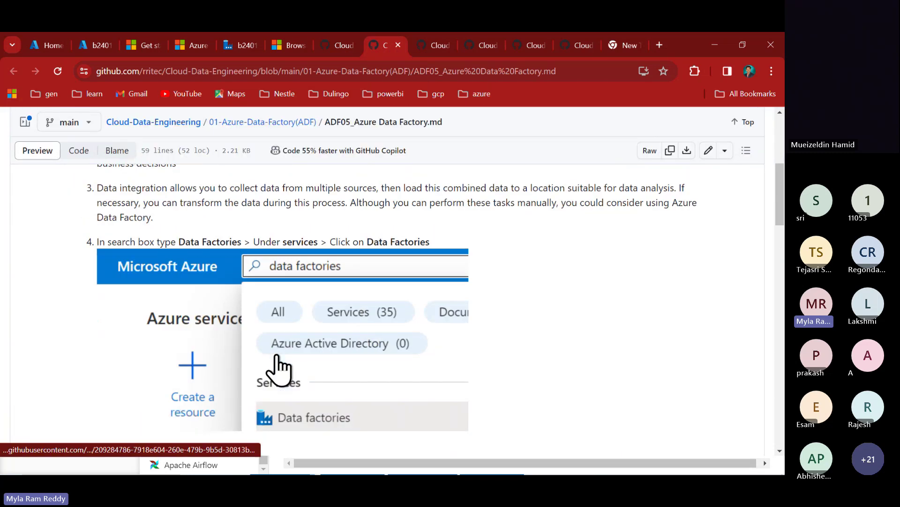
scroll(276, 357, "up", 10)
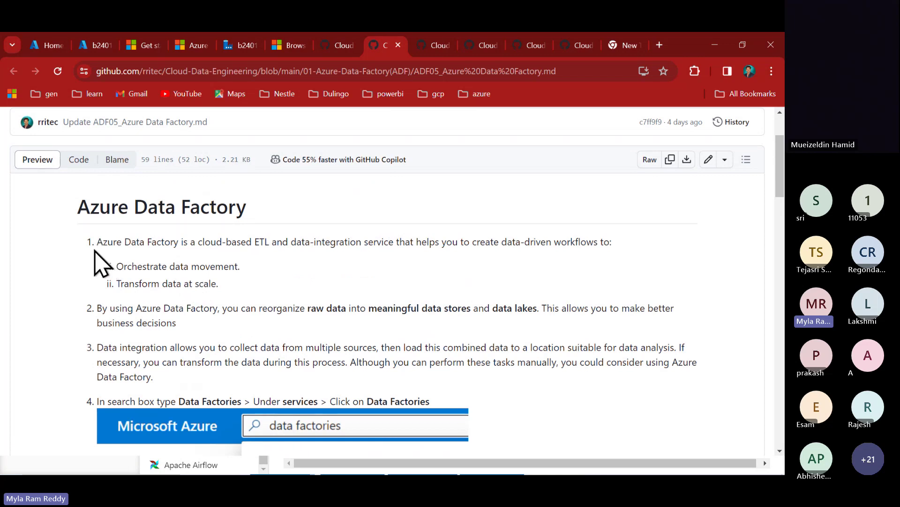
scroll(145, 328, "down", 8)
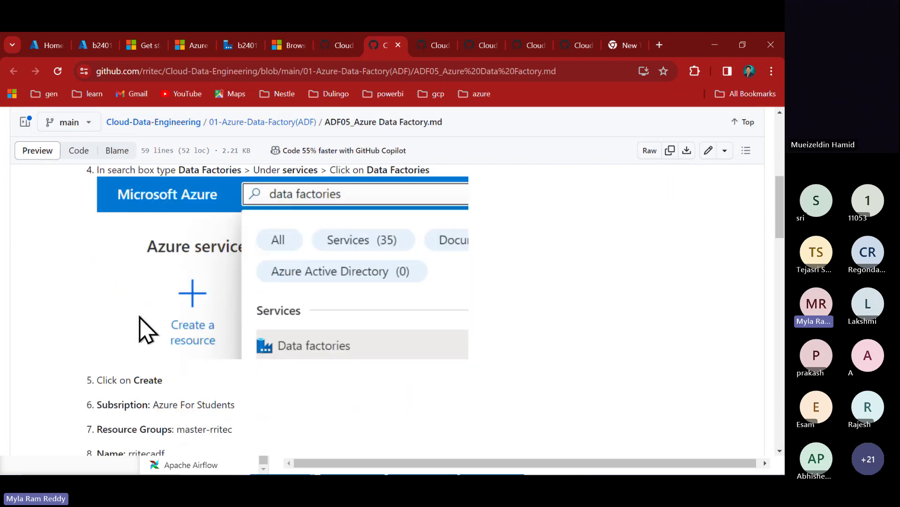
scroll(145, 328, "down", 9)
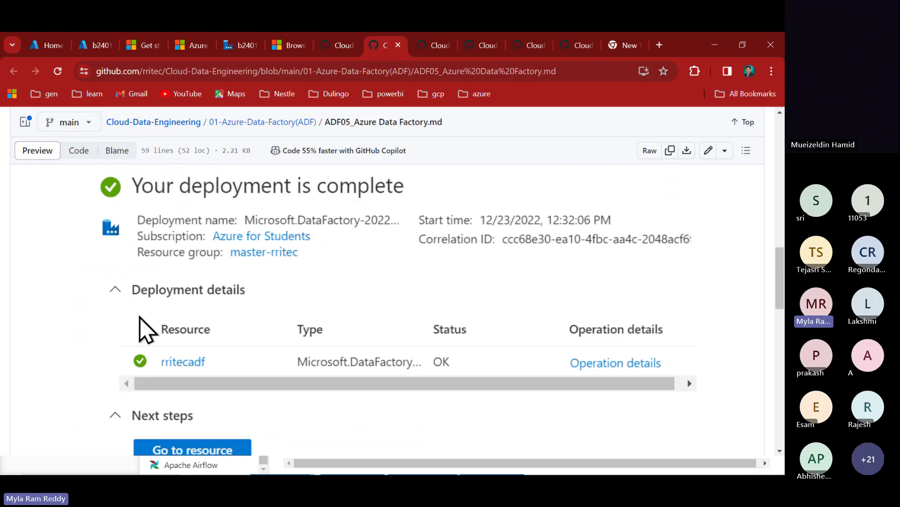
scroll(141, 323, "down", 5)
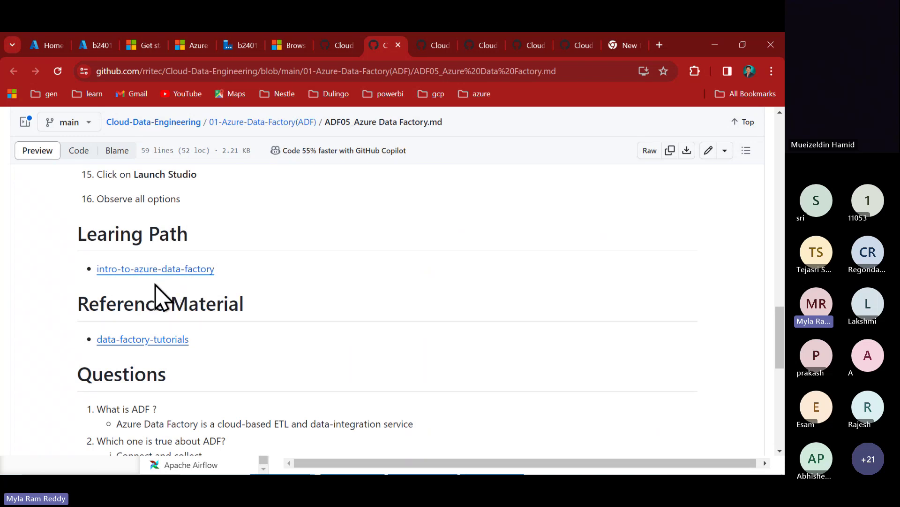
scroll(159, 298, "down", 3)
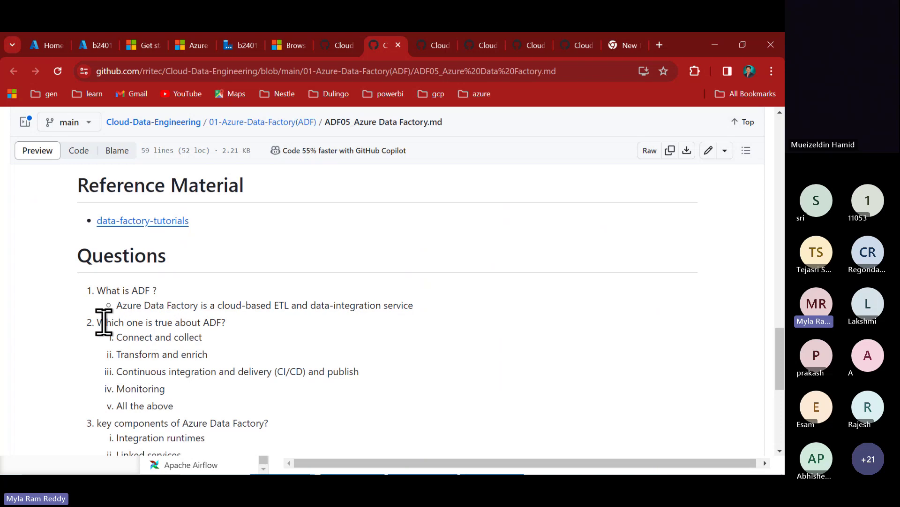
- Highlight the questions about what is true of ADF, then switch to the ADF06_Integration runtimes.md notes
left_click_drag(100, 322, 221, 326)
left_click(235, 332)
left_click_drag(107, 423, 169, 423)
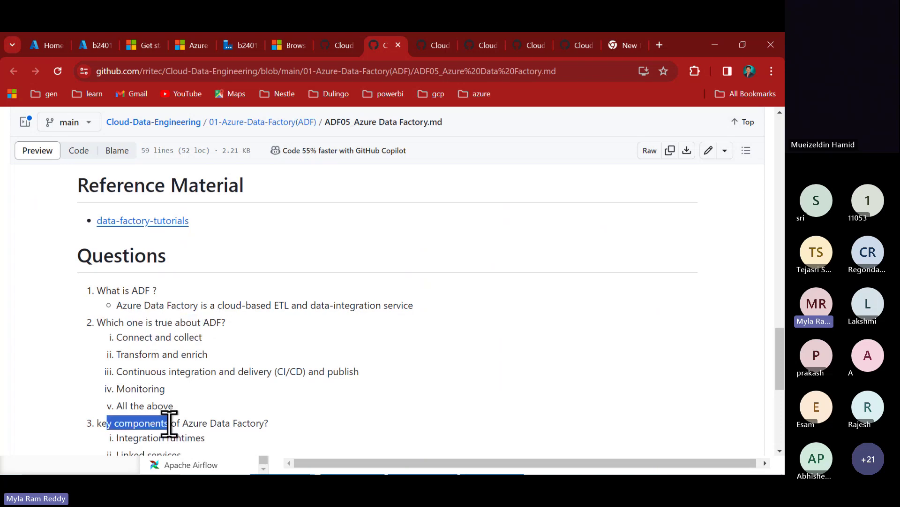
scroll(168, 422, "down", 3)
scroll(169, 424, "down", 3)
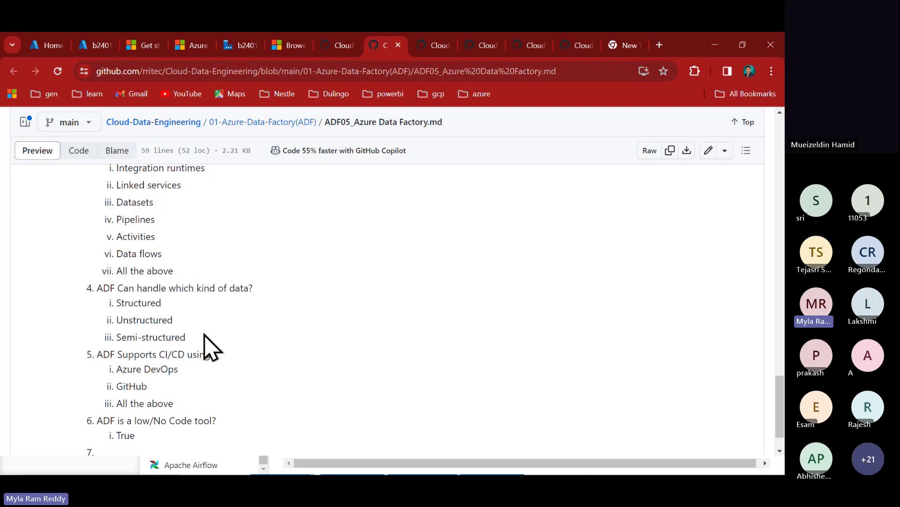
scroll(206, 347, "up", 7)
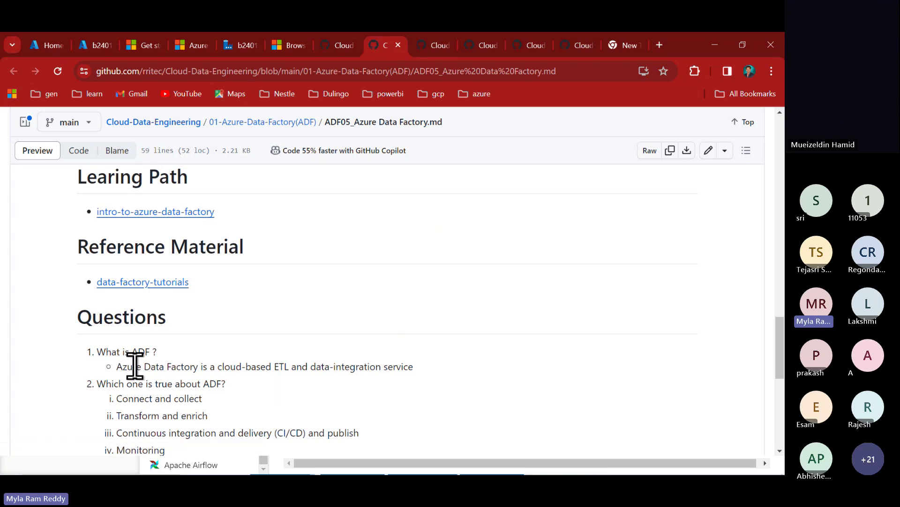
left_click(440, 52)
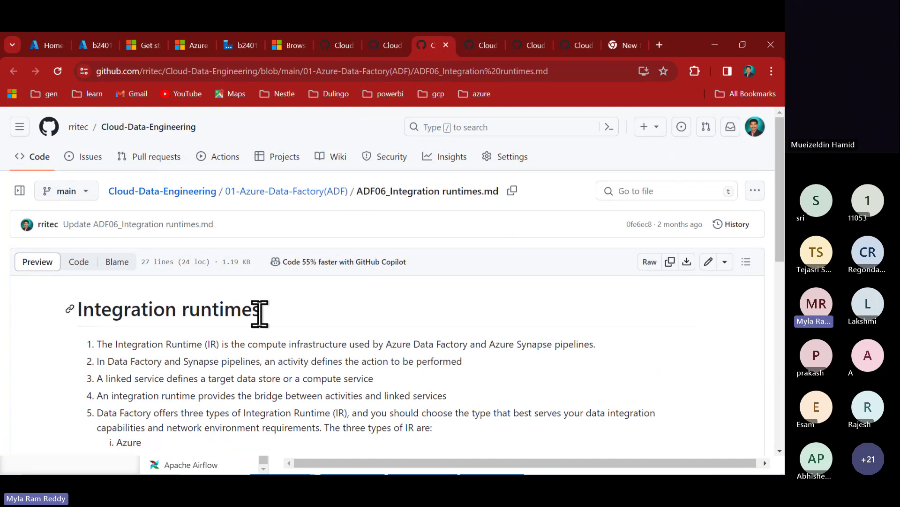
- Highlight 'IR', the runtime definition and the activities point, then return to Data Factory Studio
left_click_drag(205, 343, 216, 343)
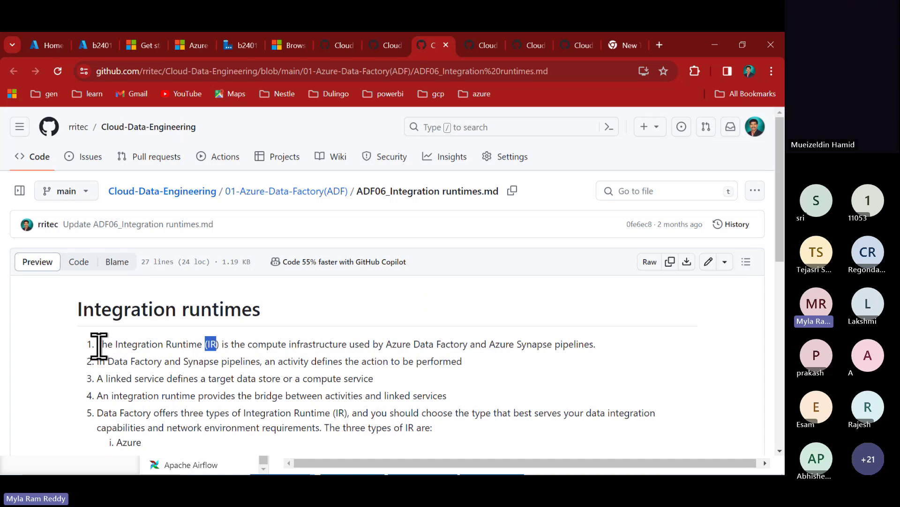
left_click_drag(97, 345, 598, 341)
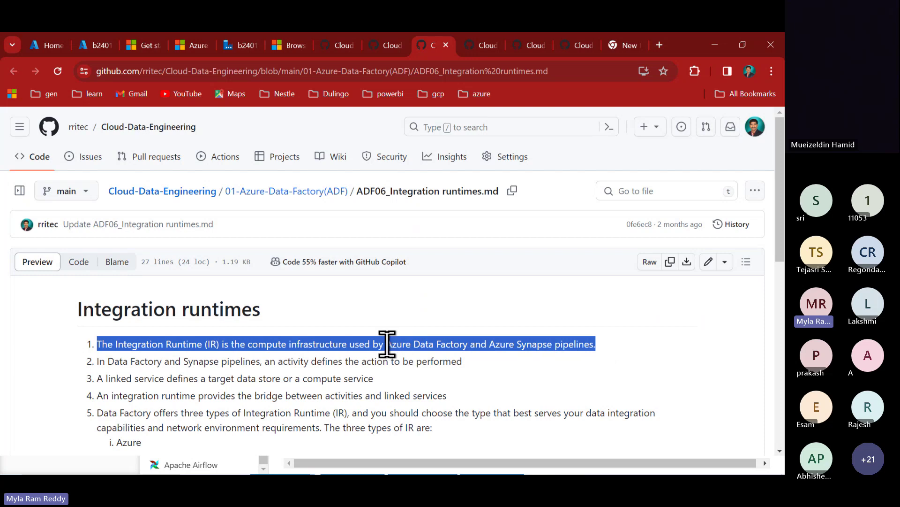
left_click_drag(388, 344, 552, 344)
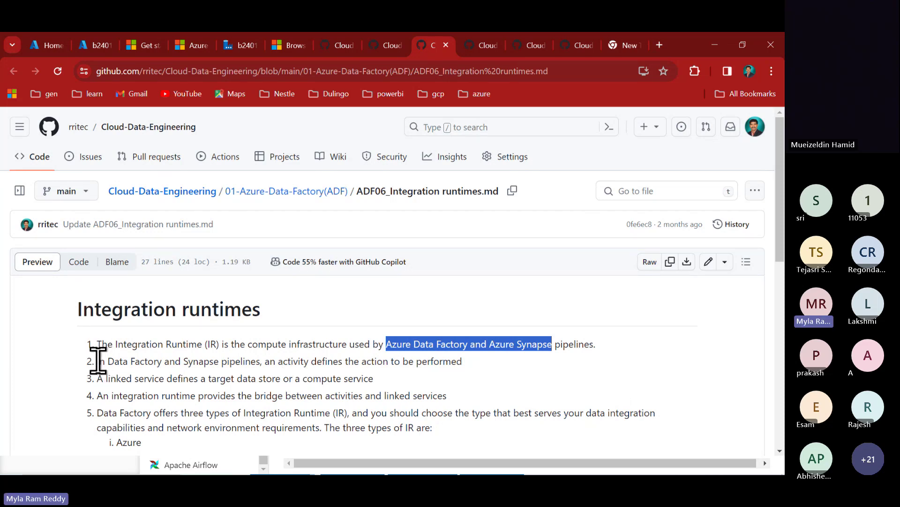
left_click_drag(98, 360, 473, 370)
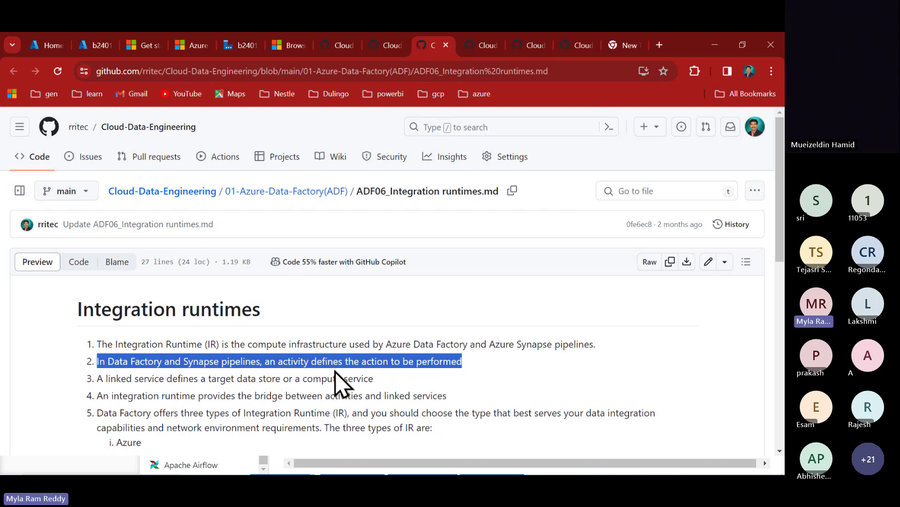
double_click(298, 360)
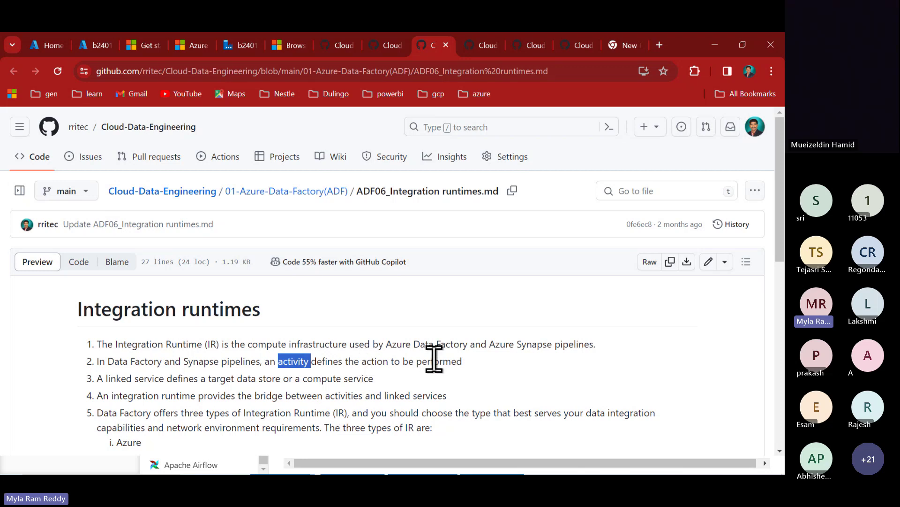
key("alt+Tab")
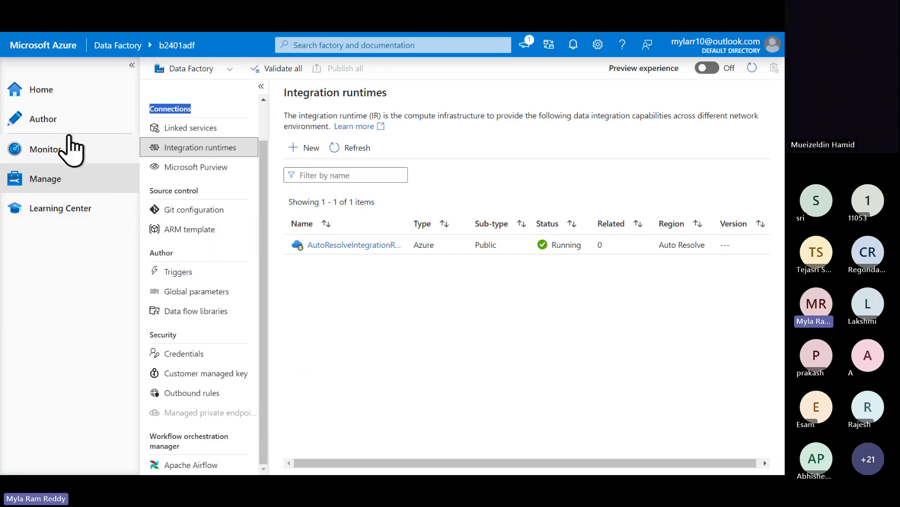
- Create a new empty pipeline, pipeline1, from Author's Pipelines list and point out Activities
left_click(46, 121)
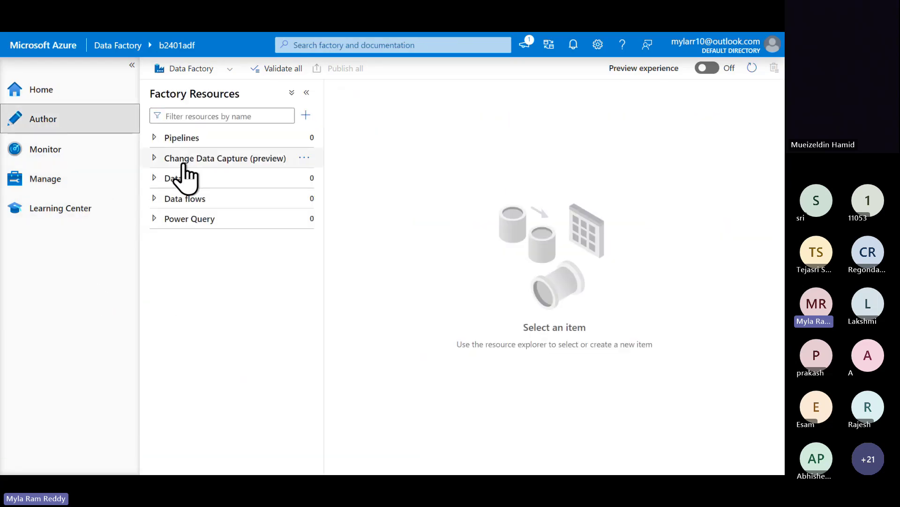
left_click(175, 139)
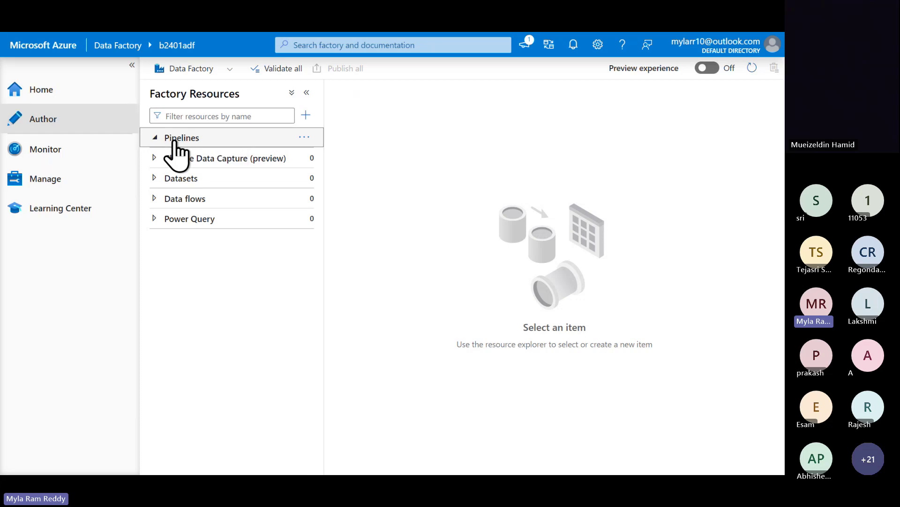
left_click(304, 137)
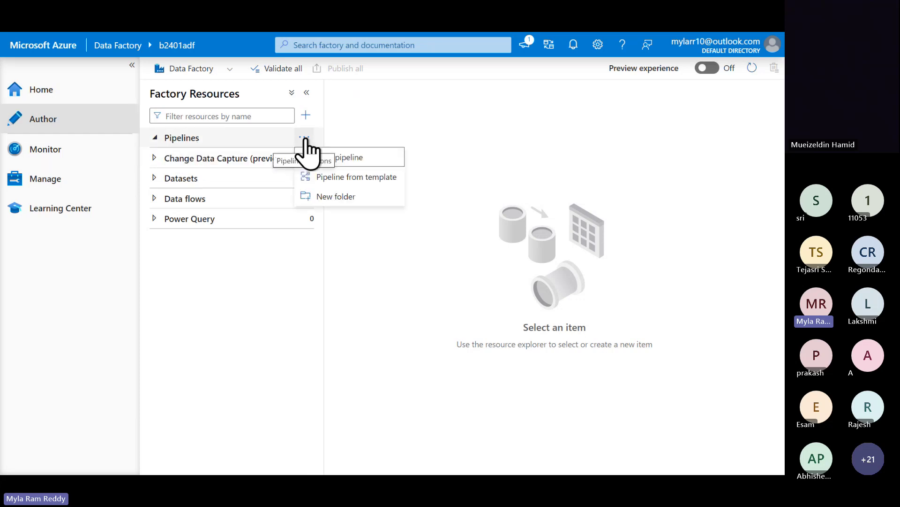
left_click(340, 158)
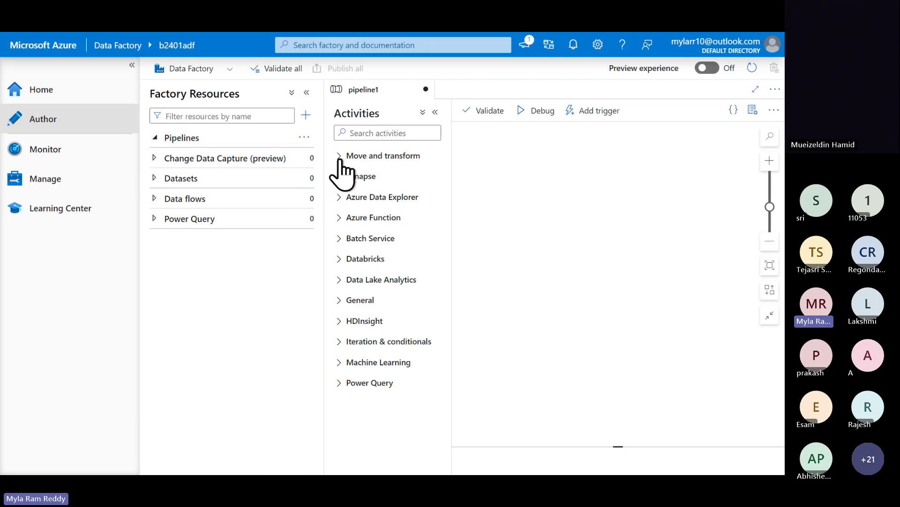
double_click(350, 112)
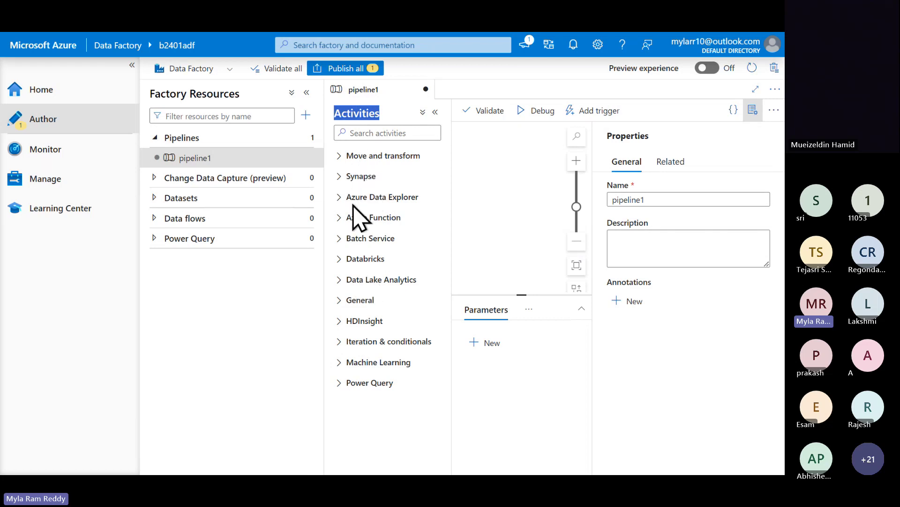
- Highlight 'target' in the notes' linked service point, then show Manage's empty Linked services page
key("alt+Tab")
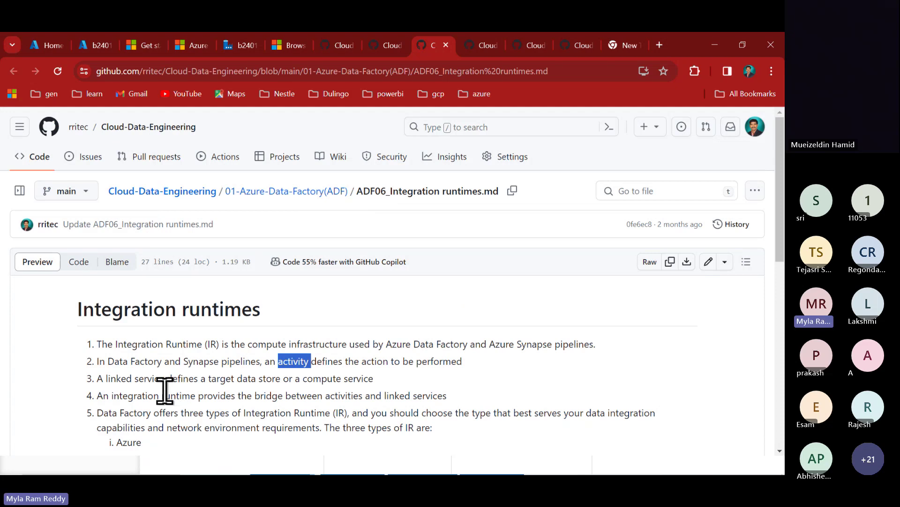
scroll(167, 389, "down", 1)
left_click_drag(135, 334, 108, 334)
left_click(108, 335)
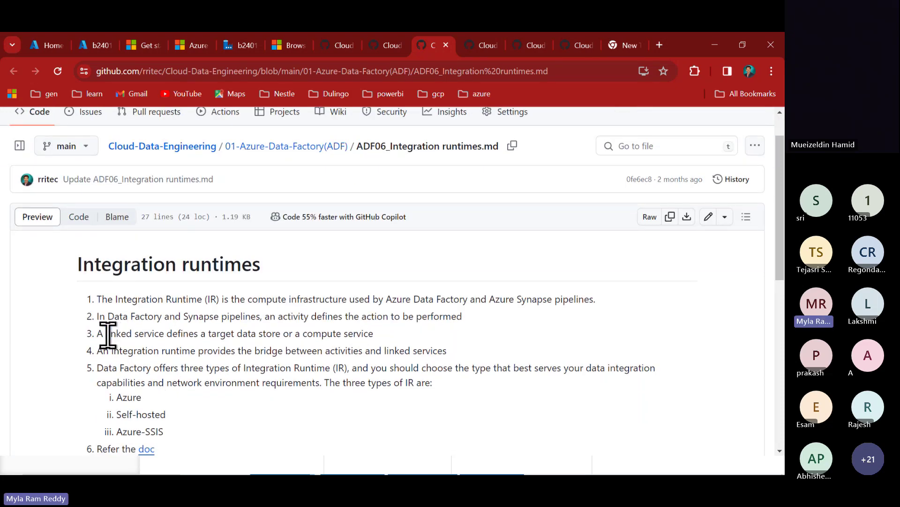
double_click(222, 335)
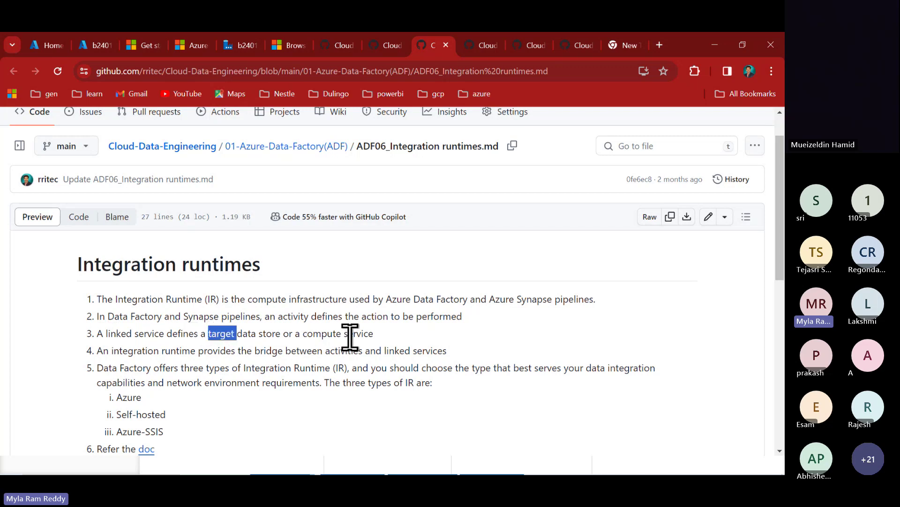
key("alt+Tab")
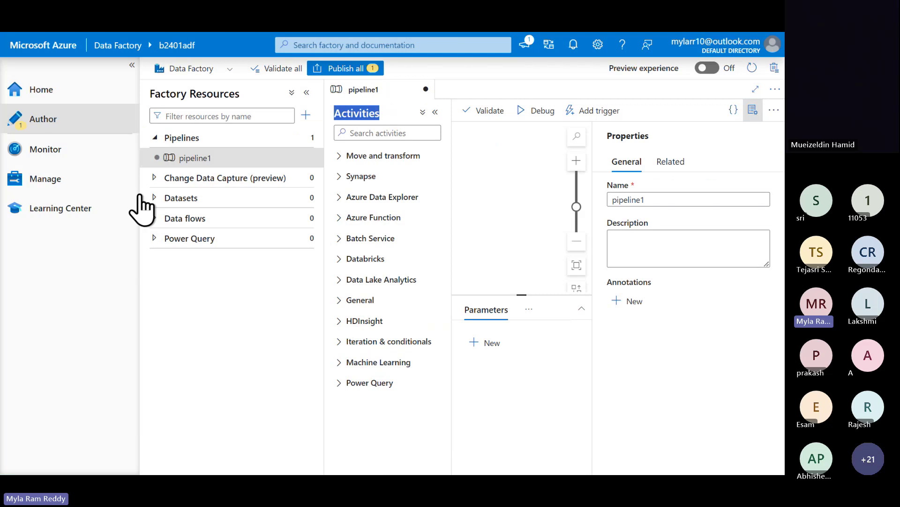
left_click(52, 183)
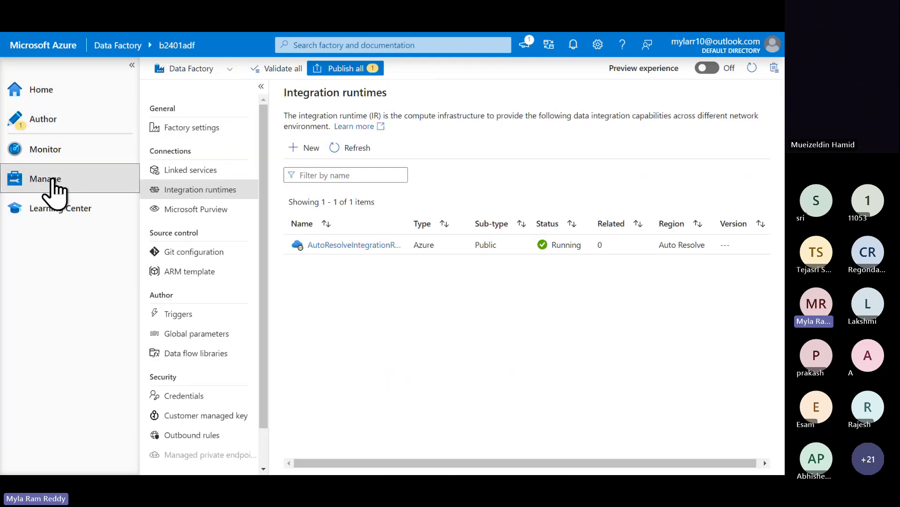
left_click(188, 170)
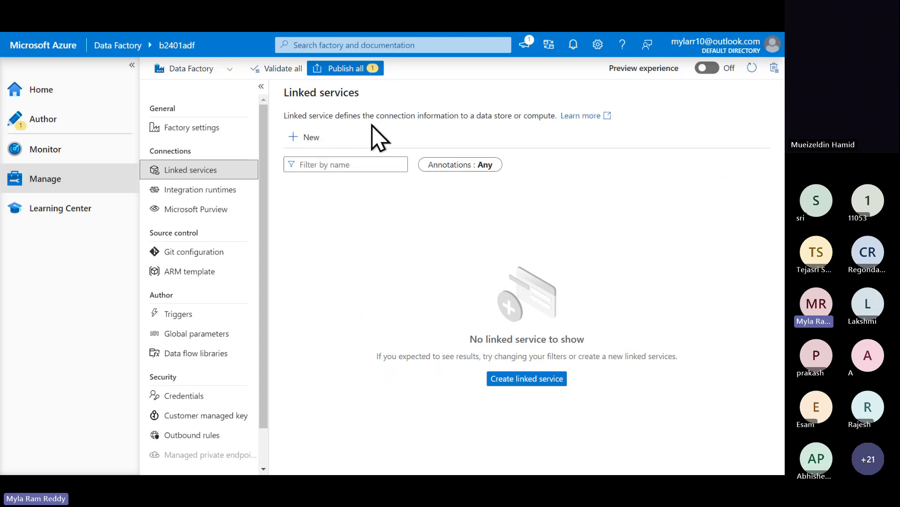
- Highlight 'data store or compute' in the Linked services description and return to the GitHub notes
left_click_drag(476, 113, 552, 116)
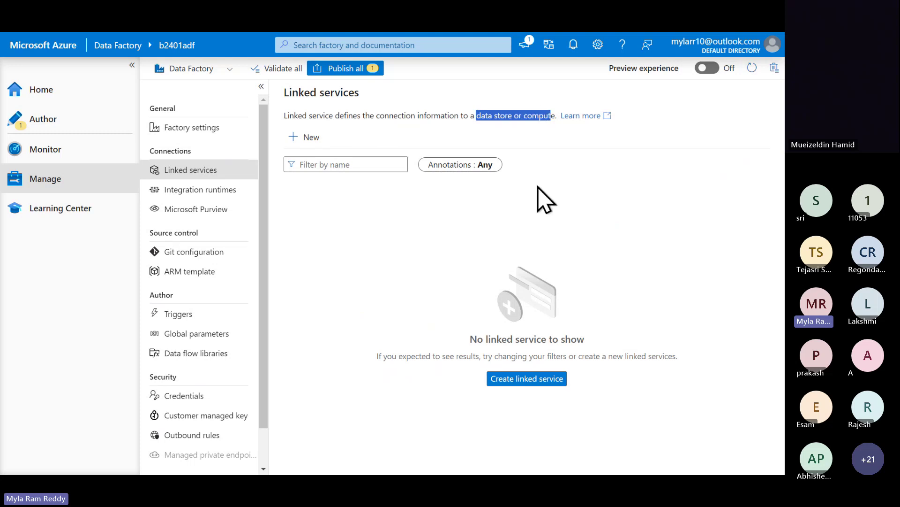
key("alt+Tab")
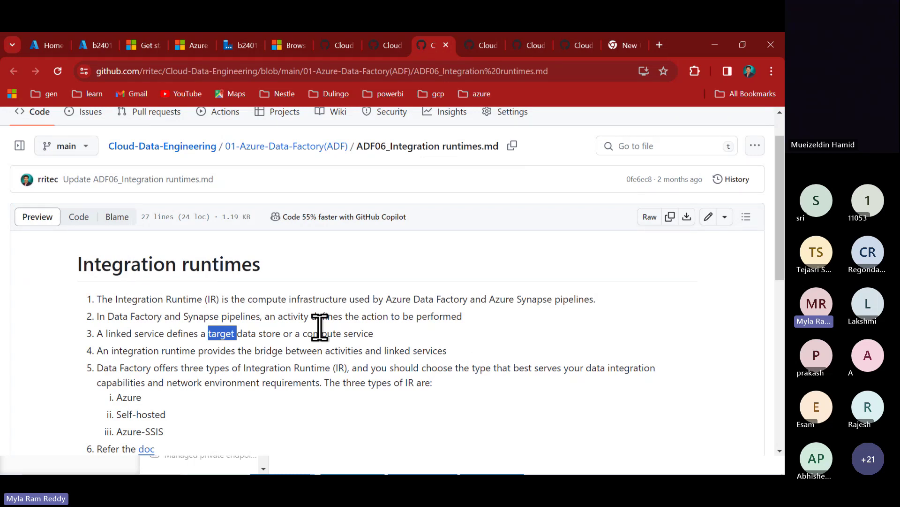
- Highlight 'Integration Runtime (IR)' and 'compute infrastructure' in the runtime notes
scroll(319, 327, "down", 2)
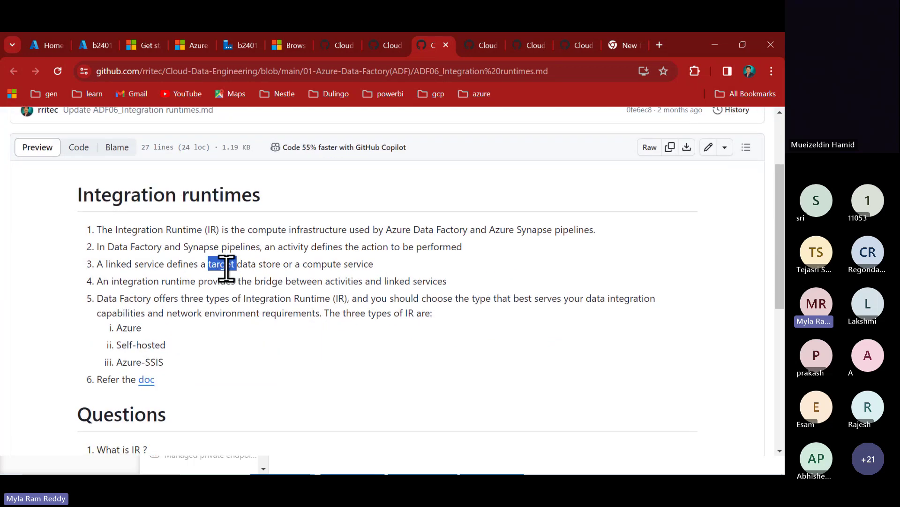
scroll(308, 319, "down", 2)
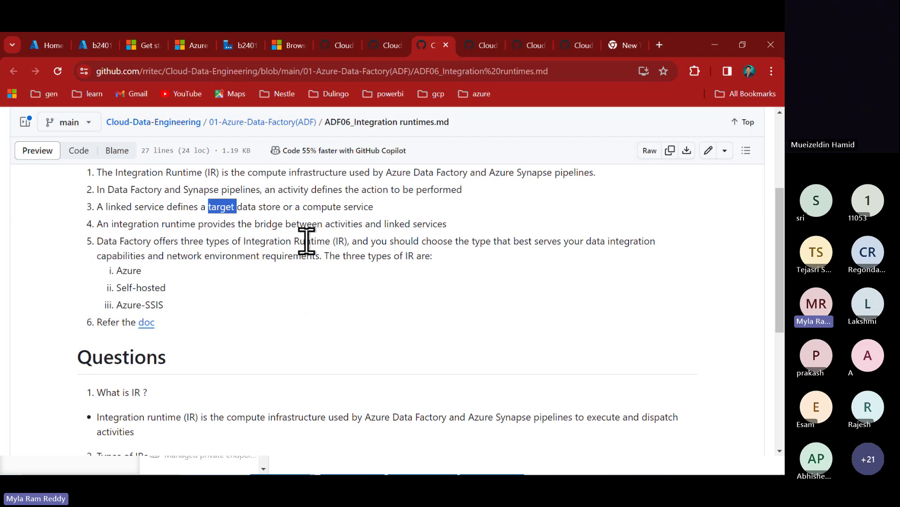
left_click_drag(244, 241, 348, 239)
scroll(347, 239, "up", 1)
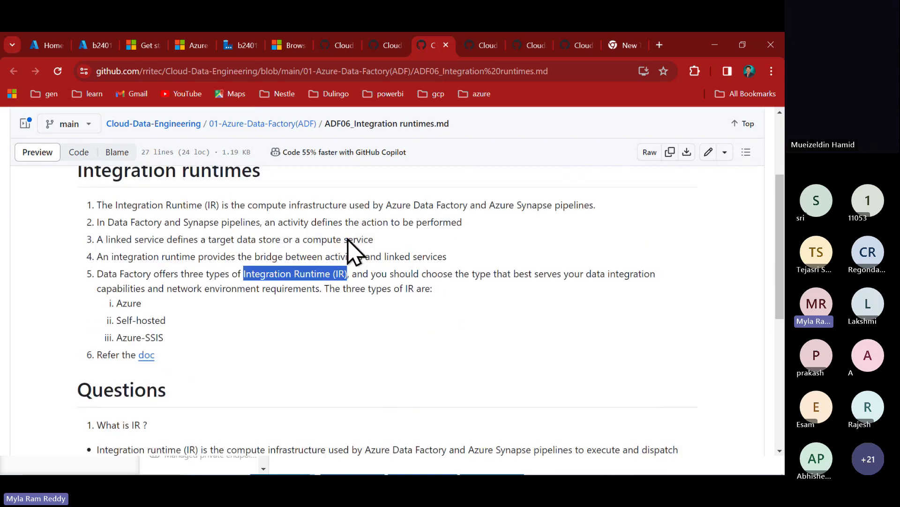
scroll(350, 241, "up", 1)
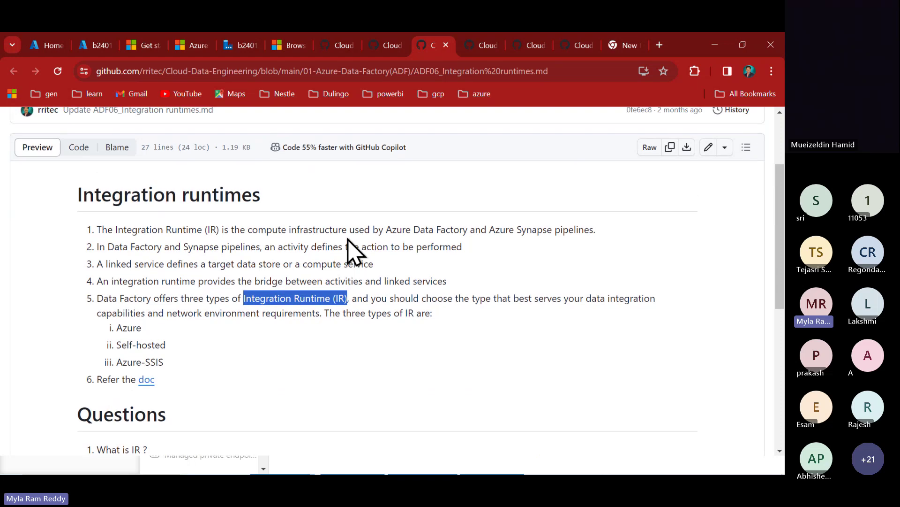
left_click_drag(248, 228, 347, 228)
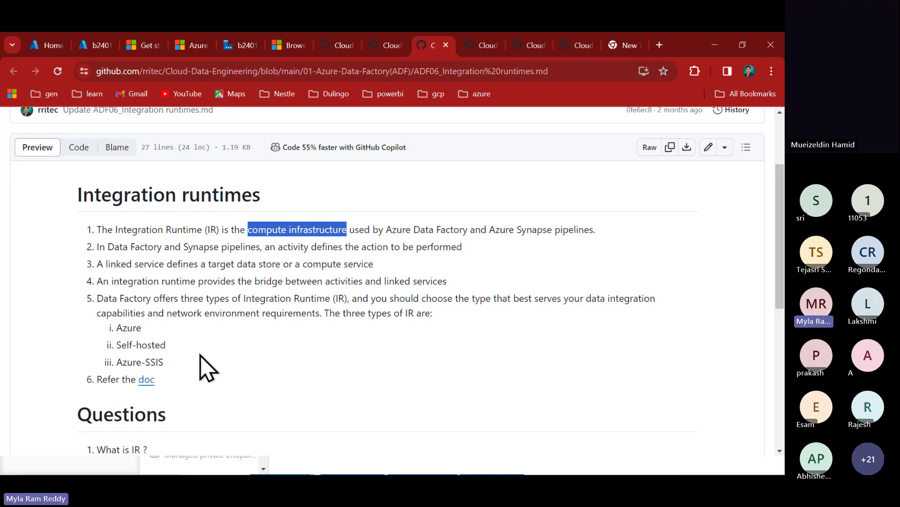
scroll(201, 355, "down", 1)
scroll(201, 368, "down", 1)
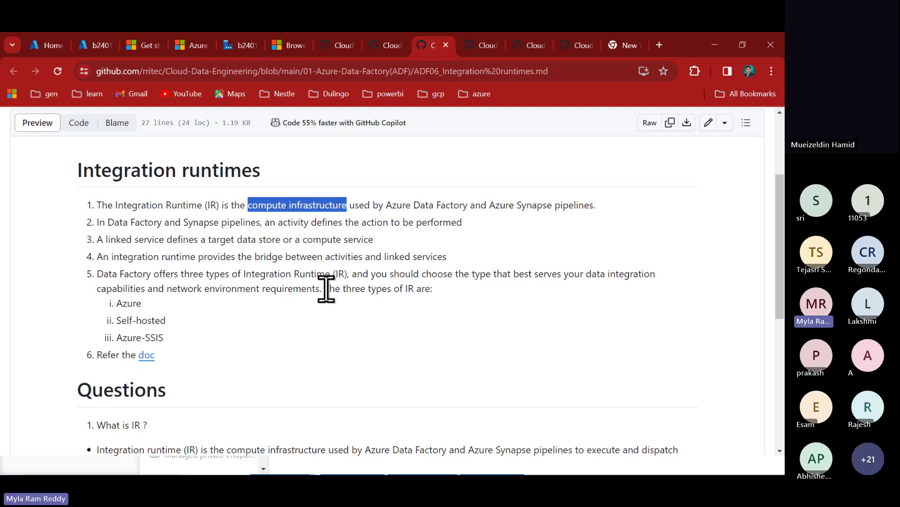
- Highlight the three IR types (Azure, Self-hosted, Azure-SSIS), then underline Azure in red
left_click_drag(326, 288, 457, 300)
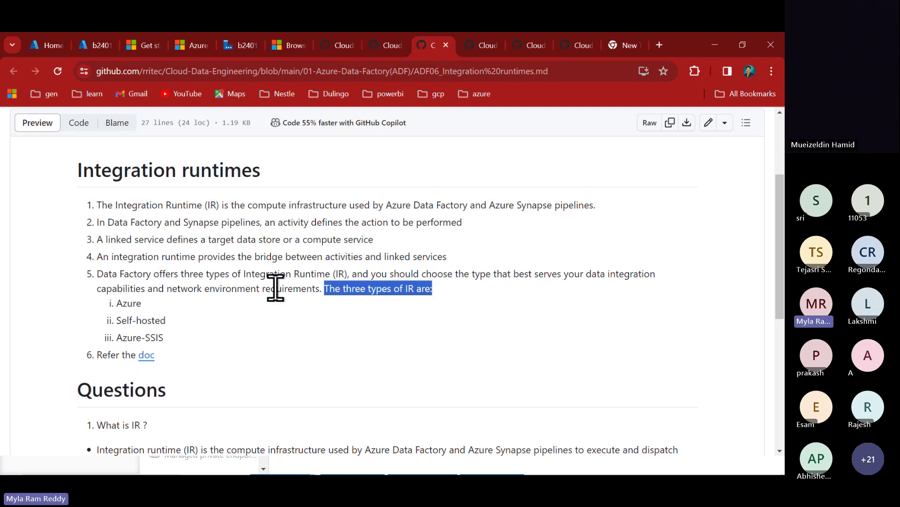
double_click(130, 303)
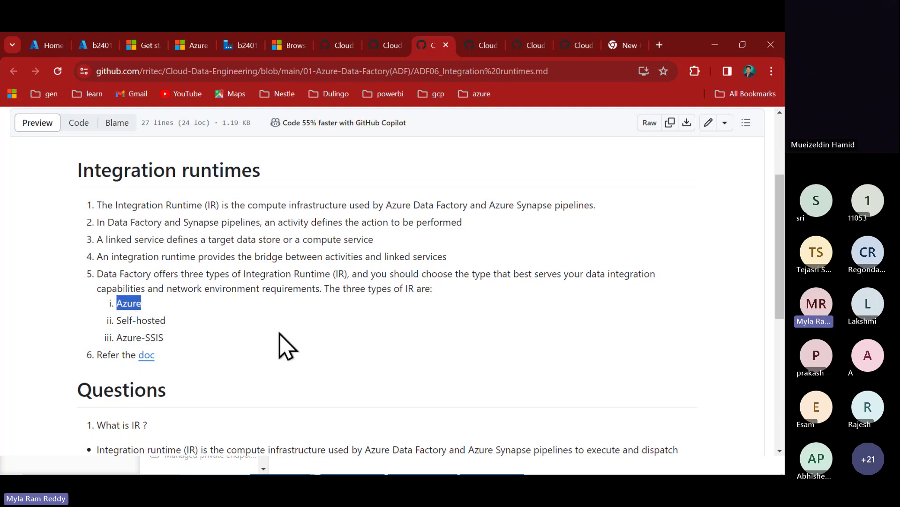
left_click(140, 321)
double_click(140, 320)
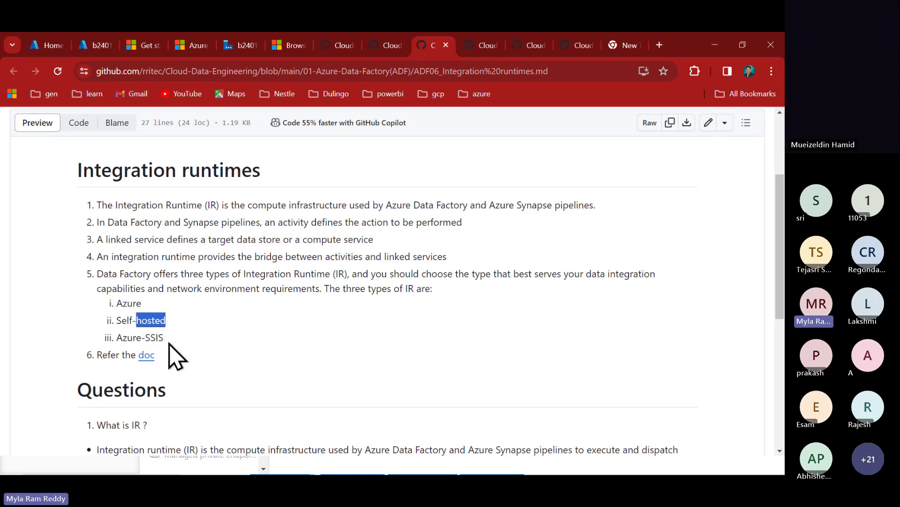
double_click(153, 337)
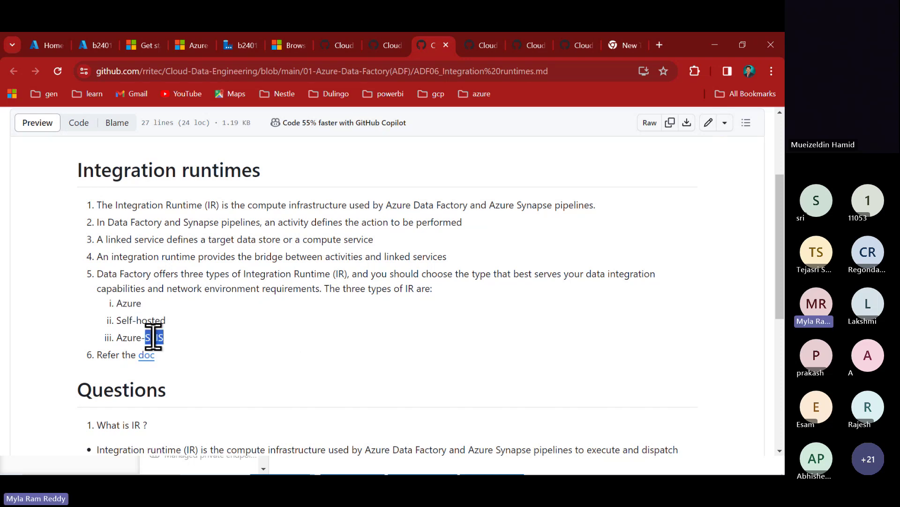
left_click(216, 342)
key("ctrl+2")
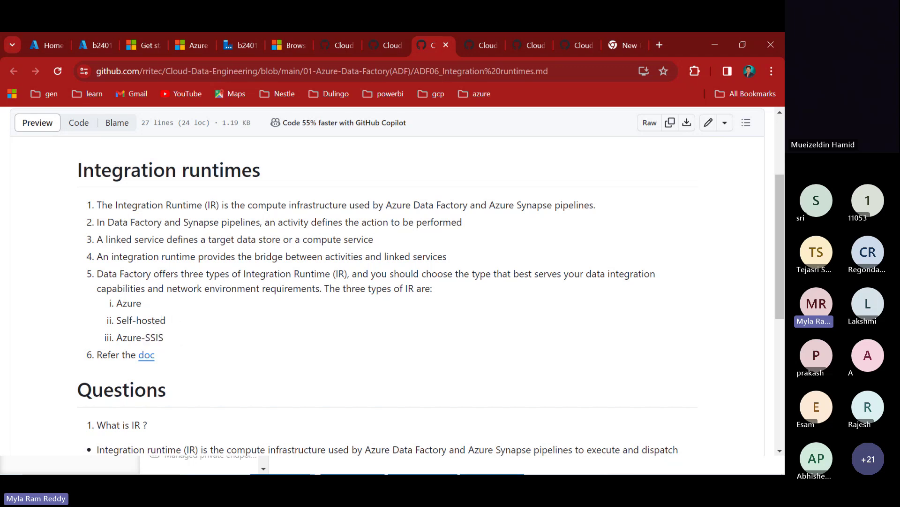
left_click_drag(146, 303, 297, 302)
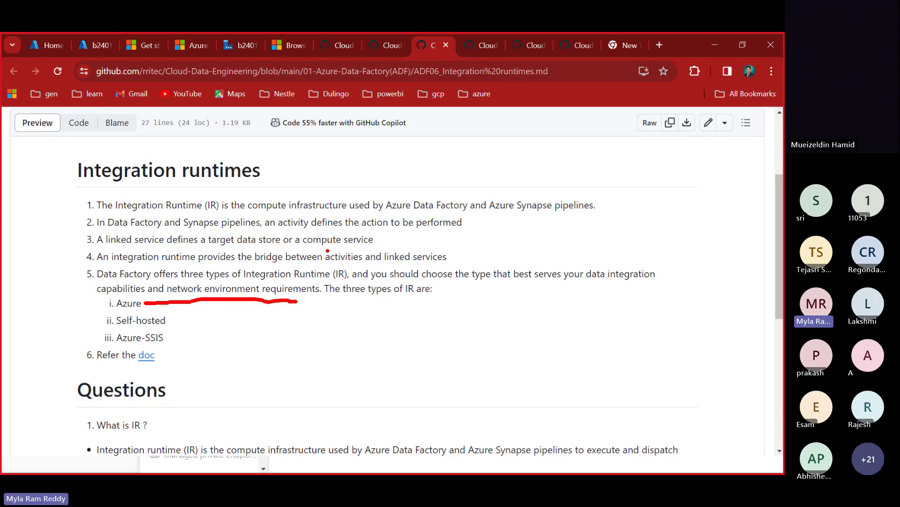
- Sketch a red 'blob' source to 'azure sql db' target example, underline Self-hosted, box it, then clear it
left_click_drag(331, 256, 331, 281)
type("source")
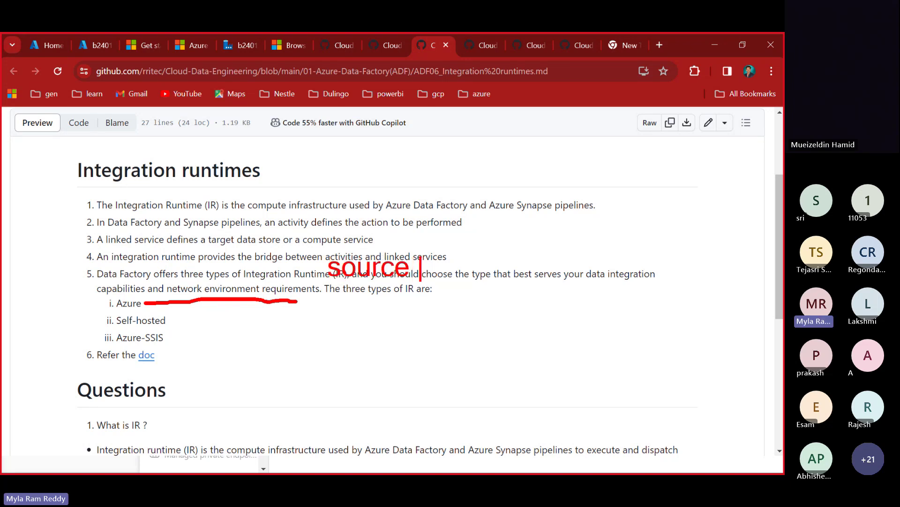
type("      target")
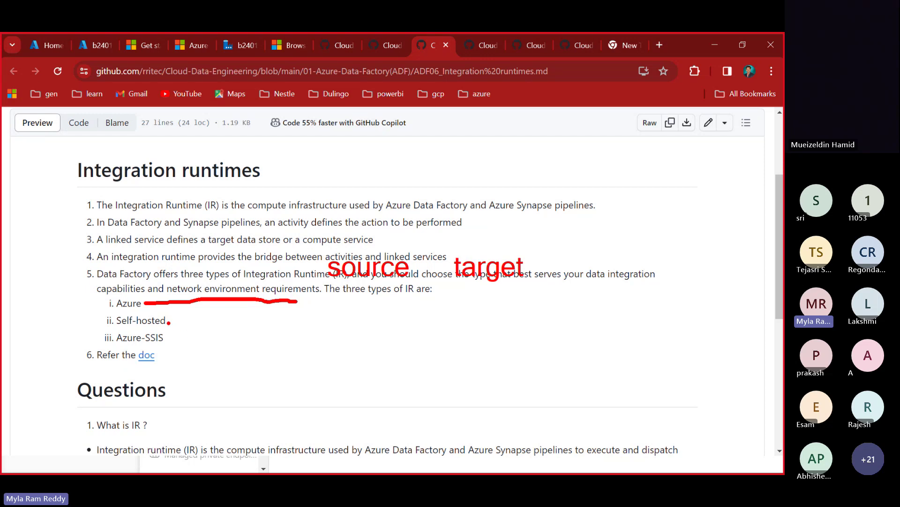
left_click_drag(168, 323, 325, 329)
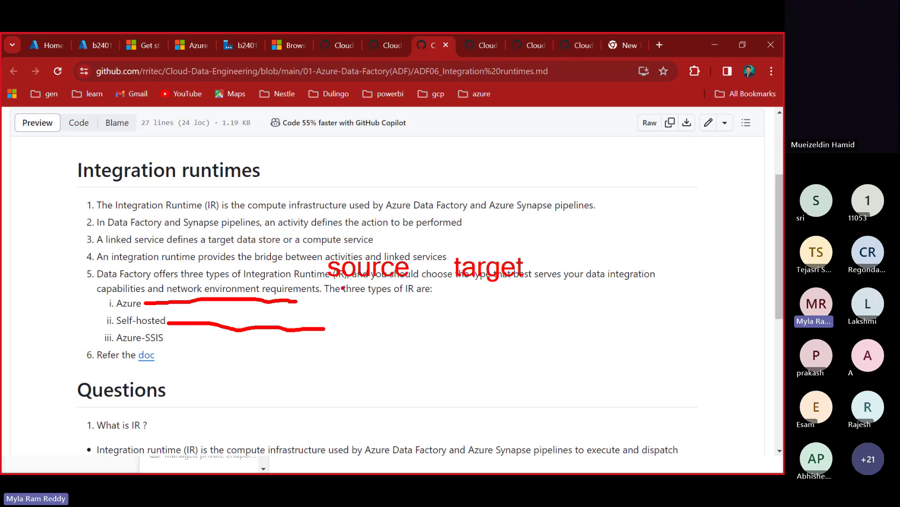
type("tb")
type("lob")
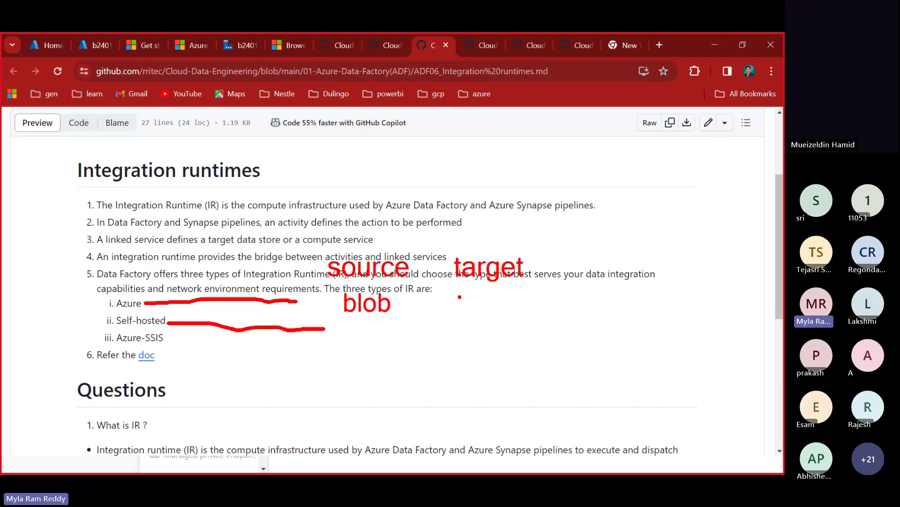
left_click(459, 296)
type("azur")
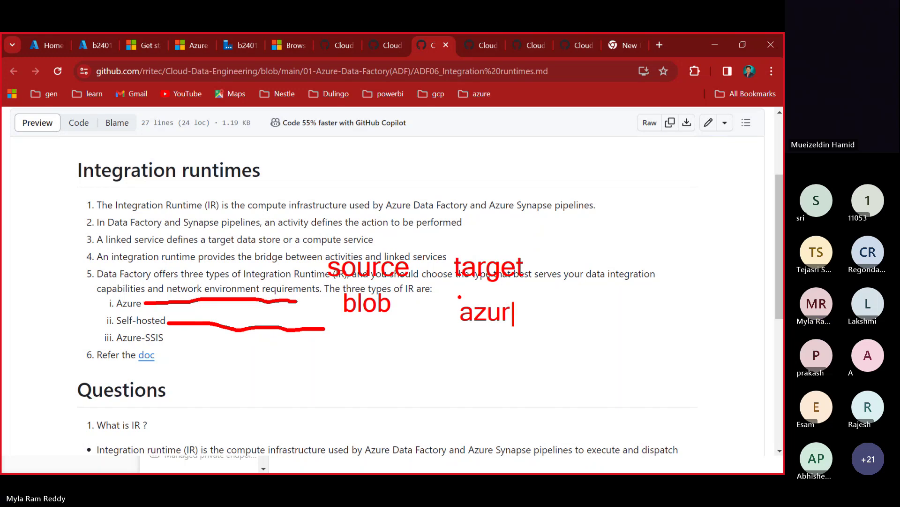
type("e sql db")
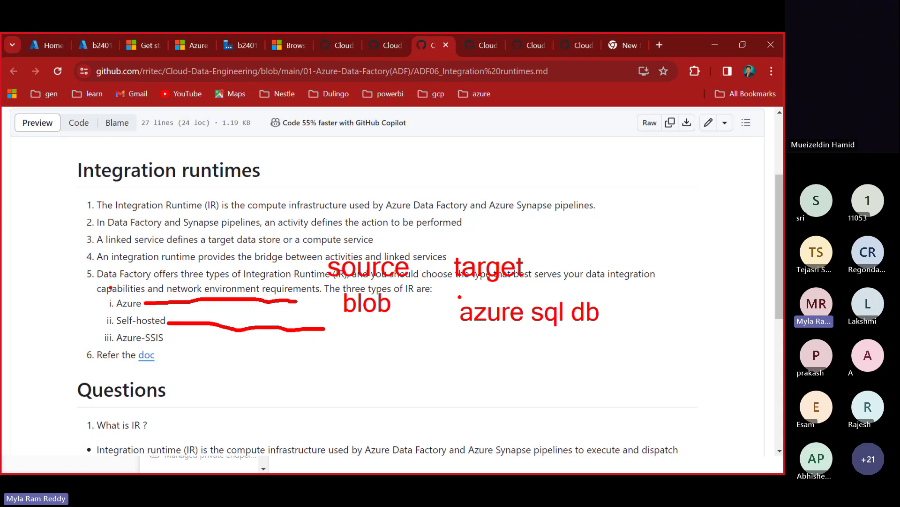
mouse_move(100, 285)
left_mouse_down()
mouse_move(151, 308)
mouse_move(614, 324)
left_mouse_up()
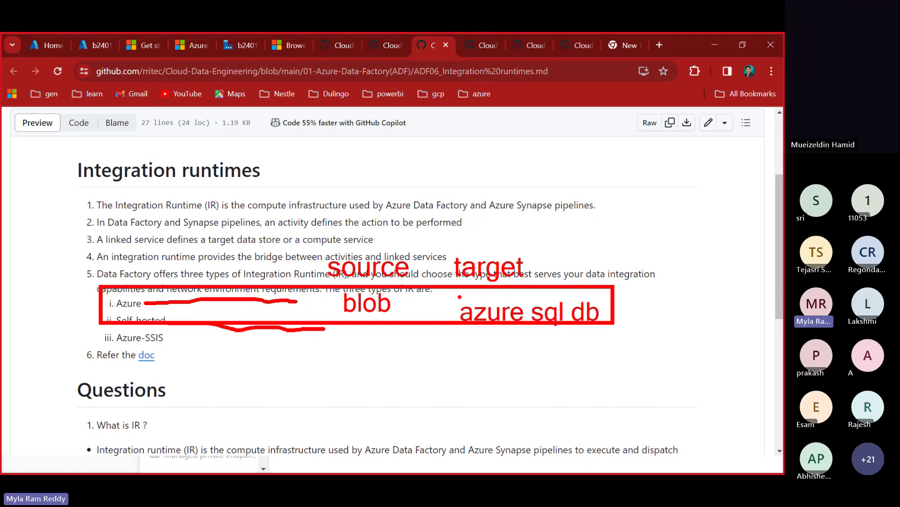
key("Escape")
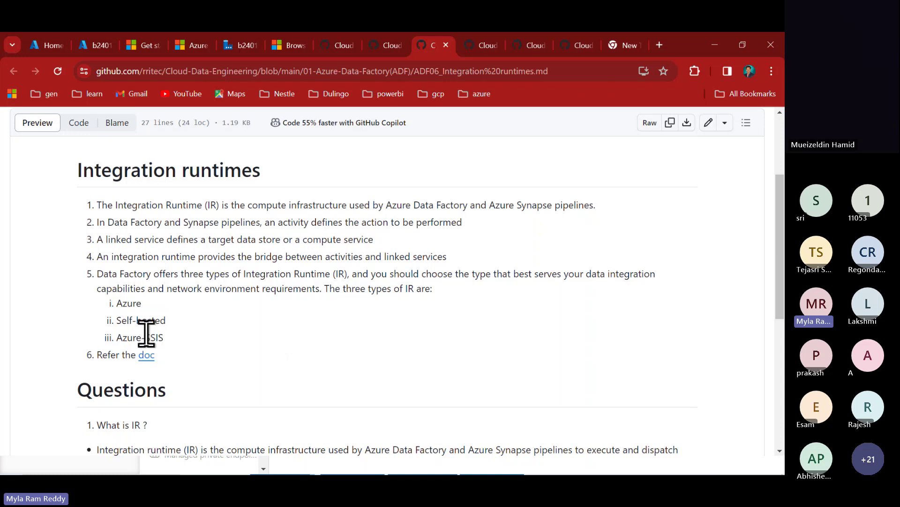
- Highlight the Self-hosted and SSIS runtime types, then open Windows search
triple_click(122, 319)
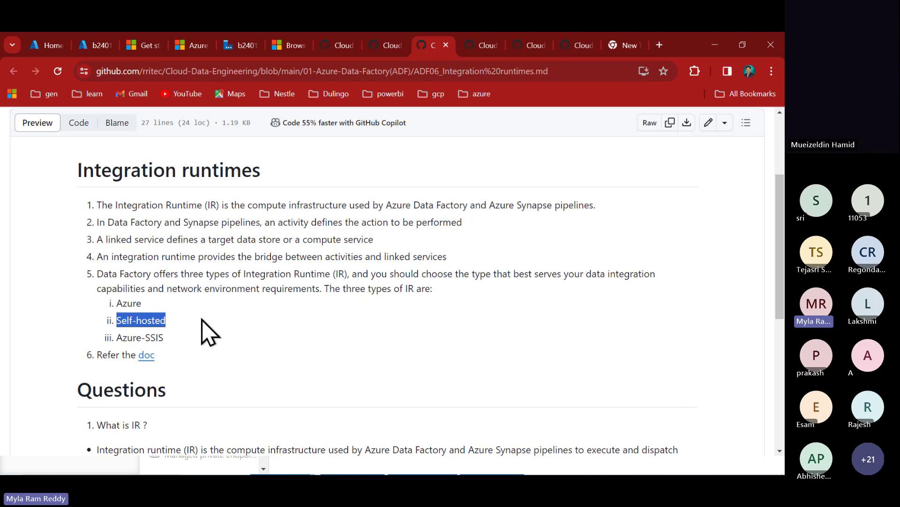
left_click(117, 337)
right_click(153, 337)
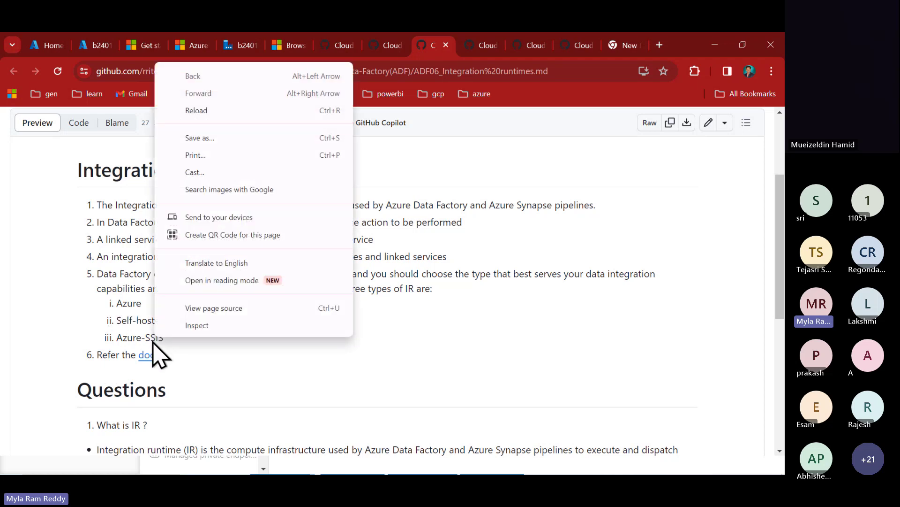
double_click(154, 337)
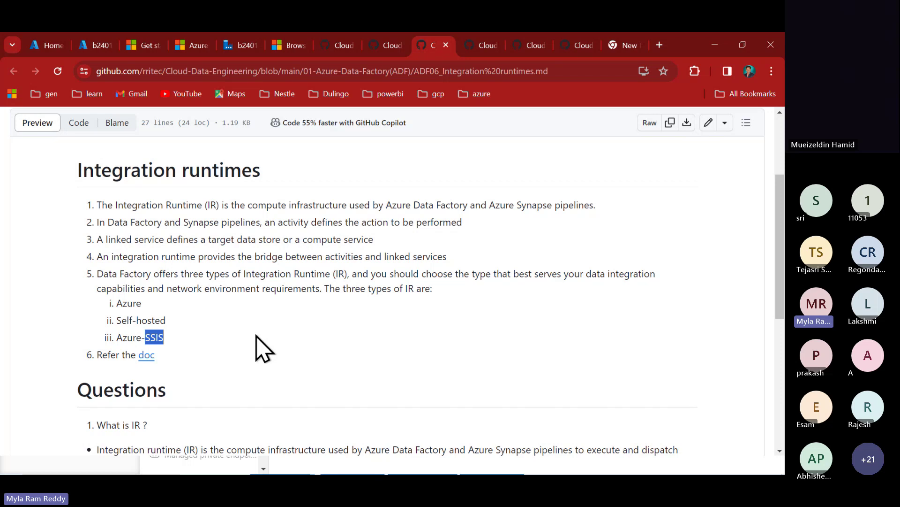
key("super+s")
- Clear the Notepad++ search and Google 'msbi(ssis ssrs ssas)' in a new Chrome tab
type("n")
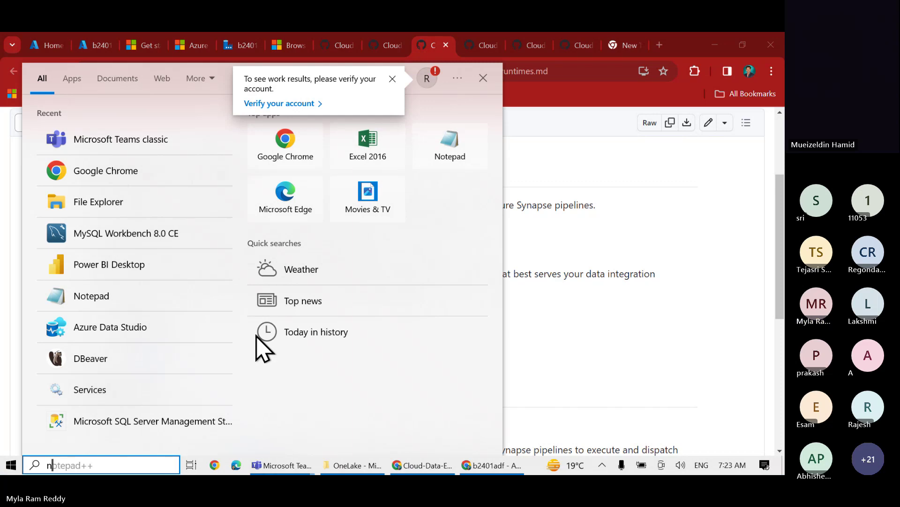
key("BackSpace")
key("alt+Tab")
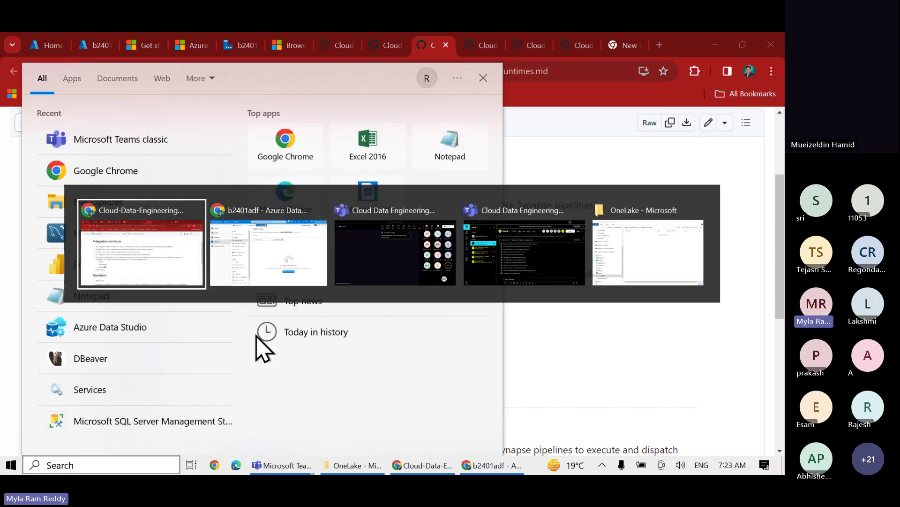
left_click(662, 47)
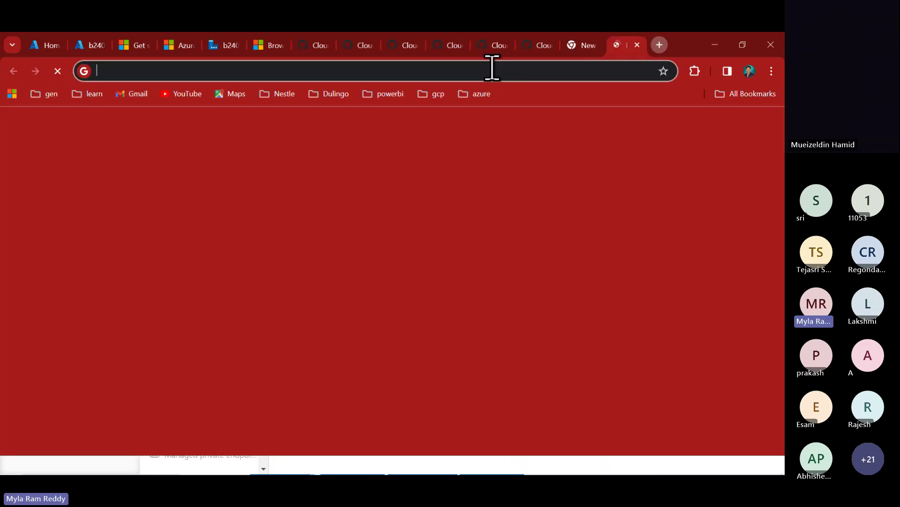
type("msbi")
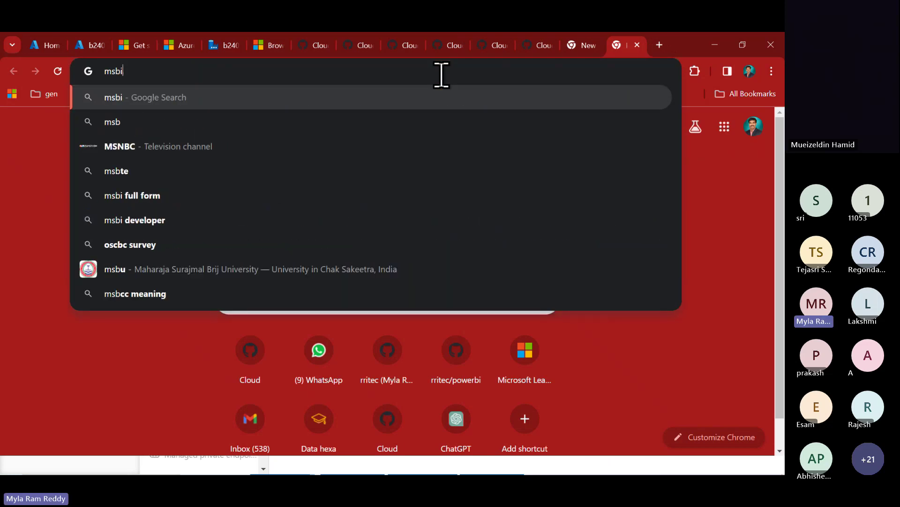
type("(ssis")
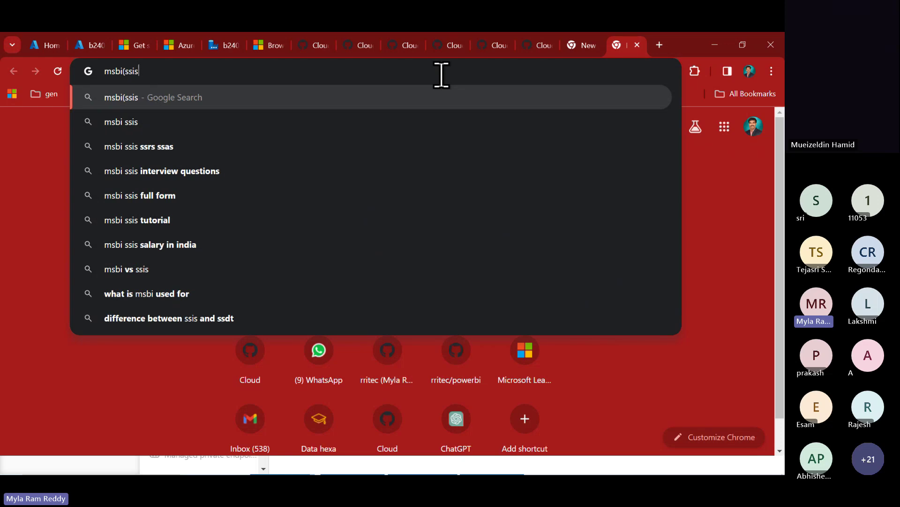
type(" ssrs ")
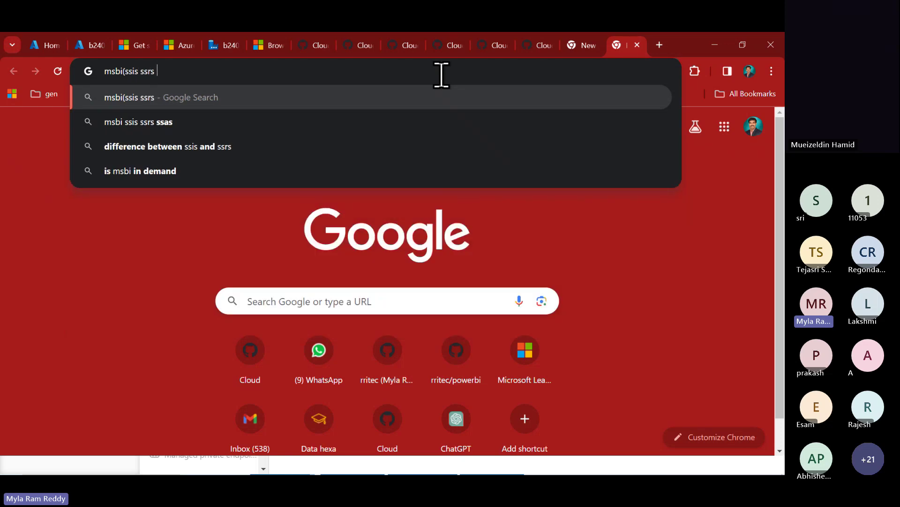
type("ssas)")
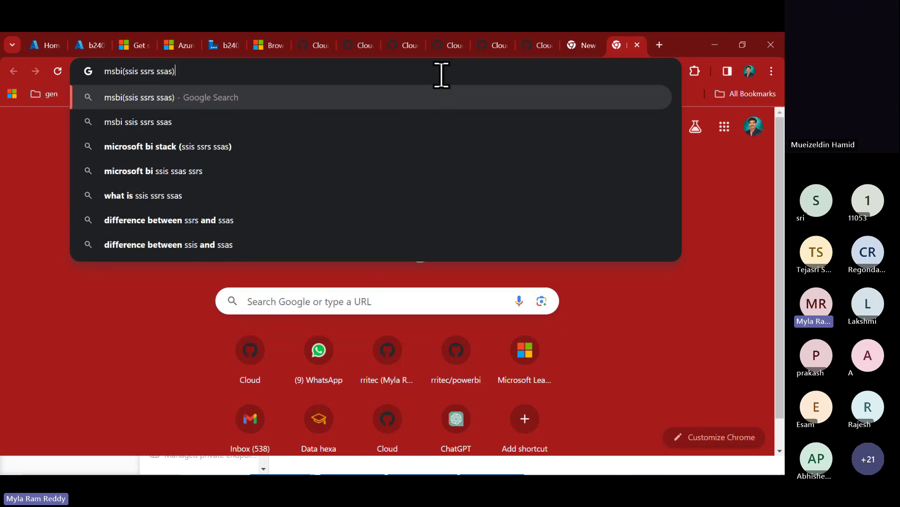
key("Return")
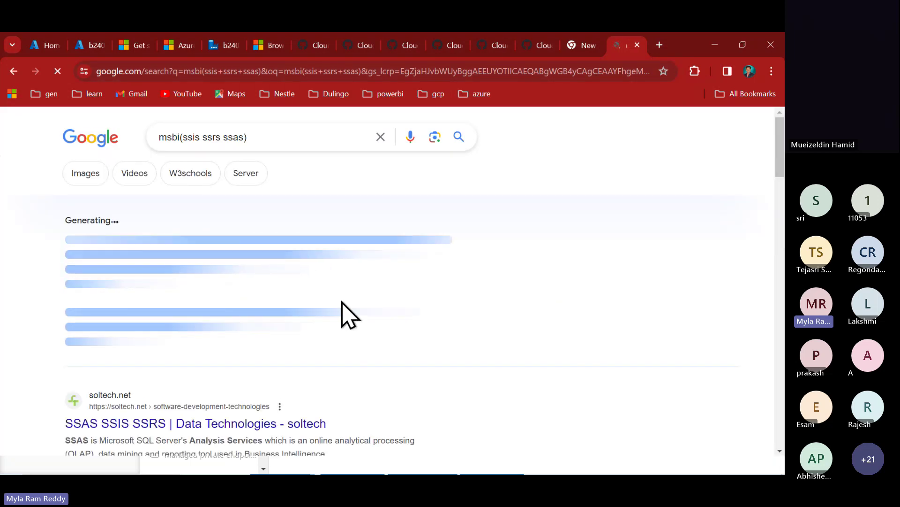
- Read the 'What is SSIS and SSRS and SSAS?' and 'What is MSBI and SSIS?' answers, then return to the Integration runtimes notes
scroll(348, 314, "down", 2)
scroll(343, 304, "down", 1)
scroll(343, 304, "down", 2)
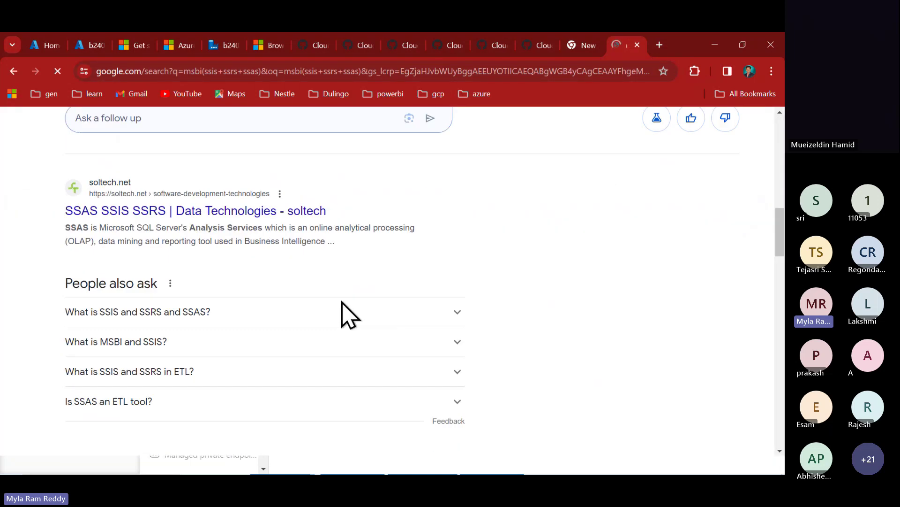
left_click(187, 295)
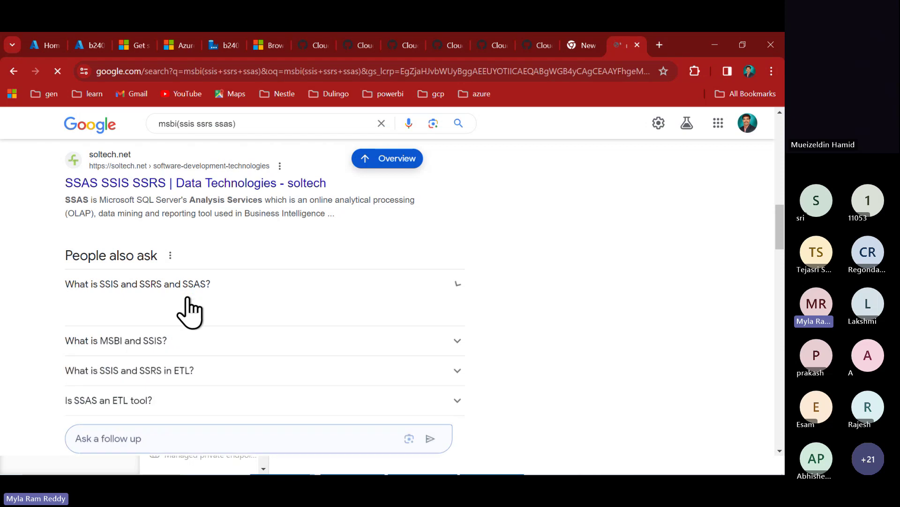
scroll(186, 300, "down", 3)
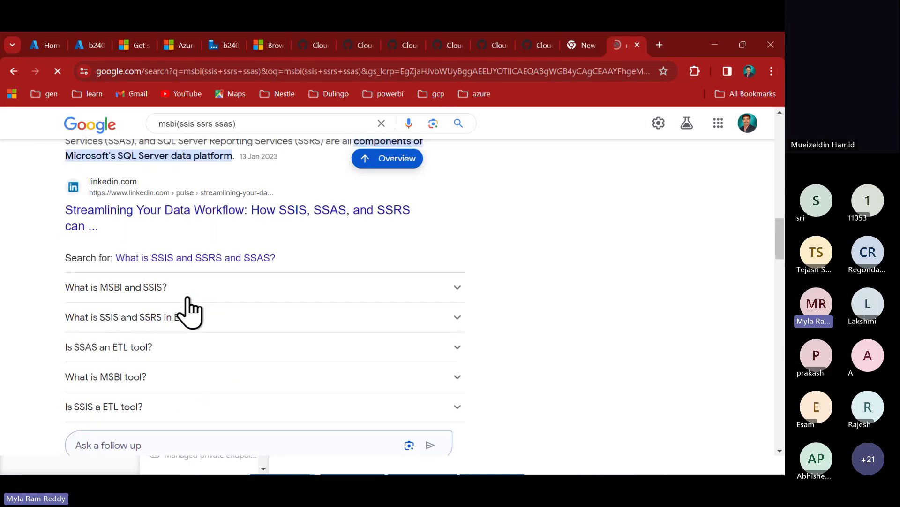
left_click(162, 293)
scroll(167, 305, "down", 2)
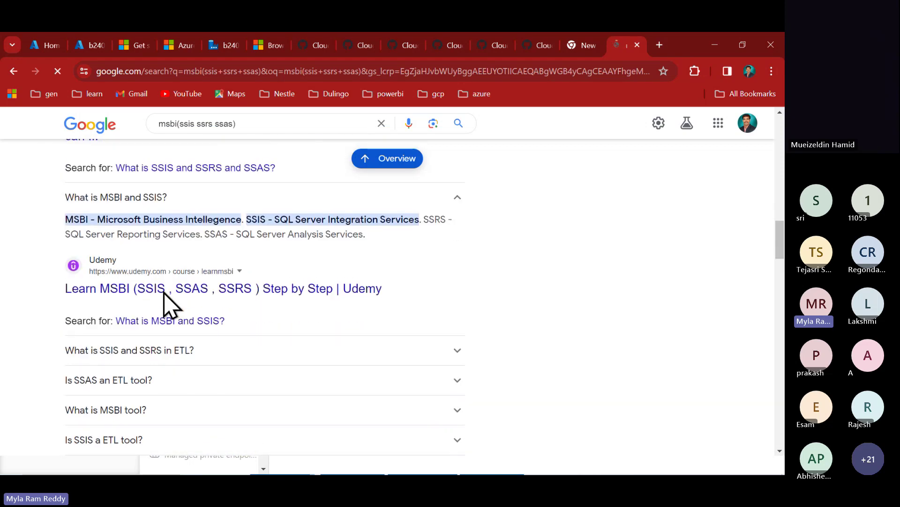
double_click(347, 219)
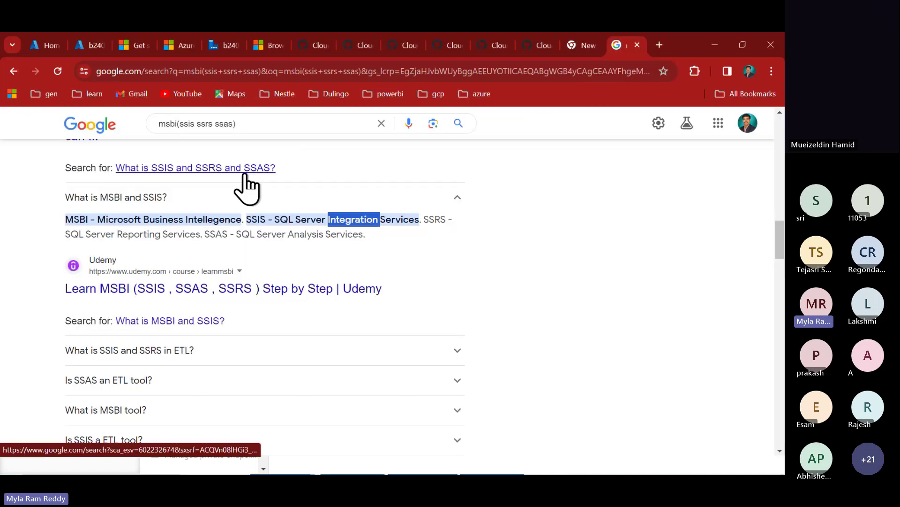
left_click(310, 47)
left_click(411, 46)
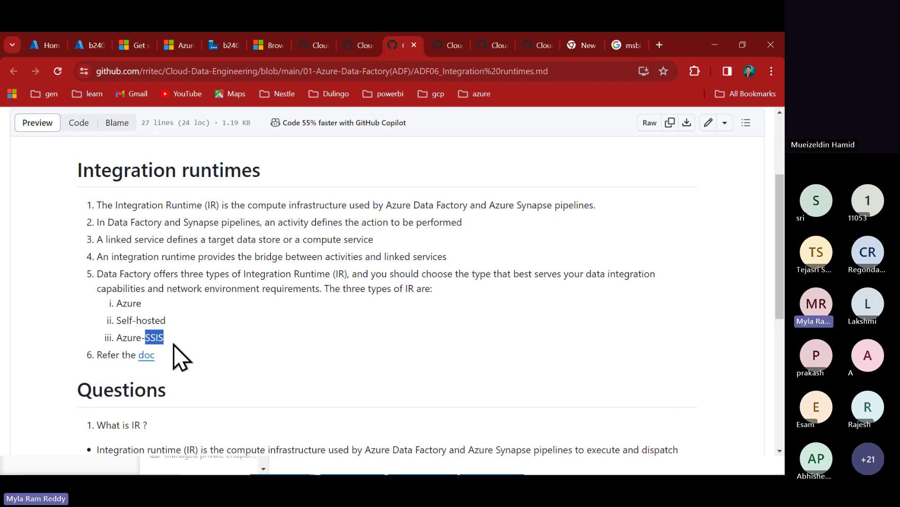
- Launch Excel 2016 by searching 'excel' from the Windows Start menu
key("super")
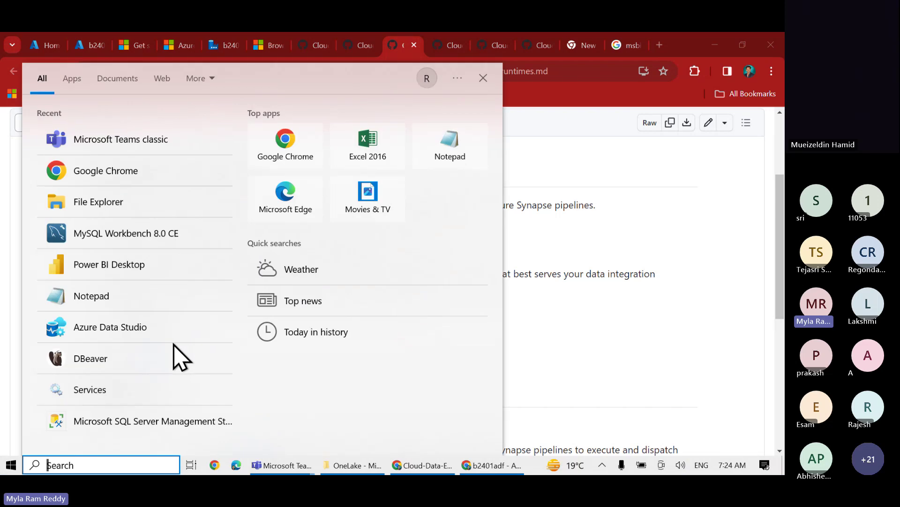
type("exce")
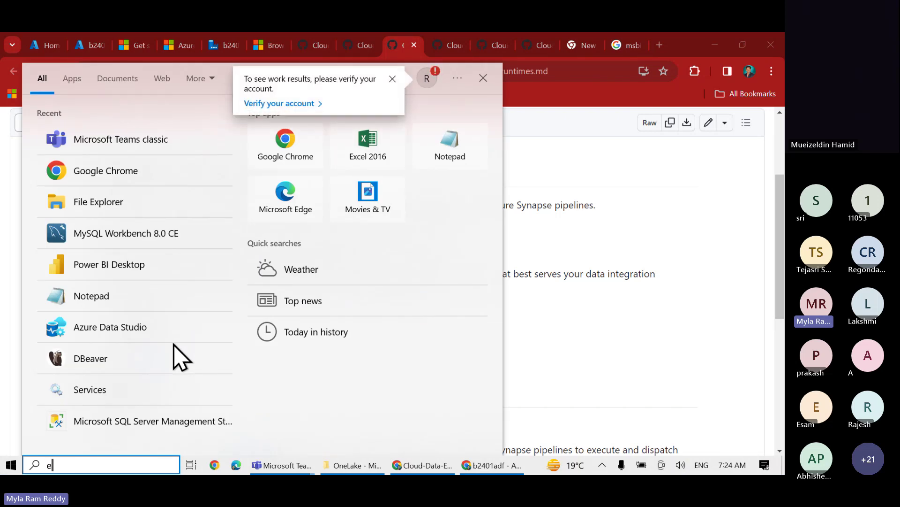
type("l")
key("Return")
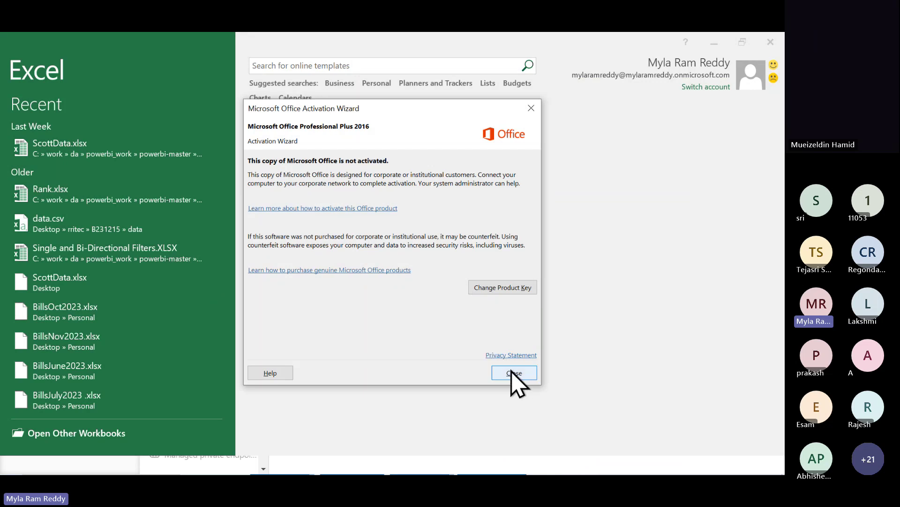
- Dismiss the activation notice, start a blank workbook and title cell A1 'Etl'
left_click(512, 373)
left_click(315, 197)
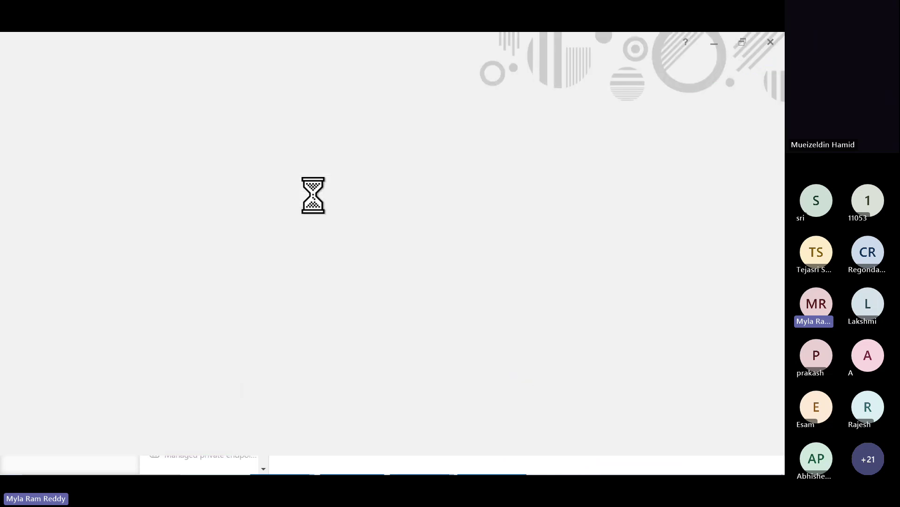
left_click(42, 168)
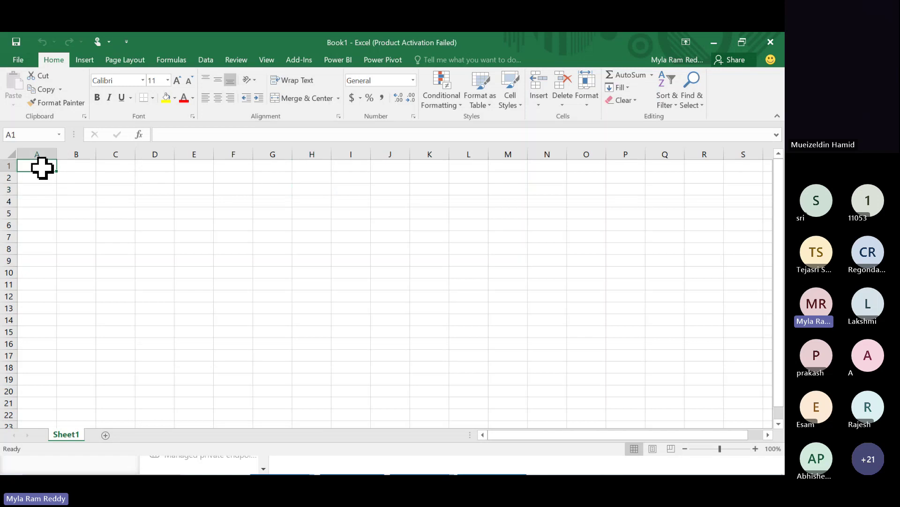
type("ETI")
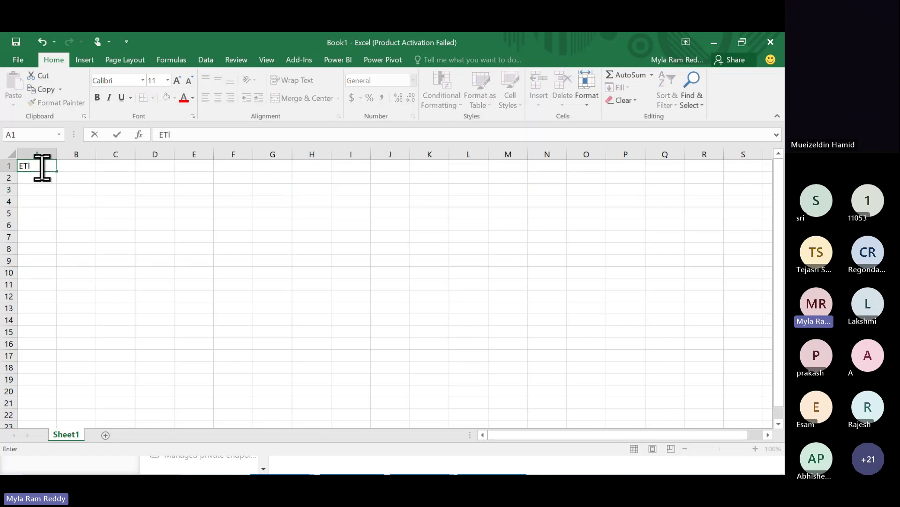
key("Return")
key("Return")
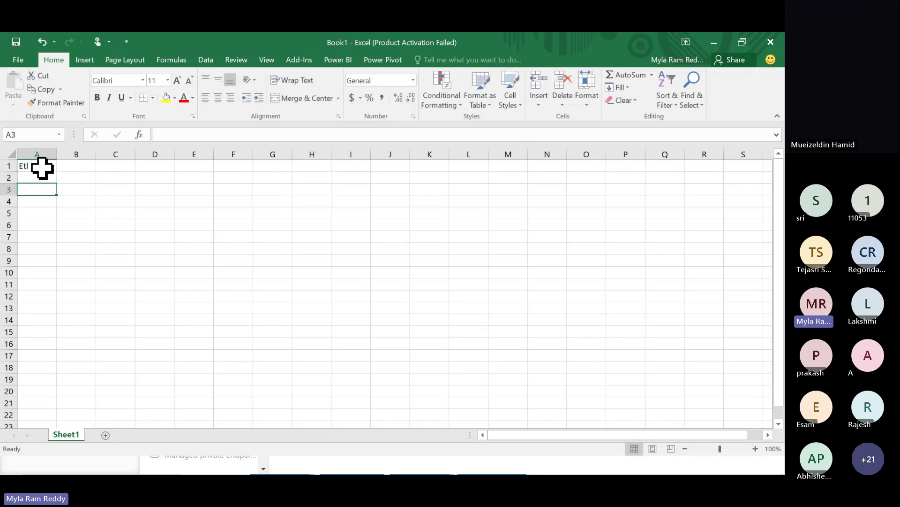
- Enter Source and Target headers in B3:C3 with BLOB and AZURE SQL DATABASE below
key("Right")
type("Sou")
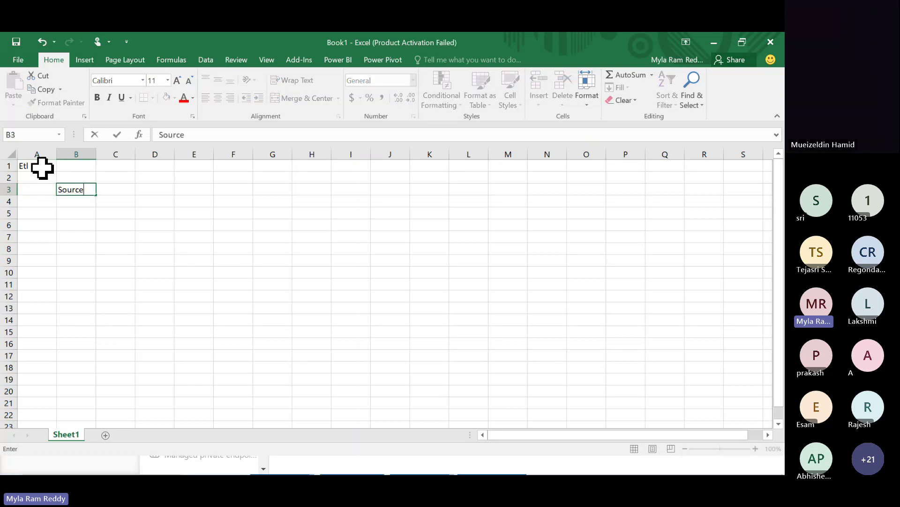
key("Tab")
type("Targe")
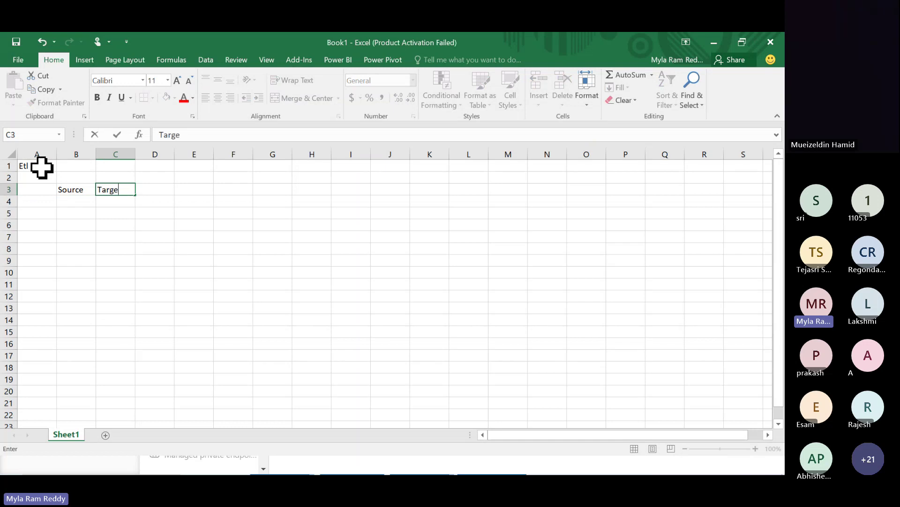
key("Return")
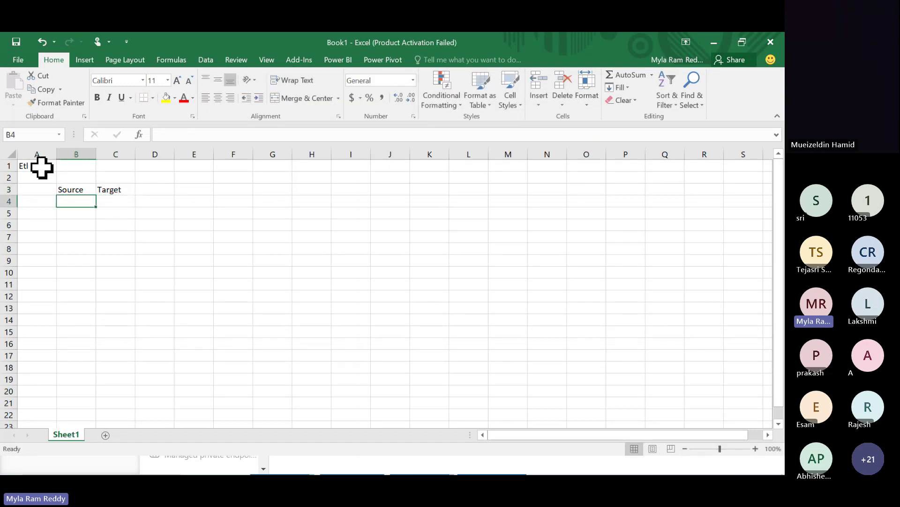
type("BLOB")
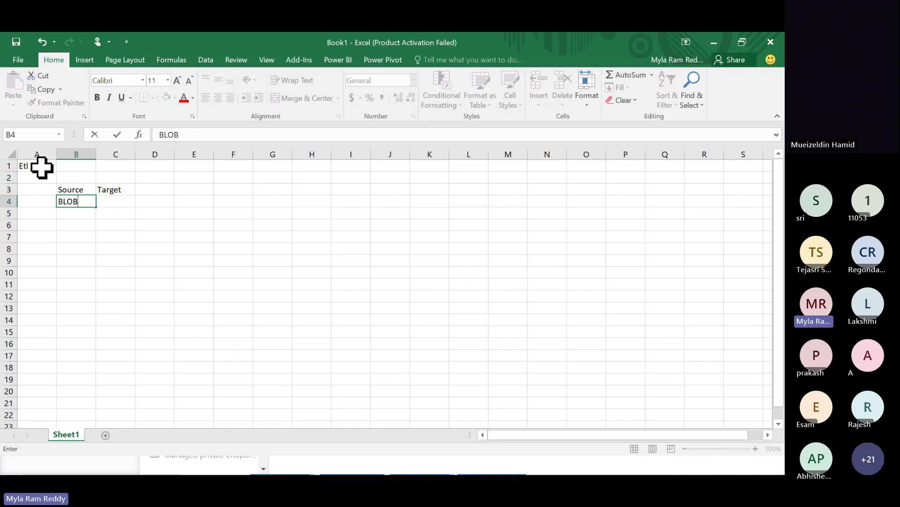
key("Tab")
type("SQ")
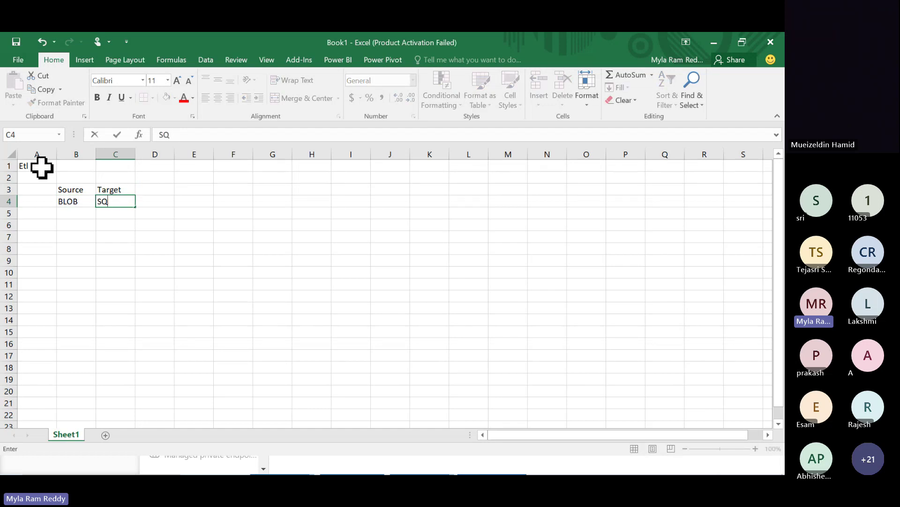
key("BackSpace")
key("BackSpace")
type("AZURE")
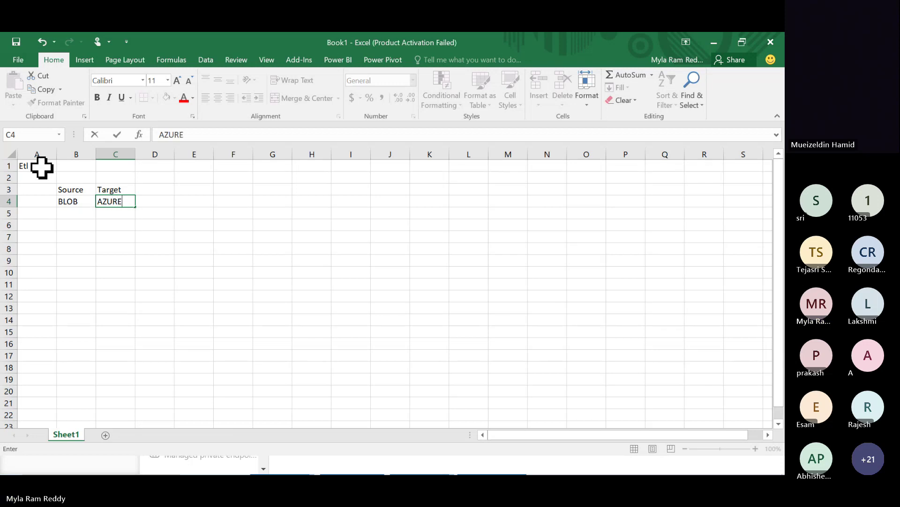
type(" SQL DATA")
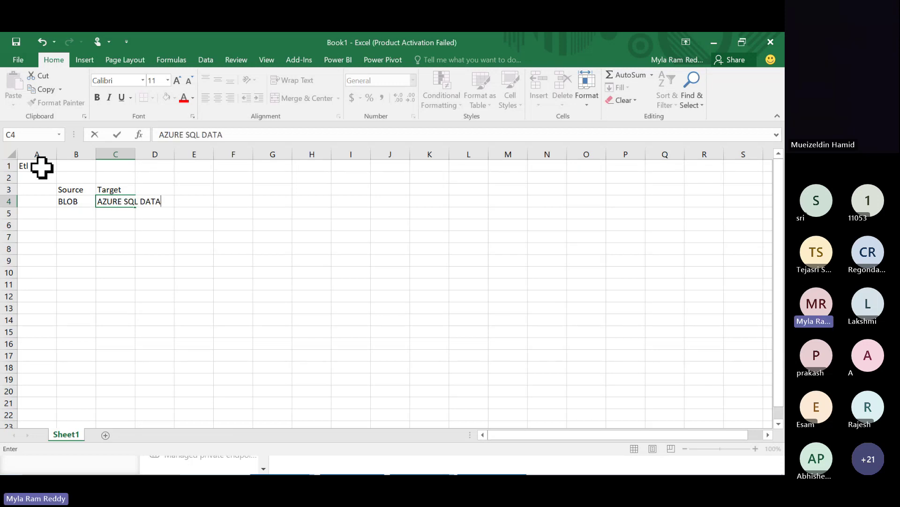
type("BASE")
key("Tab")
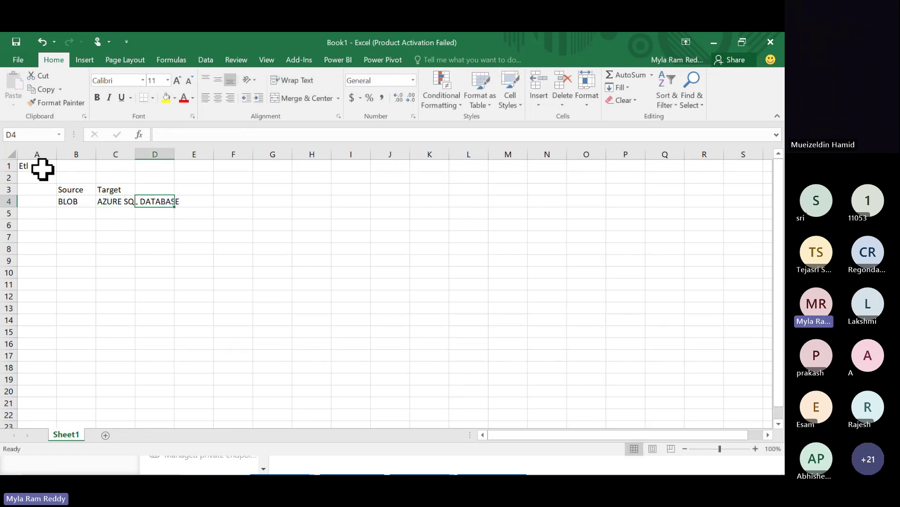
- Add an IR heading in G3 with Azure beneath it in G4
left_click(193, 190)
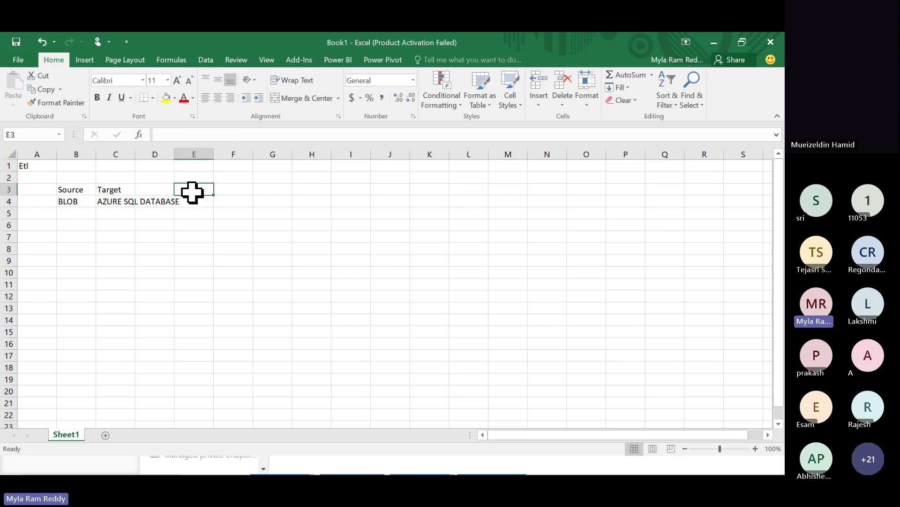
left_click(276, 190)
type("IR")
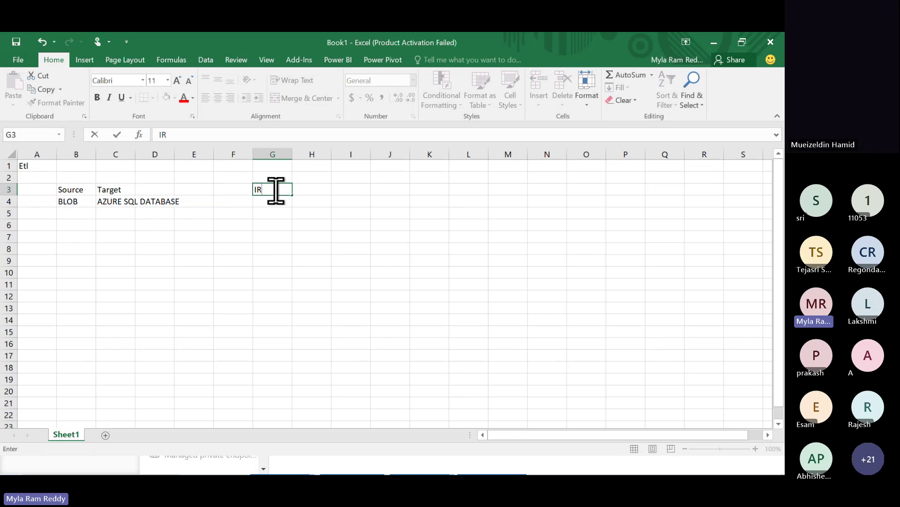
left_click(269, 202)
type("Azure")
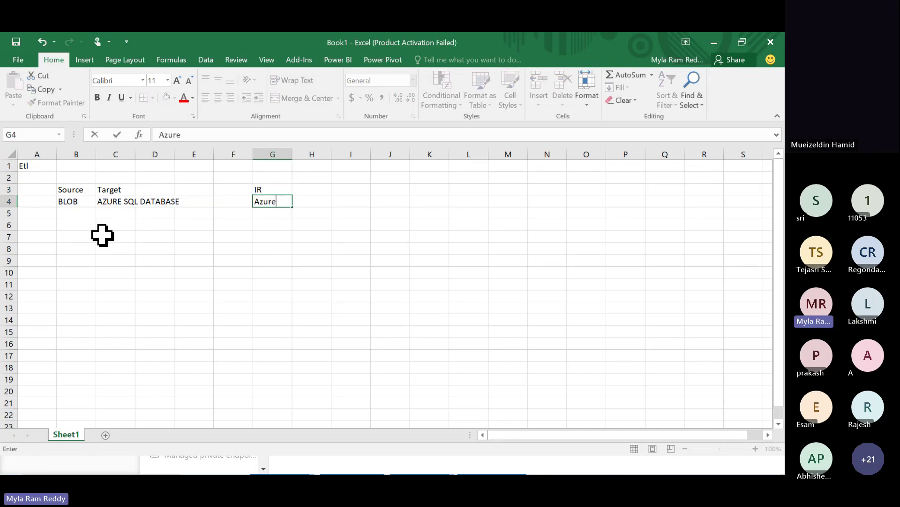
left_click(69, 201)
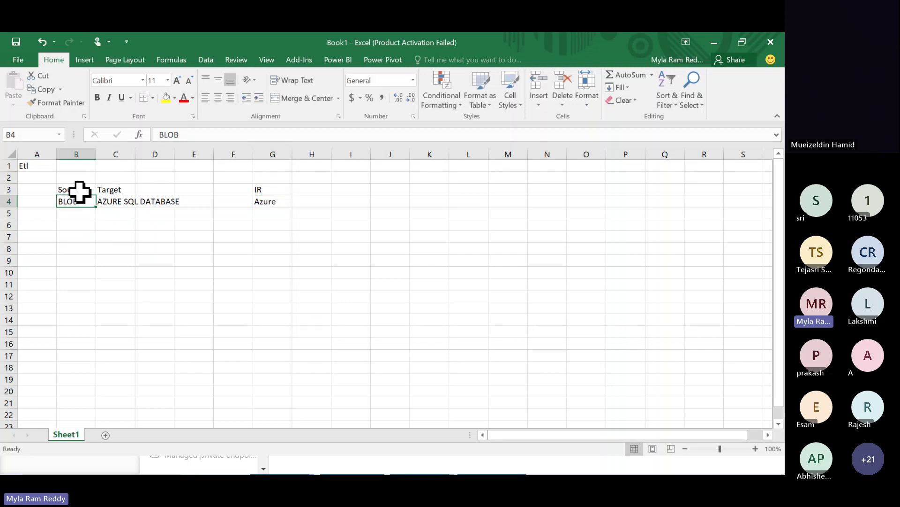
- Enter Local Sql Server in B5 and Azure Sql Database in C5, autofitting columns B and C
left_click(114, 197)
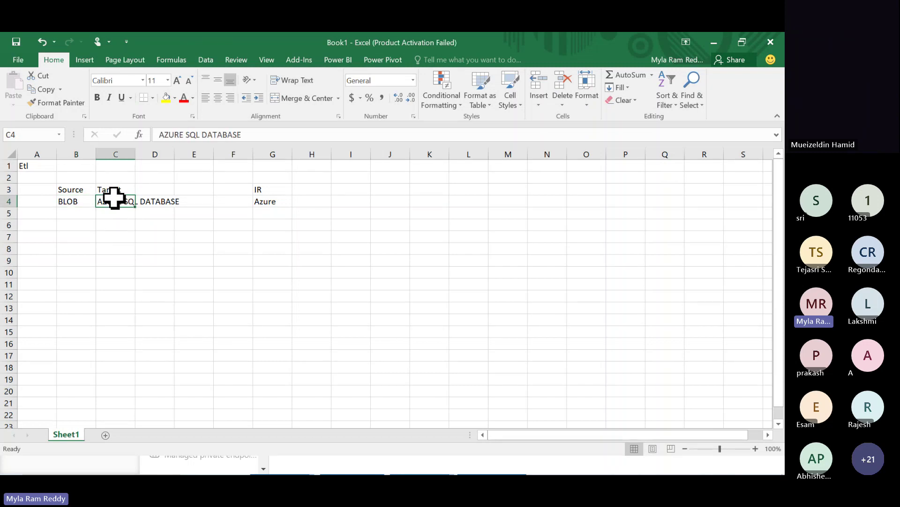
left_click(72, 214)
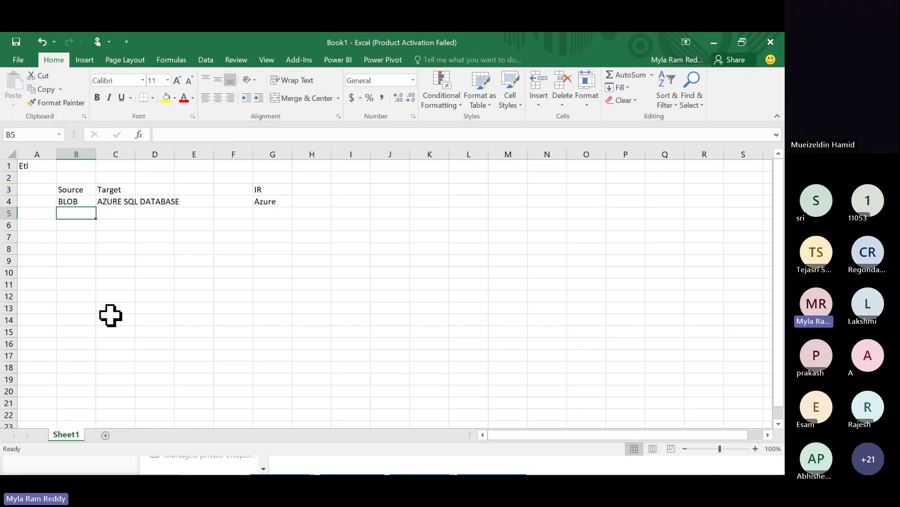
type("Local")
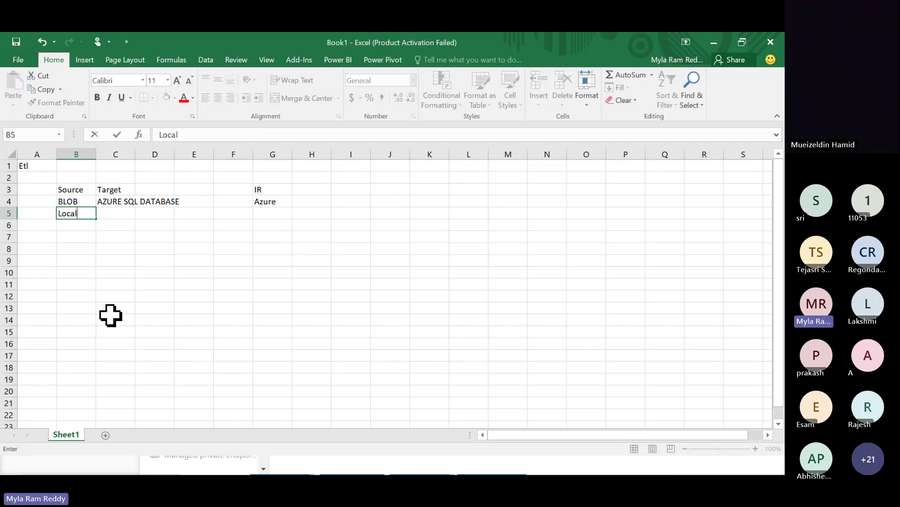
type(" Sql Server")
left_click(139, 272)
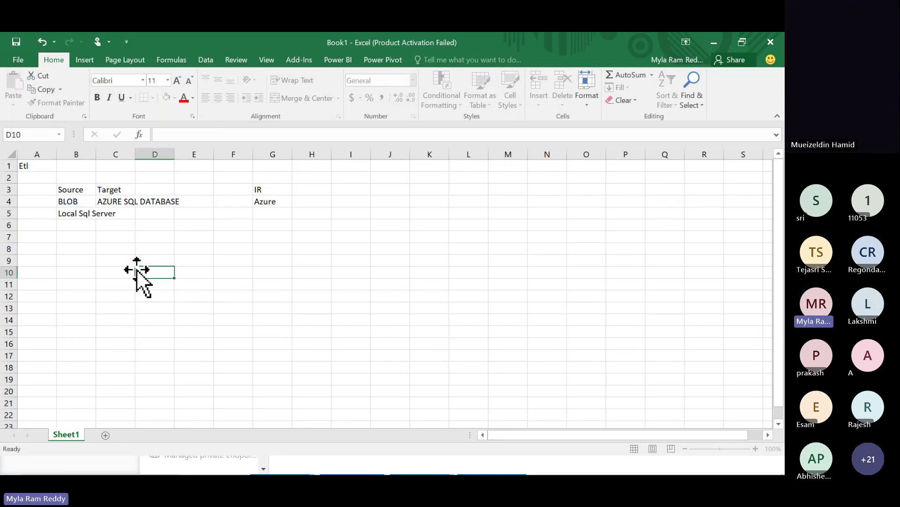
double_click(95, 156)
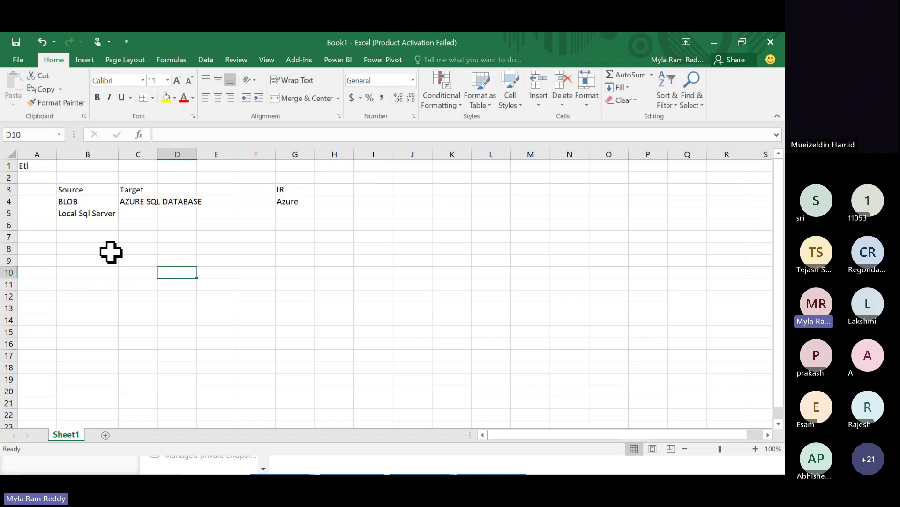
left_click(144, 212)
type("Azure")
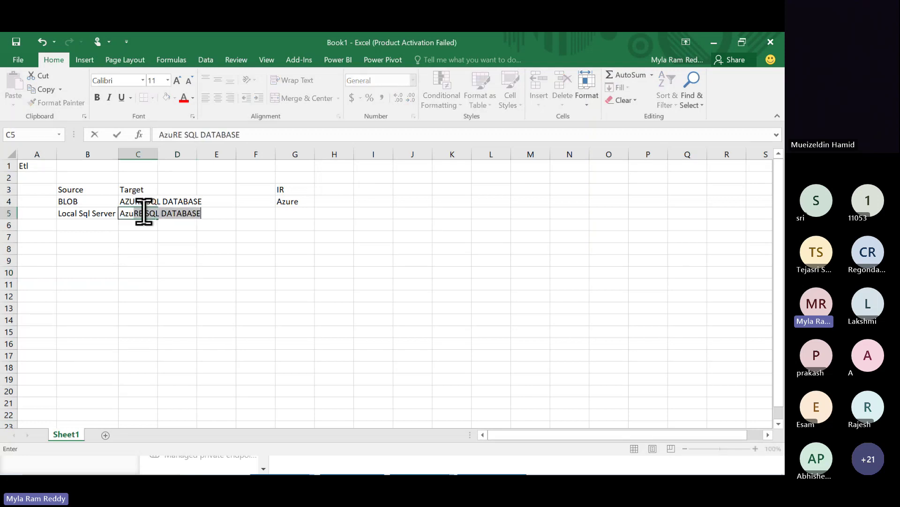
type(" Sql D")
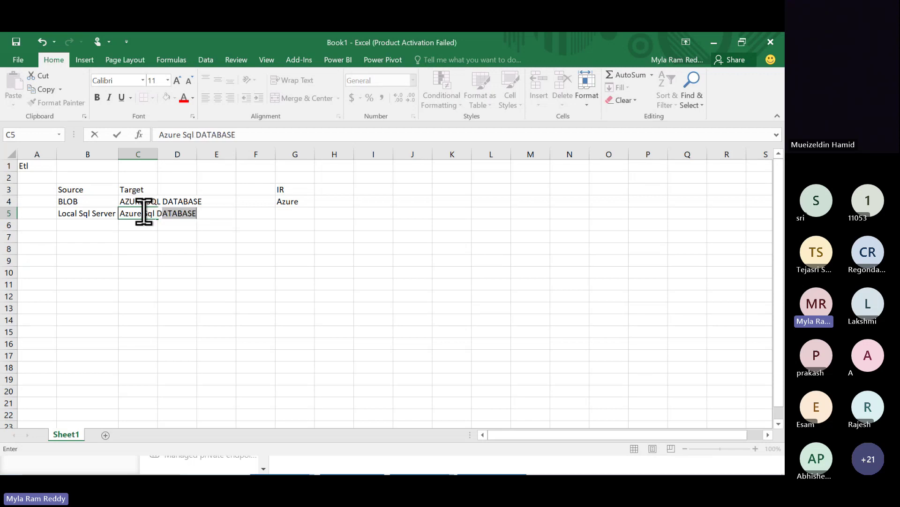
type("atabase")
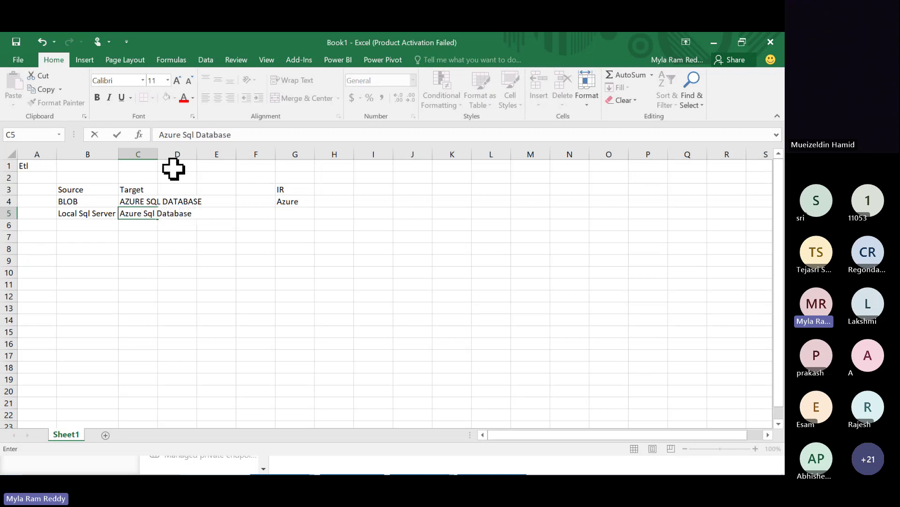
left_click(74, 211)
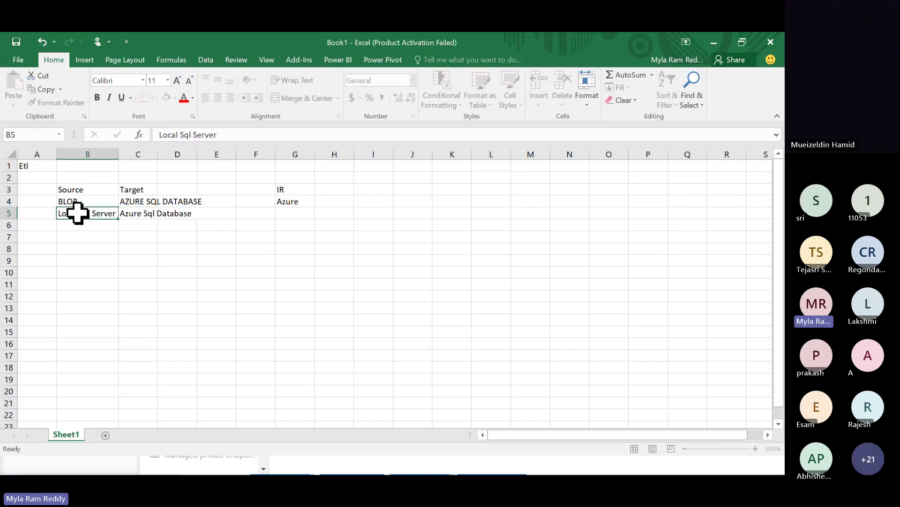
double_click(158, 154)
left_click(164, 214)
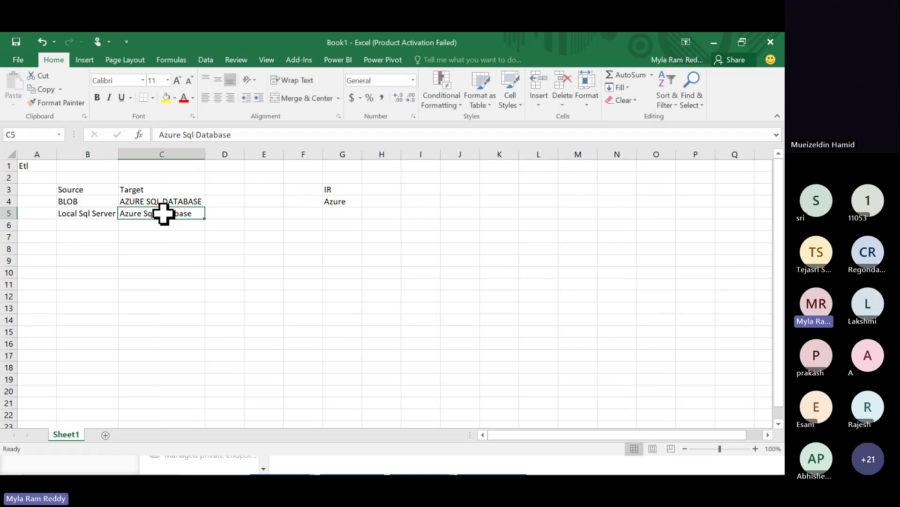
left_click(95, 210)
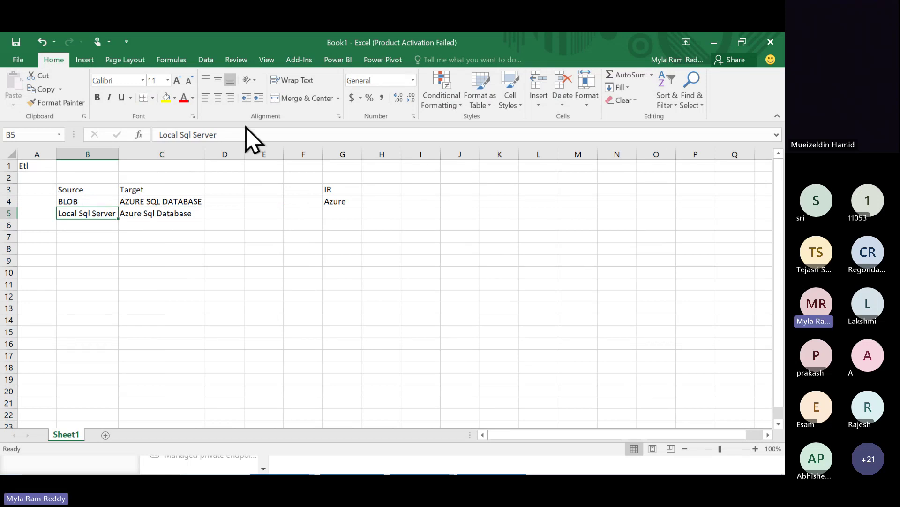
- Append '(private Network)(local laptop)' to the B5 source and autofit column B
left_click(231, 133)
type("(")
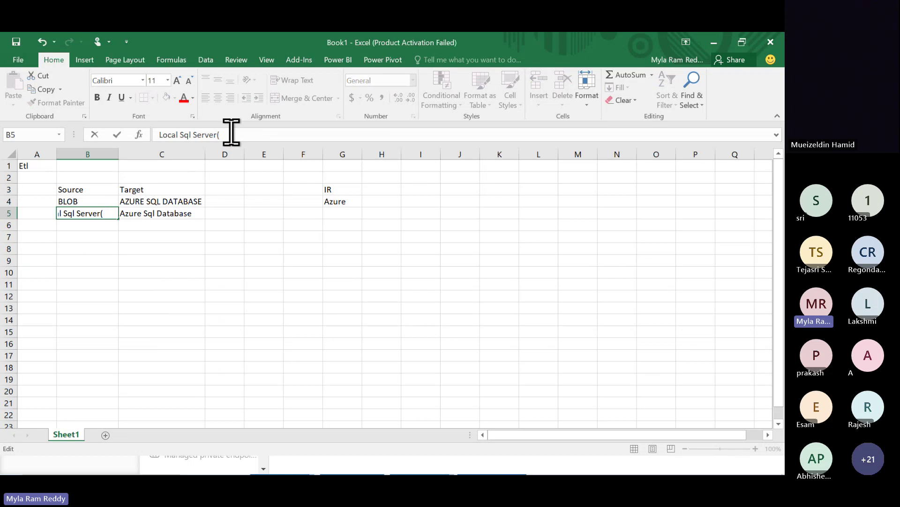
type("private Net")
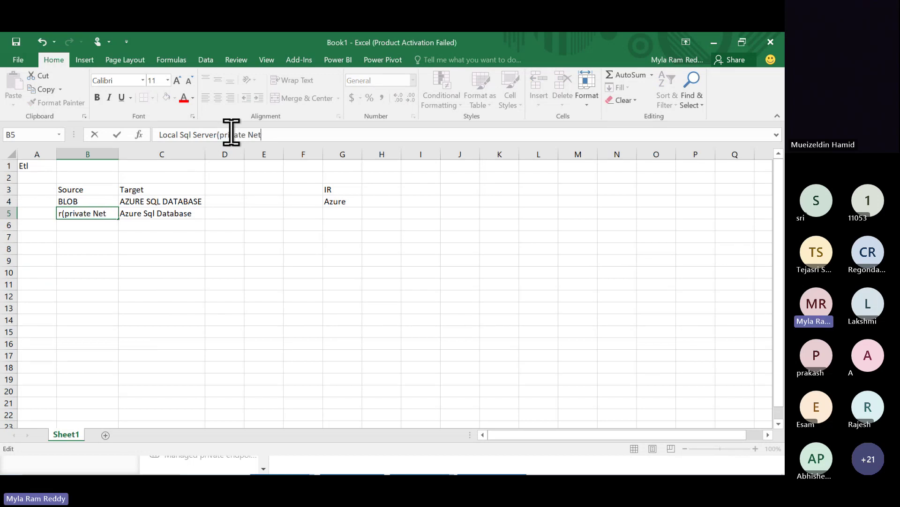
type("work)(loc")
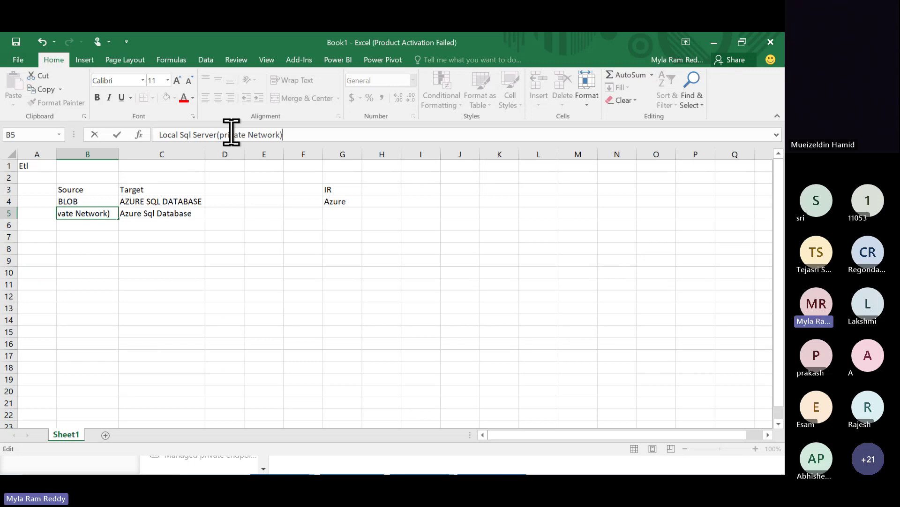
type("al laptop)")
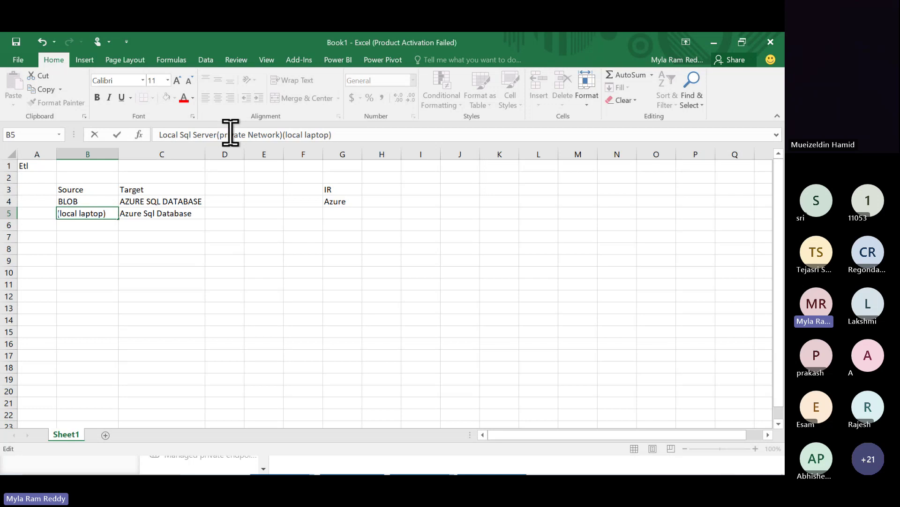
left_click(157, 237)
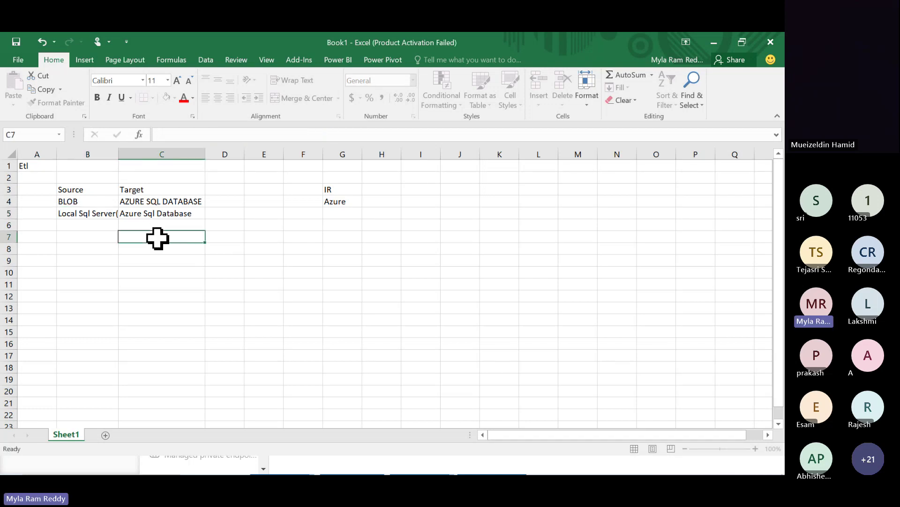
double_click(116, 153)
- Append '(Azure Cloud)' to C5, autofit column C, and enter Self-Hosted in G5
left_click(272, 212)
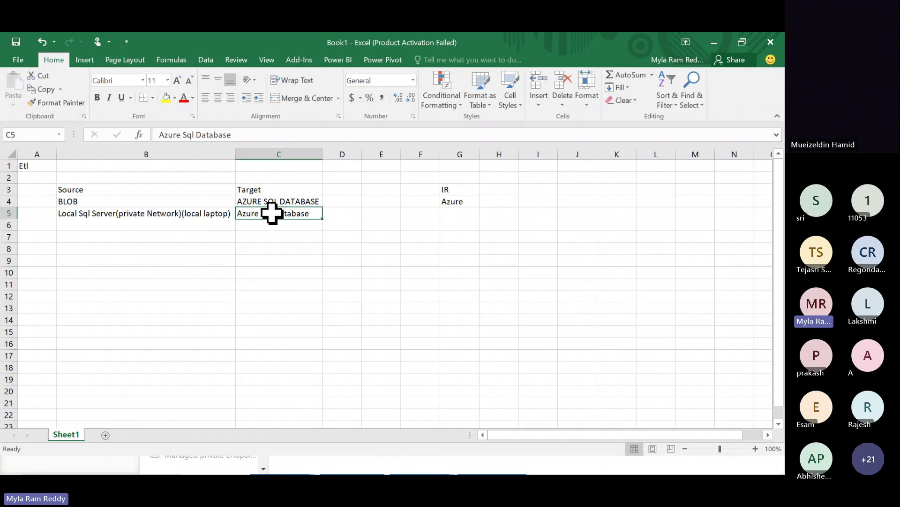
left_click(246, 135)
type("(Azure Cloud")
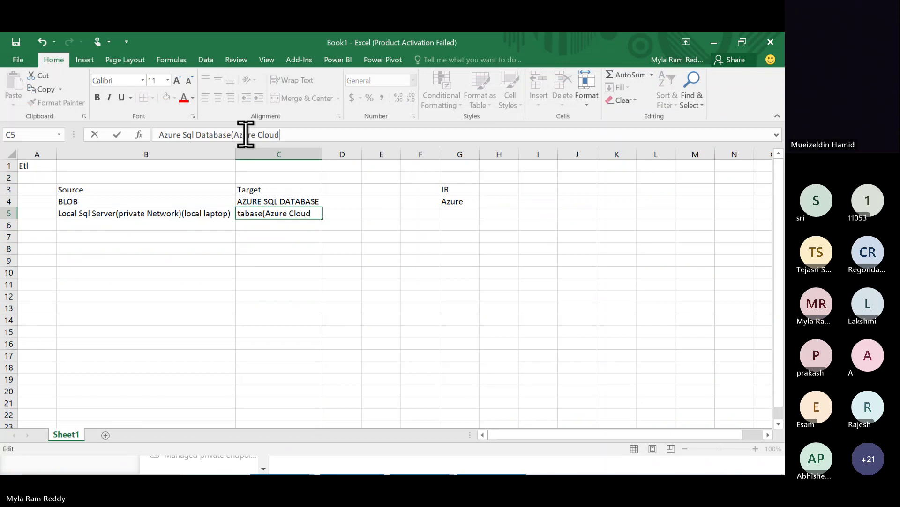
type(")")
left_click(261, 276)
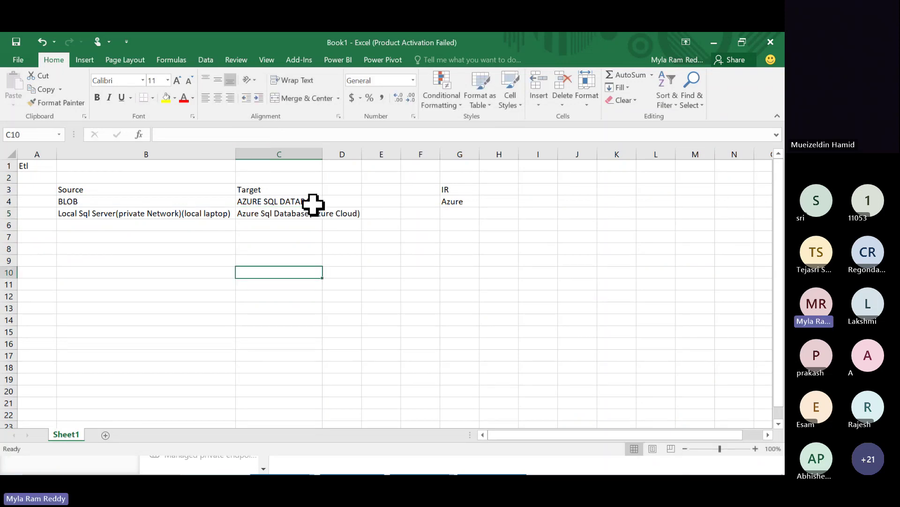
double_click(322, 154)
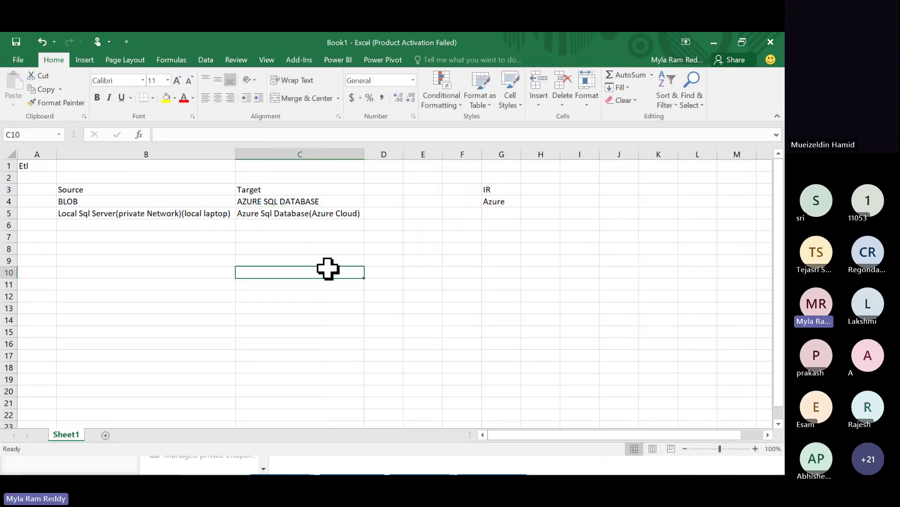
left_click(499, 212)
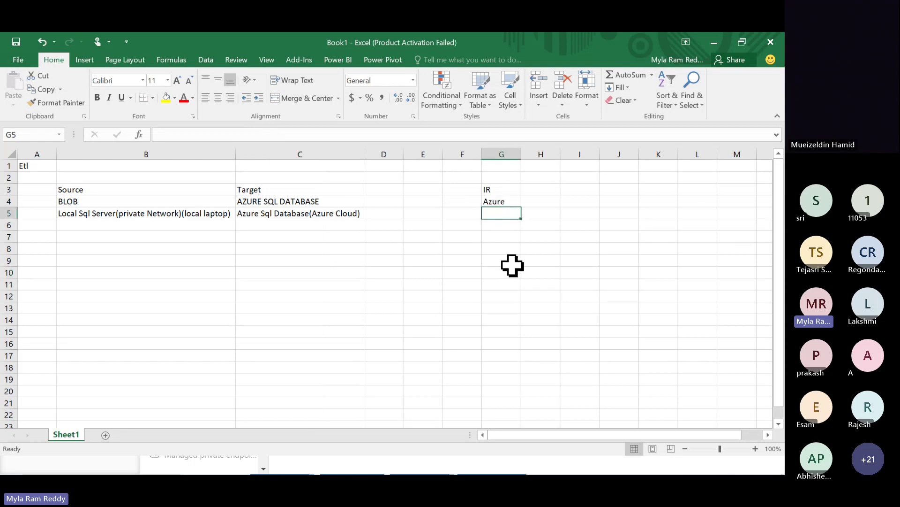
type("Self")
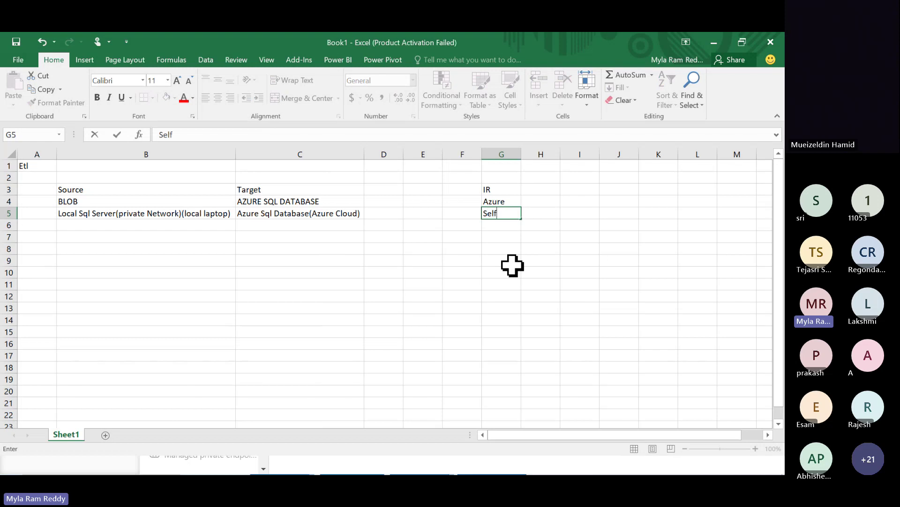
type("-Hosted")
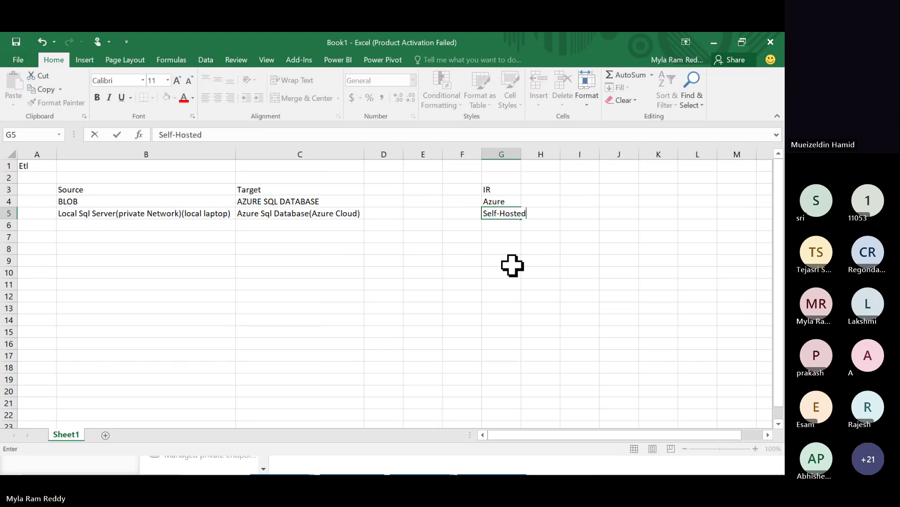
left_click(360, 295)
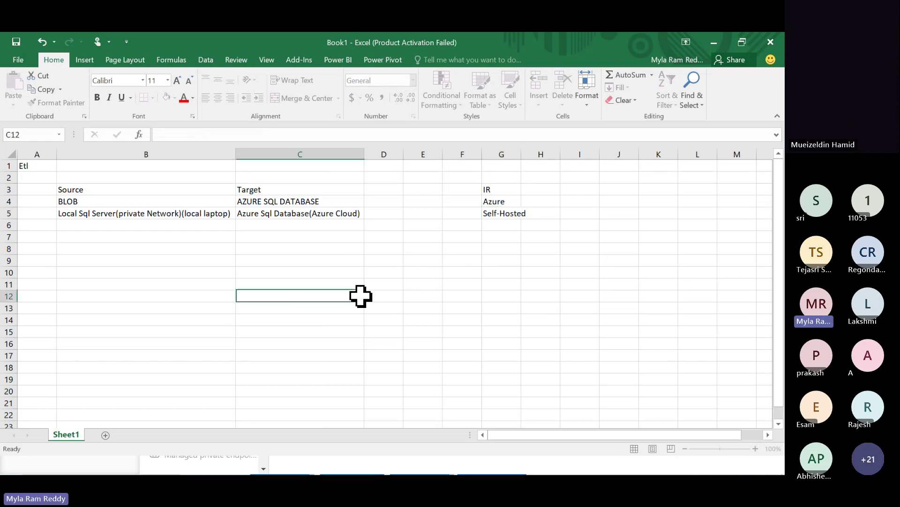
- Fill row 6 with Azure Sql Database(Azure Cloud) source, local SQL Server target, IR Self-Hosted
left_click(118, 213)
key("ctrl+c")
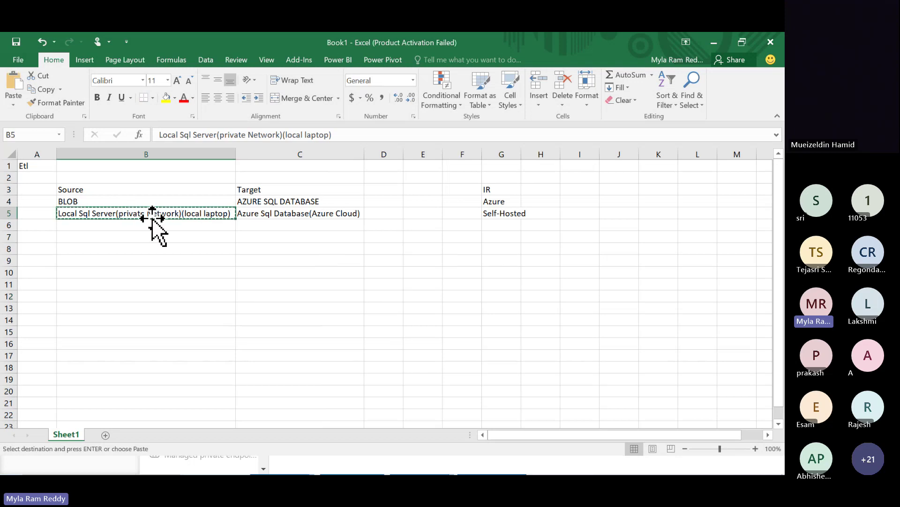
left_click(264, 226)
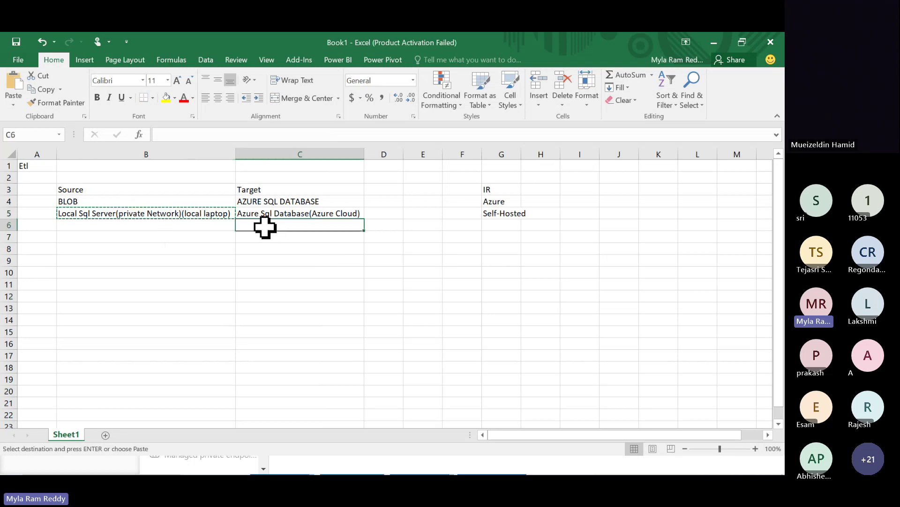
key("ctrl+v")
left_click(262, 213)
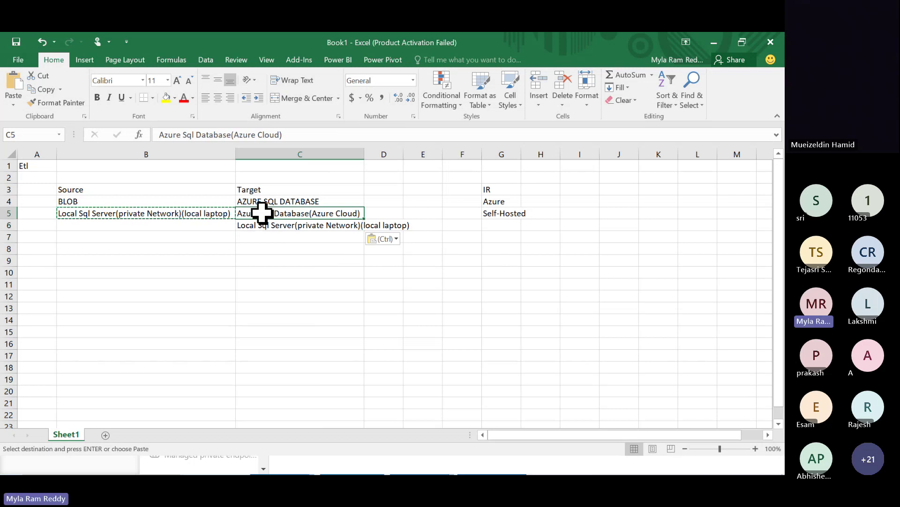
key("ctrl+c")
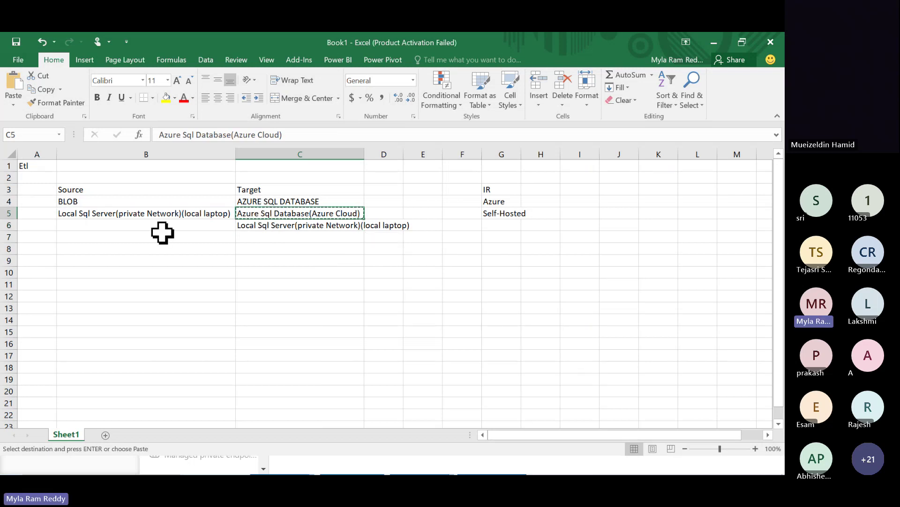
left_click(147, 225)
key("ctrl+v")
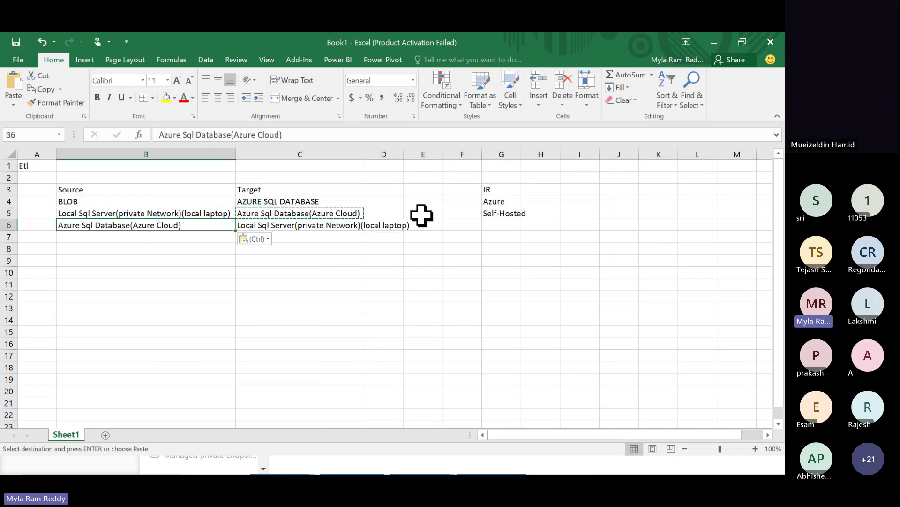
left_click(494, 213)
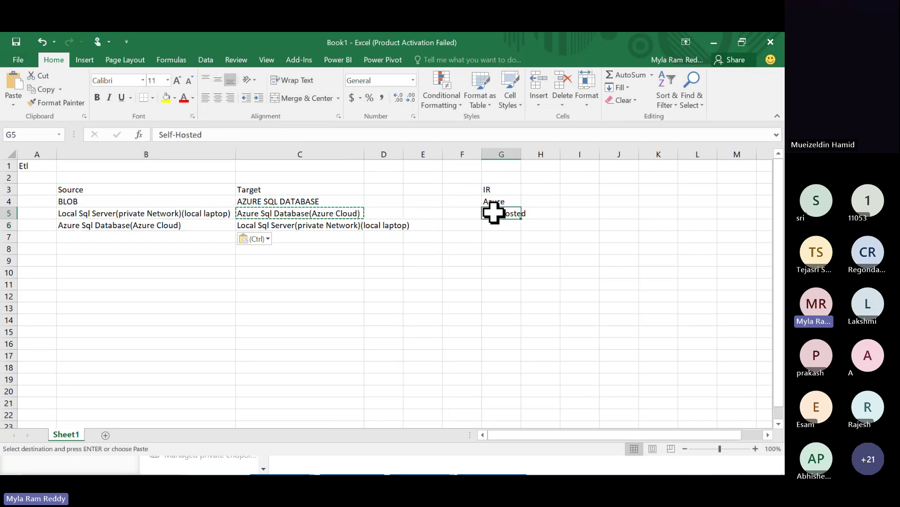
key("ctrl+c")
left_click(495, 226)
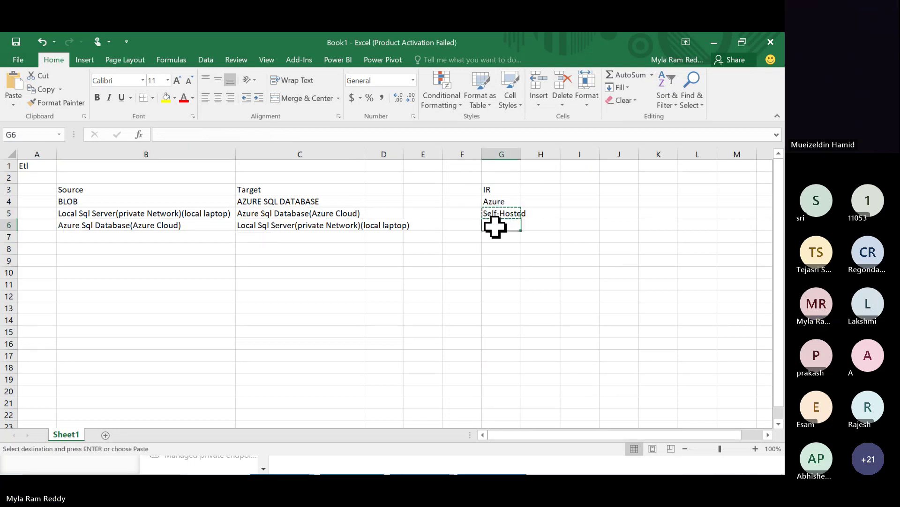
key("ctrl+v")
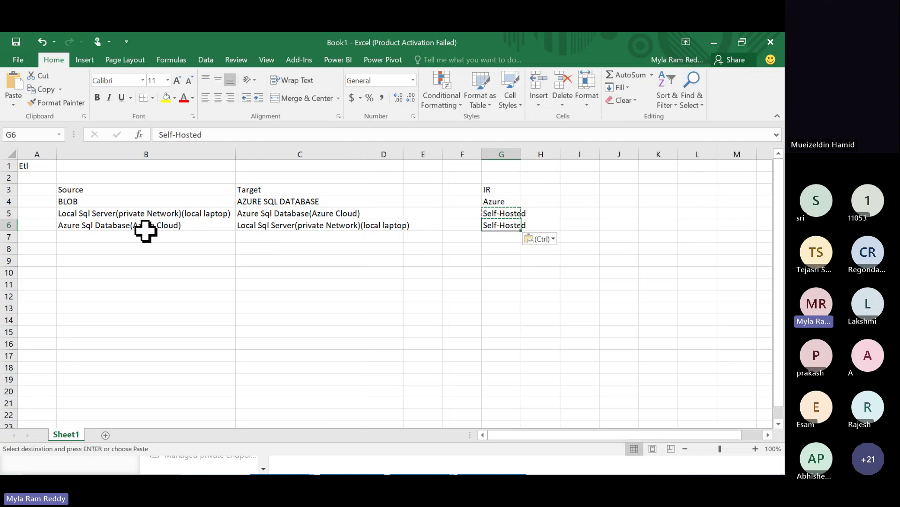
- Fill row 7 with local SQL Server as both source and target, IR Self-Hosted
left_click(288, 225)
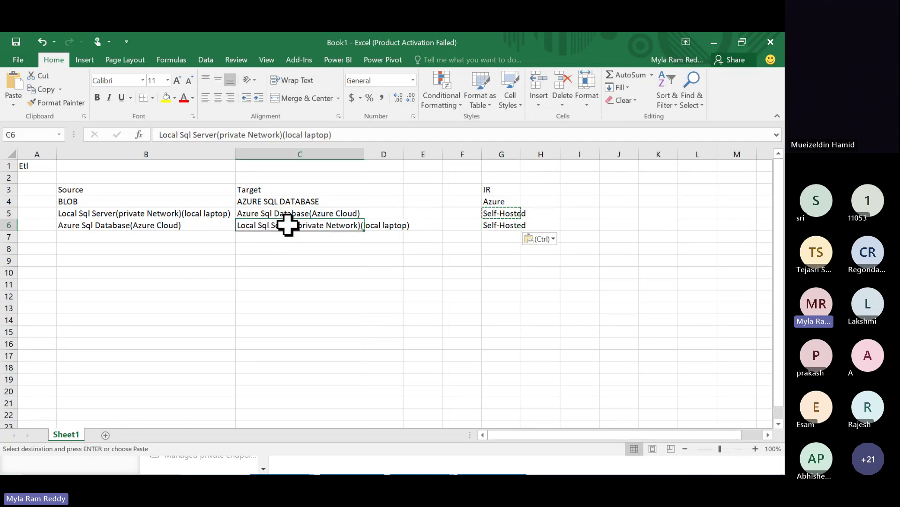
key("ctrl+c")
left_click(169, 238)
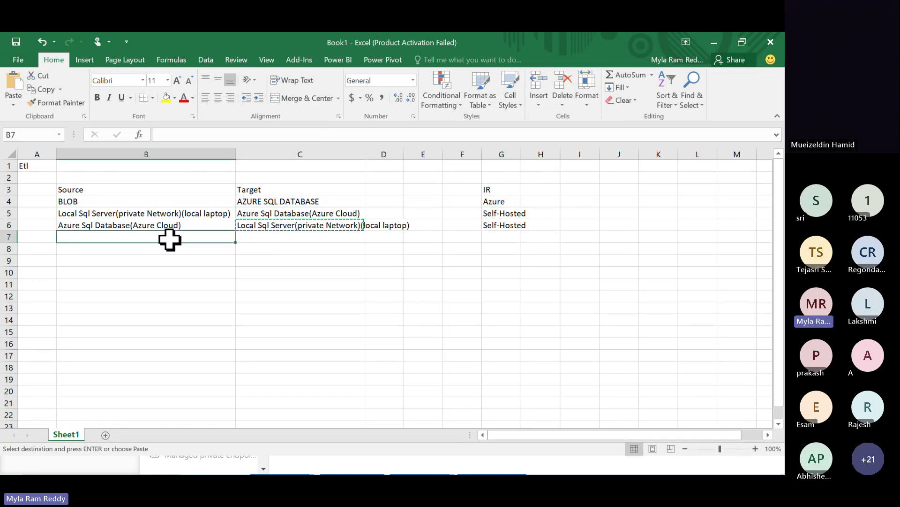
key("ctrl+v")
left_click(283, 235)
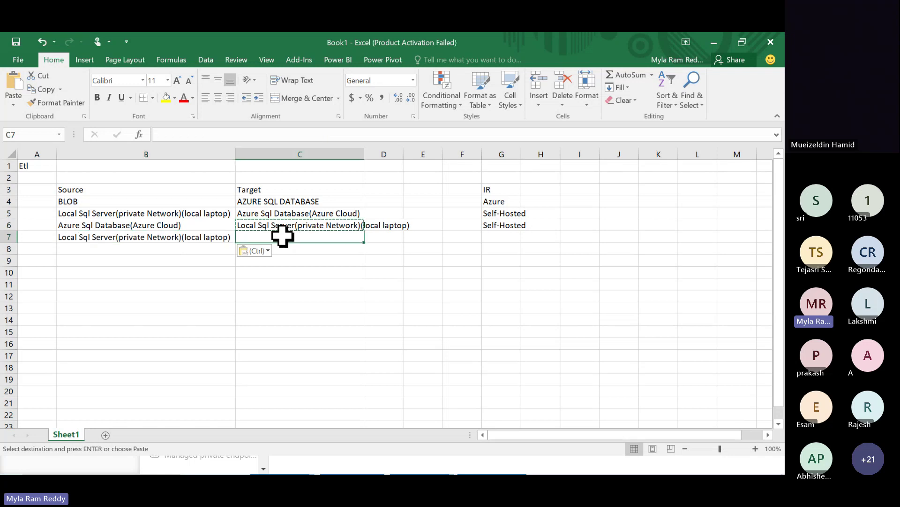
key("ctrl+v")
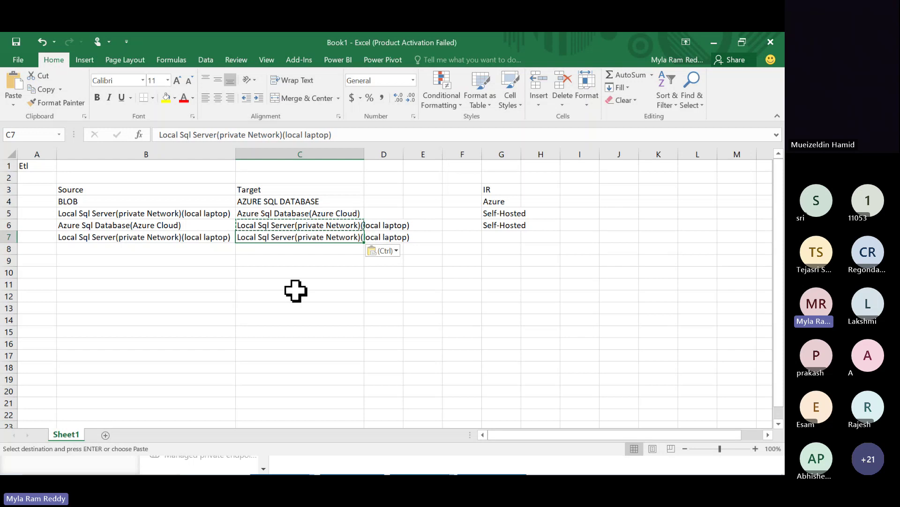
left_click(498, 224)
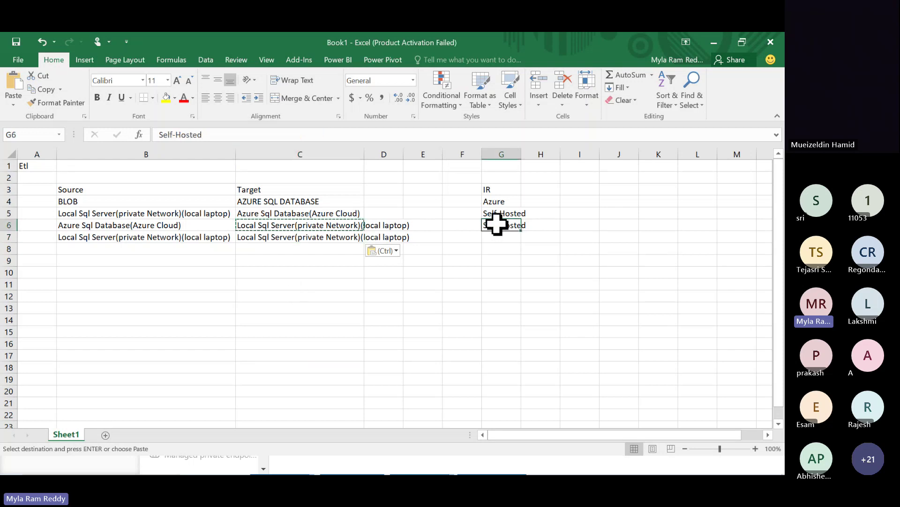
key("ctrl+c")
left_click(495, 239)
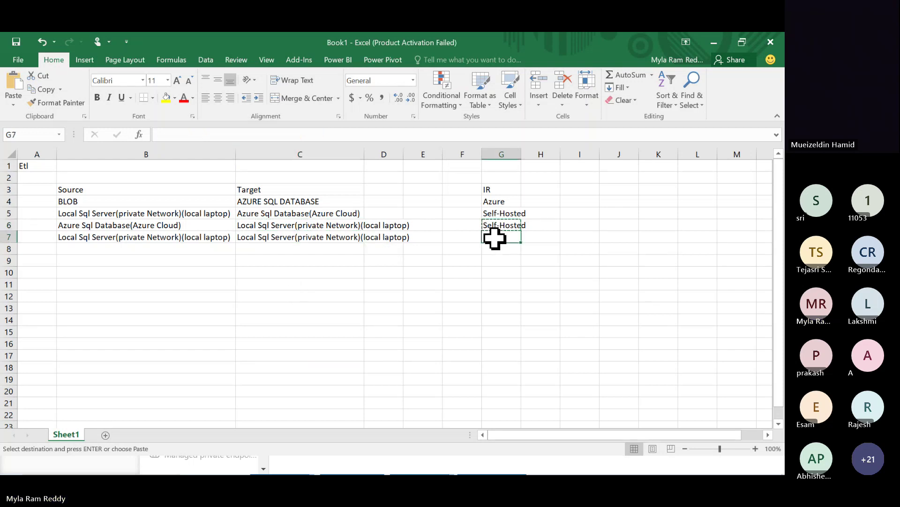
key("ctrl+v")
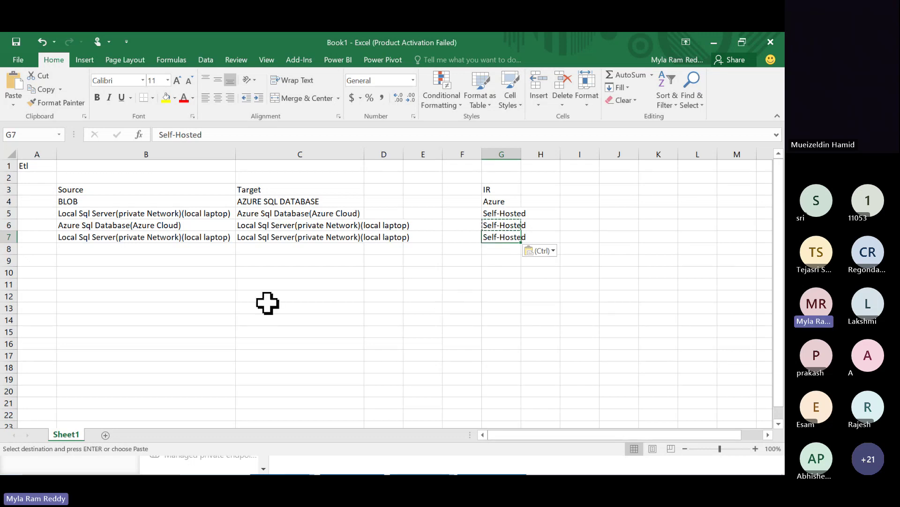
- Merge B8:C8 as 'SSIS PKG' and enter Azure-SSIS as its IR in G8
left_click(117, 250)
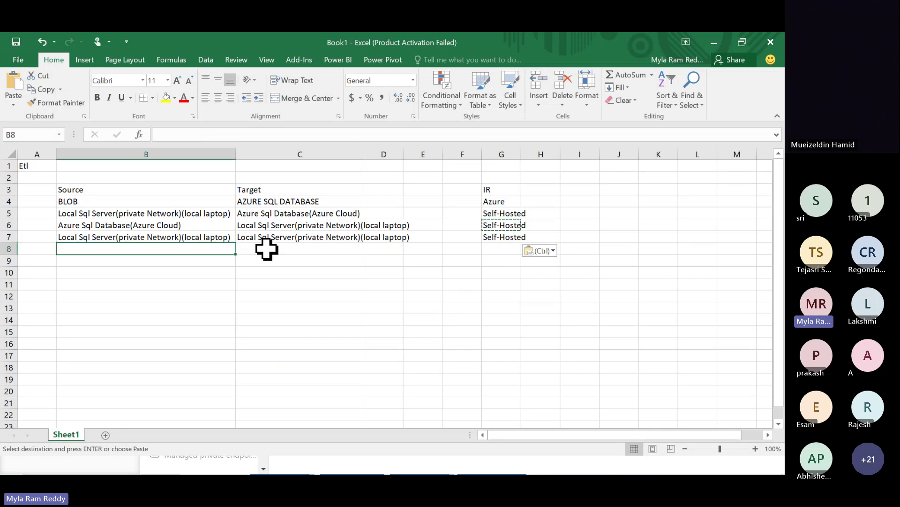
left_click(266, 249, "shift")
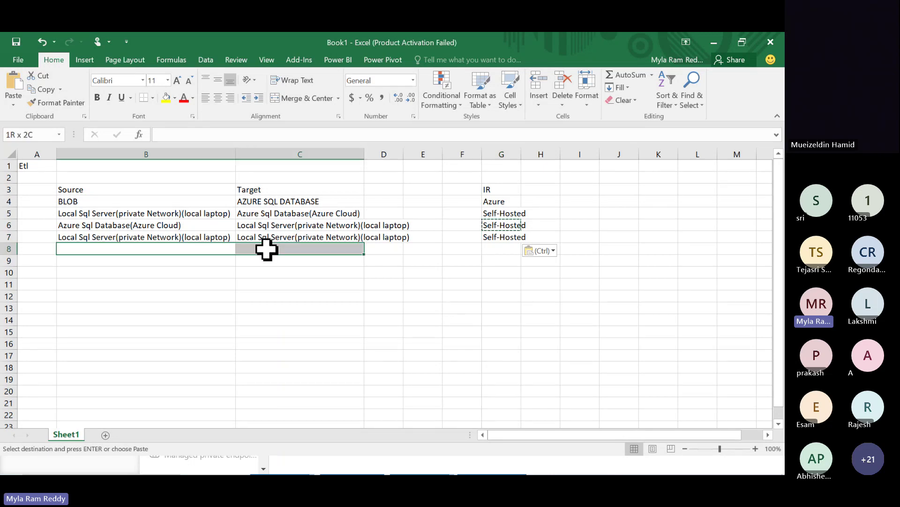
left_click(302, 98)
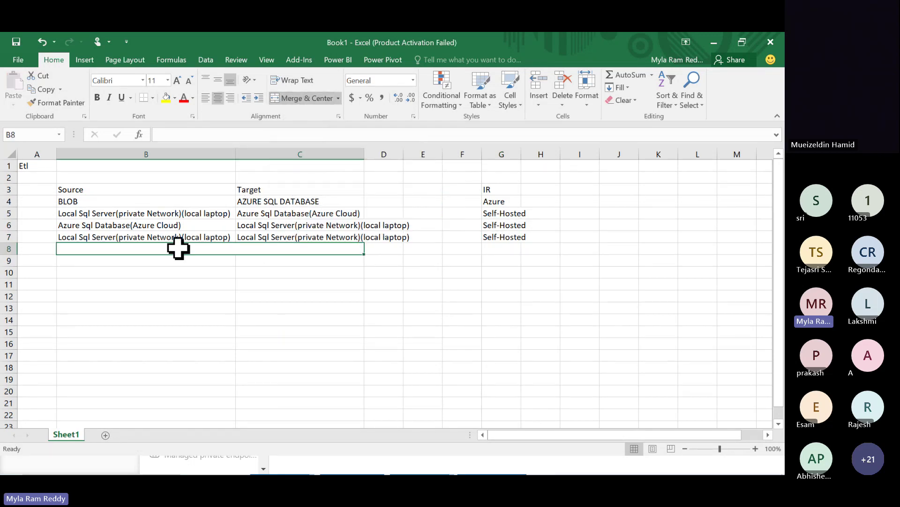
type("SS")
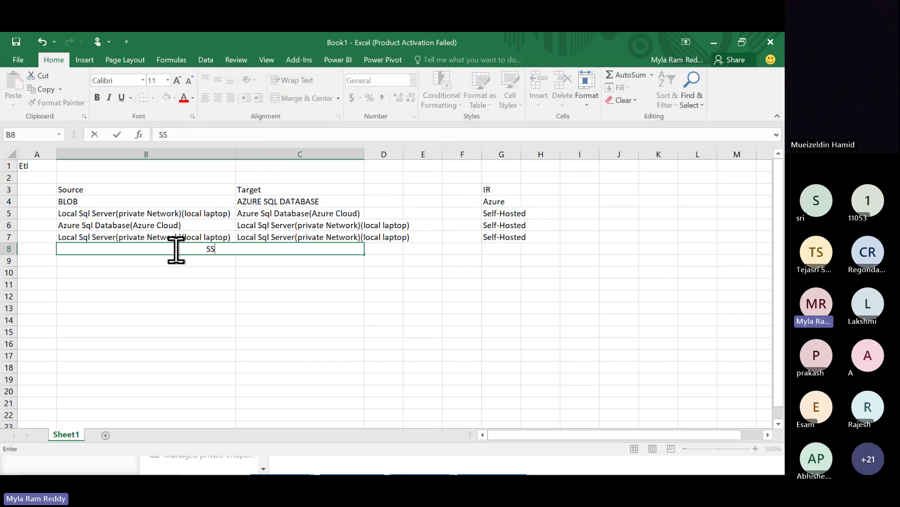
type("IS PKG")
left_click(317, 289)
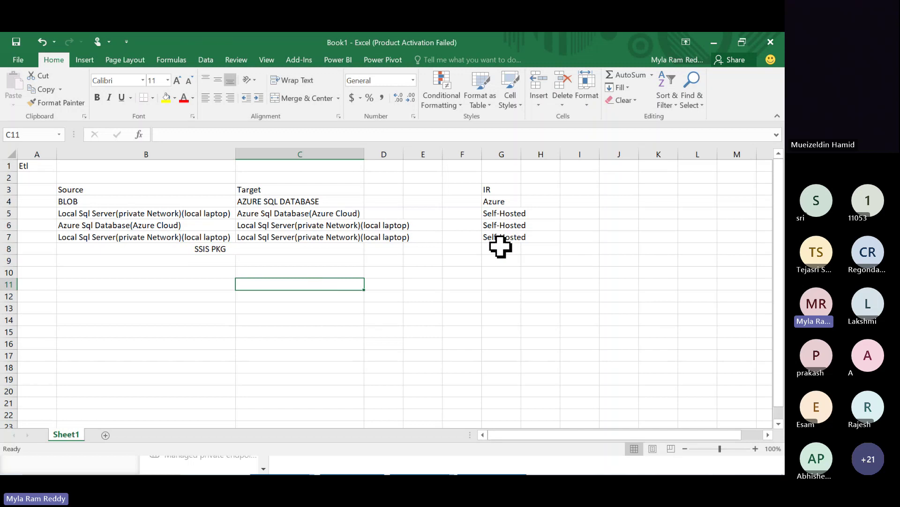
left_click(500, 247)
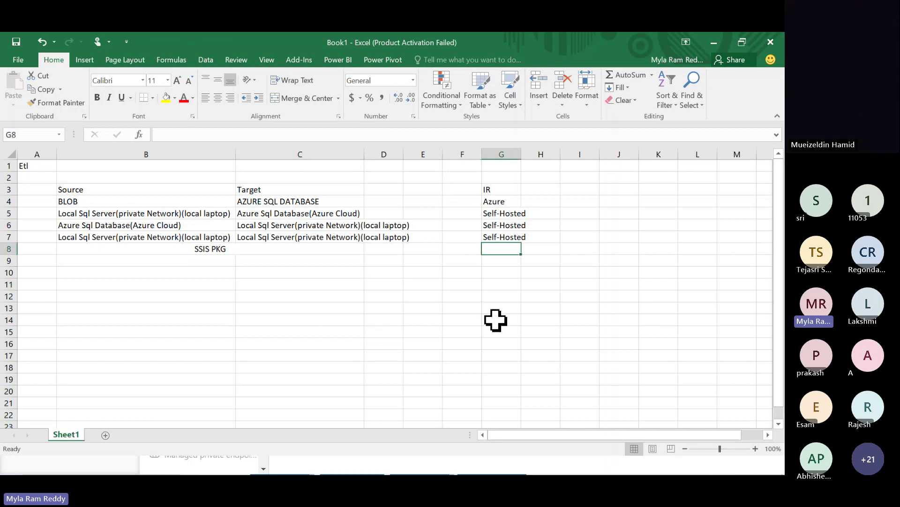
type("Azure")
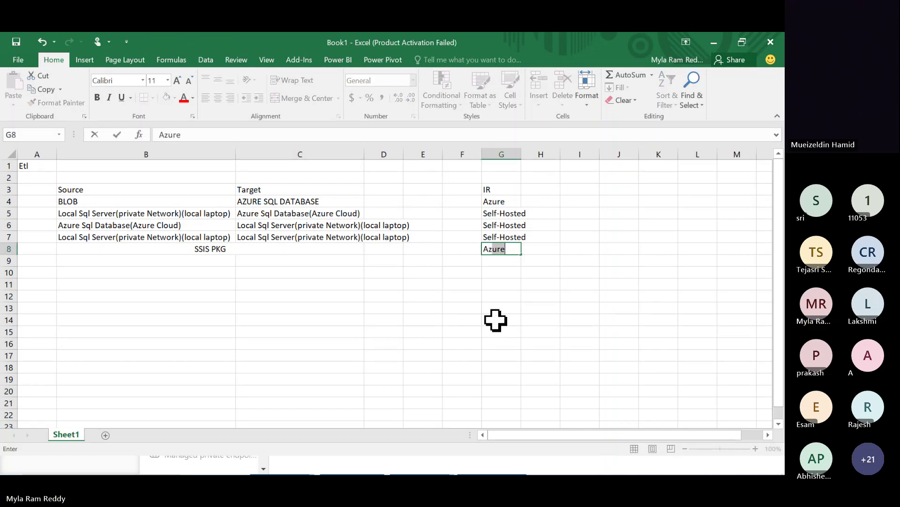
type("-SSIS")
left_click(496, 320)
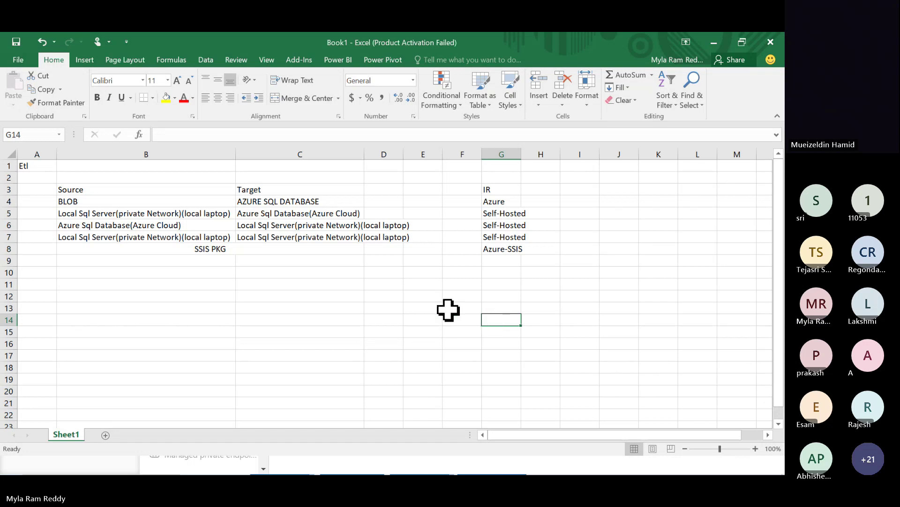
- Widen column G so entries like Self-Hosted and Azure-SSIS fit
left_click_drag(234, 155, 234, 155)
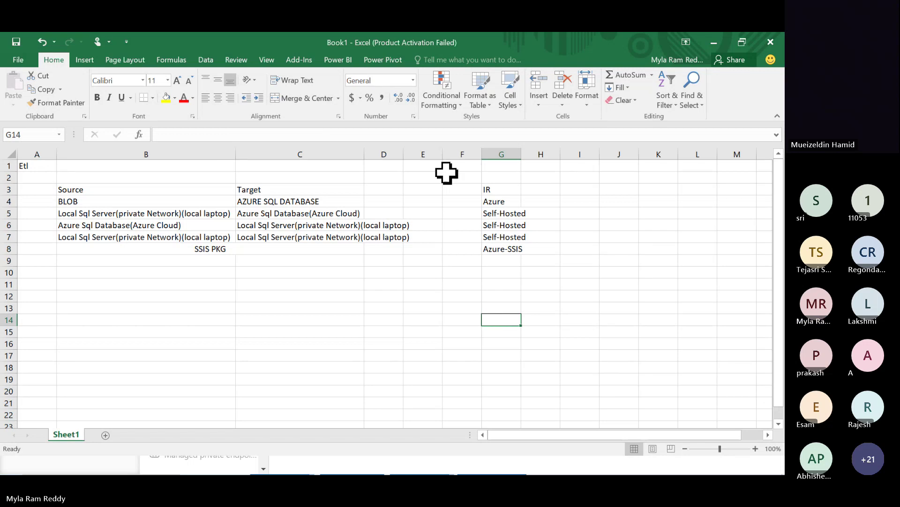
left_click_drag(521, 159, 529, 158)
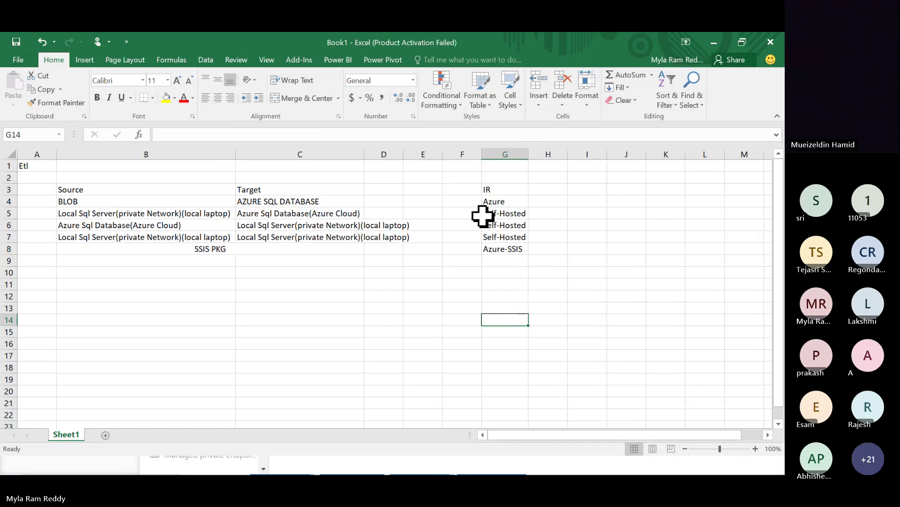
left_click(348, 353)
- Scroll through the GitHub integration runtime notes and their Questions section
key("alt+Tab")
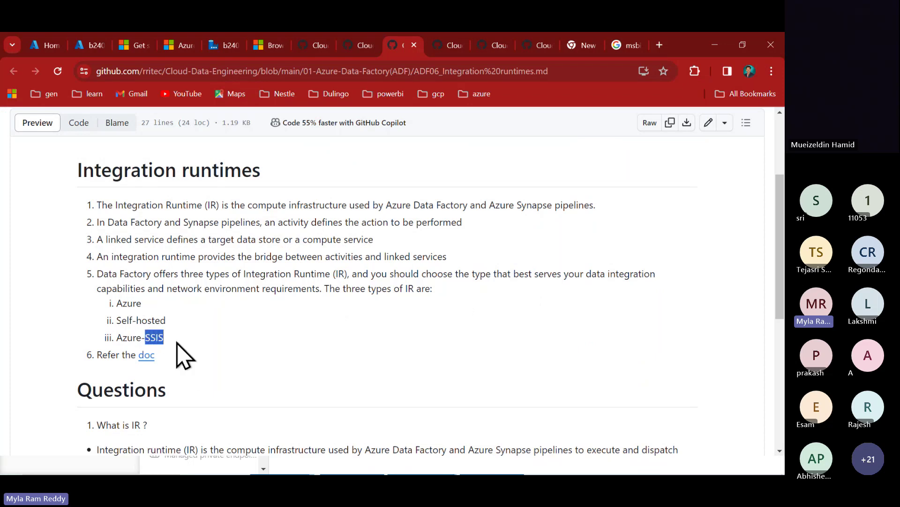
scroll(191, 362, "down", 1)
scroll(133, 284, "down", 1)
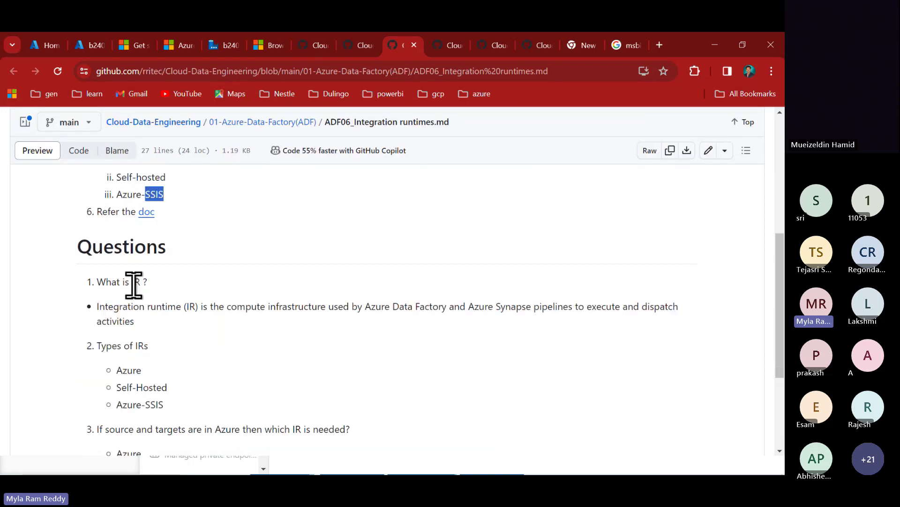
scroll(139, 289, "down", 1)
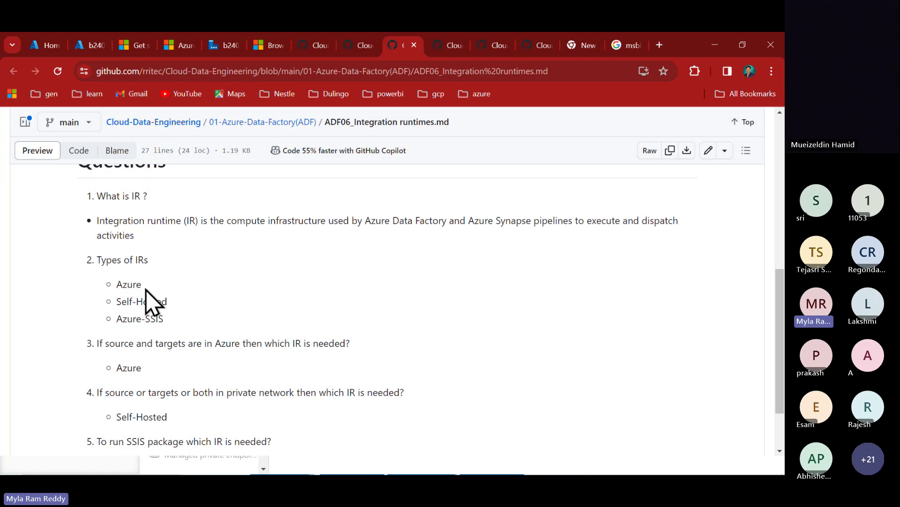
scroll(150, 300, "down", 1)
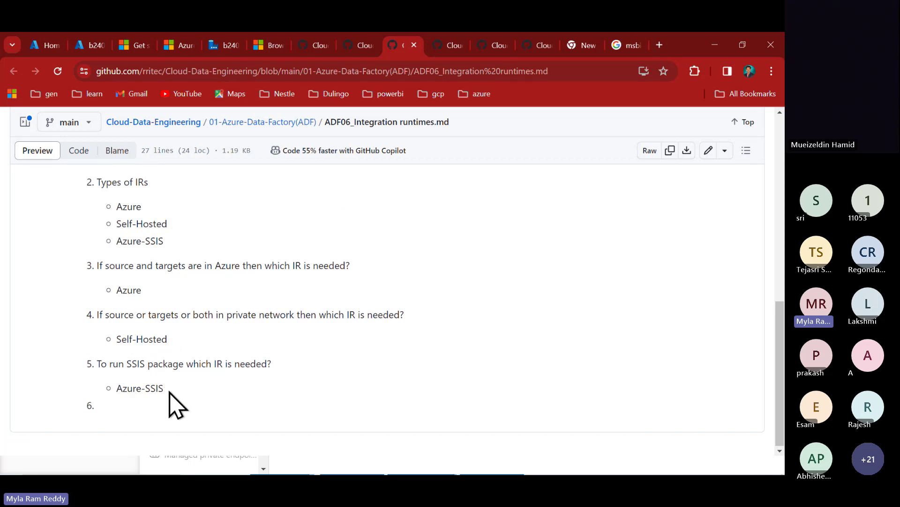
scroll(217, 286, "up", 1)
scroll(217, 286, "up", 1)
scroll(217, 286, "down", 1)
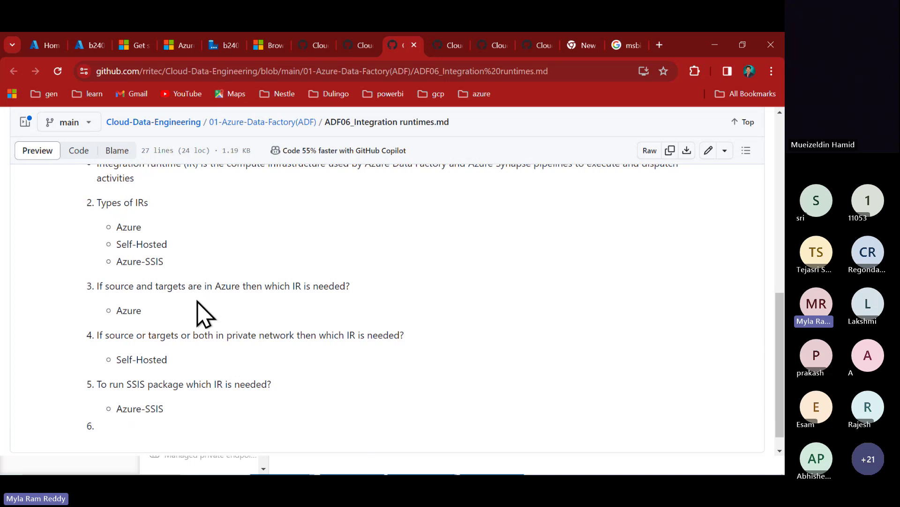
key("alt")
scroll(208, 276, "up", 2)
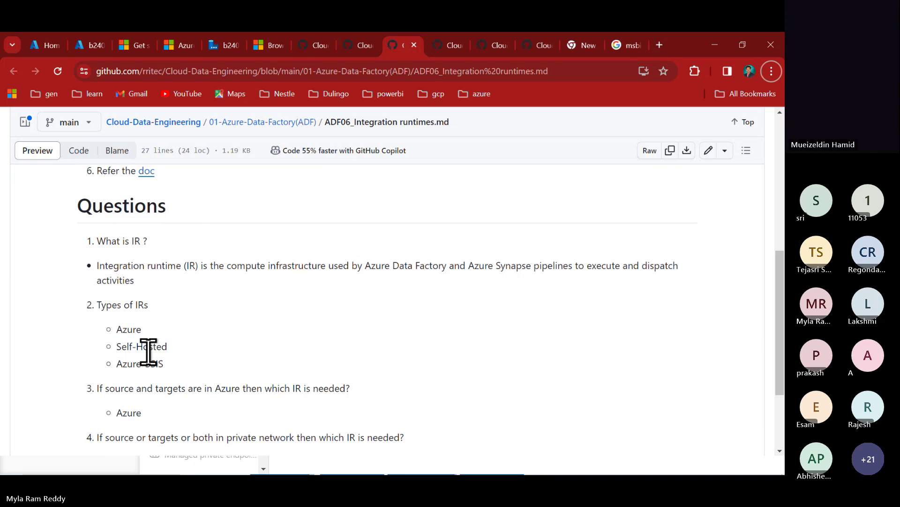
- Highlight Azure in the Types of IRs list, then return to Data Factory
double_click(131, 334)
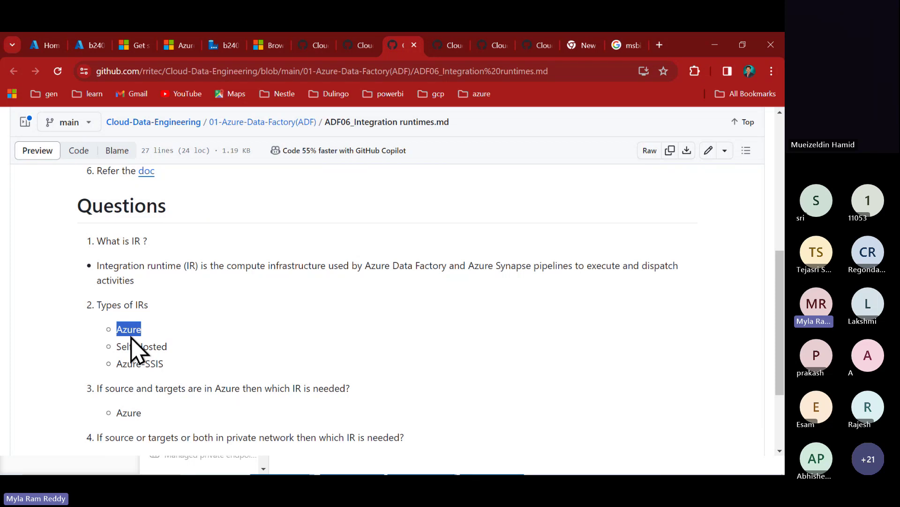
key("alt+Tab")
key("alt+Tab")
key("Tab")
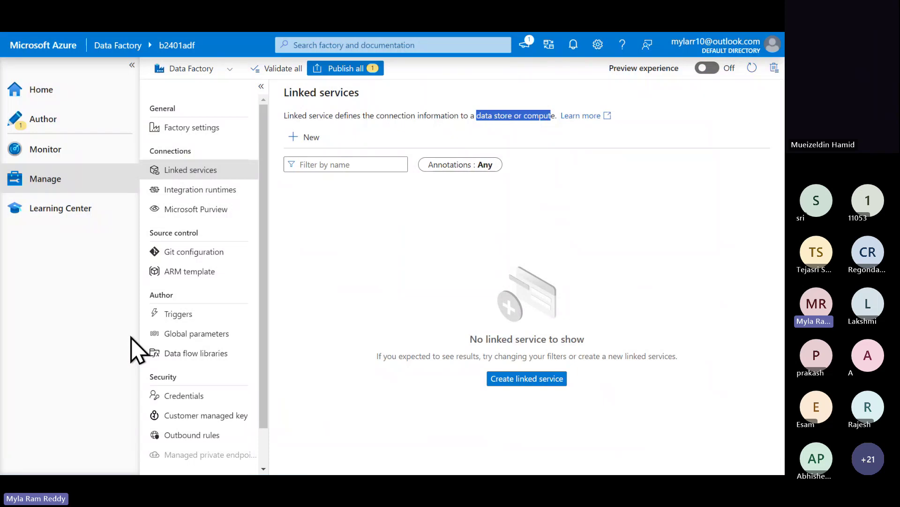
- Open Integration runtimes and annotate AutoResolveIntegrationRuntime's Azure type and 0 related items
left_click(218, 197)
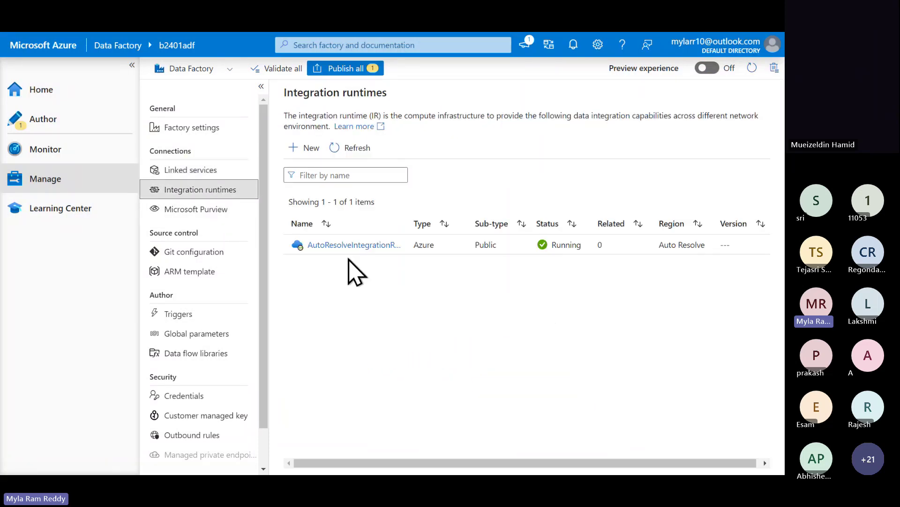
mouse_move(349, 253)
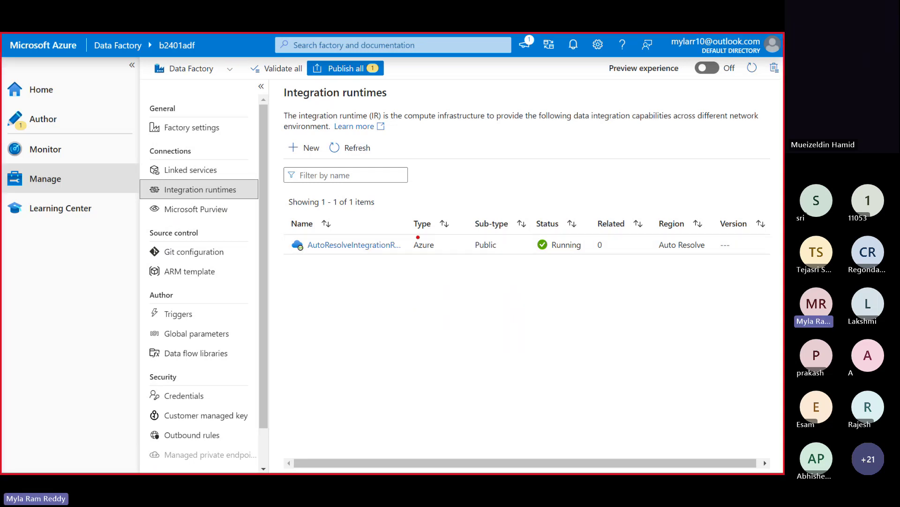
left_click_drag(405, 211, 446, 281)
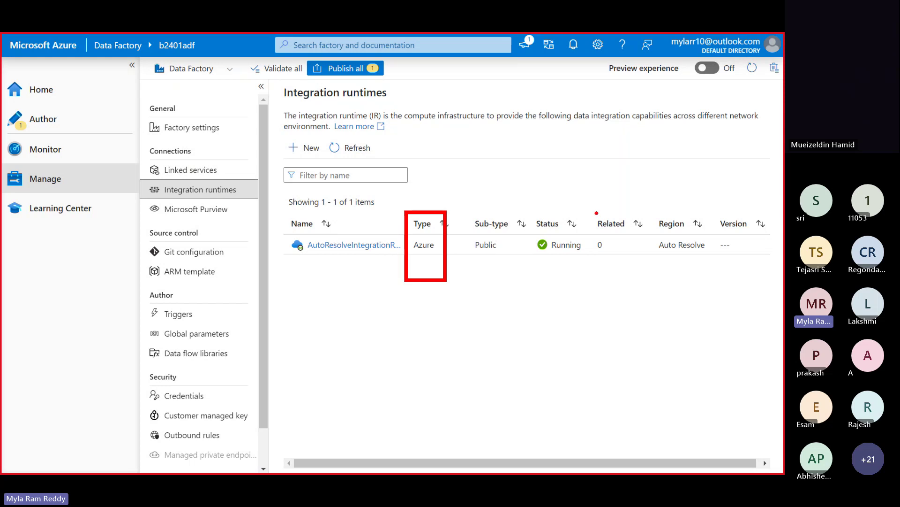
left_click_drag(590, 210, 628, 283)
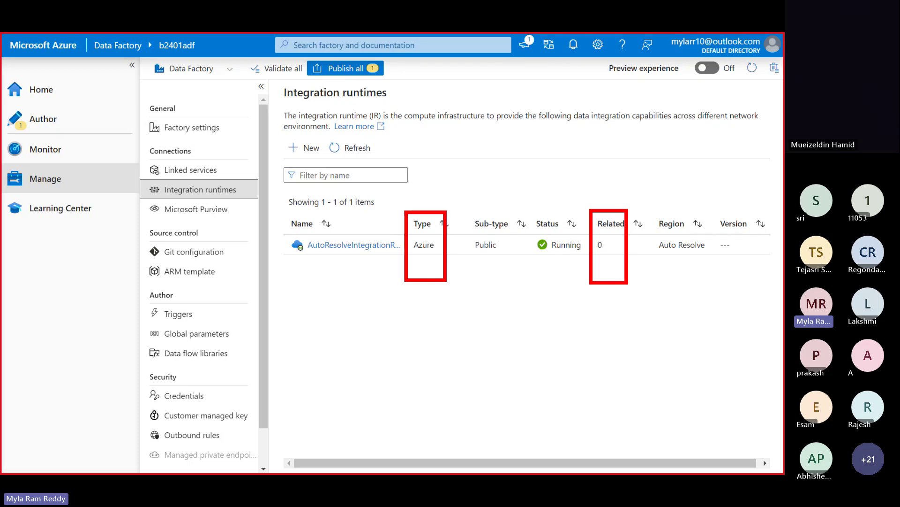
key("Escape")
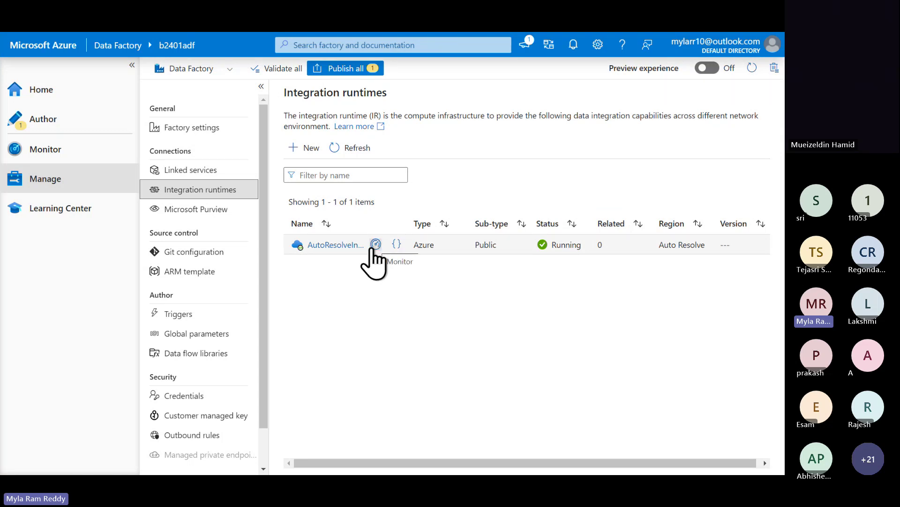
- Inspect AutoResolveIntegrationRuntime's monitoring details and activity runs, select its name, and return to Excel
left_click(375, 245)
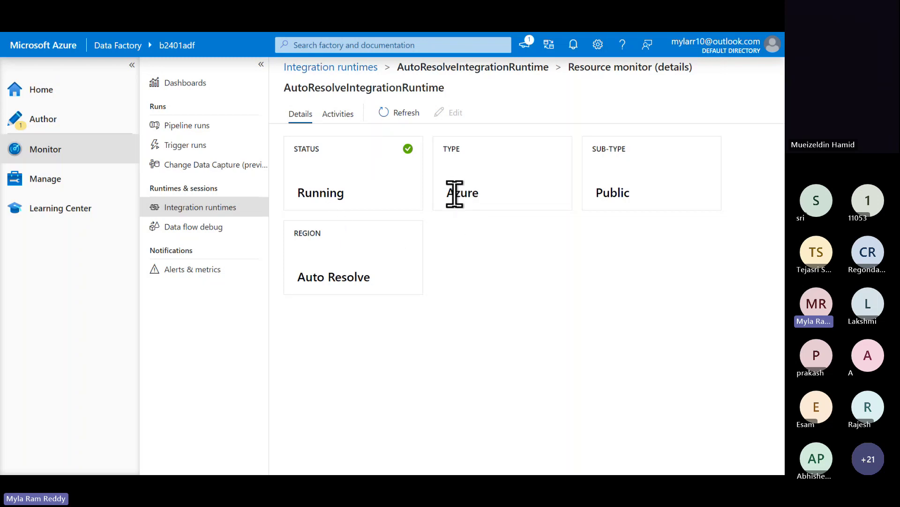
left_click(337, 115)
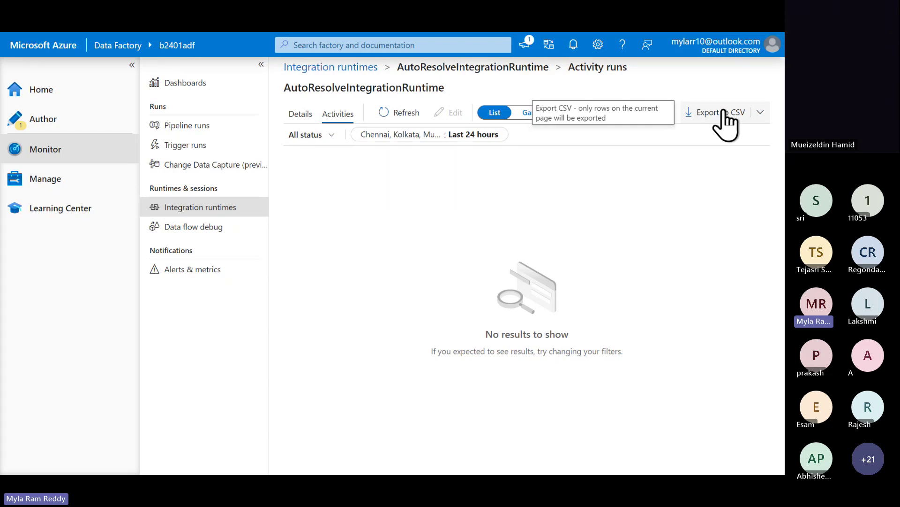
left_click(351, 68)
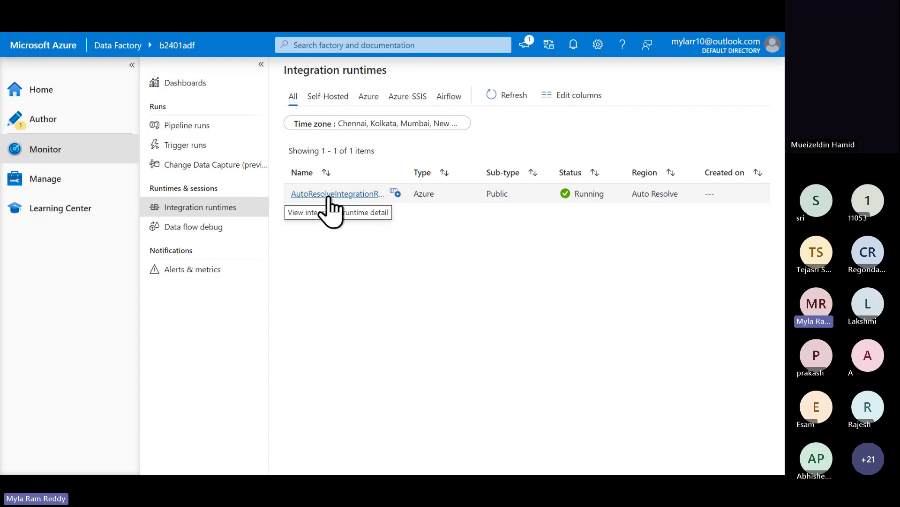
left_click(336, 194)
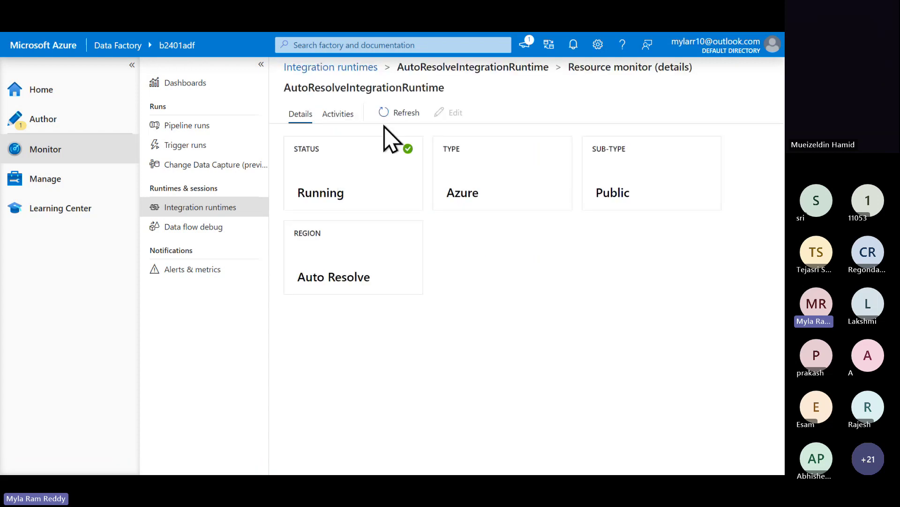
double_click(446, 60)
key("ctrl+c")
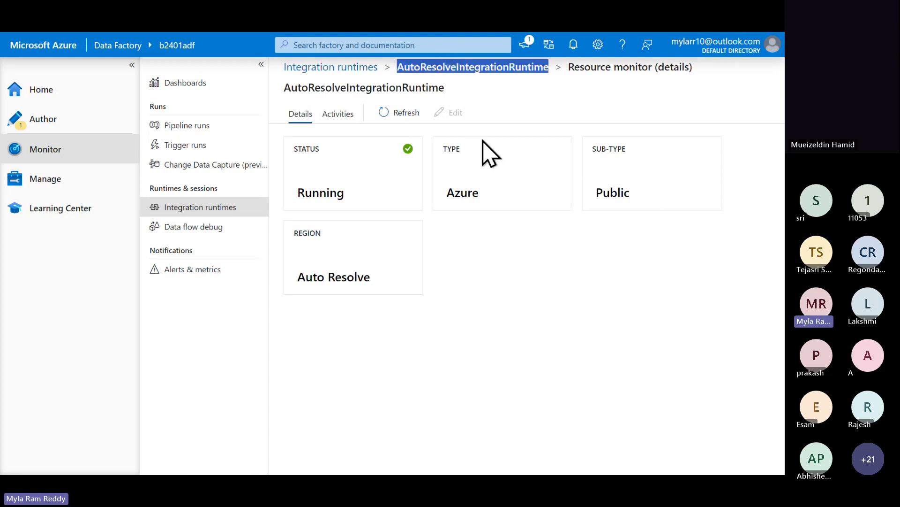
key("alt+Tab")
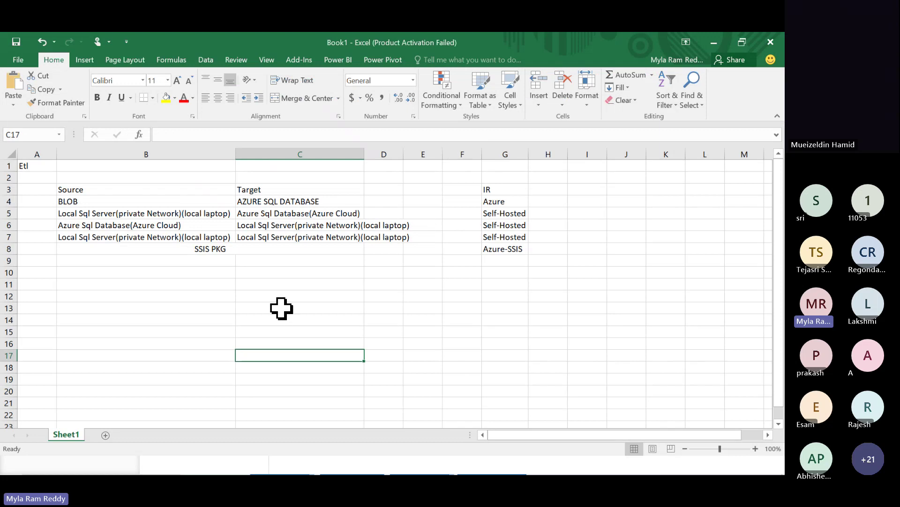
- In Excel cell C14, write 'Azure IR(Default) >>>>>>' followed by the pasted AutoResolveIntegrationRuntime name
left_click(205, 309)
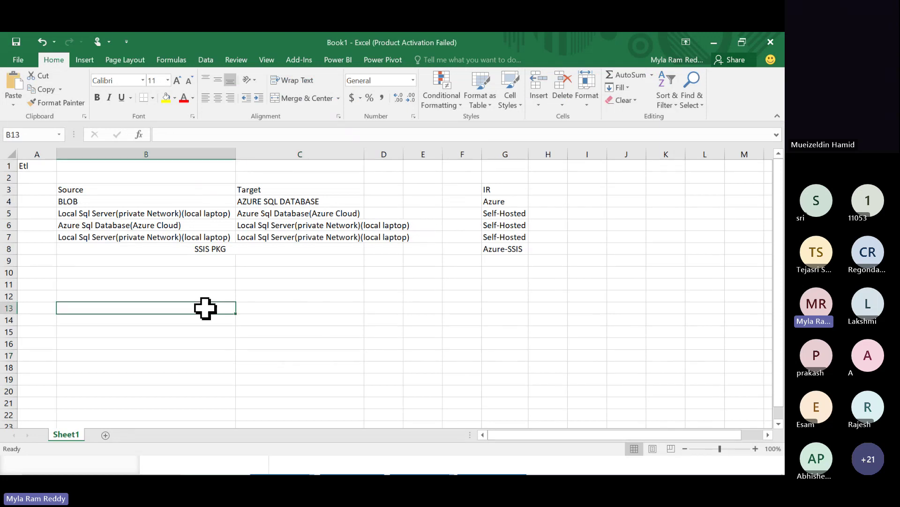
left_click(268, 323)
type("Azu")
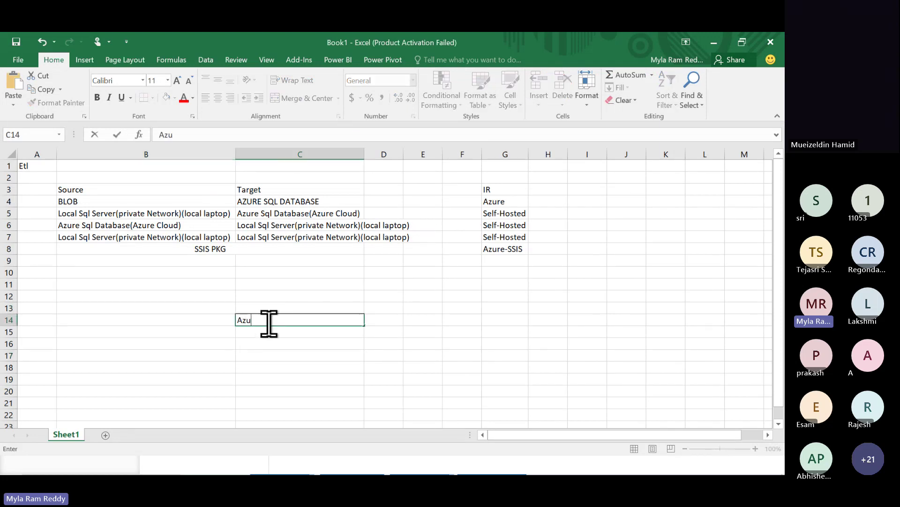
type("re(De")
key("BackSpace")
key("BackSpace")
key("BackSpace")
type("IR(Default) >>>>>>")
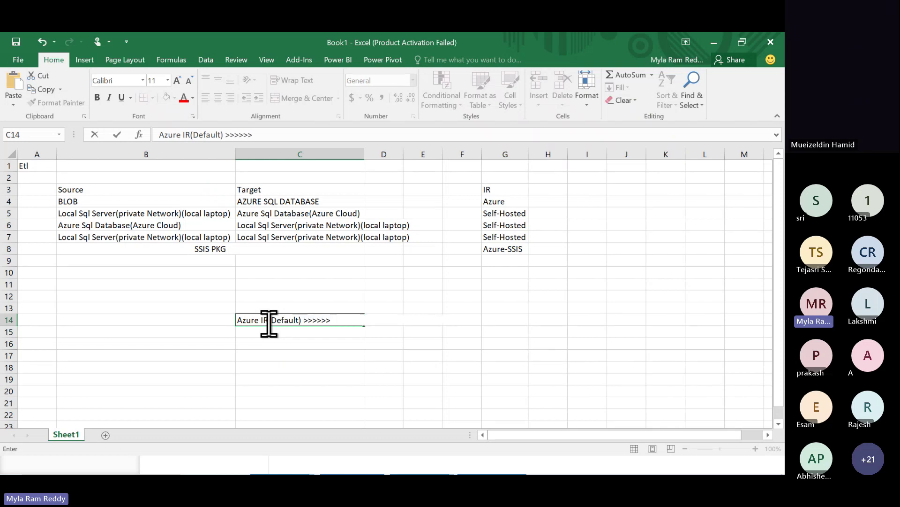
key("ctrl+v")
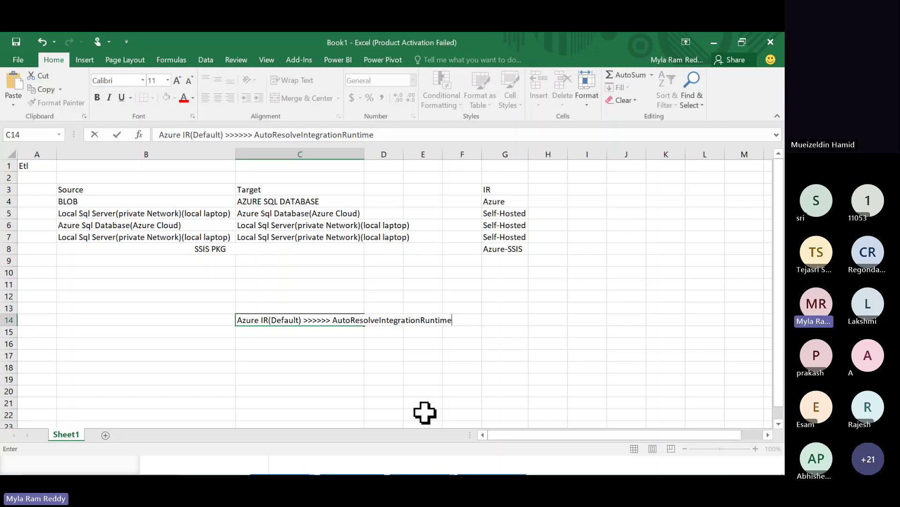
key("alt+Tab")
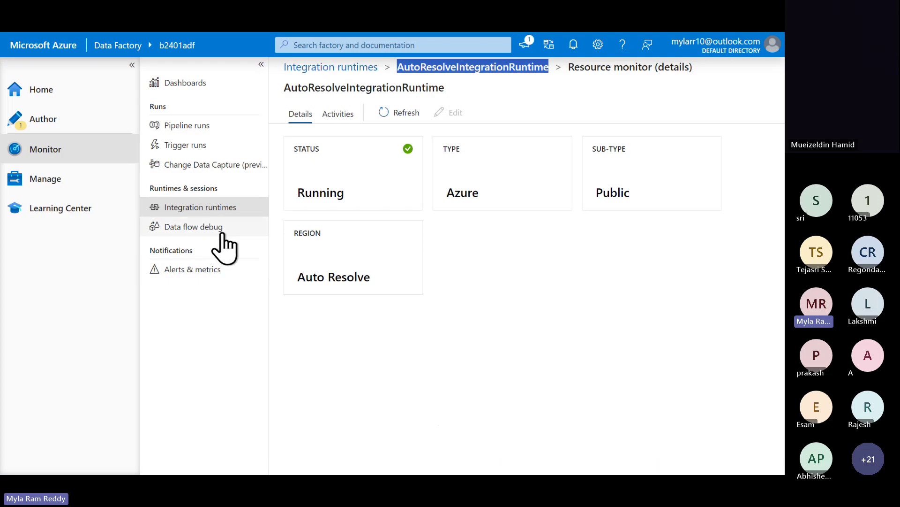
- Return to the integration runtimes list, then bring up the GitHub ADF07_Linked Service.md notes
left_click(219, 213)
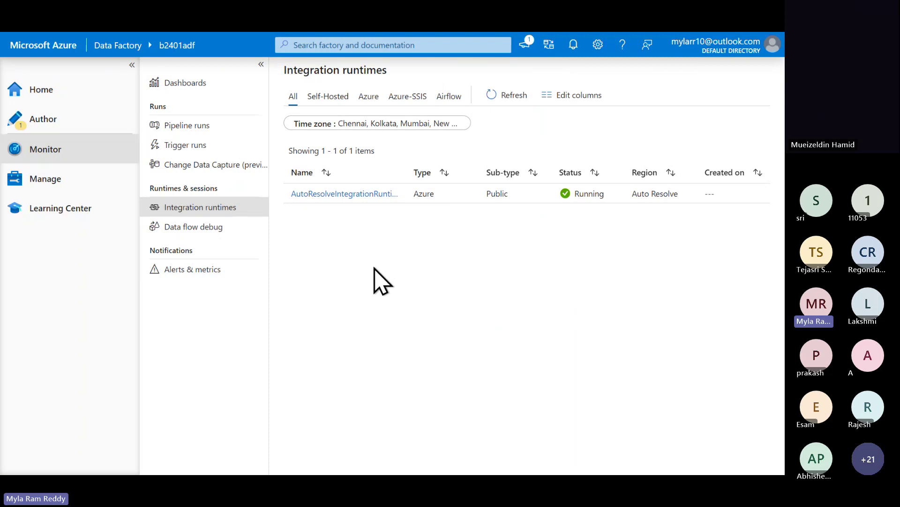
key("alt+Tab")
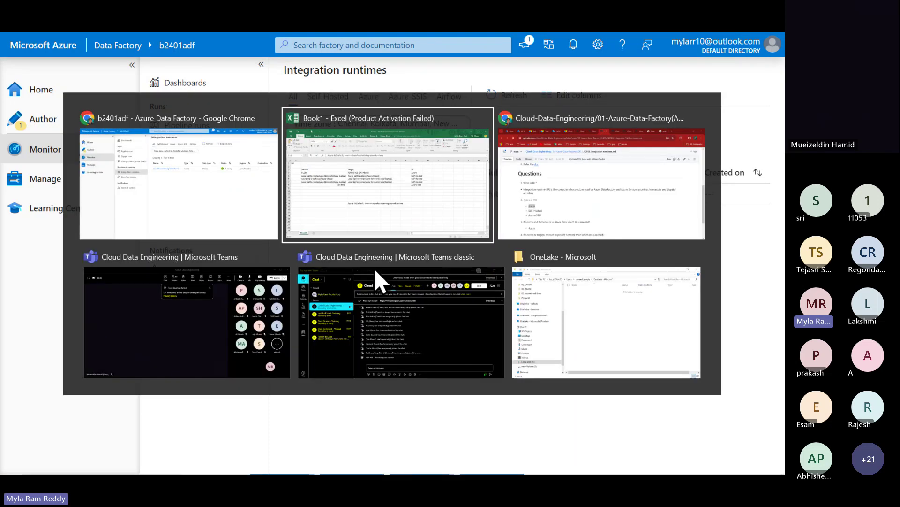
key("alt+Tab")
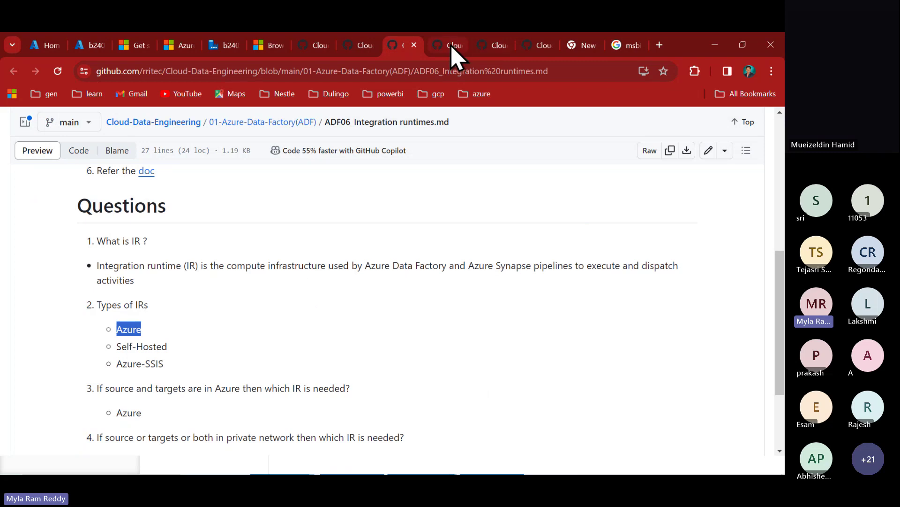
left_click(451, 45)
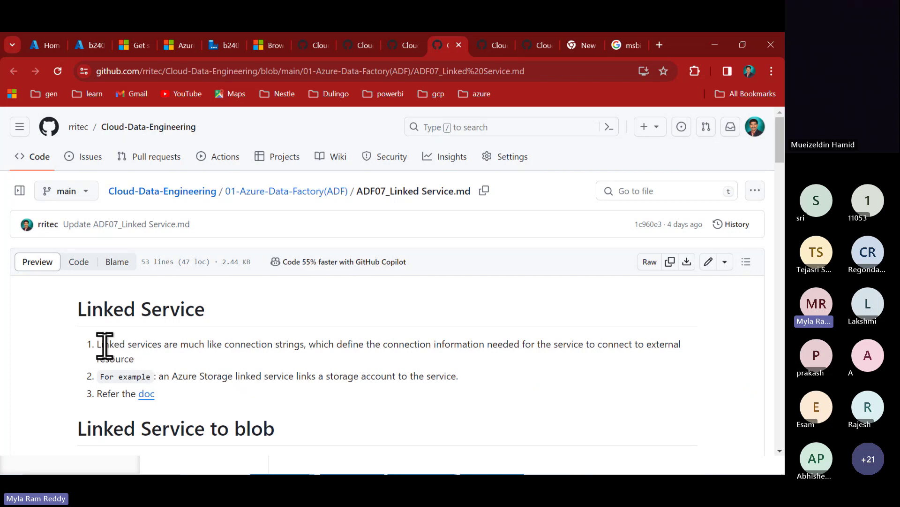
- Highlight 'connection strings' in the notes' sentence comparing linked services to connection strings
left_click_drag(99, 346, 300, 345)
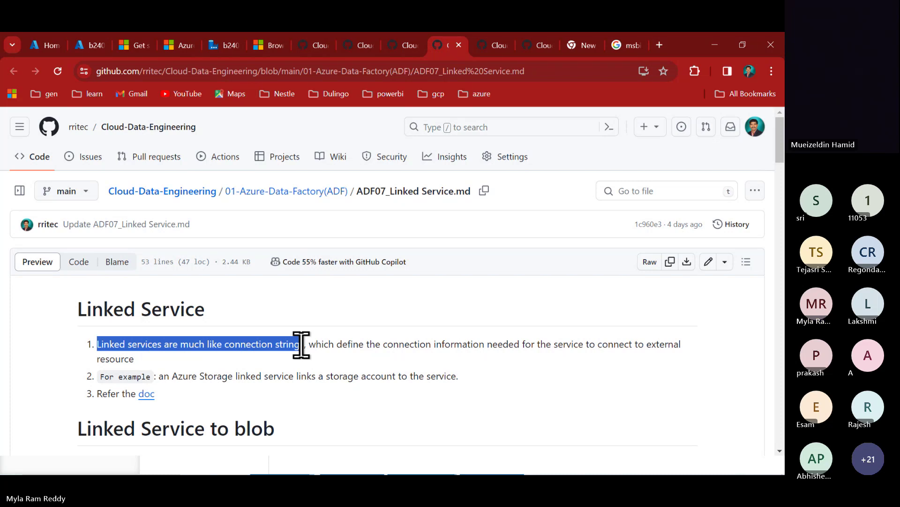
left_click(226, 347)
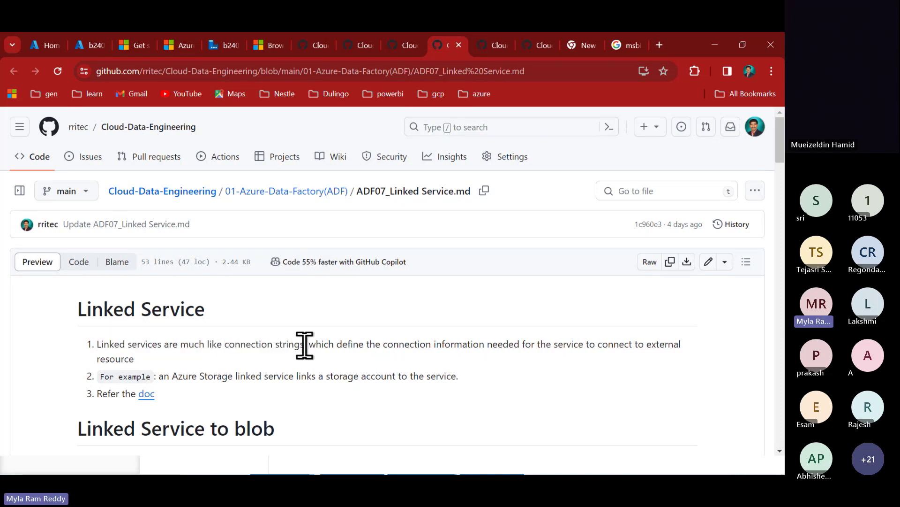
left_click_drag(225, 346, 287, 345)
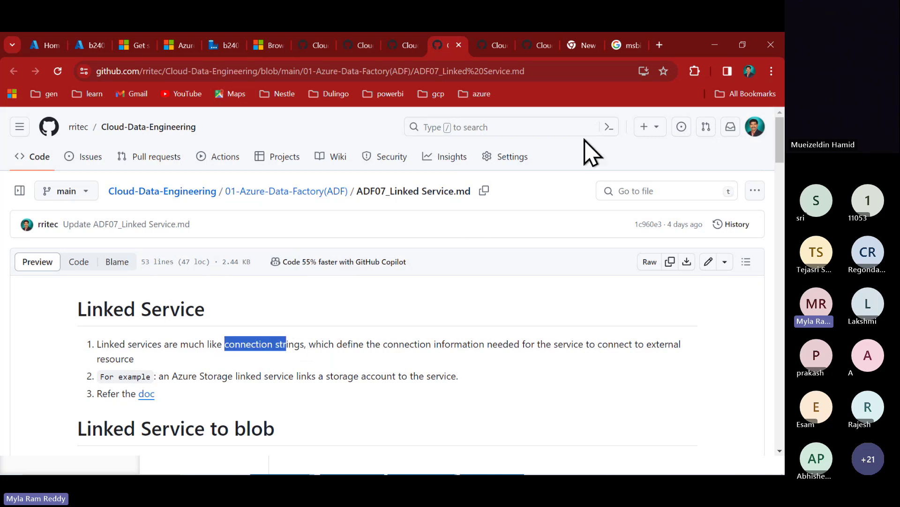
left_click(659, 45)
- Search Google for 'oracle connection string' and scroll to the Oracle Help Center result
type("or")
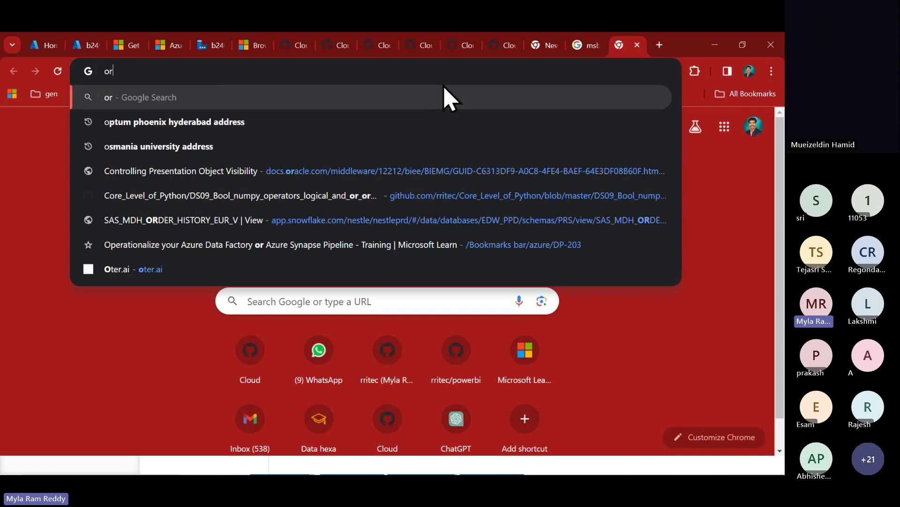
type("acle conn")
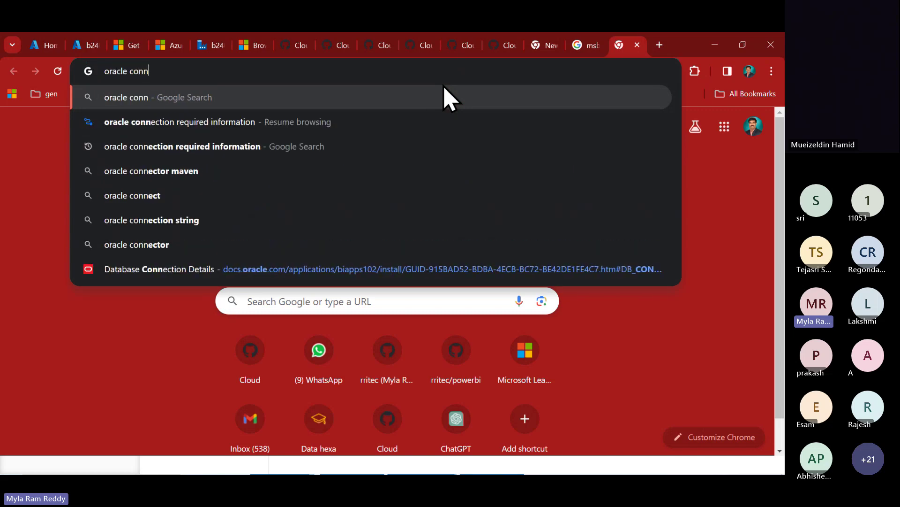
type("ection s")
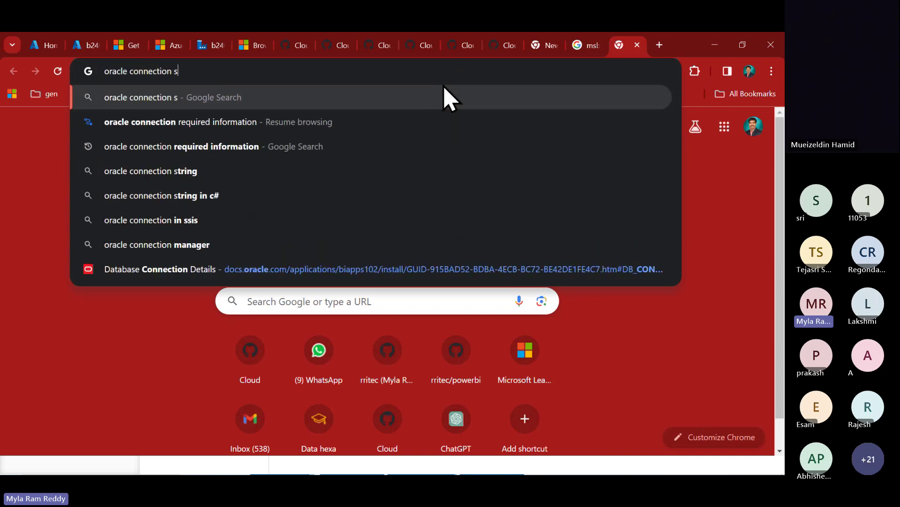
type("tring")
key("Return")
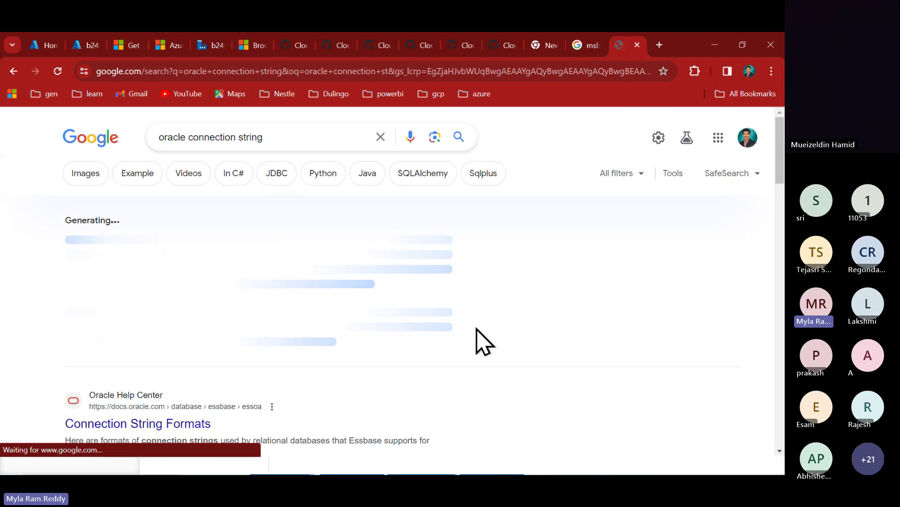
scroll(477, 338, "down", 2)
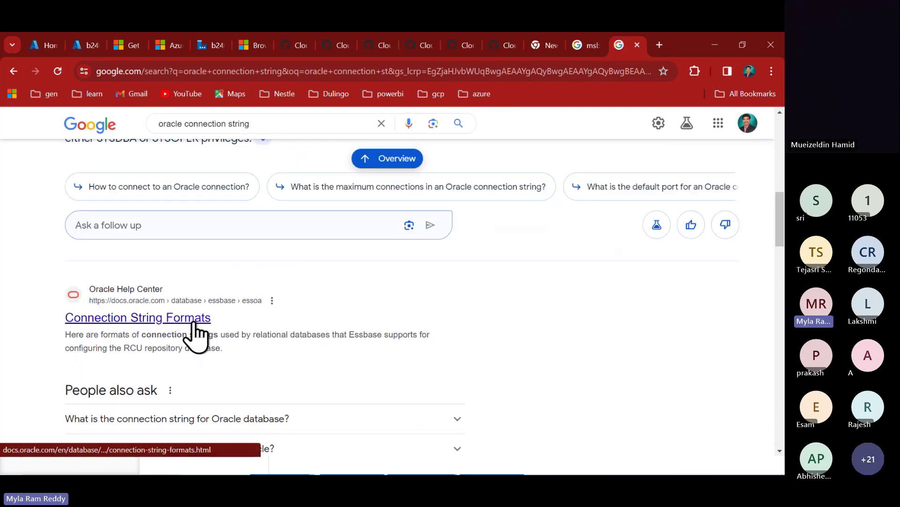
scroll(255, 332, "up", 3)
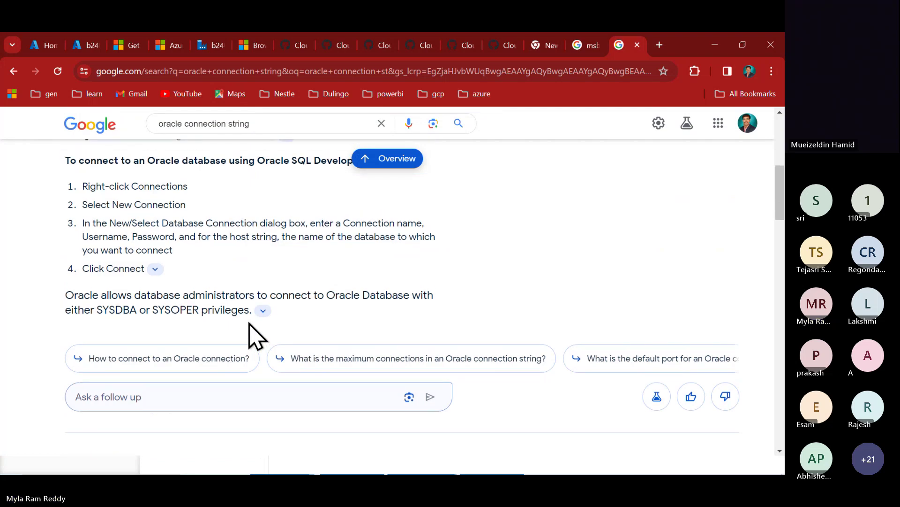
scroll(255, 332, "down", 3)
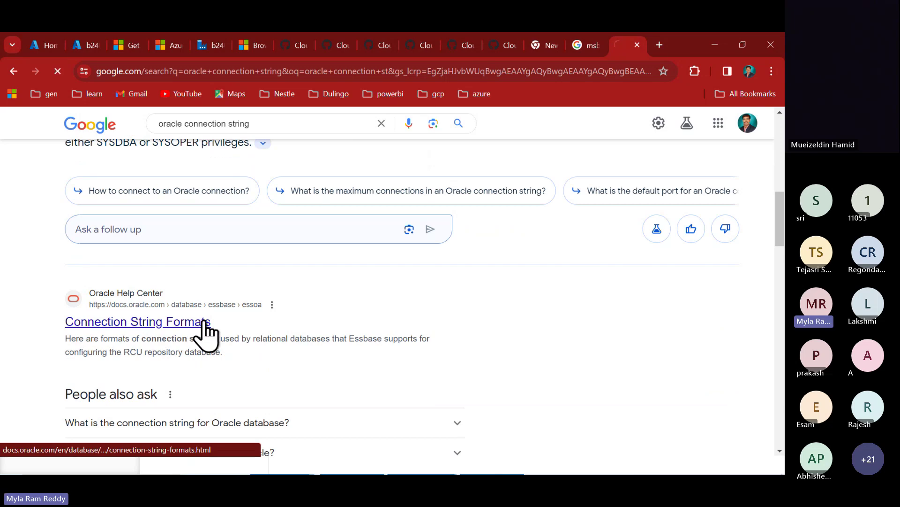
- Open Oracle's Connection String Formats page and highlight host, port and PDB in the PDB syntax
left_click(203, 328)
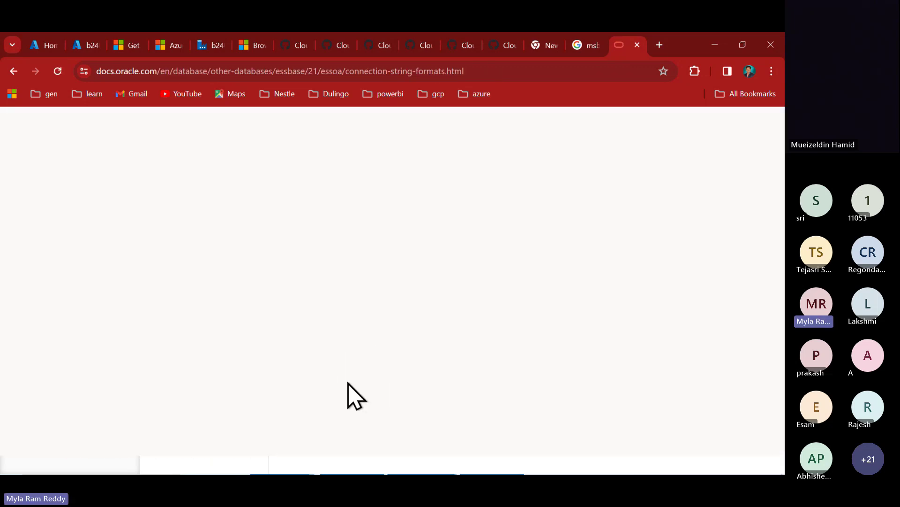
scroll(342, 357, "down", 5)
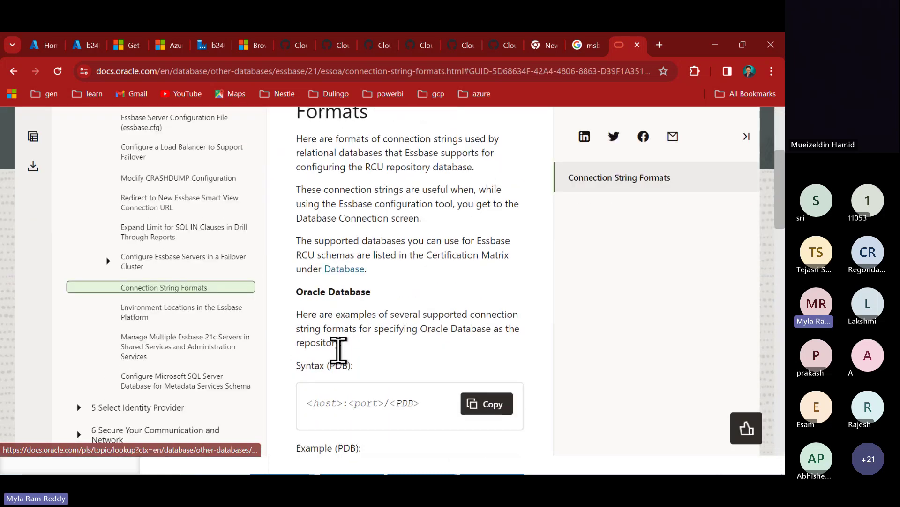
scroll(339, 349, "down", 3)
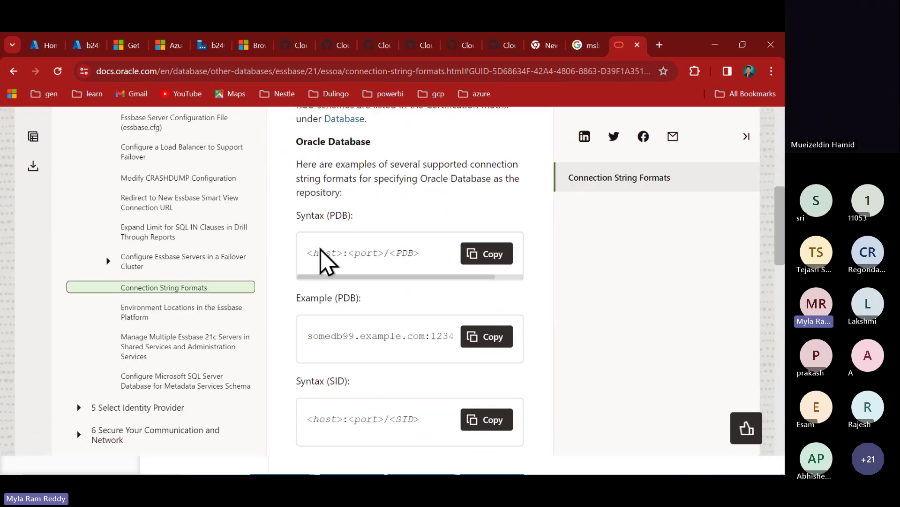
double_click(323, 252)
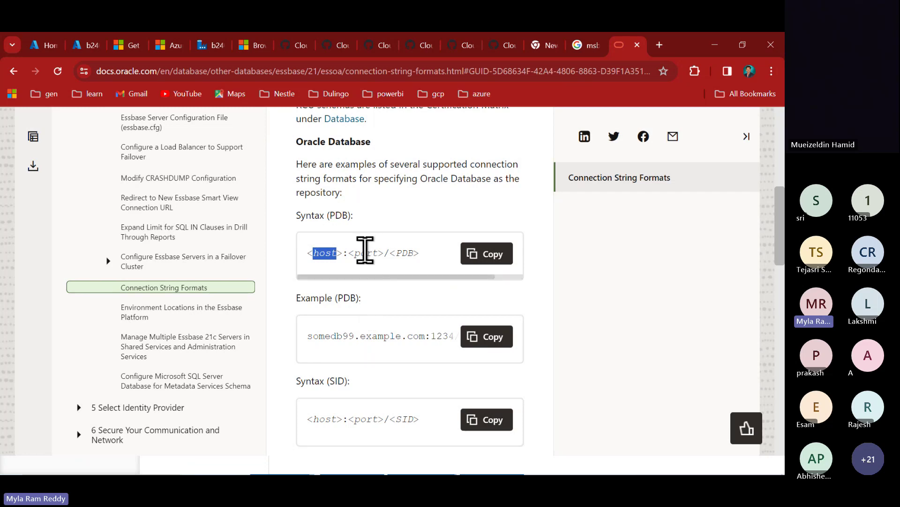
double_click(365, 252)
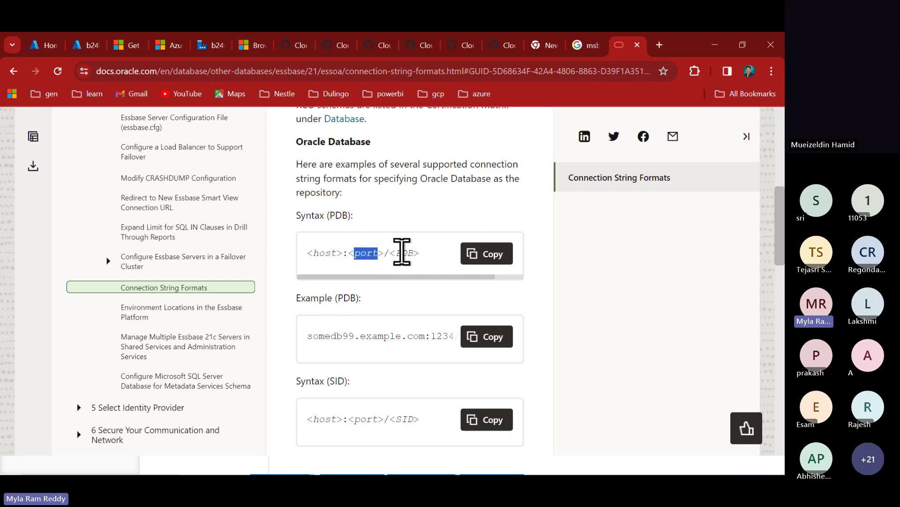
double_click(404, 252)
- Mark the orclpdb example database name and the SID part of the SID syntax
scroll(428, 350, "right", 3)
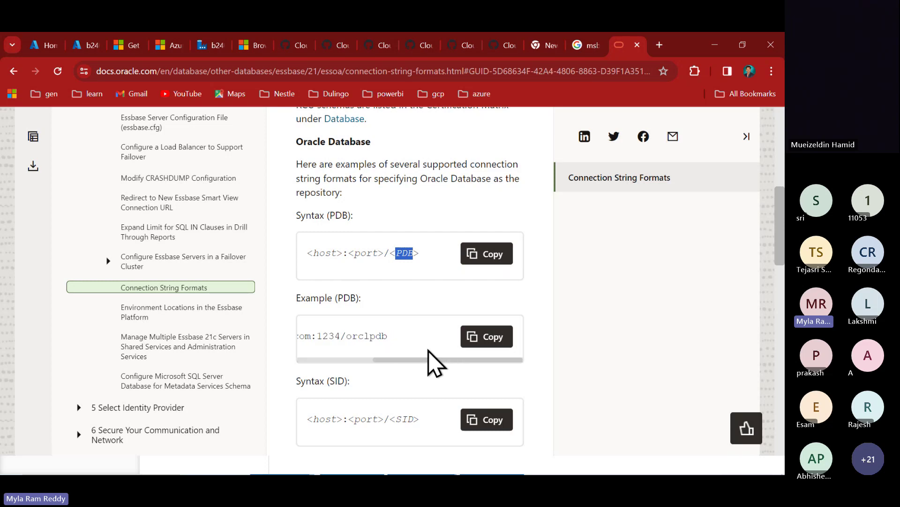
left_click_drag(347, 336, 396, 338)
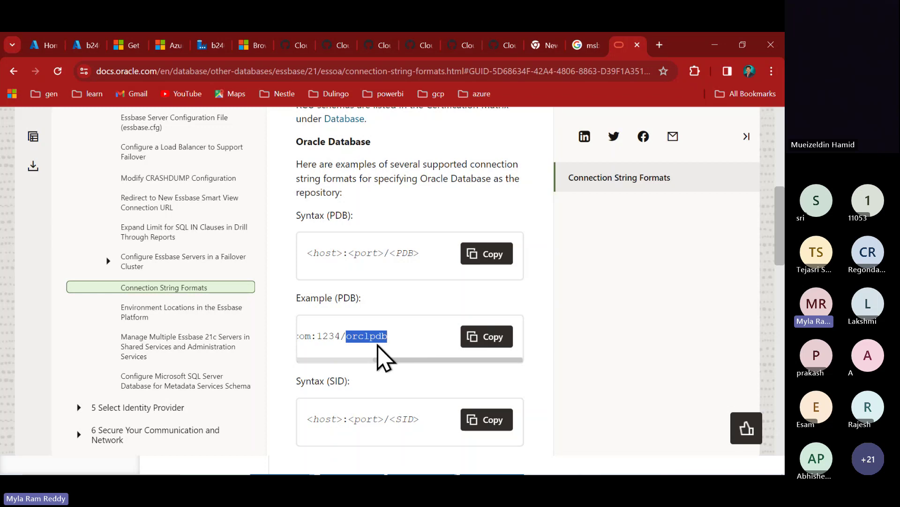
scroll(384, 359, "down", 1)
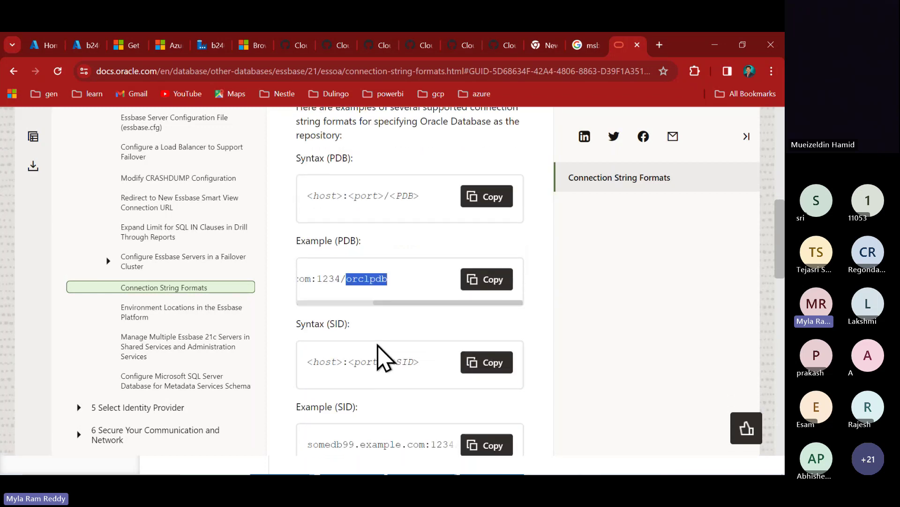
left_click(402, 360)
double_click(402, 360)
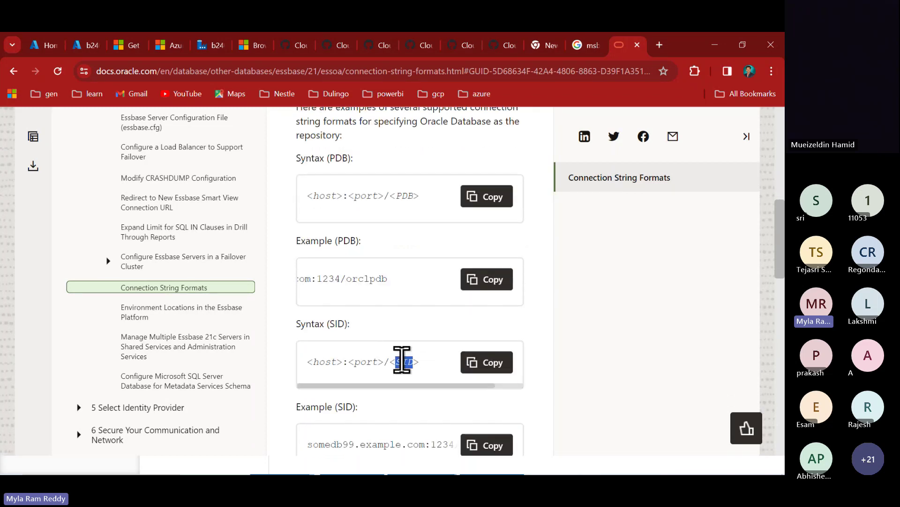
scroll(402, 362, "down", 2)
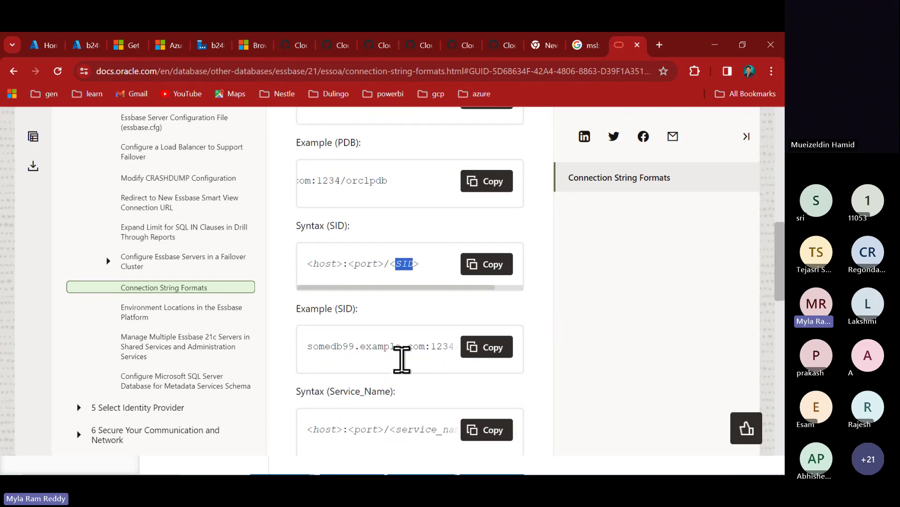
scroll(402, 360, "up", 2)
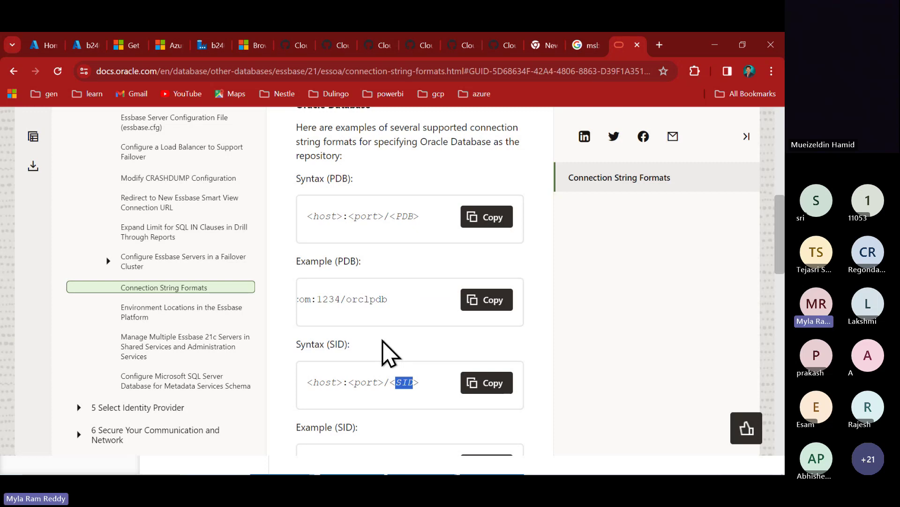
scroll(389, 352, "down", 8)
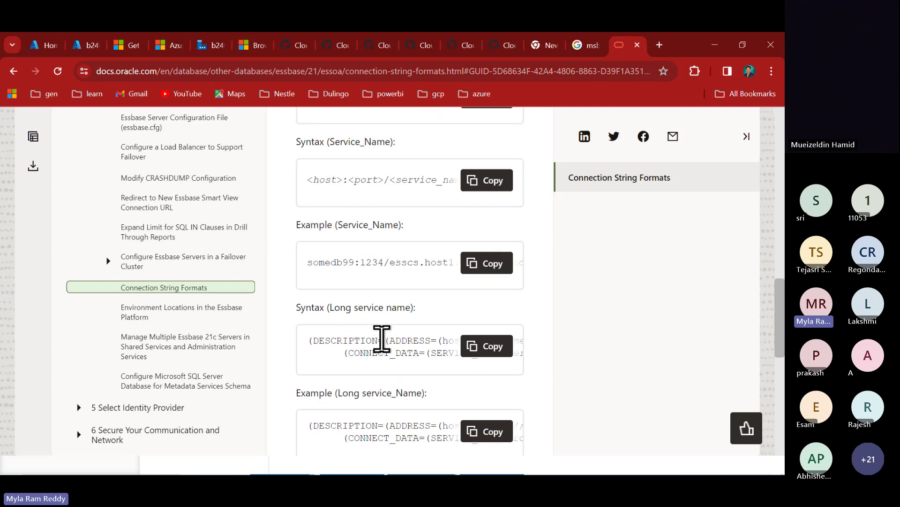
- Scroll through the syntax boxes and highlight SERVICE_NAME in the long service name syntax
scroll(382, 338, "down", 1)
scroll(416, 304, "right", 1)
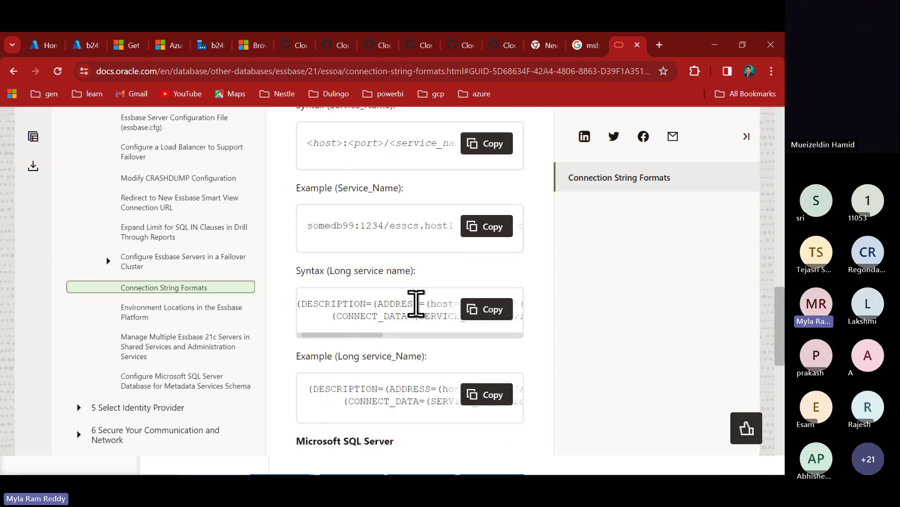
scroll(416, 304, "right", 6)
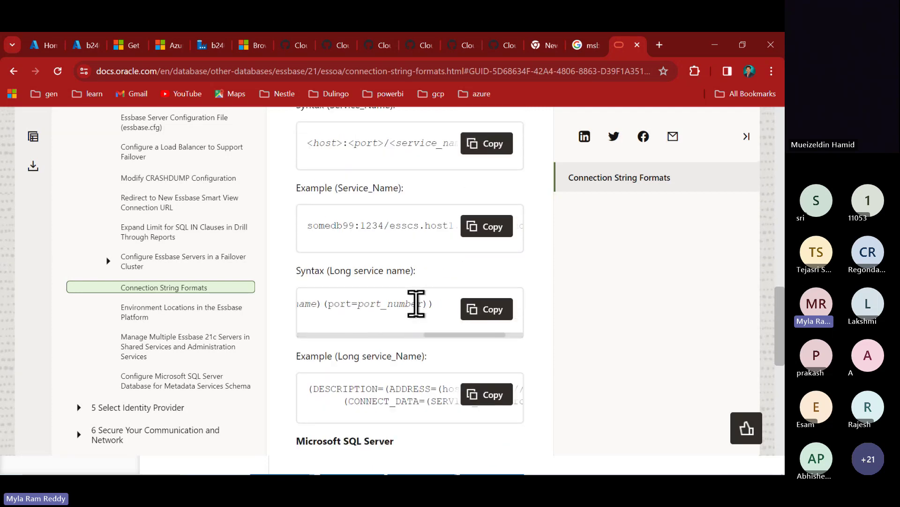
scroll(416, 304, "left", 5)
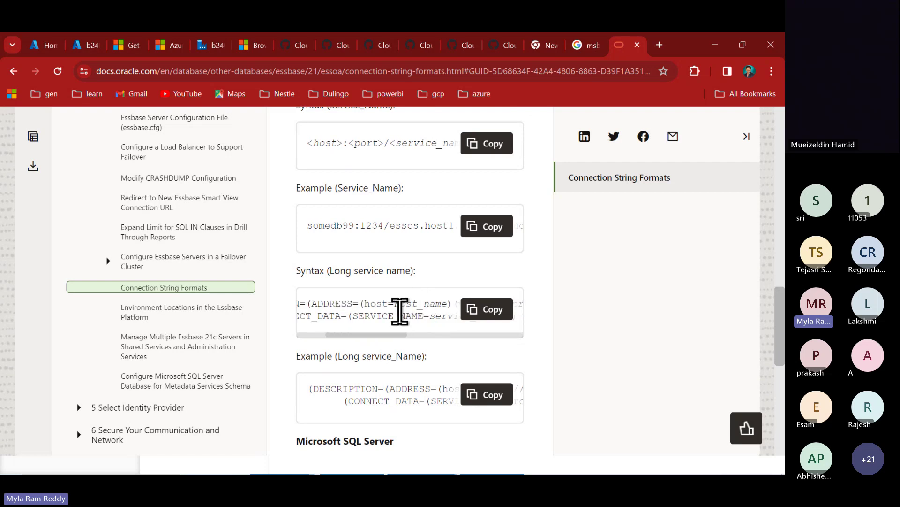
double_click(396, 315)
scroll(412, 388, "down", 2)
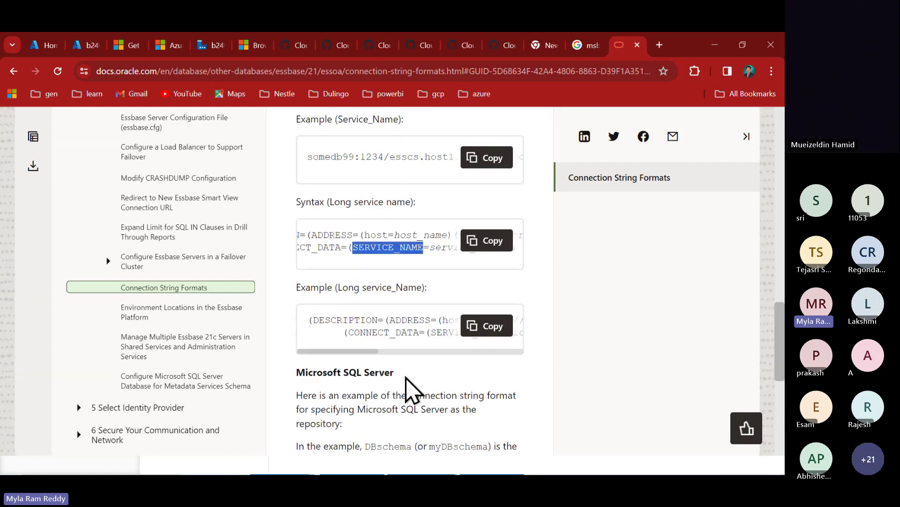
scroll(403, 324, "right", 6)
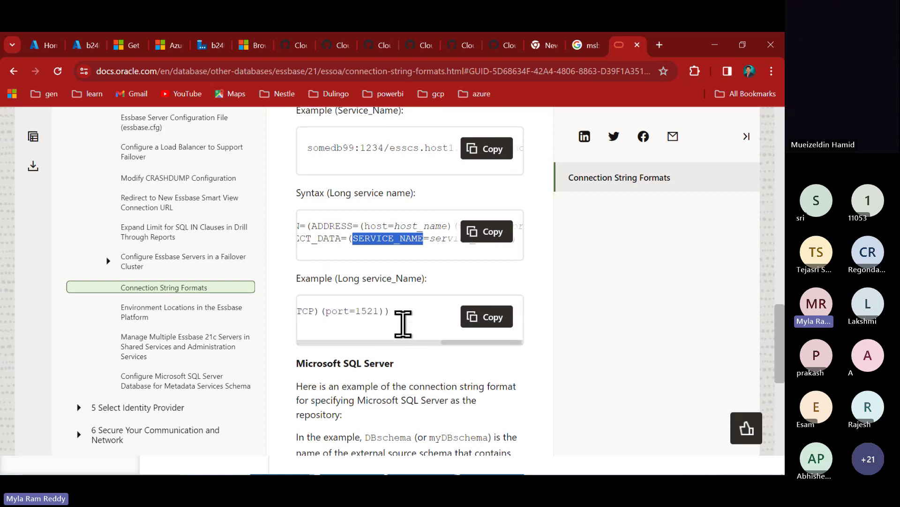
scroll(403, 324, "left", 5)
scroll(418, 396, "down", 3)
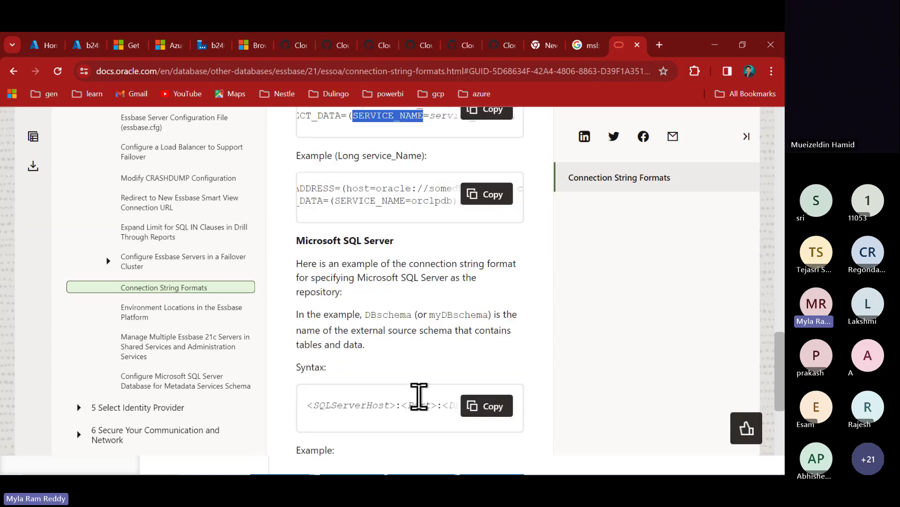
- Highlight the Microsoft SQL Server heading and DBschema in its host:port:DBschema syntax
left_click_drag(349, 241, 392, 239)
scroll(416, 336, "down", 2)
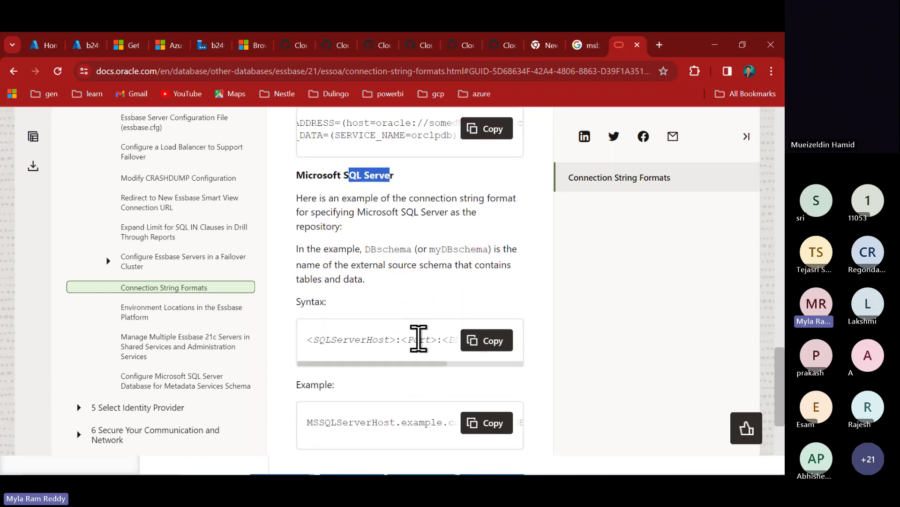
scroll(413, 338, "right", 5)
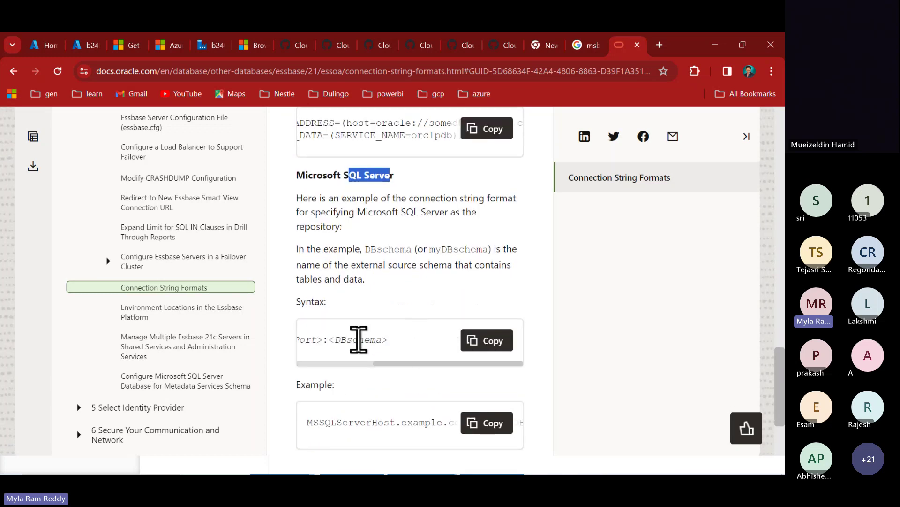
double_click(359, 339)
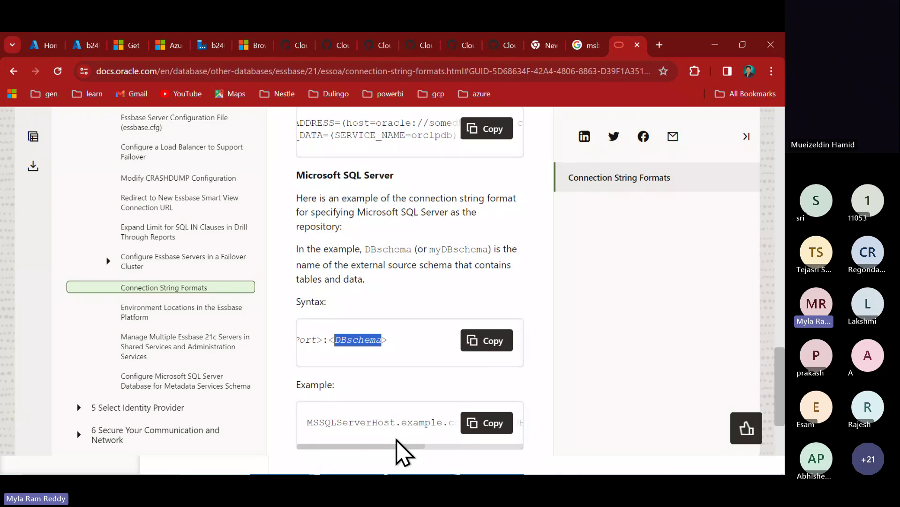
scroll(401, 424, "right", 5)
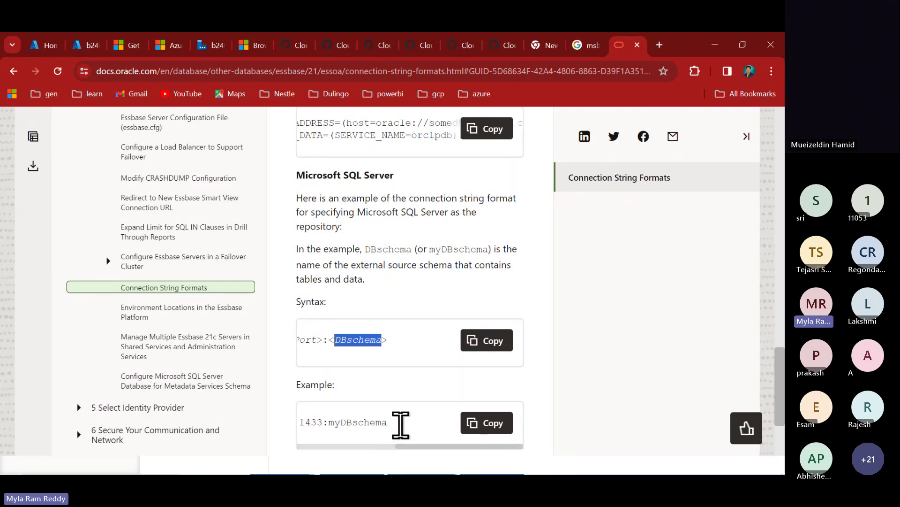
scroll(509, 394, "down", 3)
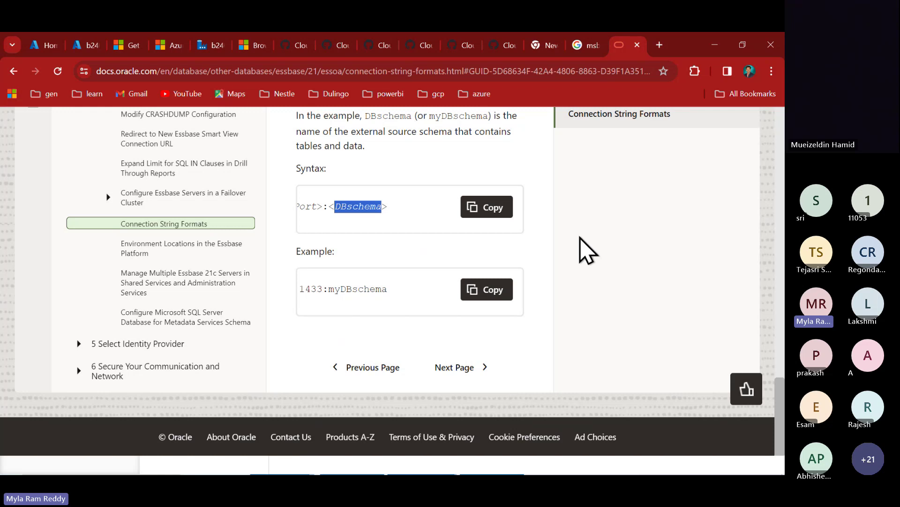
- Search Google for 'SAP Connection string' in a new tab and scroll through the results
left_click(659, 45)
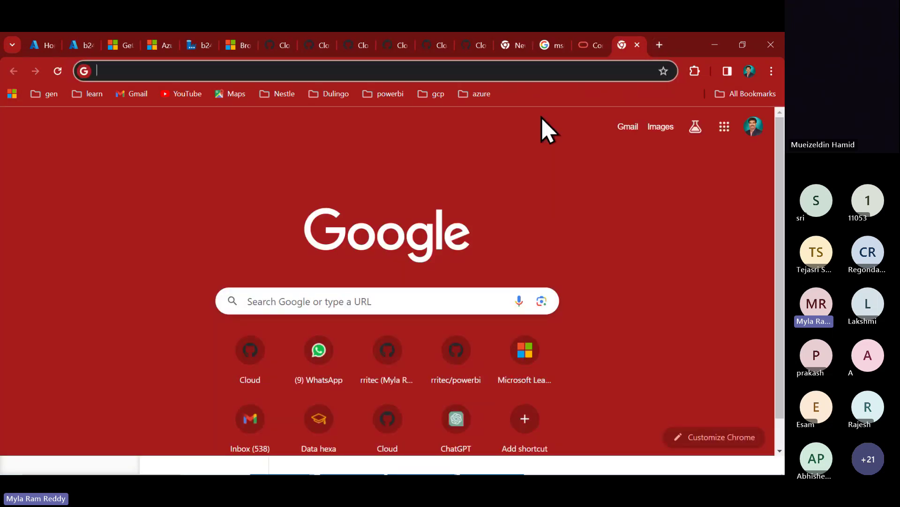
type("SAP ")
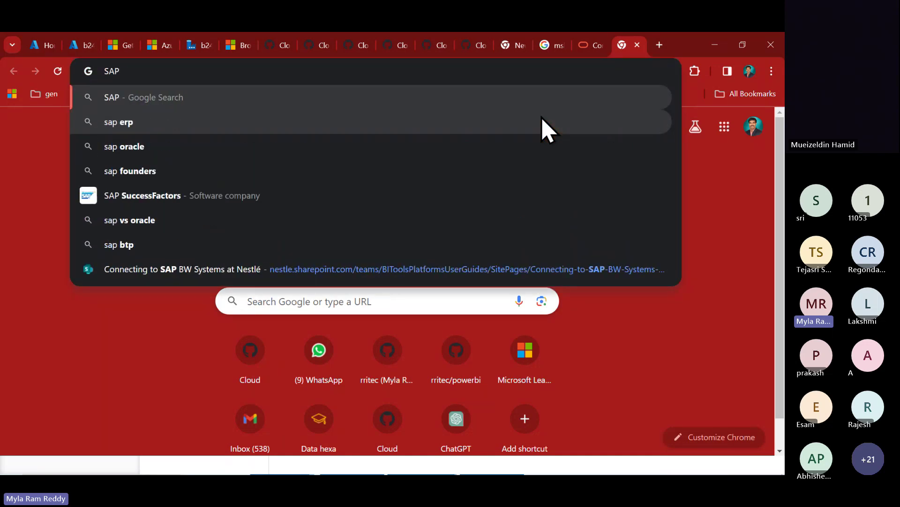
type("Connectio")
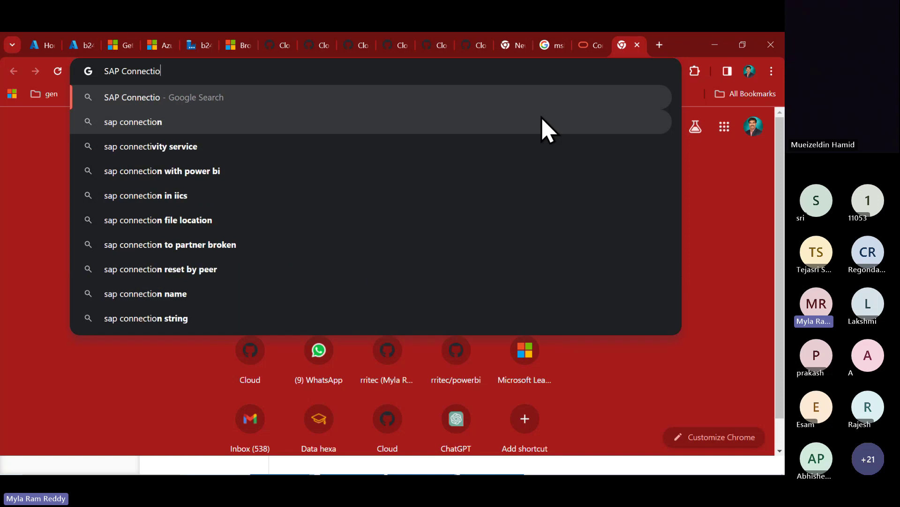
type("n string")
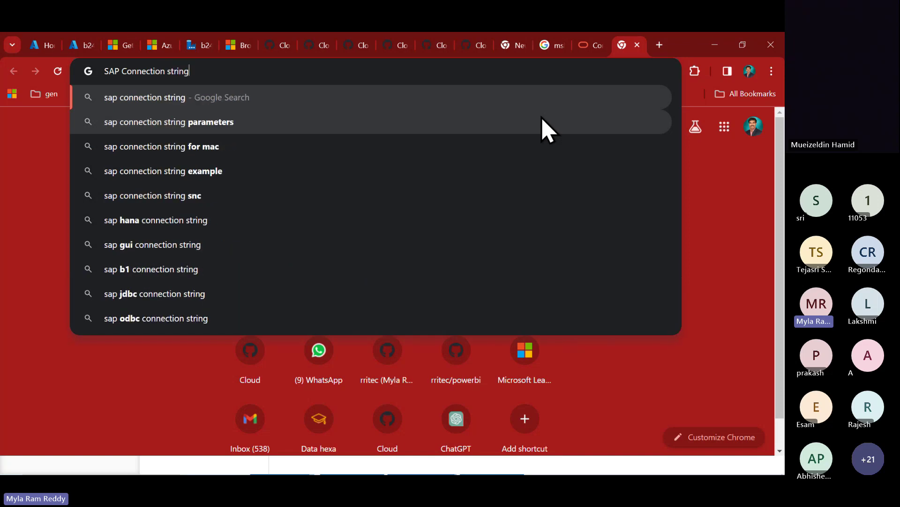
key("Return")
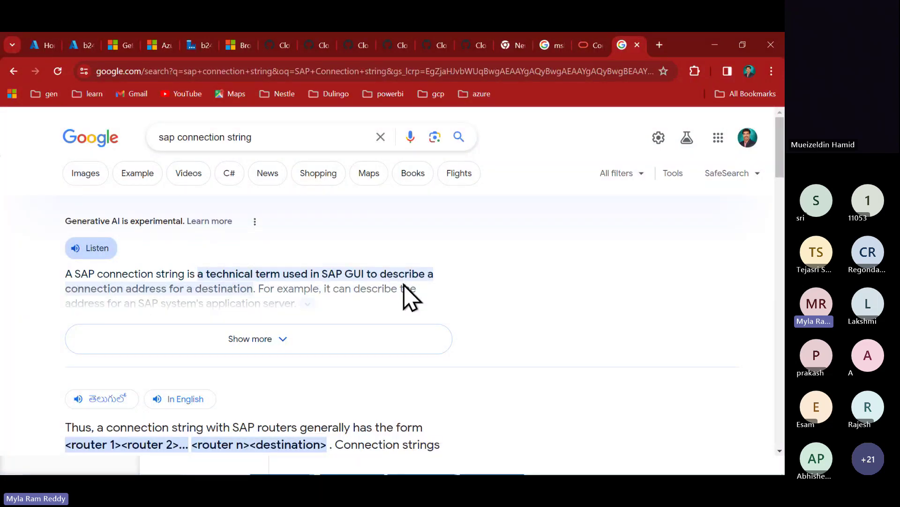
scroll(409, 298, "down", 2)
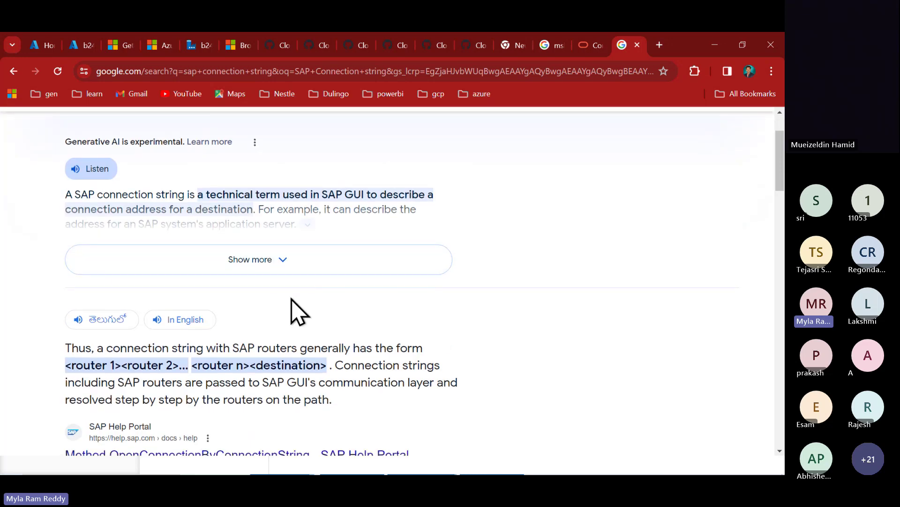
scroll(296, 311, "down", 1)
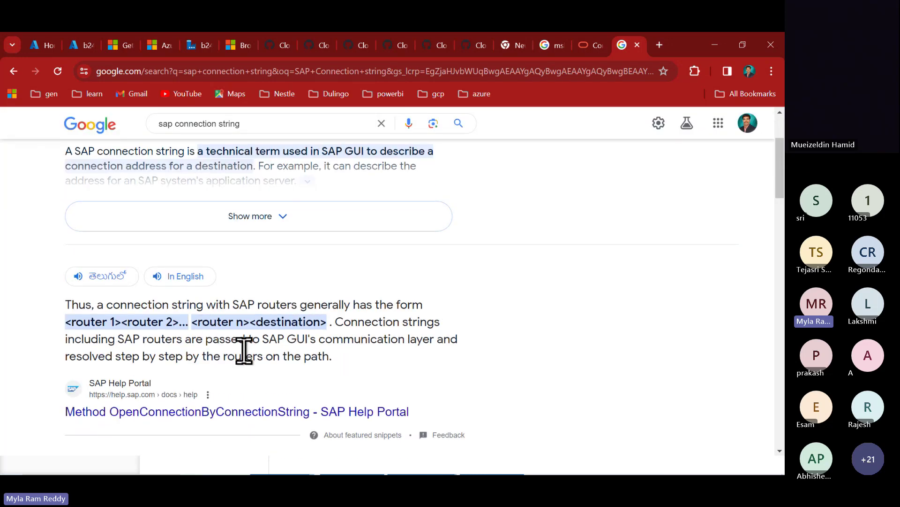
scroll(243, 350, "down", 2)
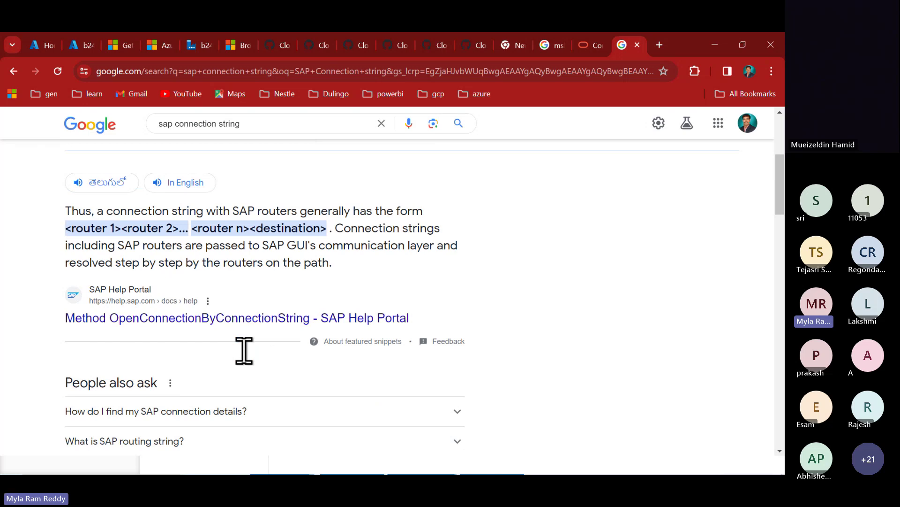
- Read through SAP Help Portal's OpenConnectionByConnectionString page, then switch back to Data Factory Studio
left_click(240, 319)
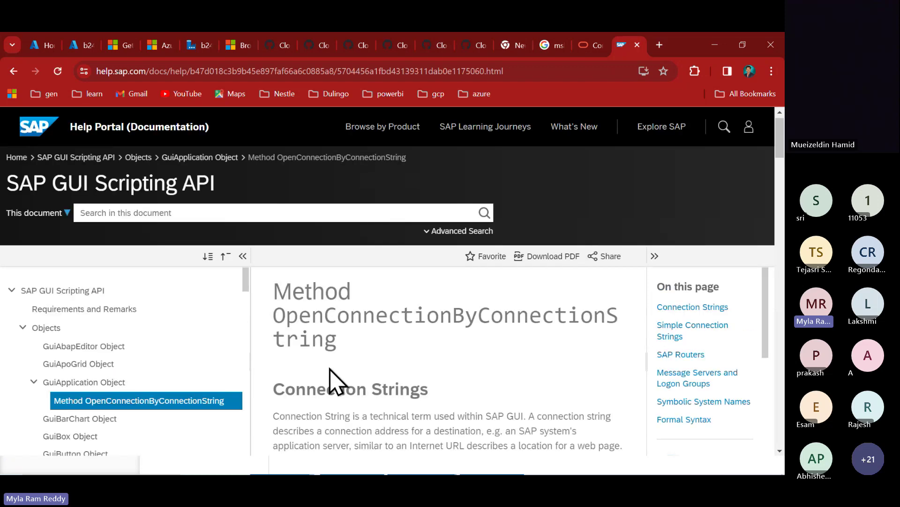
scroll(458, 408, "down", 10)
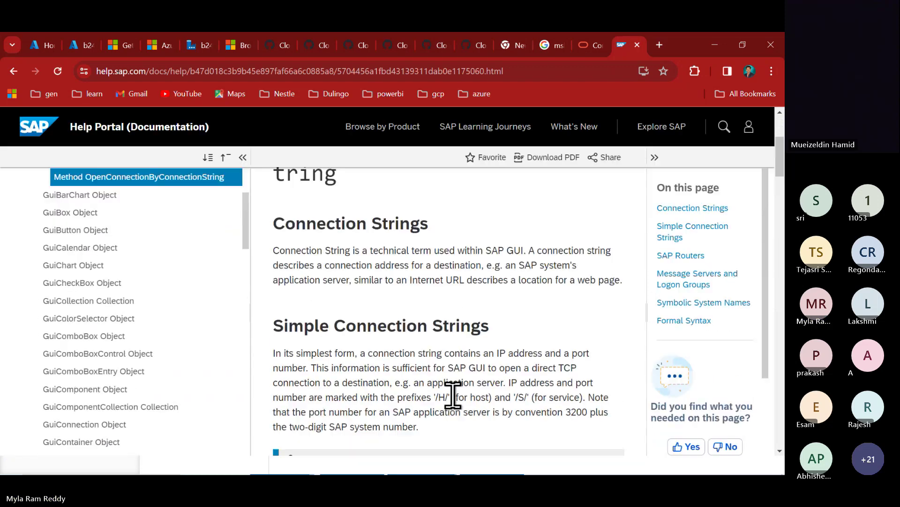
scroll(453, 395, "down", 2)
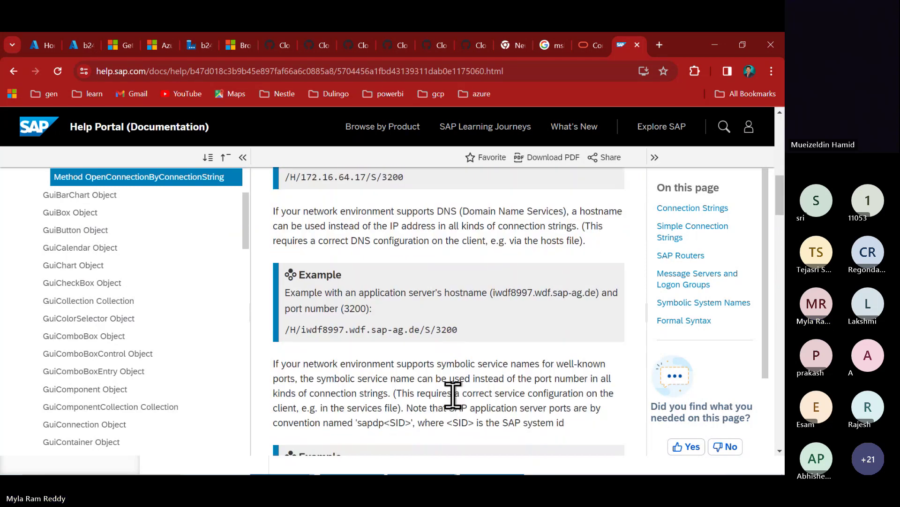
scroll(453, 396, "down", 8)
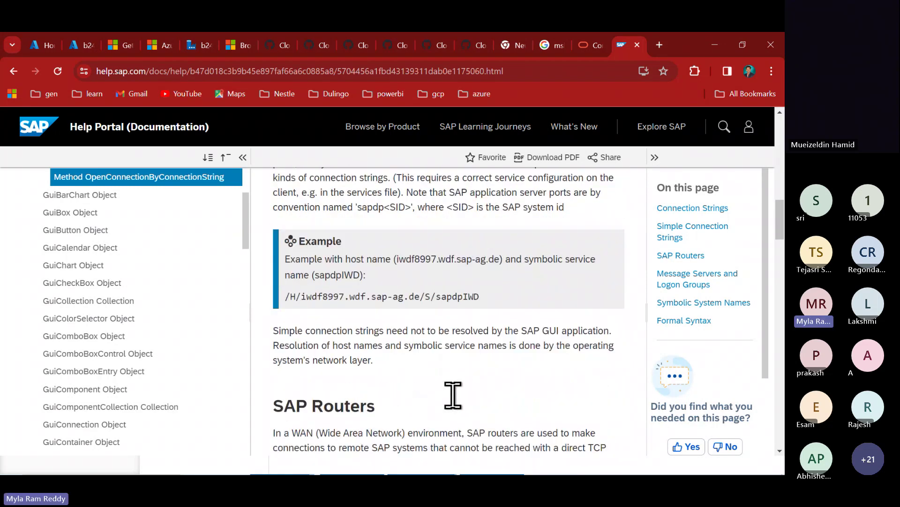
scroll(453, 395, "down", 2)
scroll(452, 395, "down", 8)
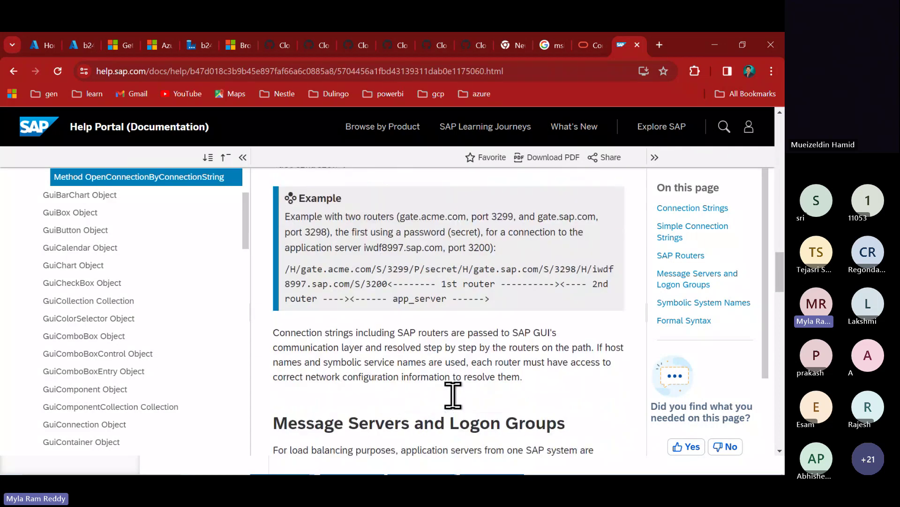
scroll(453, 395, "down", 1)
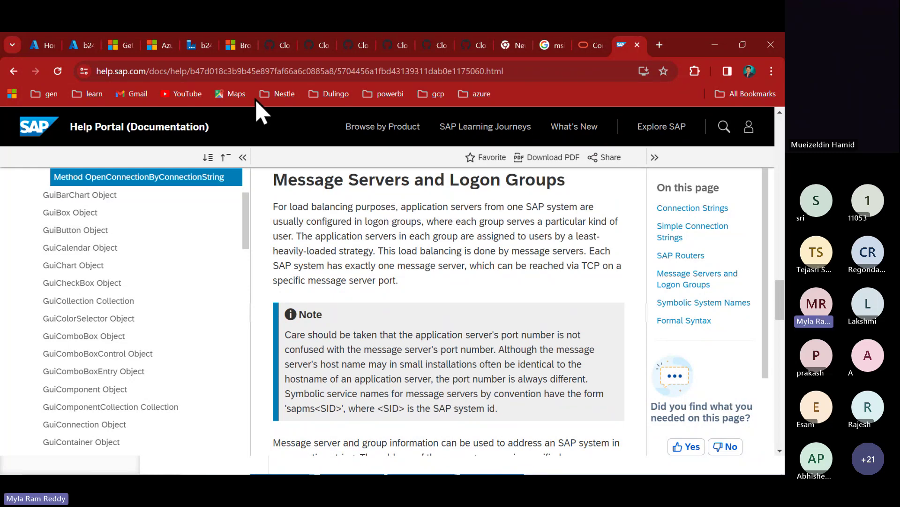
mouse_move(275, 53)
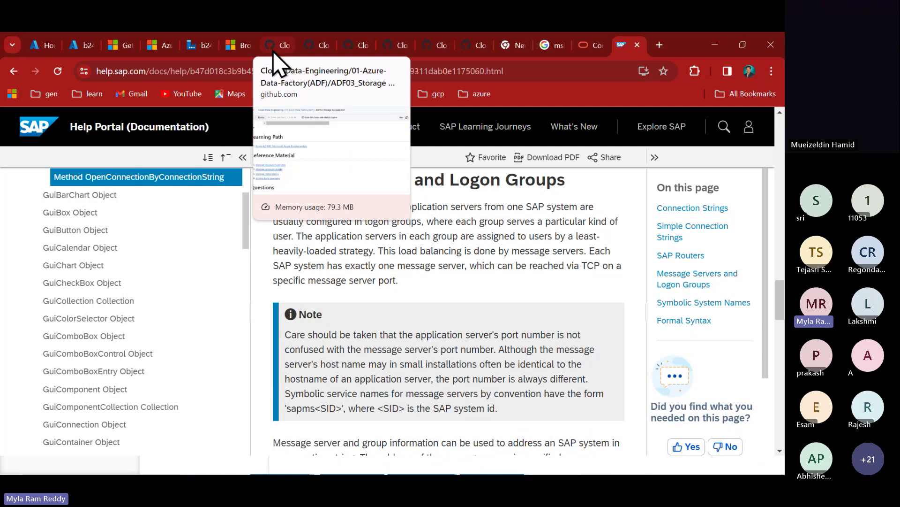
key("alt+Tab")
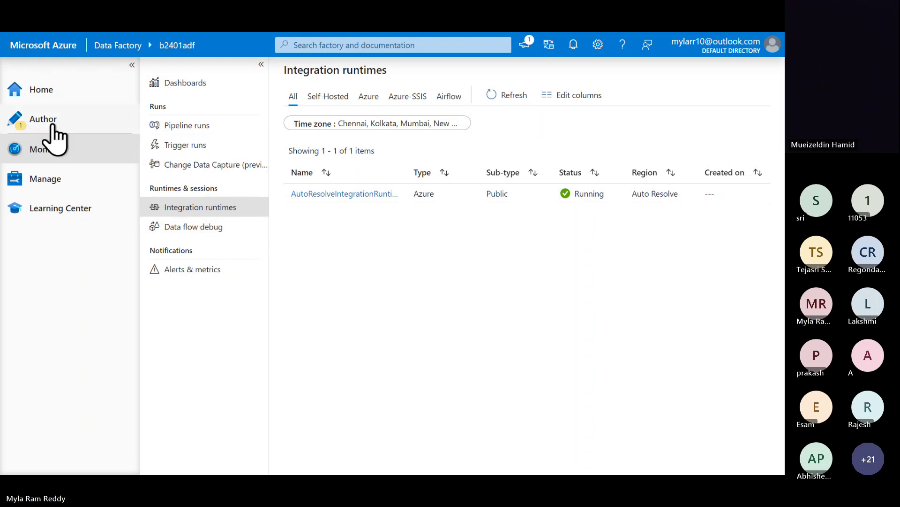
- Open Manage > Linked services and highlight 'data store' in the linked service description
left_click(54, 176)
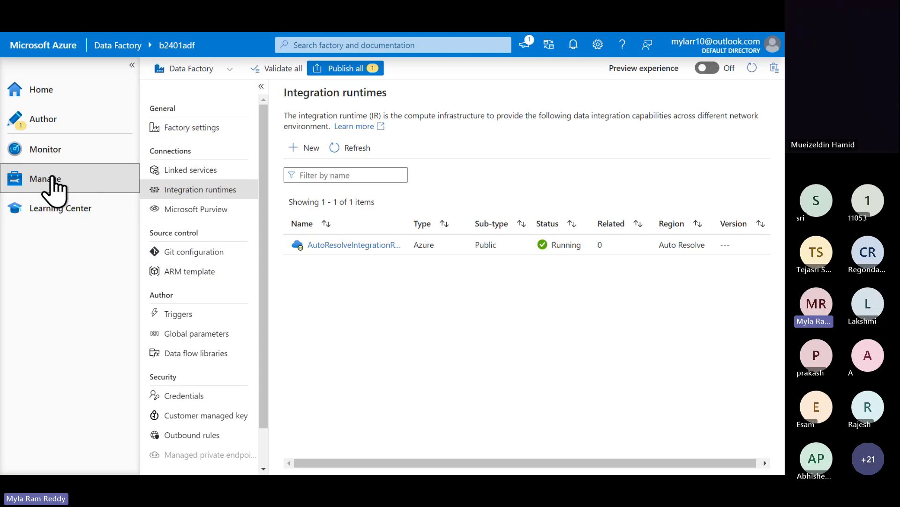
left_click(209, 174)
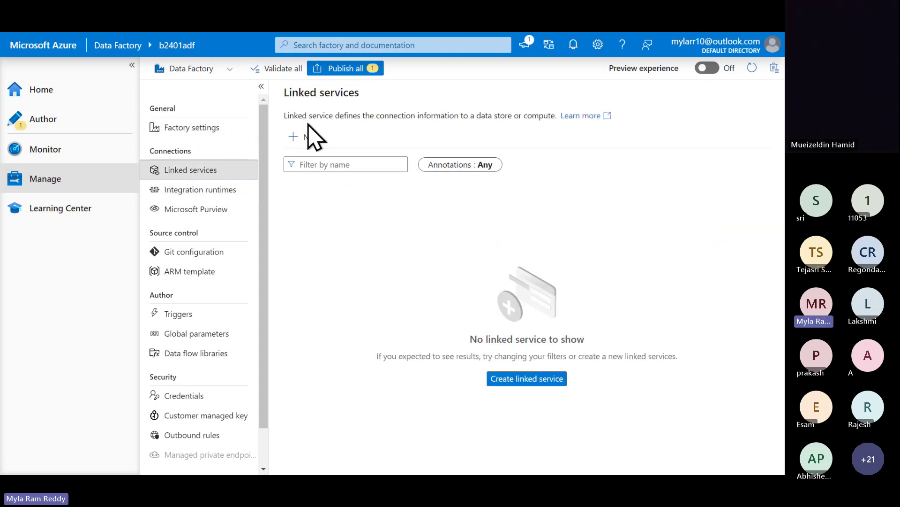
left_click_drag(284, 114, 555, 115)
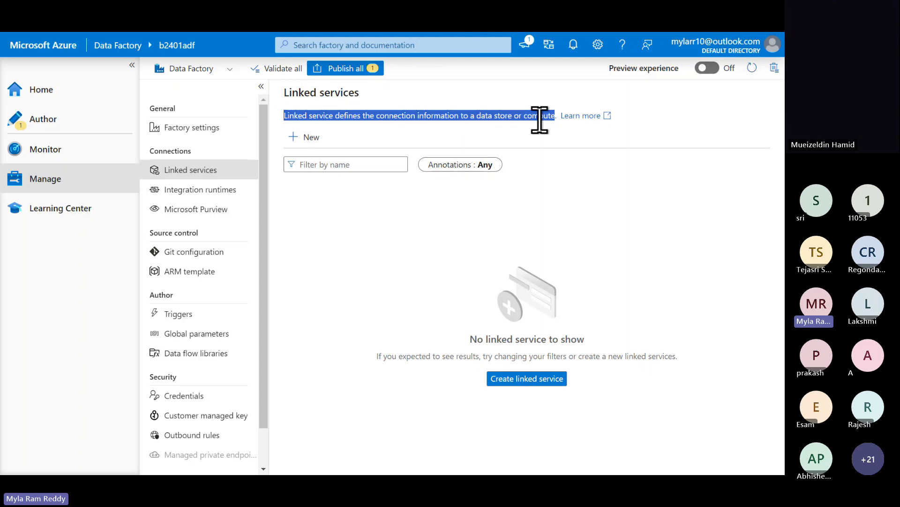
left_click(476, 117)
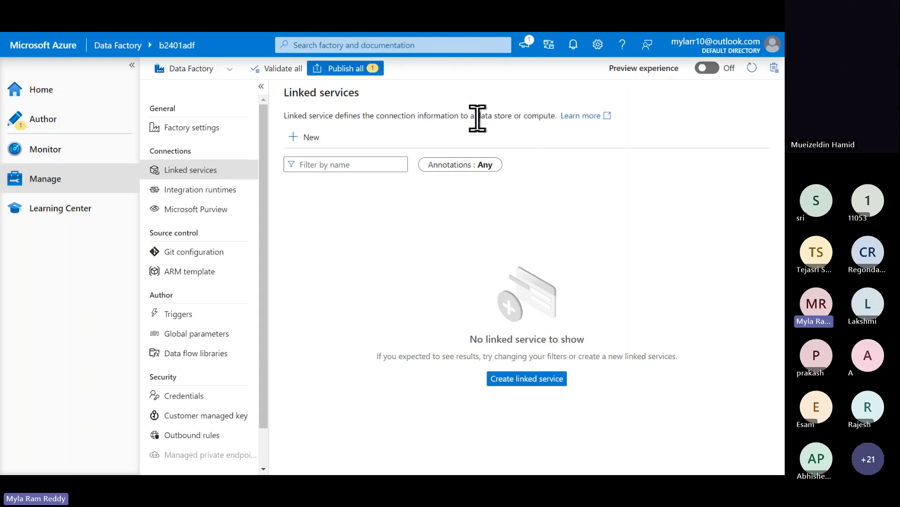
left_click_drag(476, 117, 512, 116)
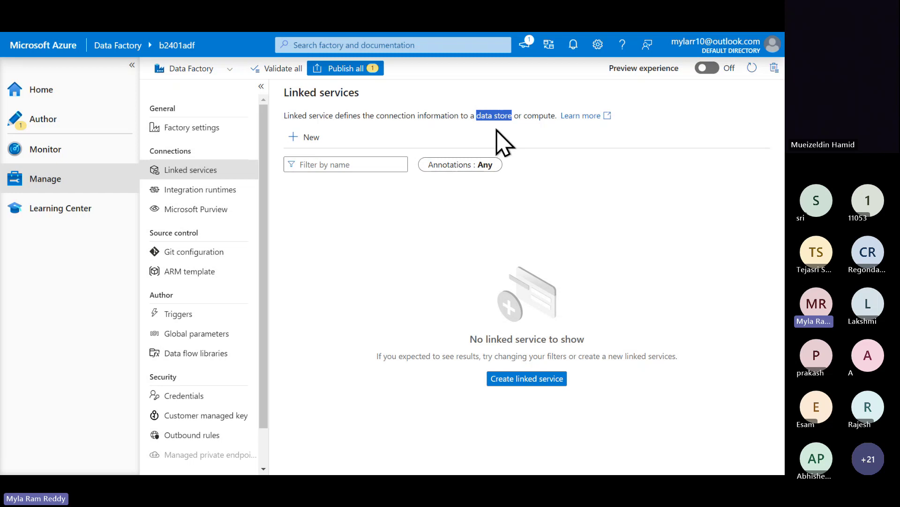
- Highlight 'compute' in the linked service description, then bring up the New linked service connector gallery
left_click(539, 115)
double_click(540, 115)
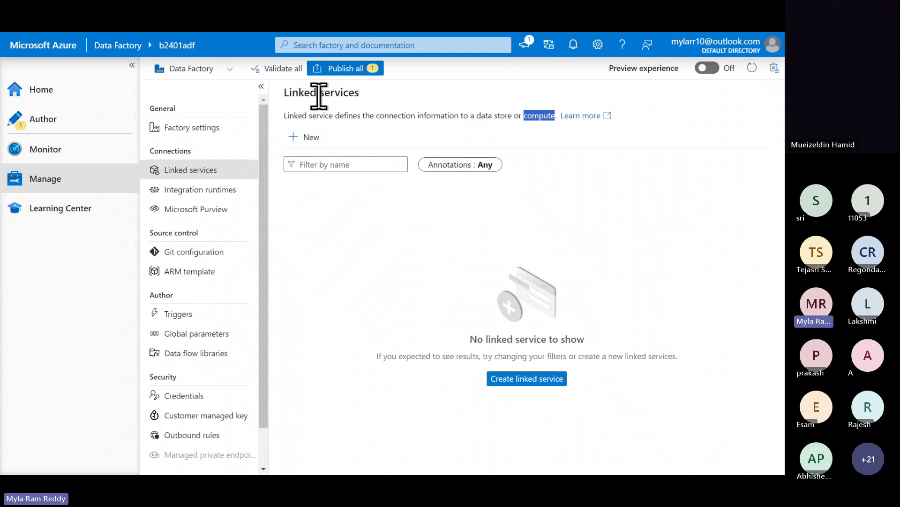
left_click(312, 141)
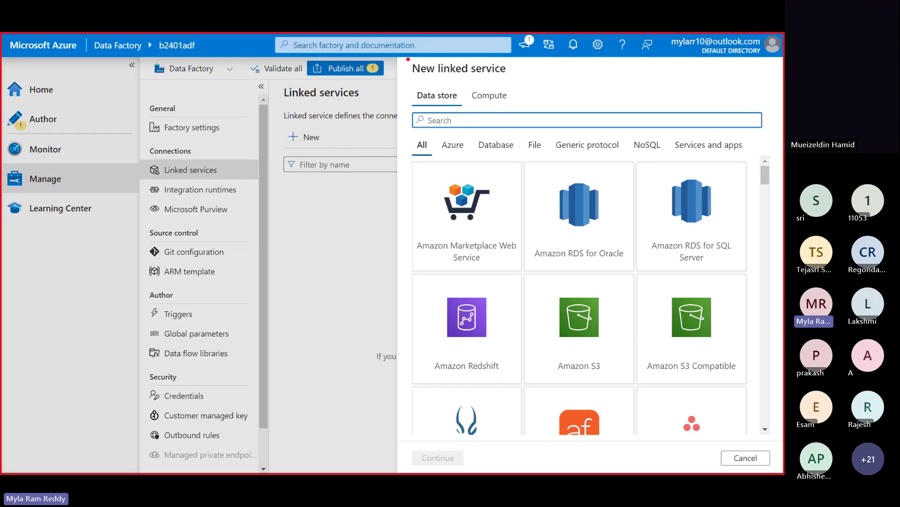
left_click_drag(407, 58, 517, 80)
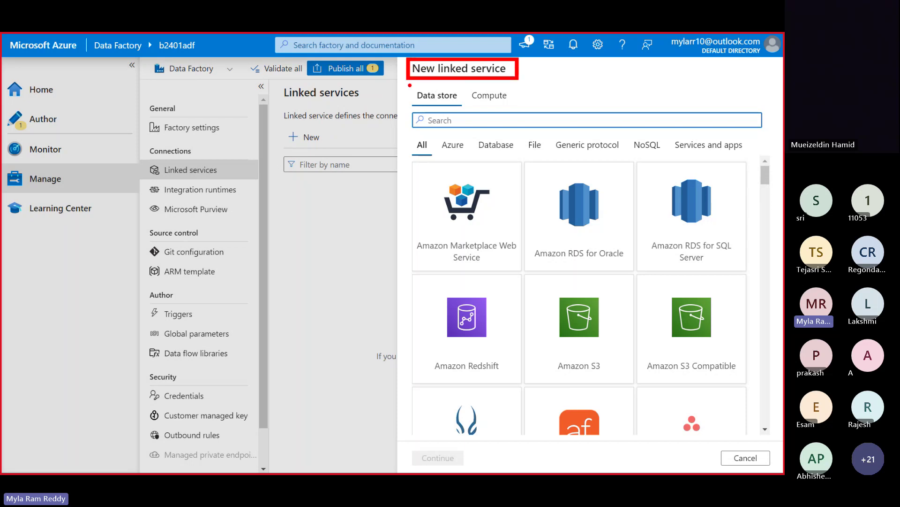
mouse_move(410, 85)
left_mouse_down()
mouse_move(463, 111)
mouse_move(477, 93)
mouse_move(518, 108)
left_mouse_up()
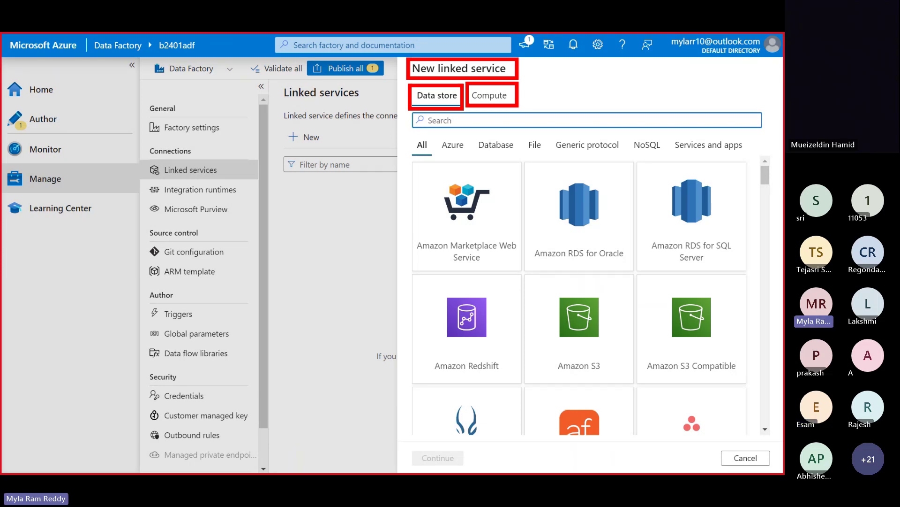
key("Escape")
key("Escape")
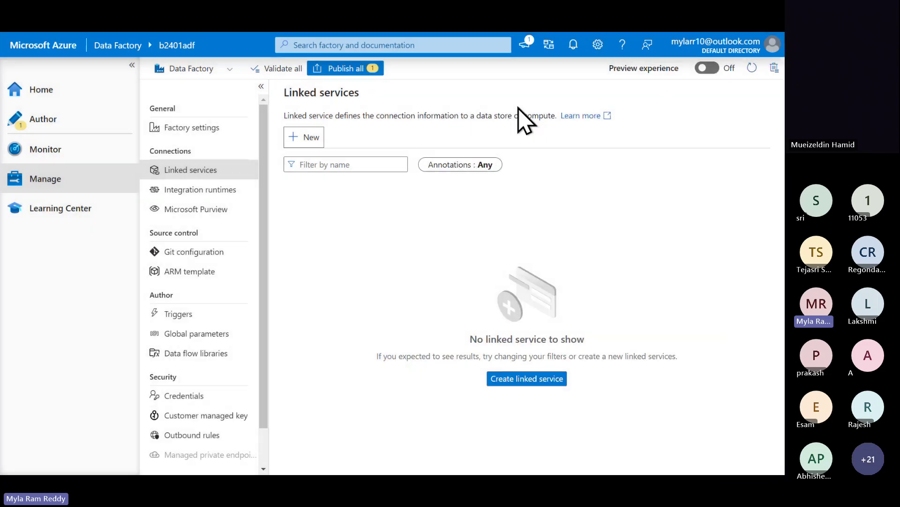
left_click(313, 141)
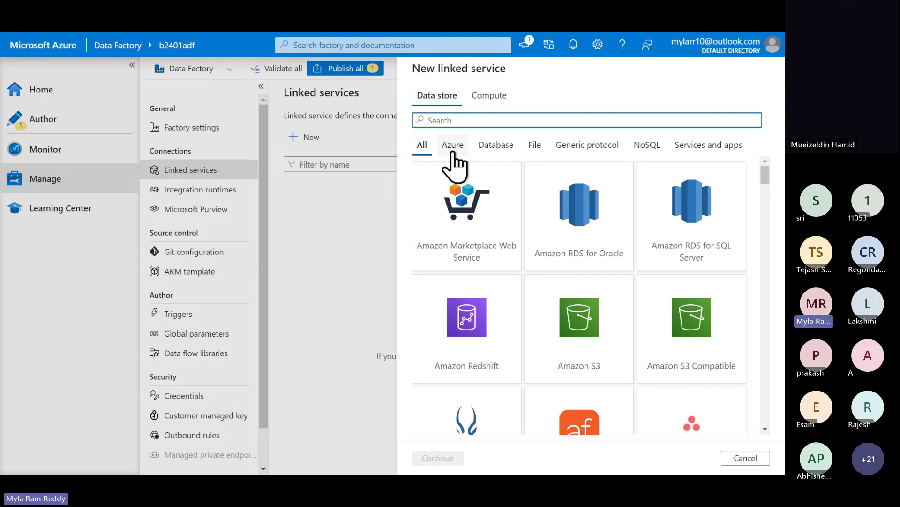
- Browse the Azure, Database, File, Generic protocol, NoSQL and Services and apps connectors, then list Compute services
left_click(454, 149)
left_click(497, 147)
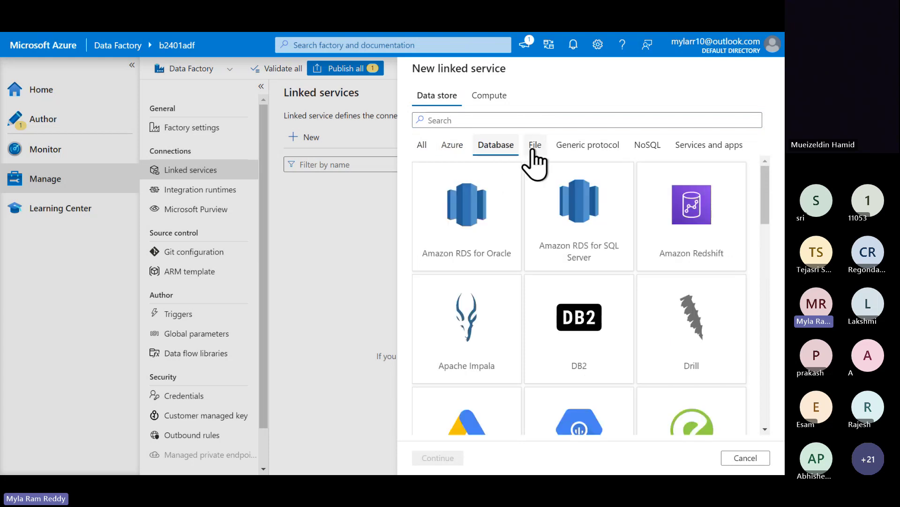
left_click(535, 148)
left_click(575, 150)
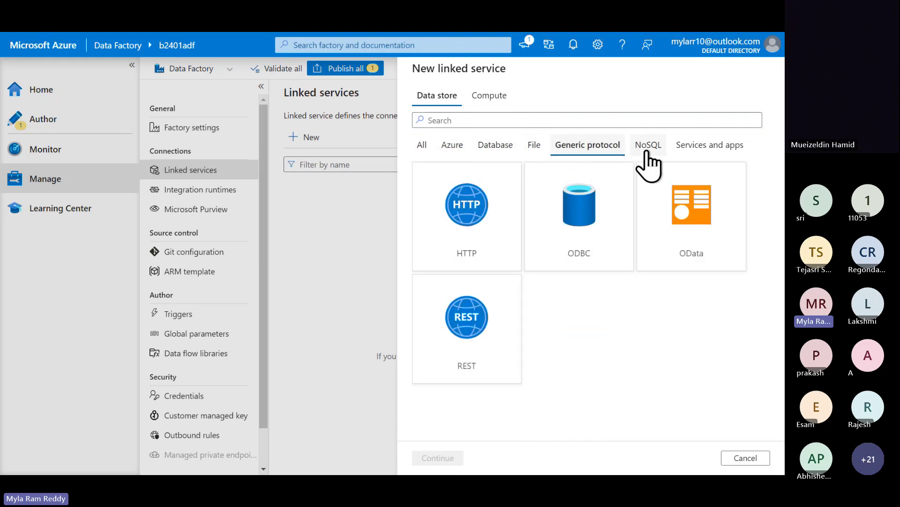
left_click(647, 147)
left_click(703, 149)
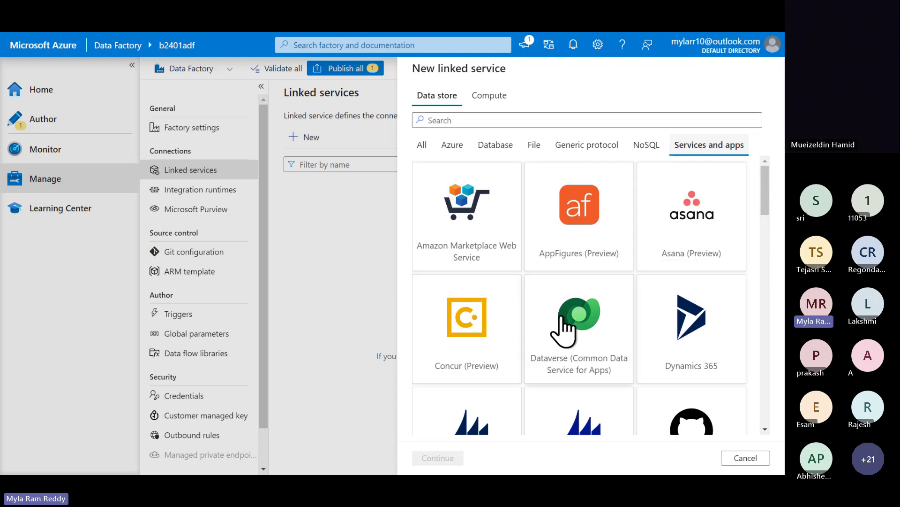
left_click(453, 146)
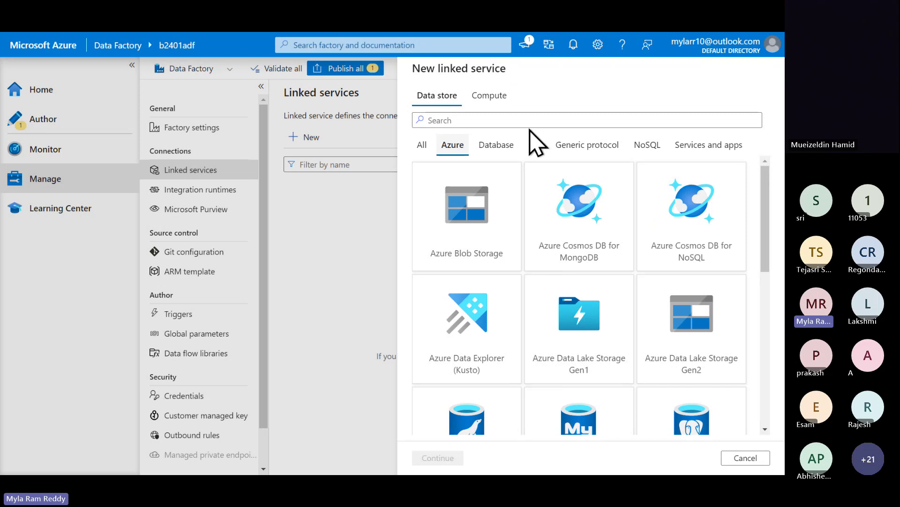
left_click(493, 102)
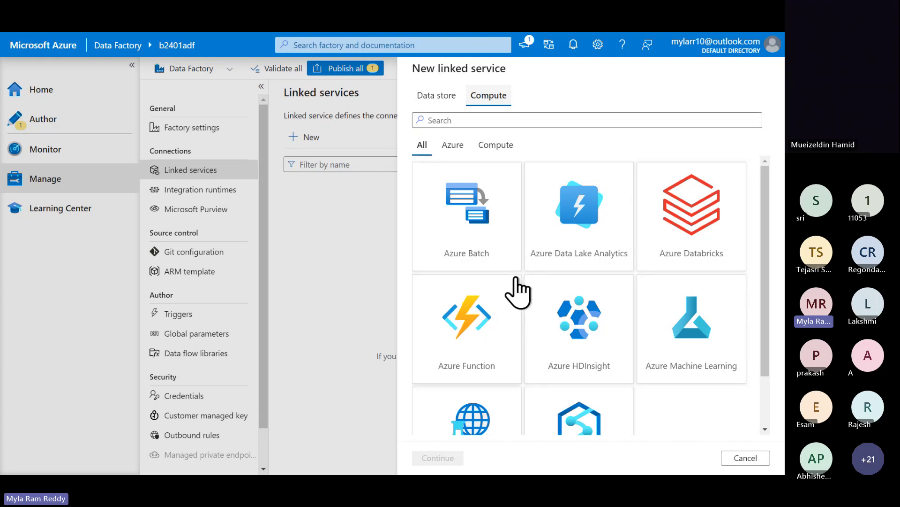
- Scroll through the Compute services, filter them by Azure, then return to the Data store connectors
scroll(518, 294, "down", 1)
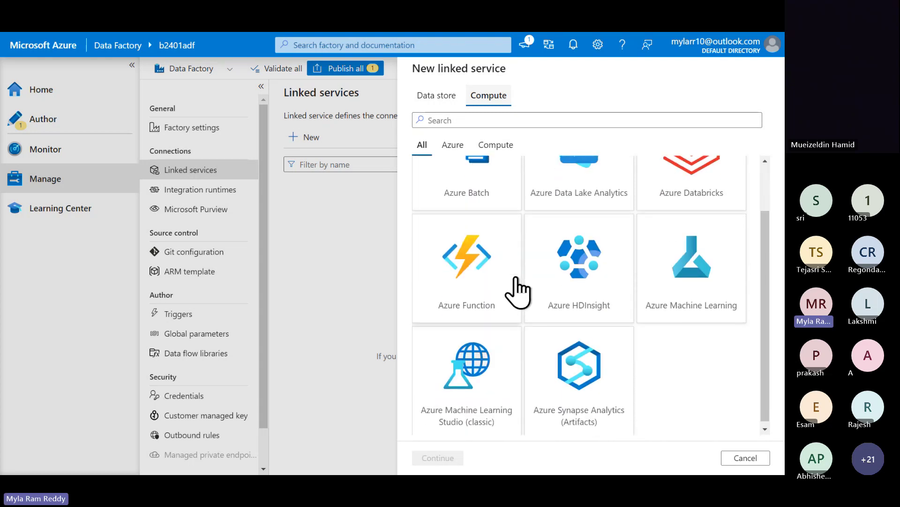
scroll(518, 293, "up", 1)
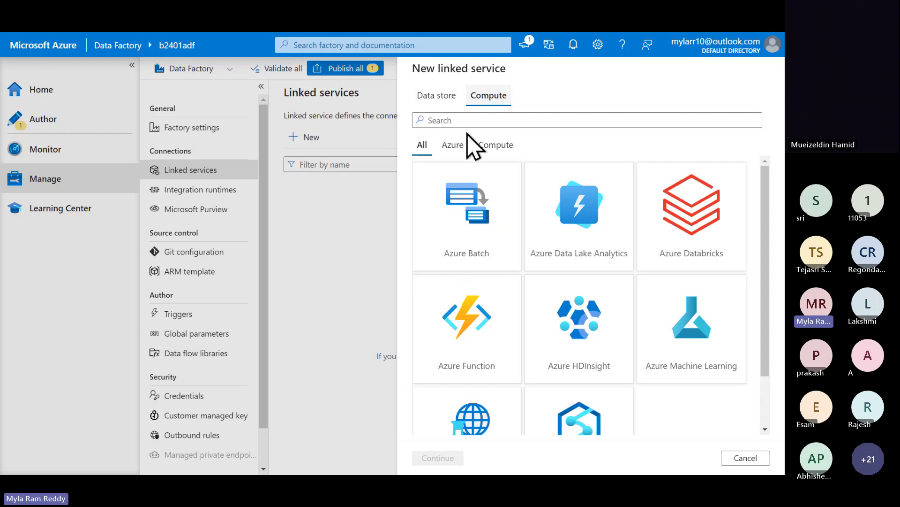
left_click(453, 146)
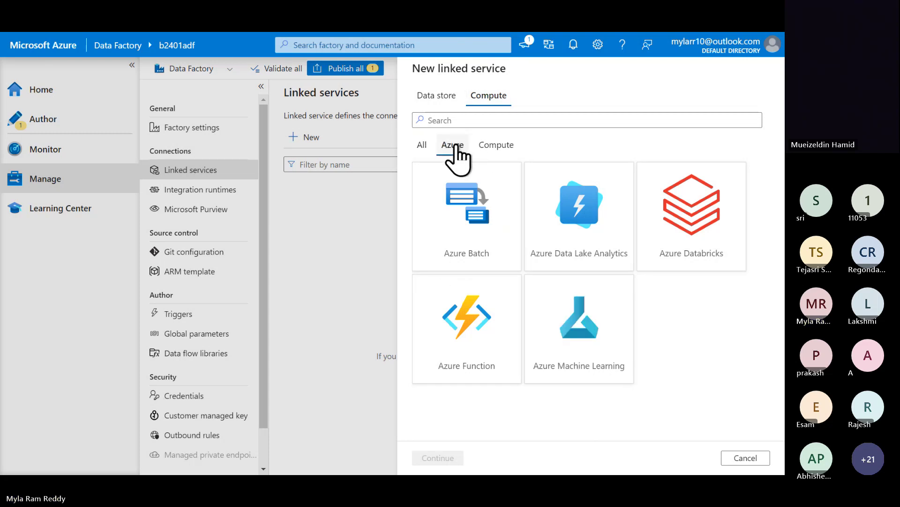
left_click(495, 146)
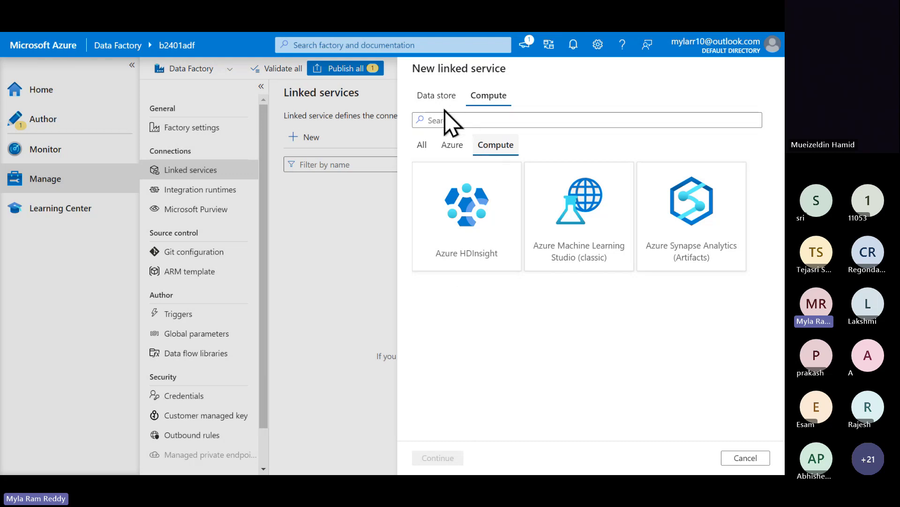
left_click(435, 97)
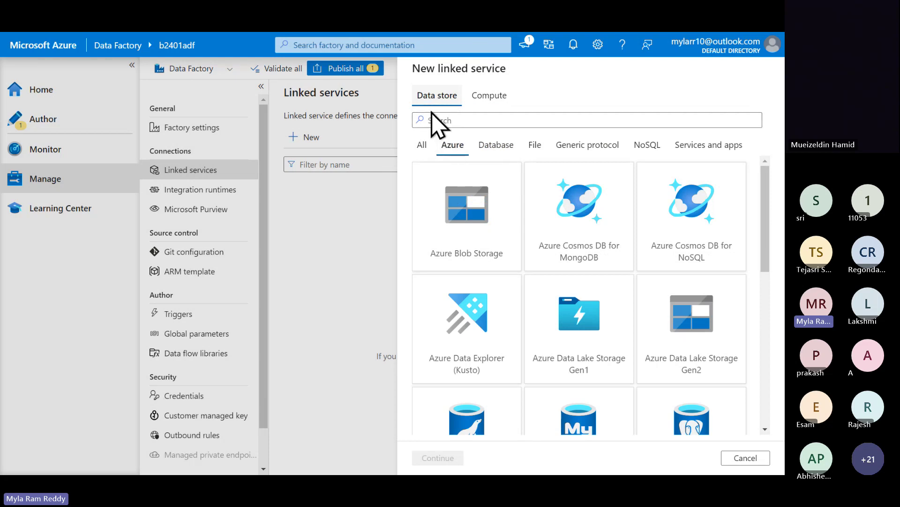
- Choose Azure Blob Storage and name the new linked service ls_for_azure_blob_storage
left_click(450, 252)
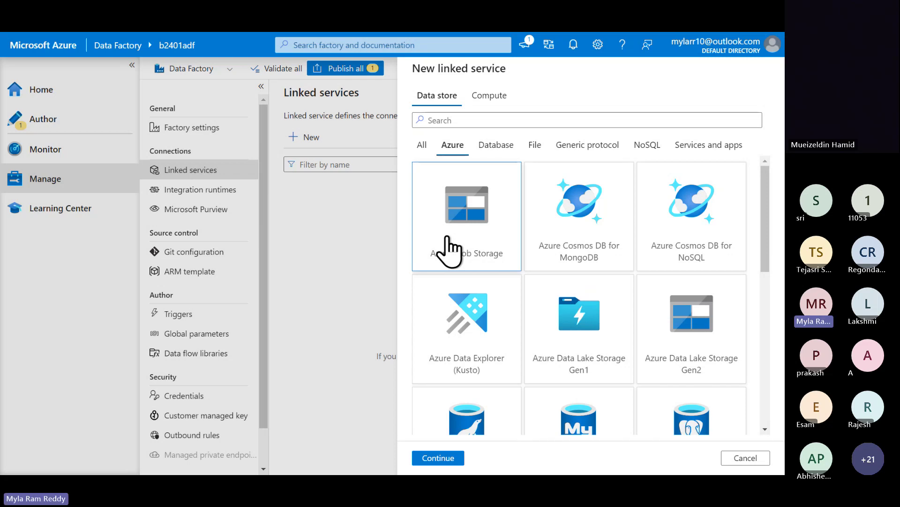
double_click(449, 249)
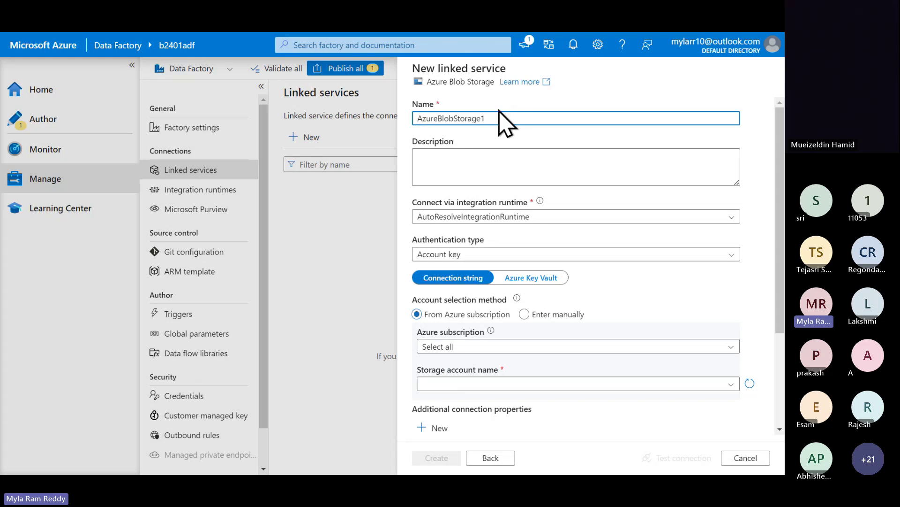
key("BackSpace")
key("BackSpace")
key("BackSpace")
key("BackSpace")
key("BackSpace")
key("BackSpace")
key("BackSpace")
key("BackSpace")
key("BackSpace")
key("BackSpace")
key("BackSpace")
key("BackSpace")
key("BackSpace")
key("BackSpace")
key("BackSpace")
key("BackSpace")
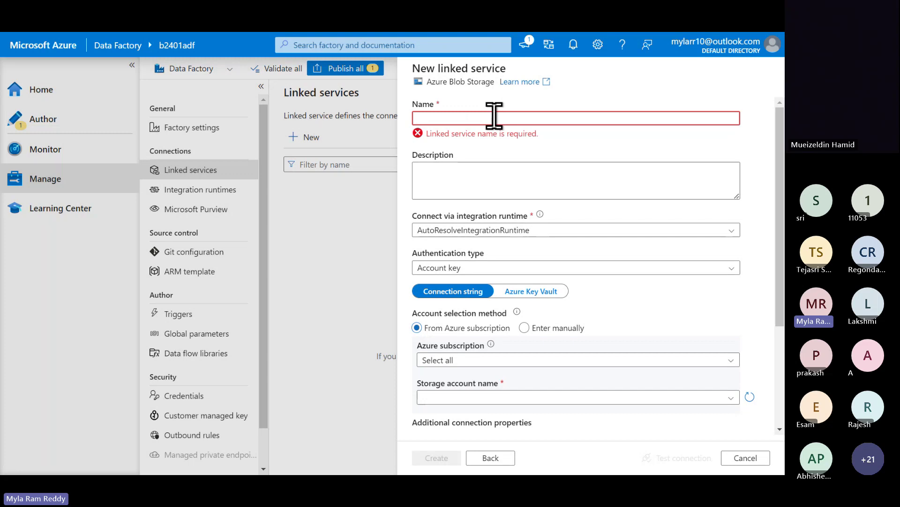
type("ls")
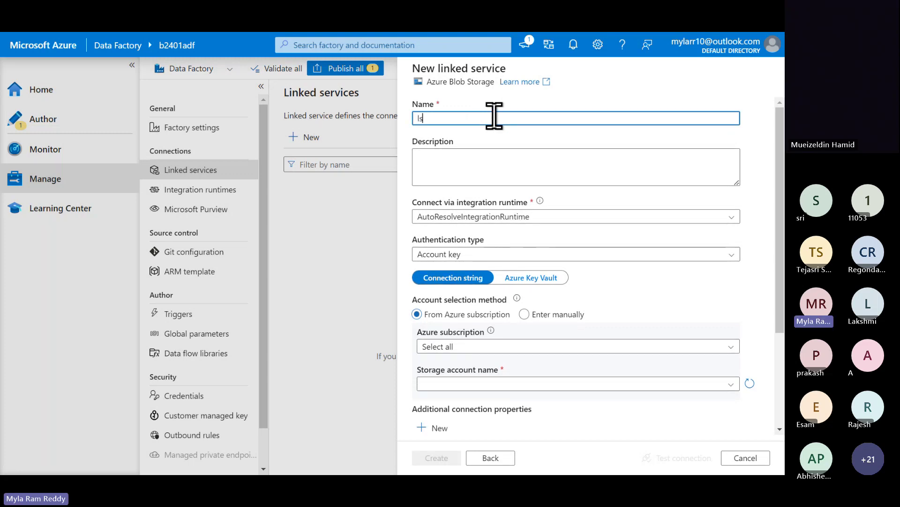
type("_for_")
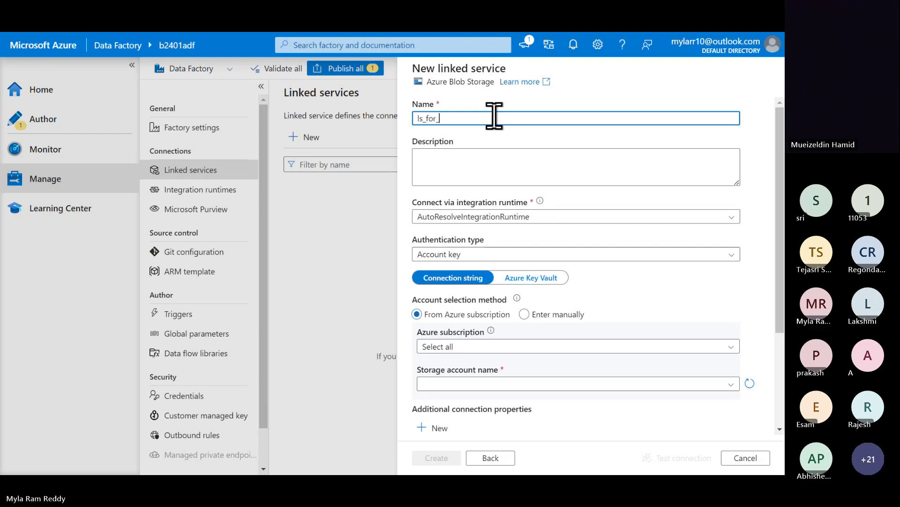
type("azure")
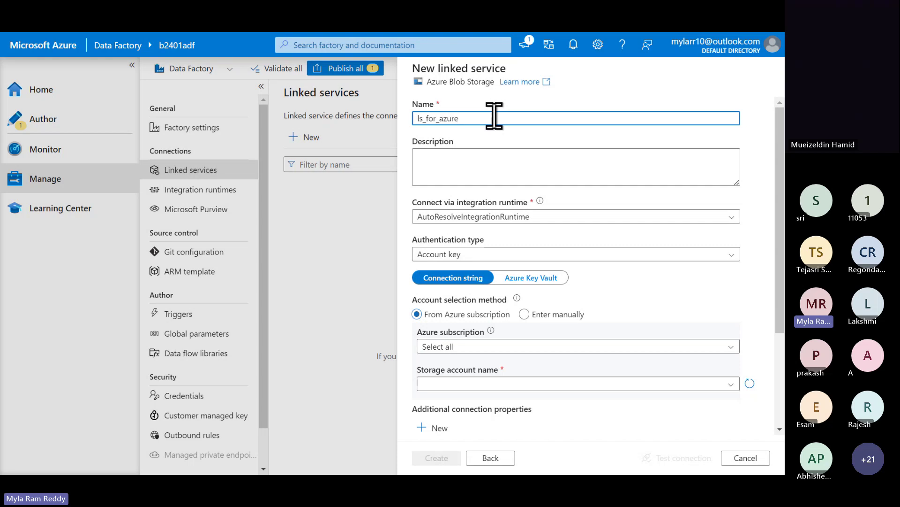
type("_blob_storage")
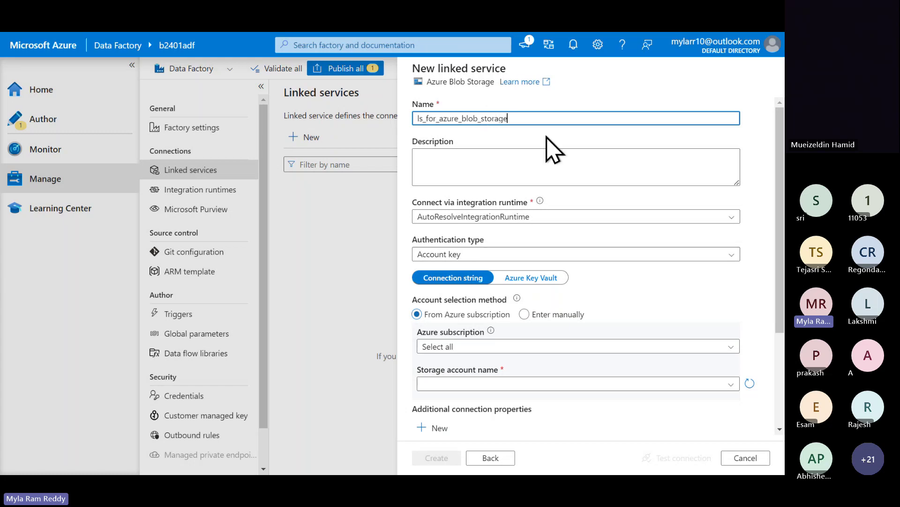
left_click(483, 167)
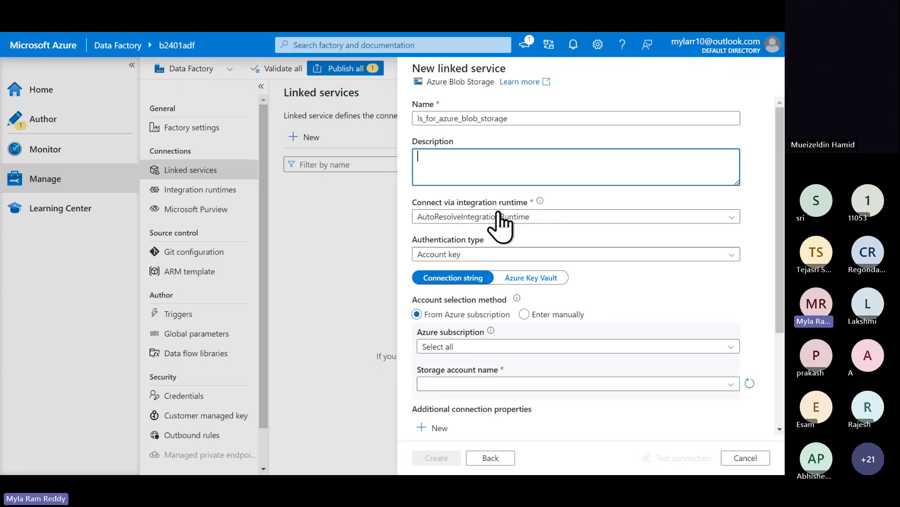
- Keep AutoResolveIntegrationRuntime as the runtime, then discard the unsaved Blob Storage linked service
left_click(538, 218)
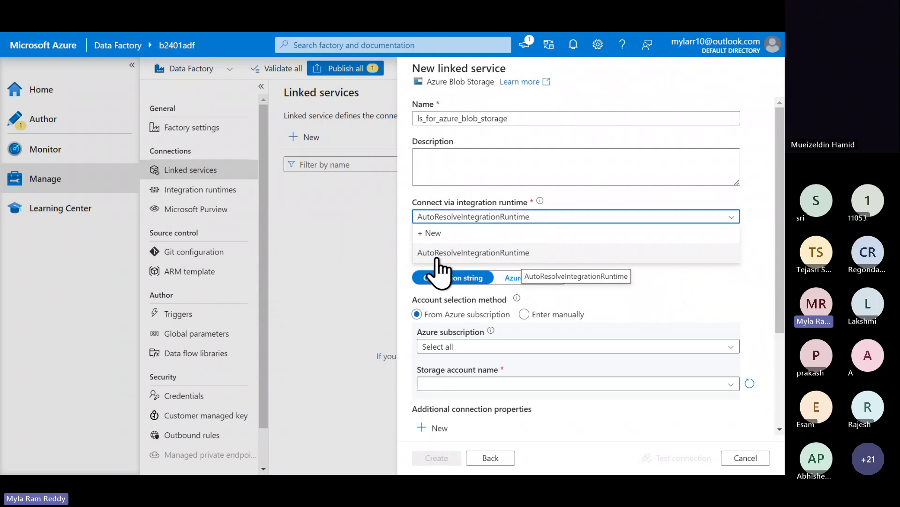
left_click(573, 195)
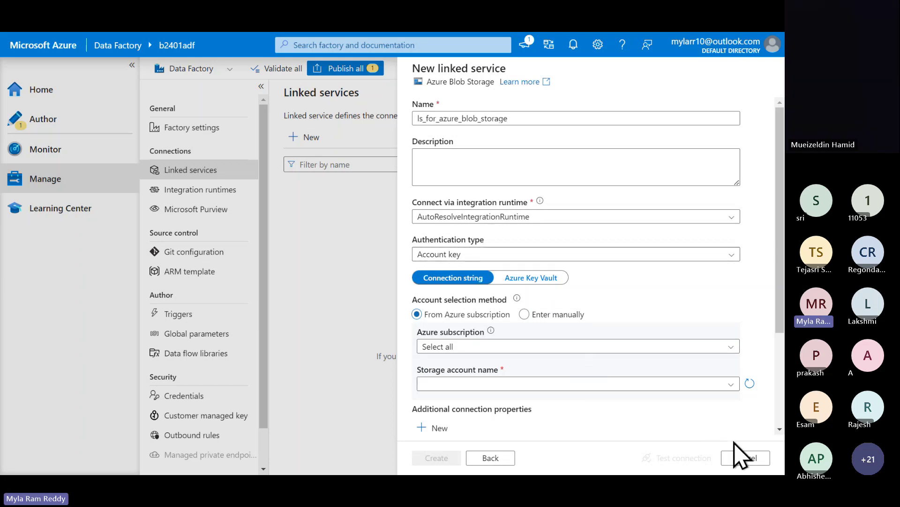
left_click(514, 116)
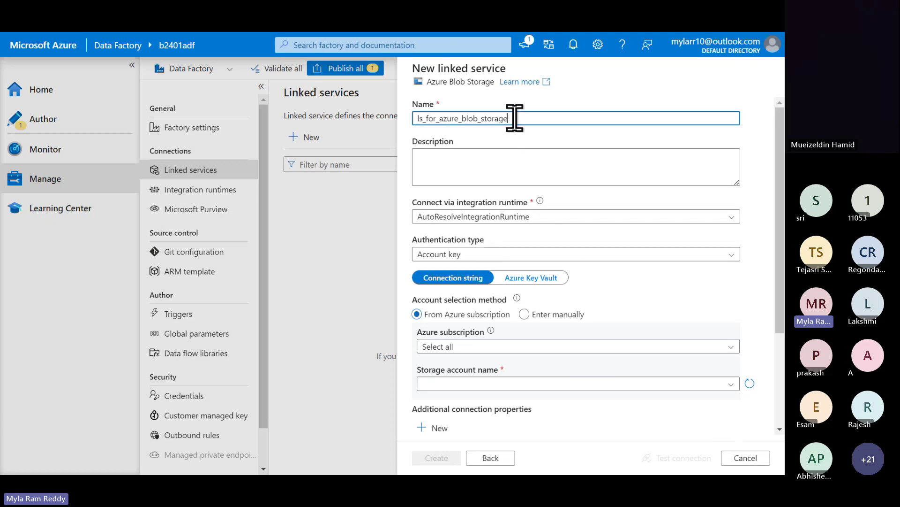
double_click(514, 117)
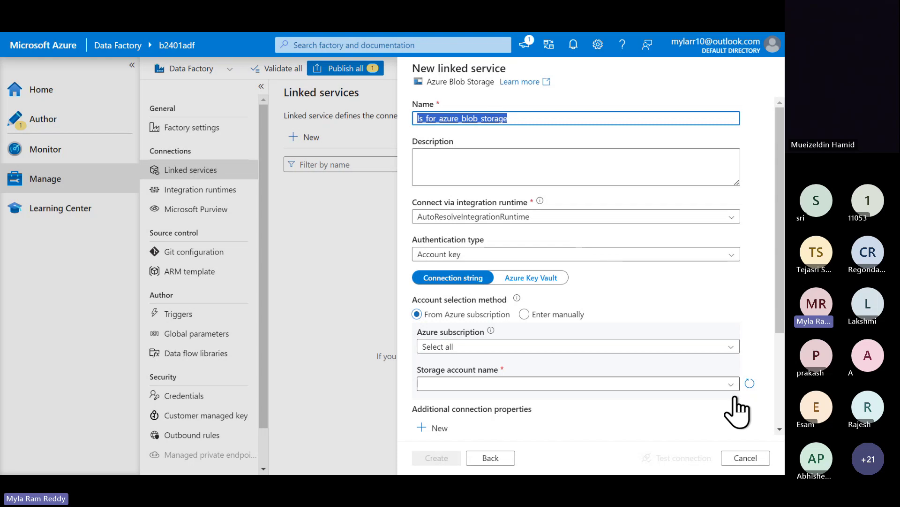
left_click(756, 459)
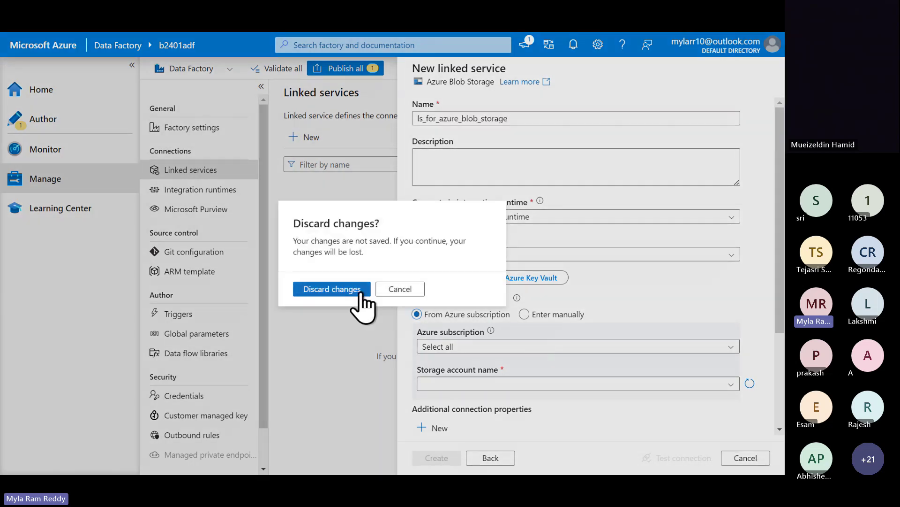
left_click(358, 289)
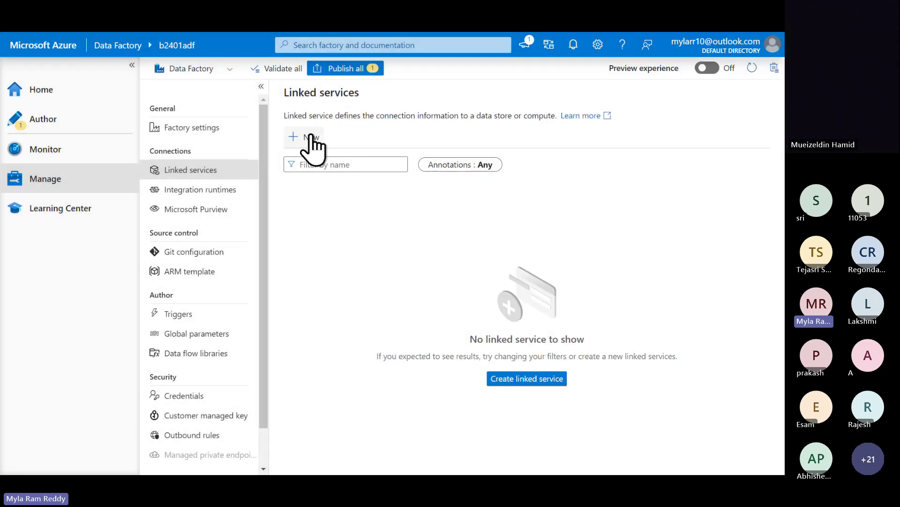
left_click(307, 140)
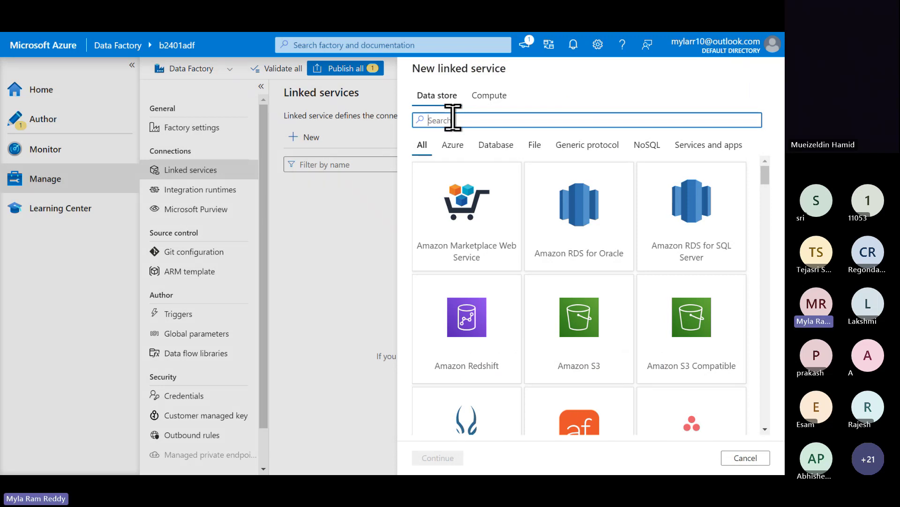
type("sql ser")
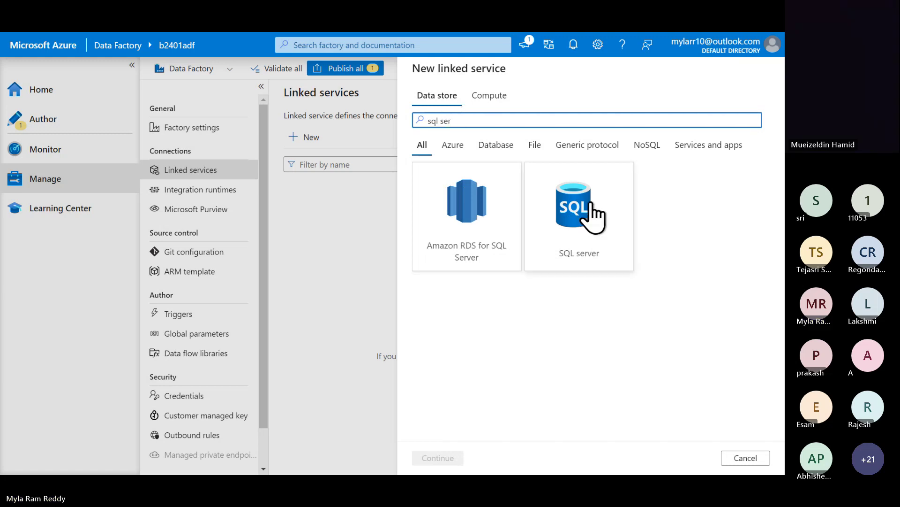
left_click(592, 260)
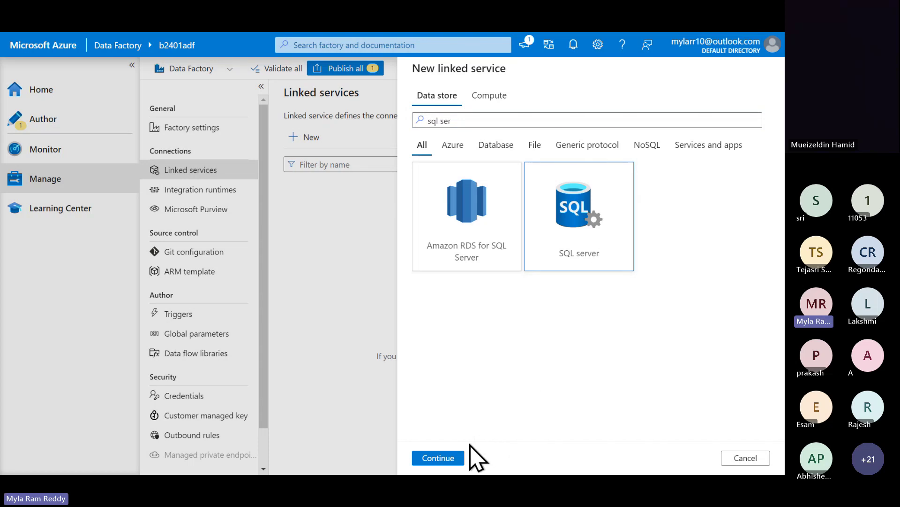
left_click(450, 464)
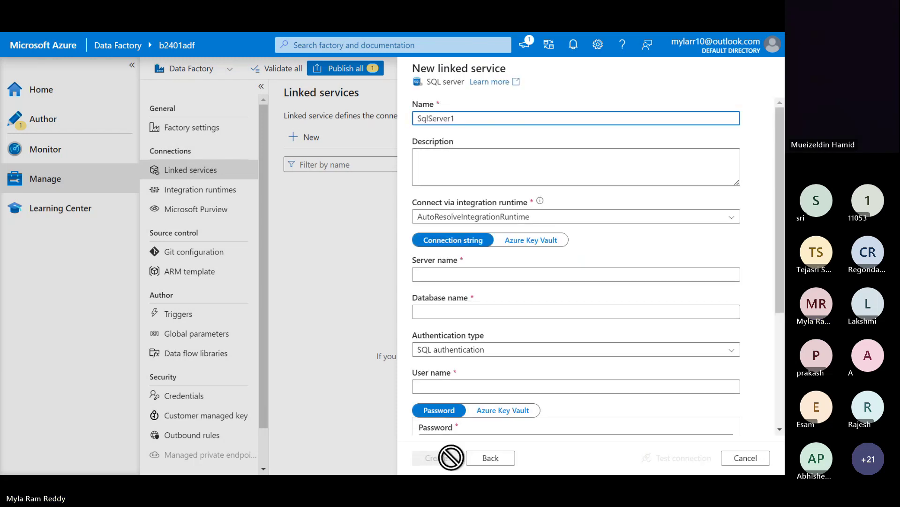
left_click(566, 217)
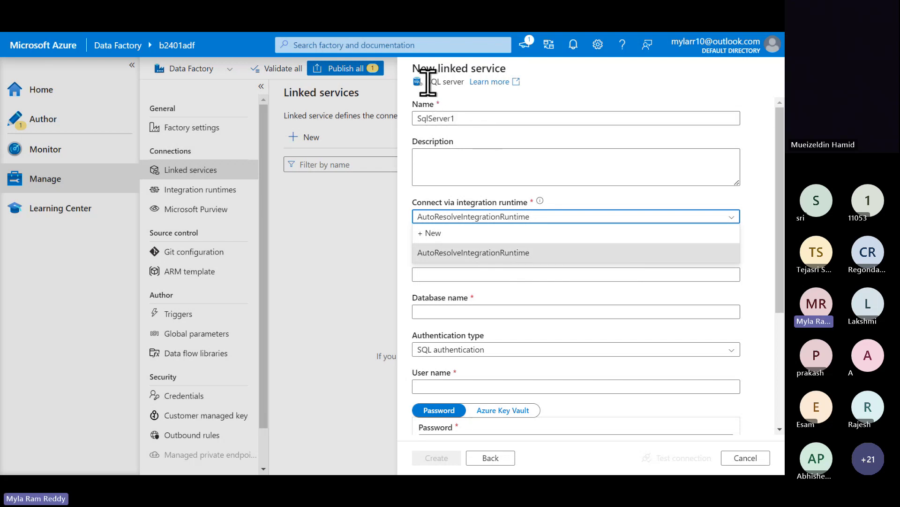
left_click(746, 458)
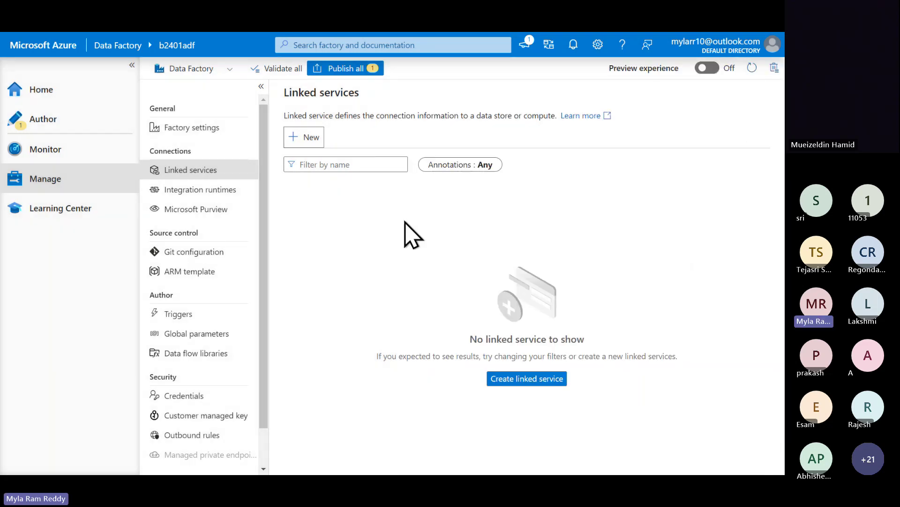
- Start a new linked service and scroll through the Database and Azure connector lists
left_click(312, 139)
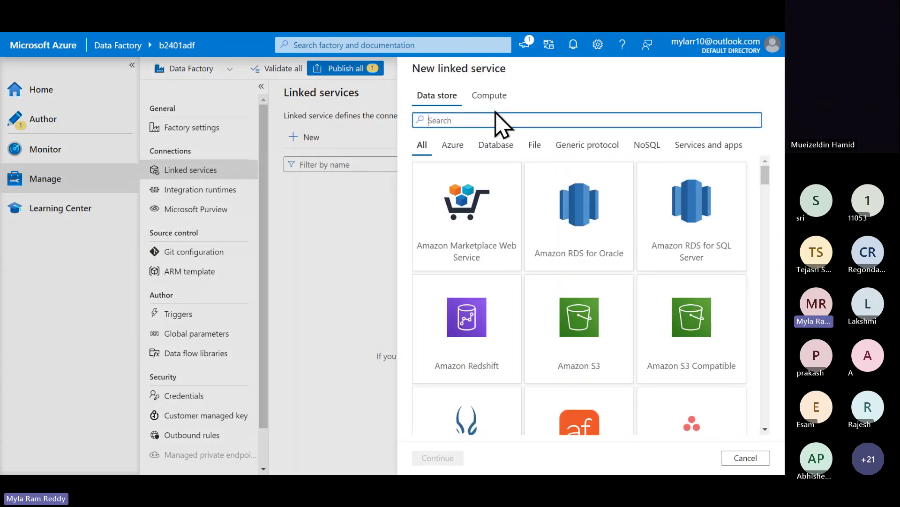
left_click(488, 148)
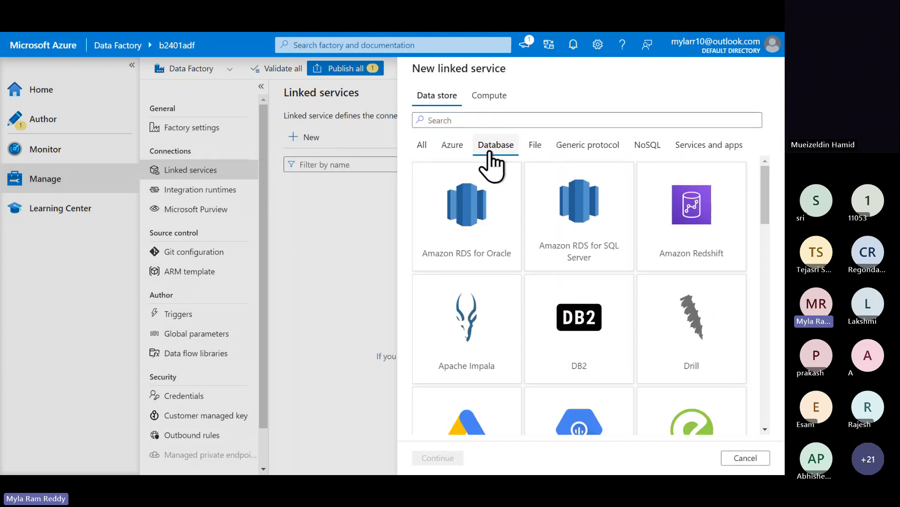
left_click(453, 151)
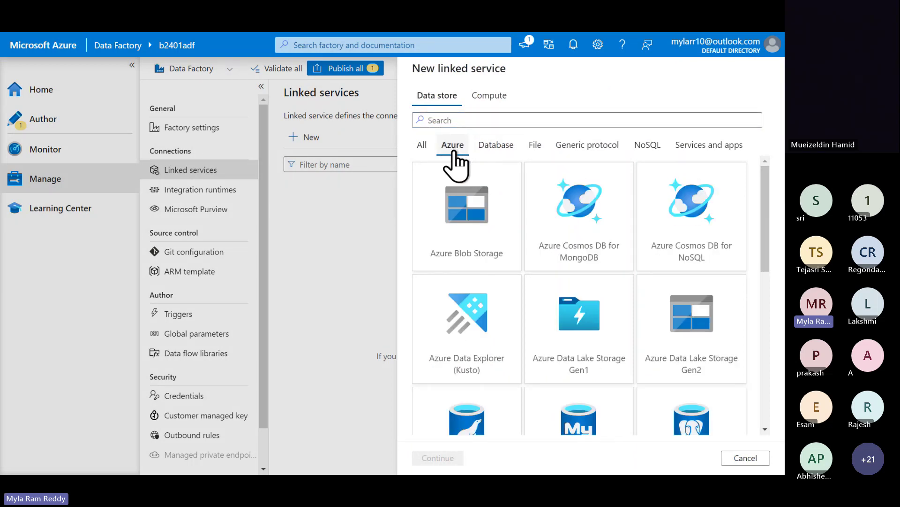
left_click(498, 148)
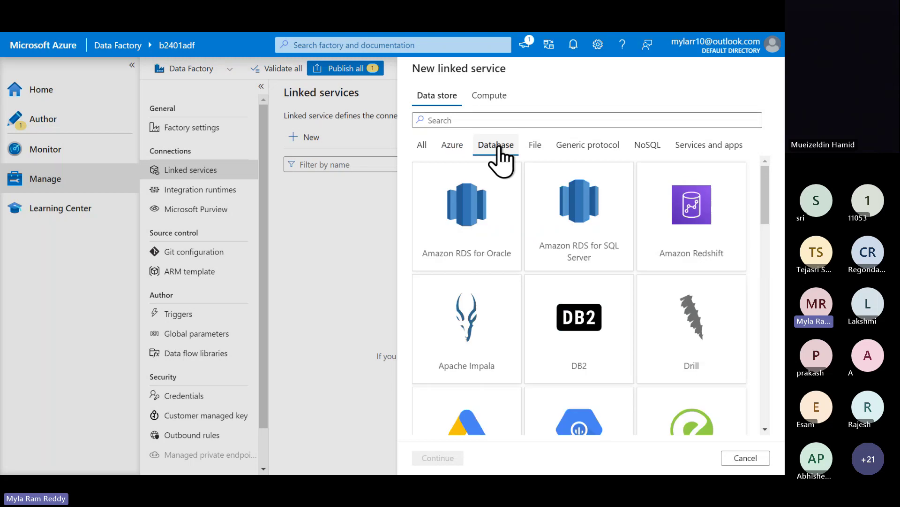
scroll(555, 324, "down", 1)
scroll(554, 324, "down", 10)
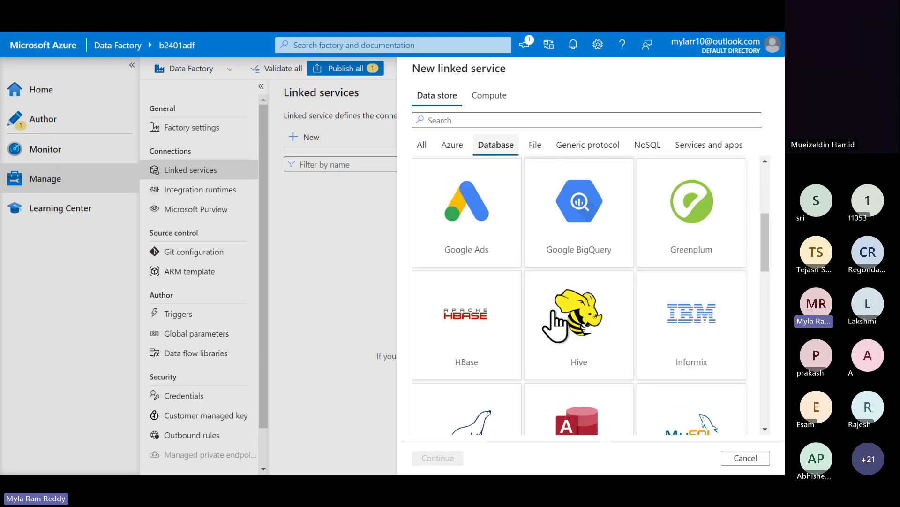
scroll(555, 324, "down", 6)
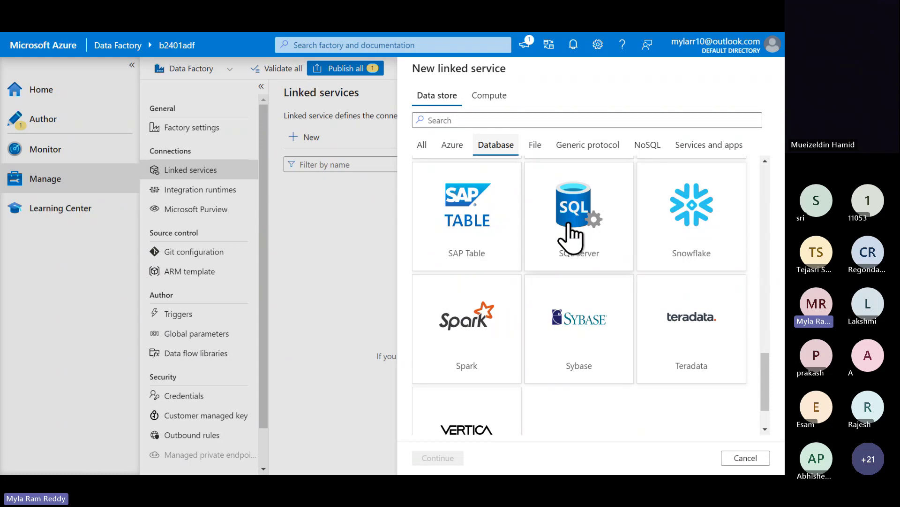
- Select Azure Blob Storage and name the linked service ls_for_azure_blob_storage
left_click(447, 154)
left_click(488, 248)
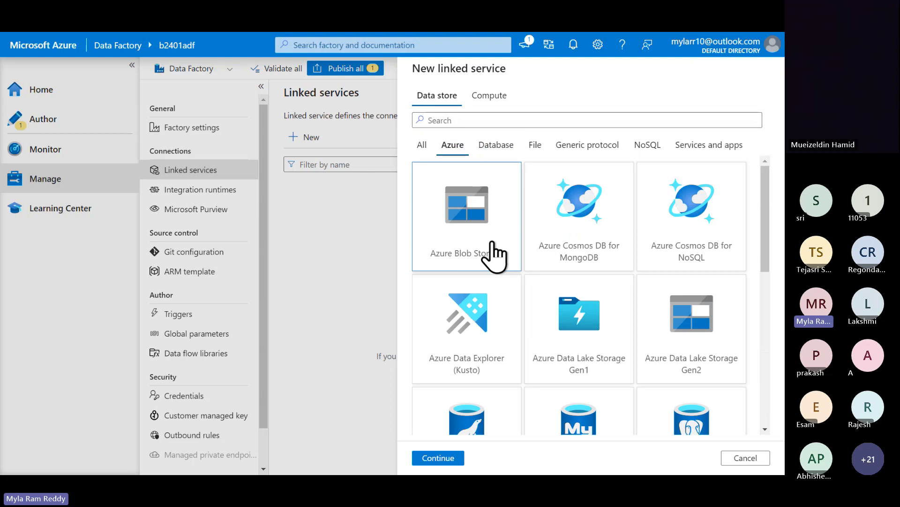
left_click(445, 458)
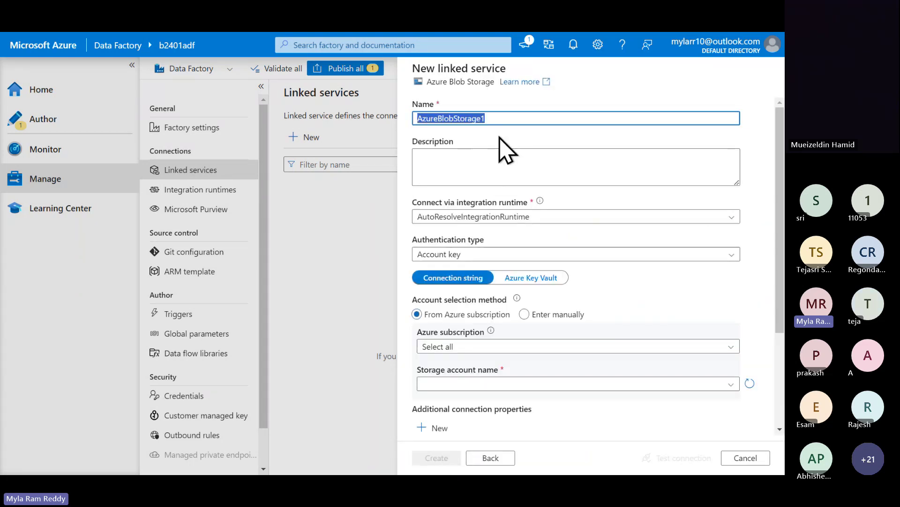
type("ls_for_azure_blob_storage")
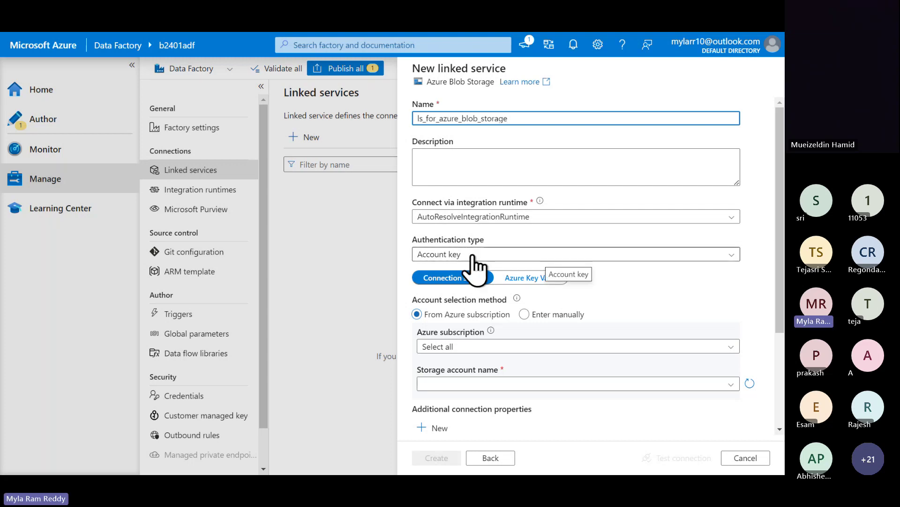
key("alt+Tab")
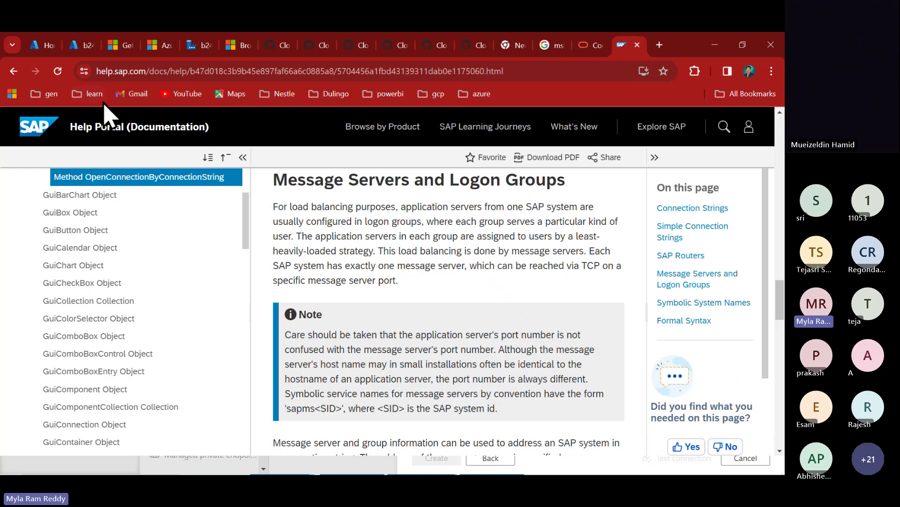
- Navigate through resource group b240123 and storage account b2401sa to the cdrive container's input folder
left_click(47, 46)
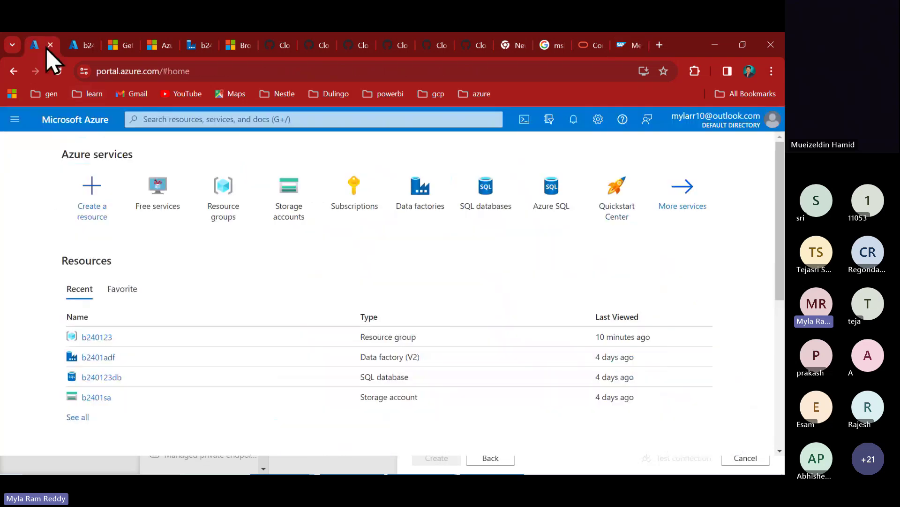
left_click(100, 338)
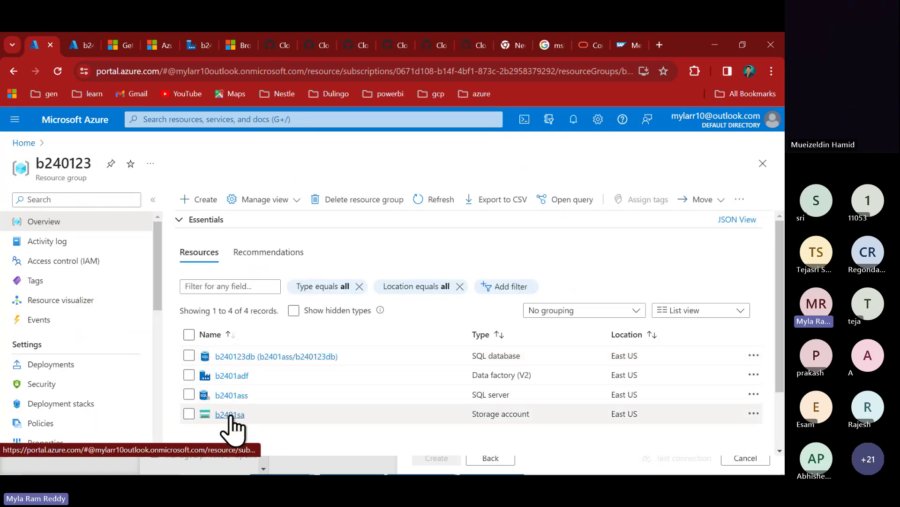
left_click(229, 414)
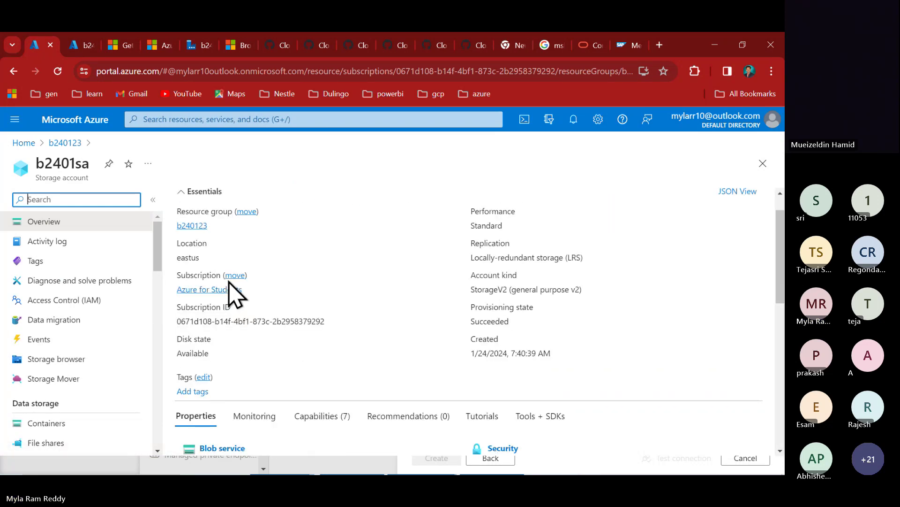
scroll(229, 281, "down", 4)
left_click(214, 274)
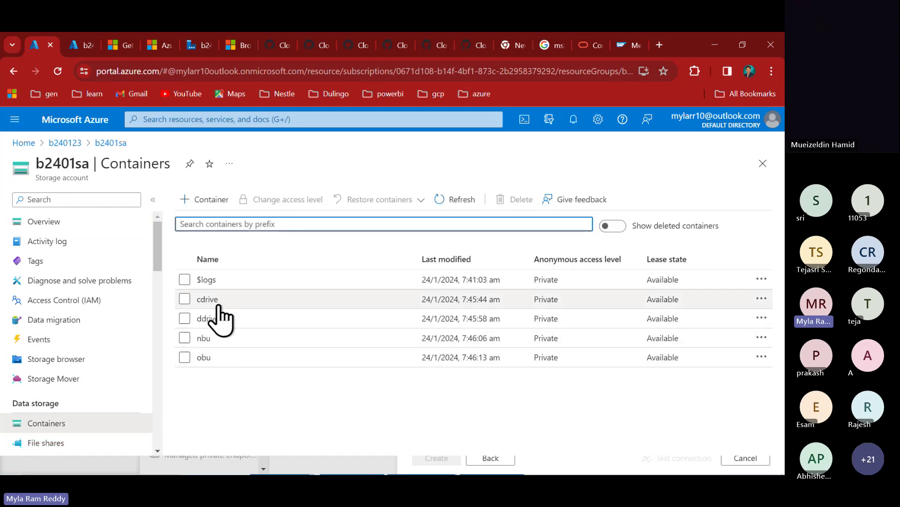
left_click(216, 300)
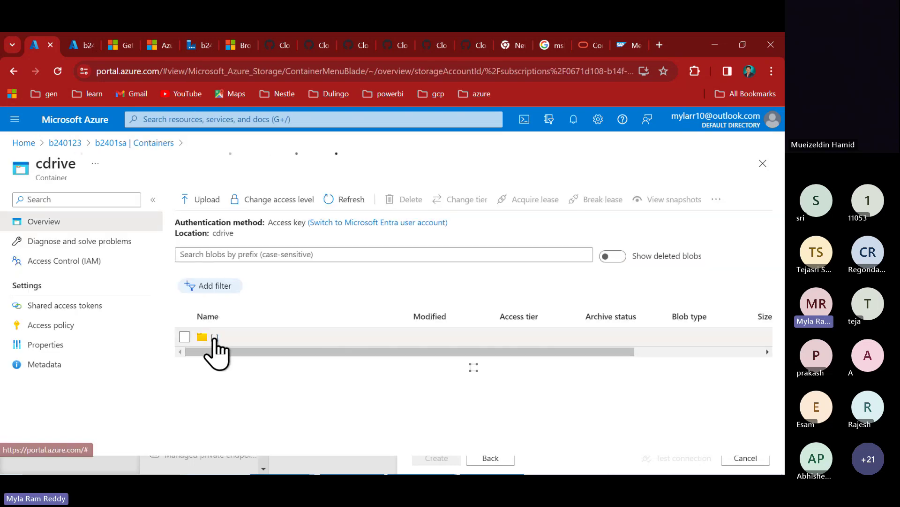
left_click(214, 337)
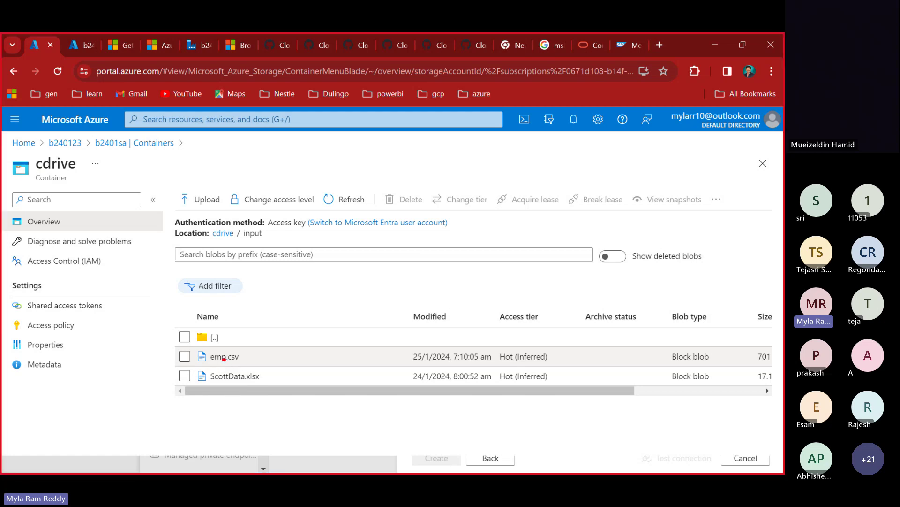
left_click_drag(173, 346, 254, 366)
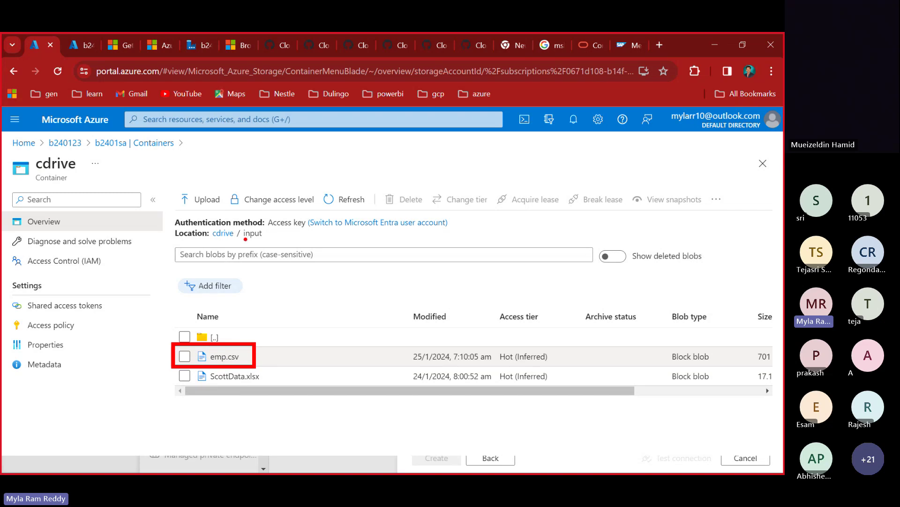
mouse_move(245, 239)
left_mouse_down()
mouse_move(265, 239)
mouse_move(228, 239)
left_mouse_up()
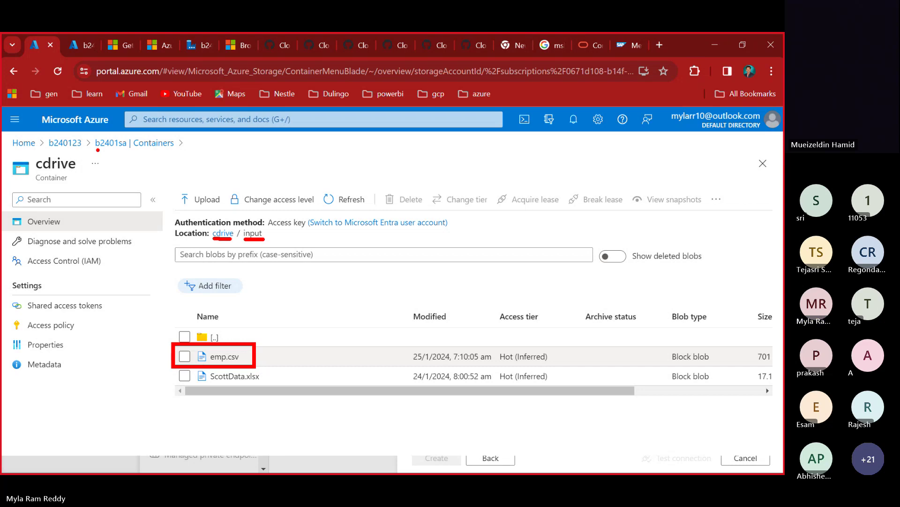
mouse_move(97, 151)
left_mouse_down()
mouse_move(122, 150)
mouse_move(110, 190)
mouse_move(143, 230)
mouse_move(200, 248)
mouse_move(217, 243)
mouse_move(249, 253)
mouse_move(254, 241)
mouse_move(268, 303)
mouse_move(247, 341)
left_mouse_up()
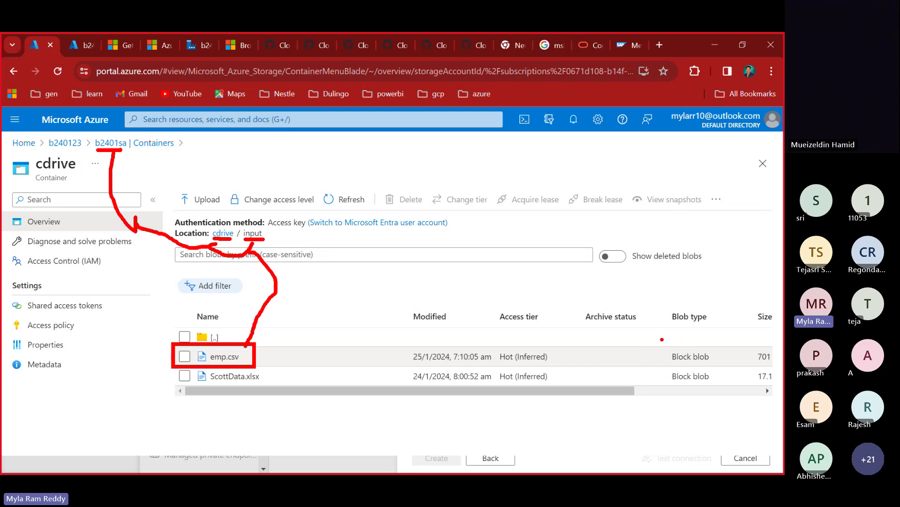
left_click_drag(662, 338, 715, 372)
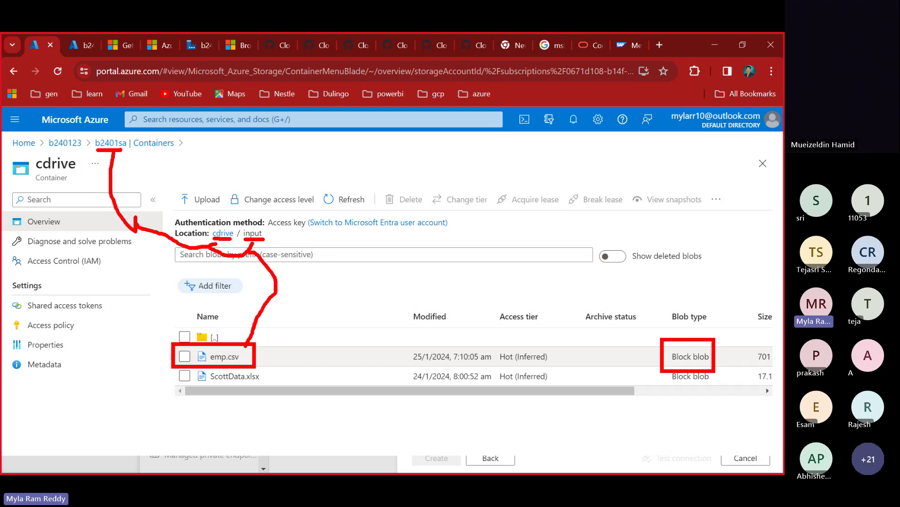
key("Escape")
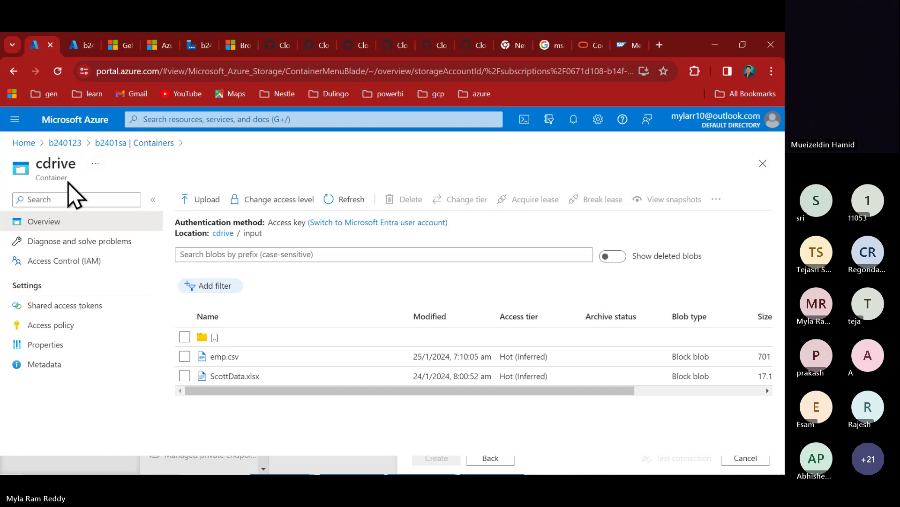
- Annotate b2401sa's Containers page with 'Linked Service(storage Account level)', then head back to Data Factory
left_click(112, 146)
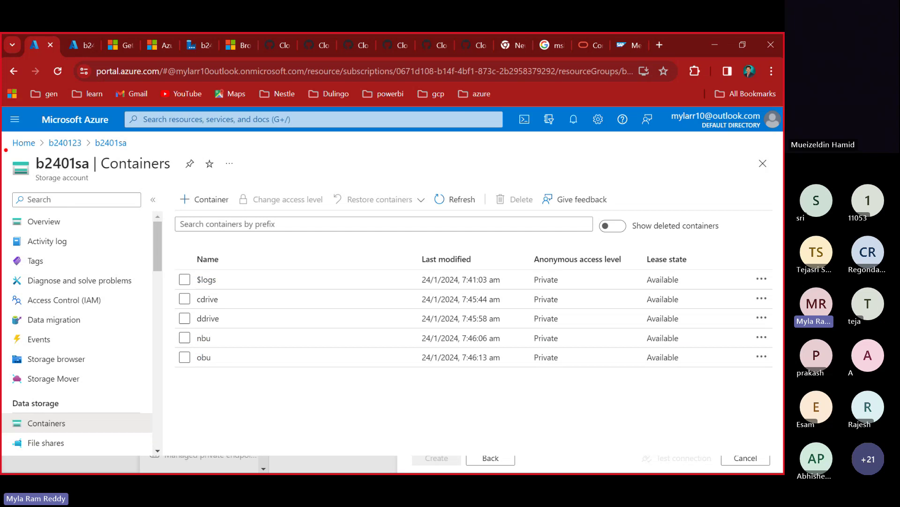
mouse_move(6, 150)
left_mouse_down()
mouse_move(90, 184)
mouse_move(192, 182)
mouse_move(155, 237)
mouse_move(138, 308)
mouse_move(173, 307)
mouse_move(149, 332)
mouse_move(182, 318)
mouse_move(175, 337)
mouse_move(127, 336)
mouse_move(179, 368)
left_mouse_up()
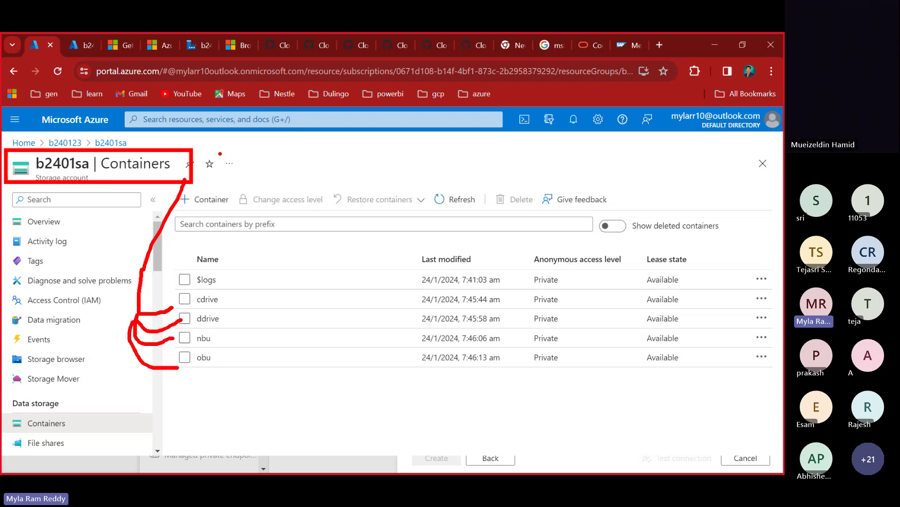
mouse_move(220, 153)
left_mouse_down()
mouse_move(268, 158)
mouse_move(252, 173)
left_mouse_up()
left_click_drag(303, 154, 303, 179)
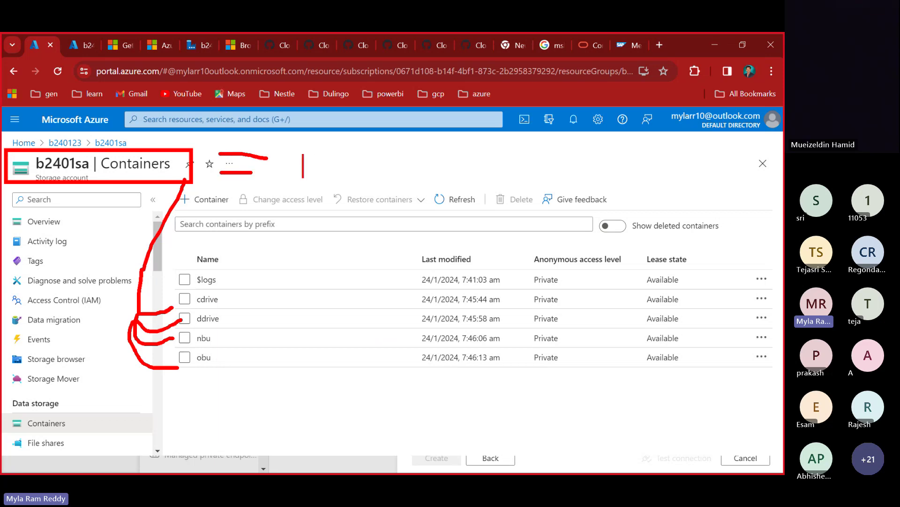
type("Linked S")
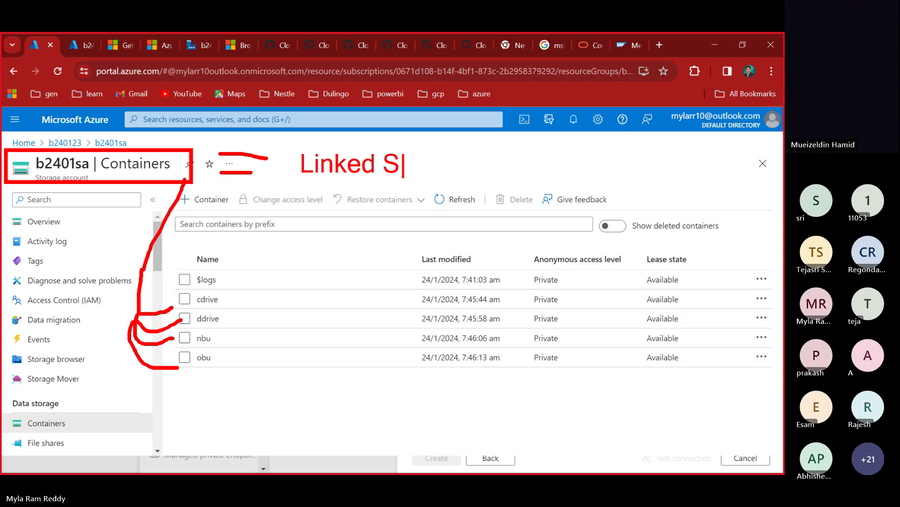
type("ervice")
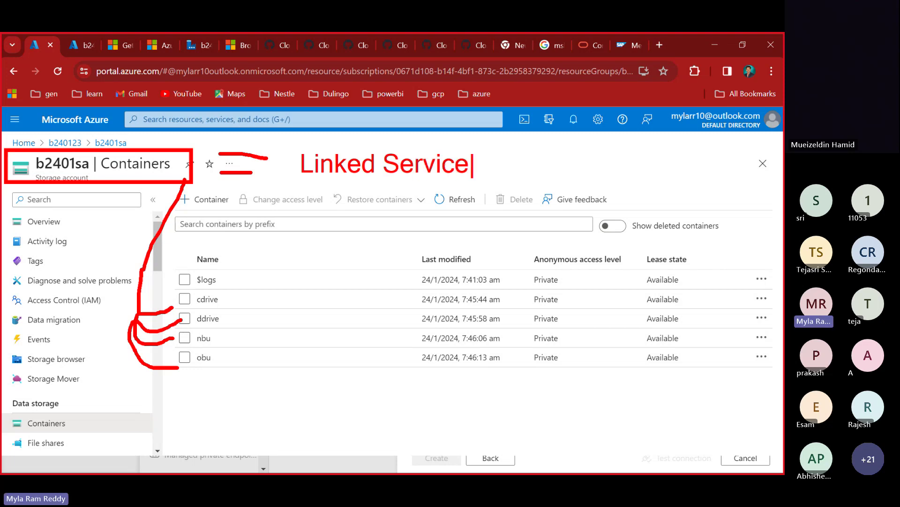
type("(stora")
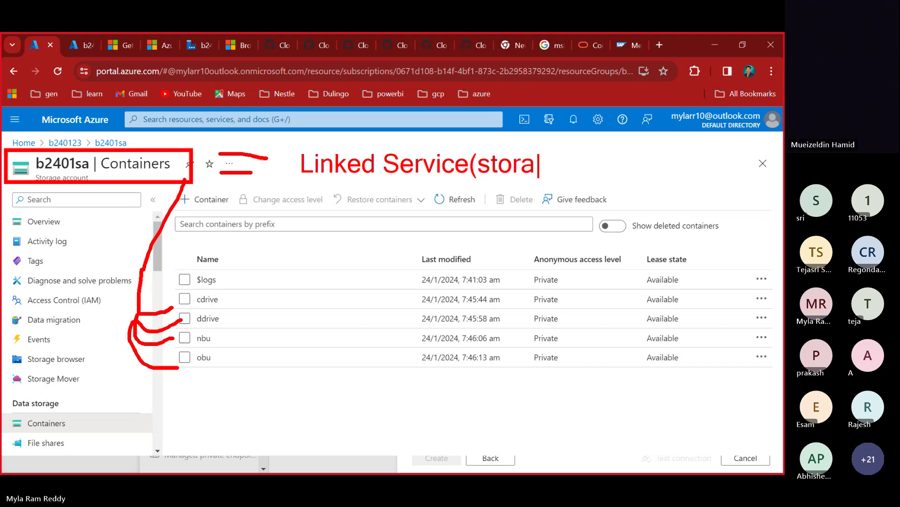
type("ge Account ")
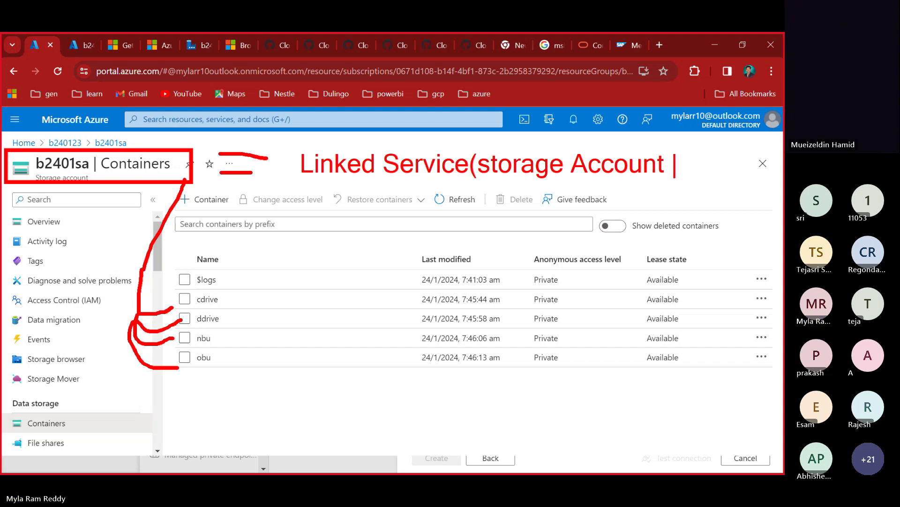
type("Ievel)")
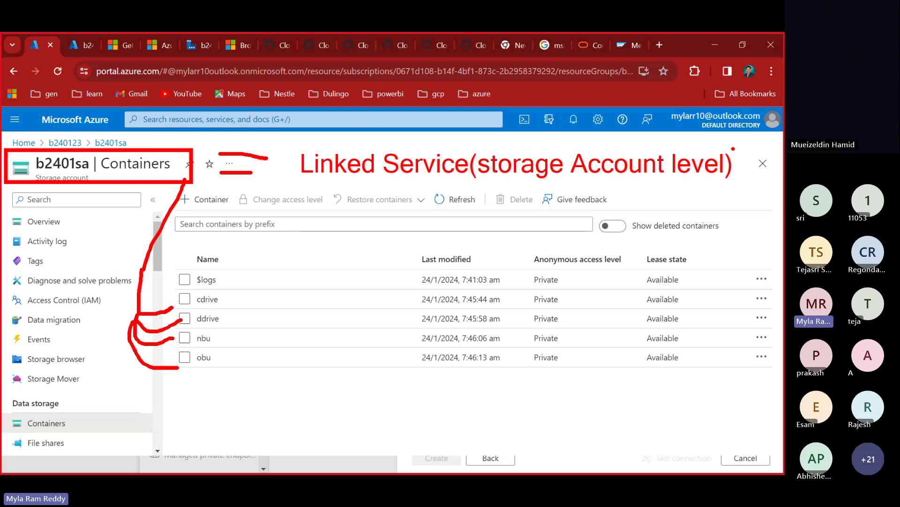
key("Escape")
key("alt+Tab")
key("alt+Tab")
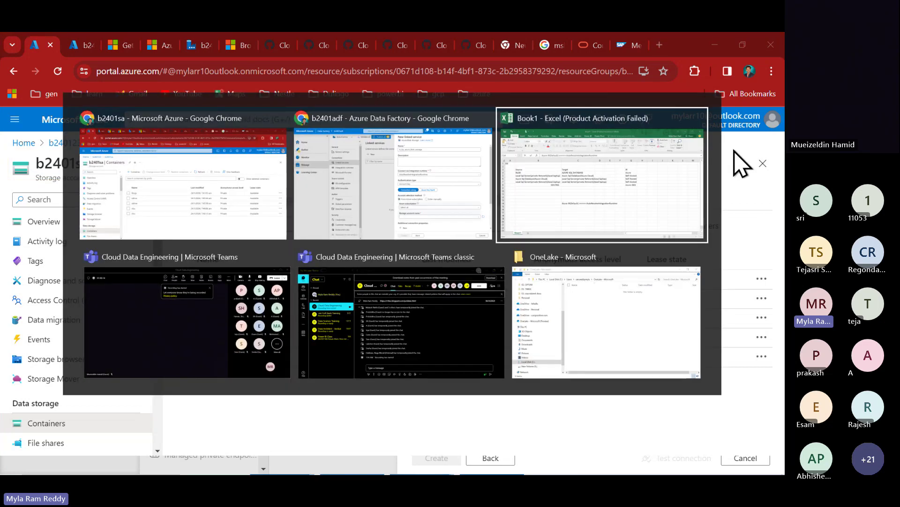
- Keep Account key authentication and select storage account b2401sa under the Azure for Students subscription
key("alt+shift+Tab")
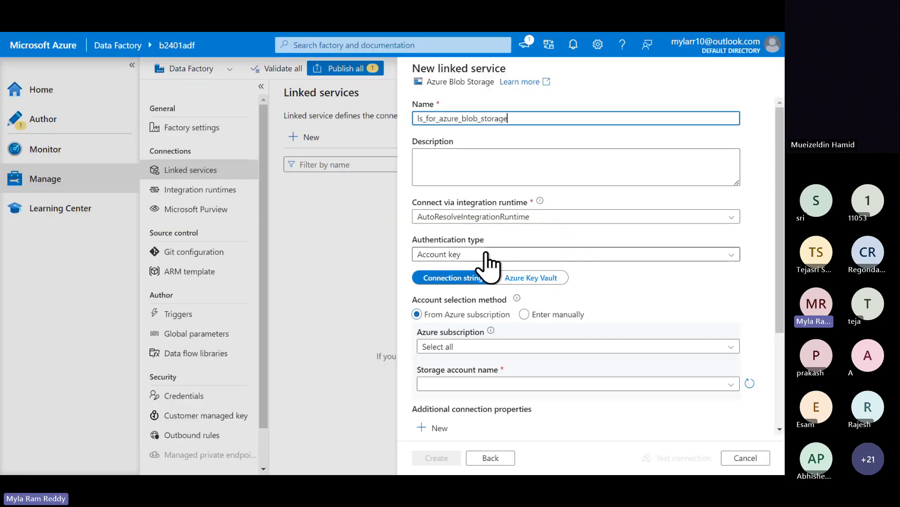
left_click(488, 254)
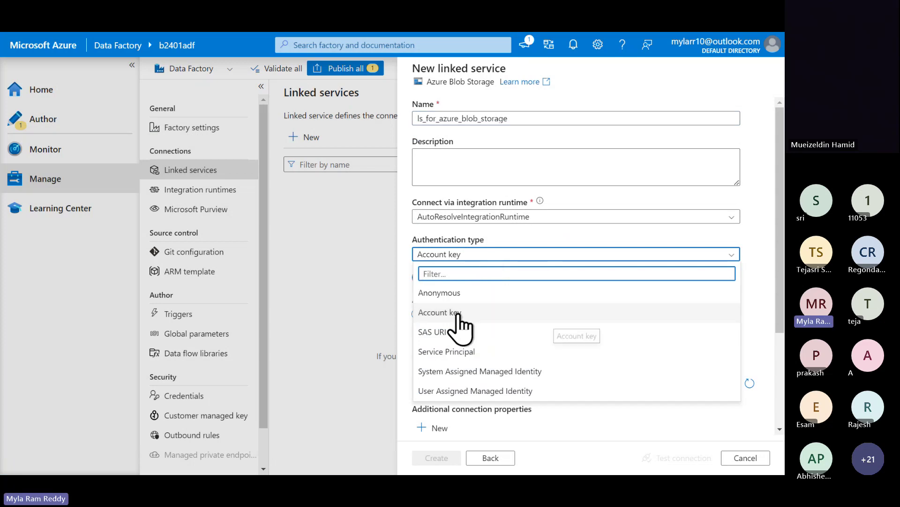
left_click(624, 438)
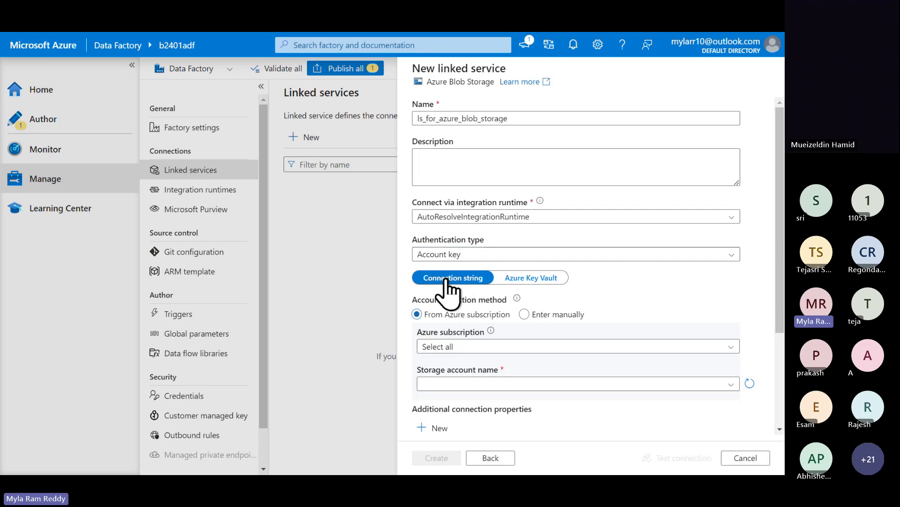
left_click(462, 347)
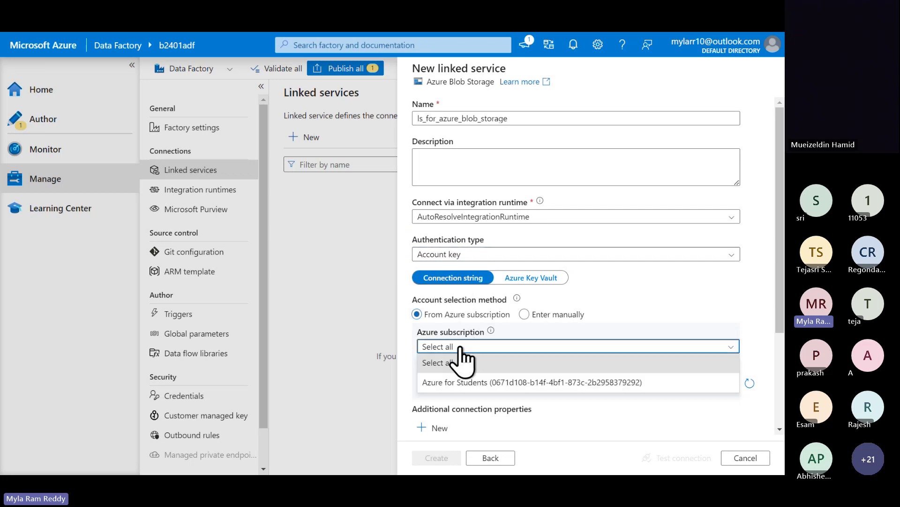
left_click(463, 382)
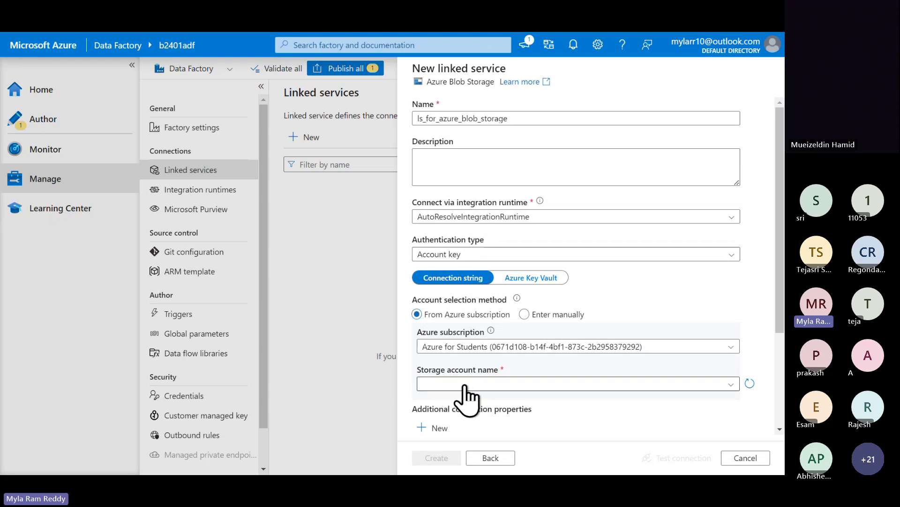
left_click(466, 384)
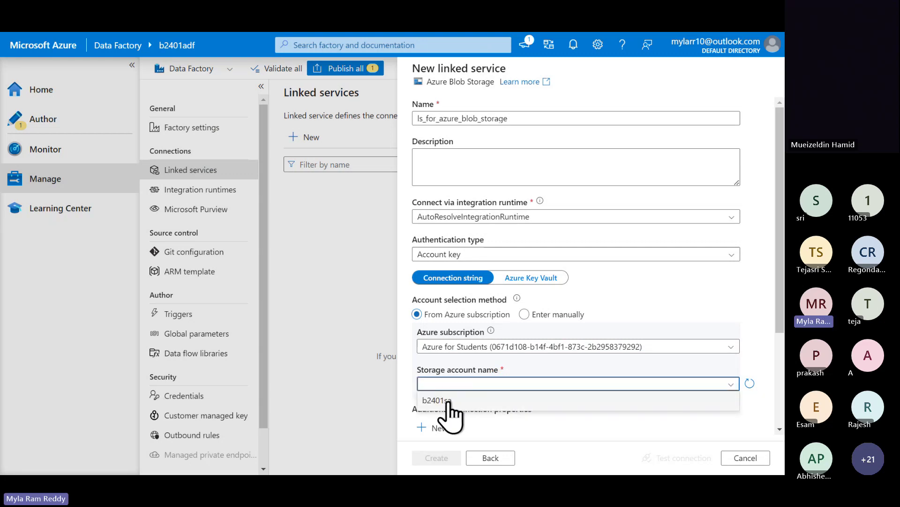
left_click(447, 400)
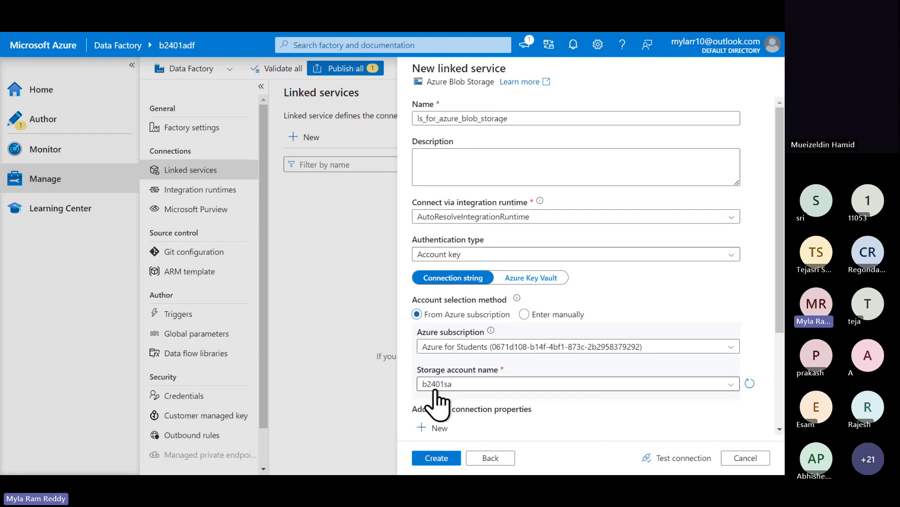
scroll(437, 402, "down", 2)
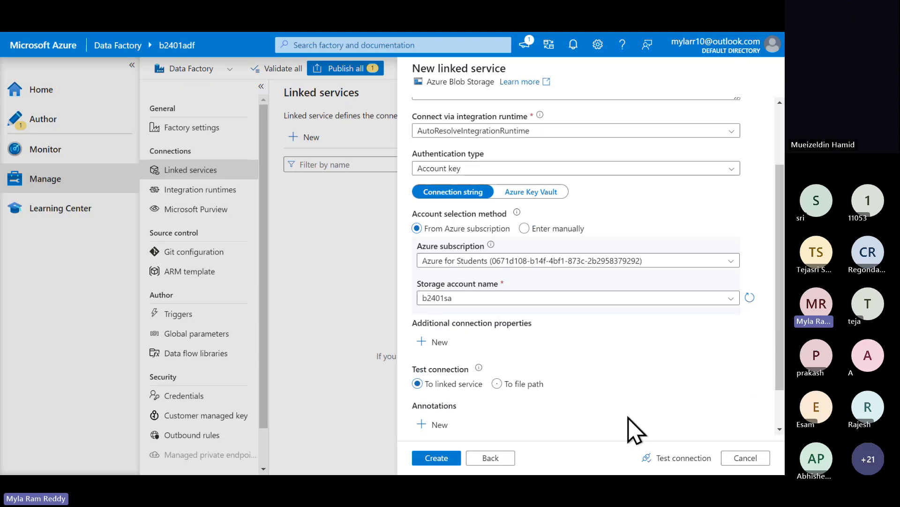
- Test the b2401sa connection and highlight the 'Connection successful' result
left_click(667, 458)
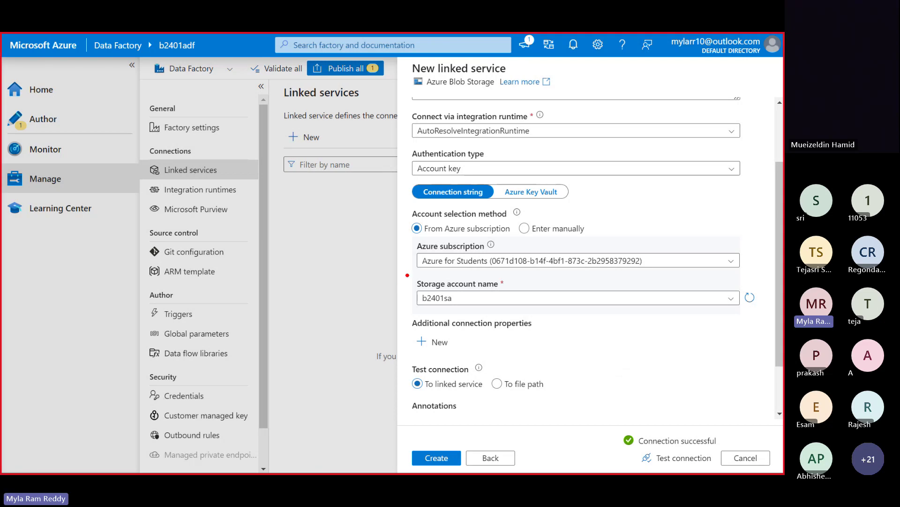
left_click_drag(407, 275, 517, 317)
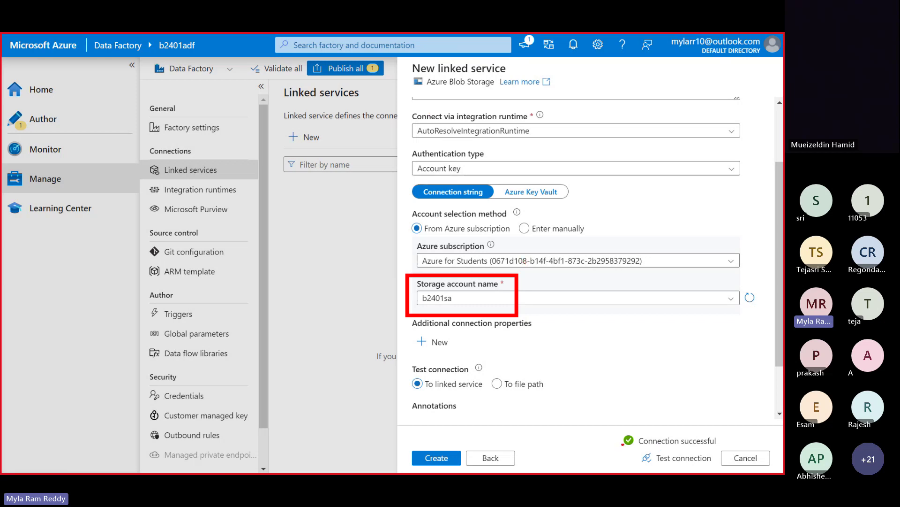
mouse_move(606, 408)
left_mouse_down()
mouse_move(636, 440)
mouse_move(726, 464)
left_mouse_up()
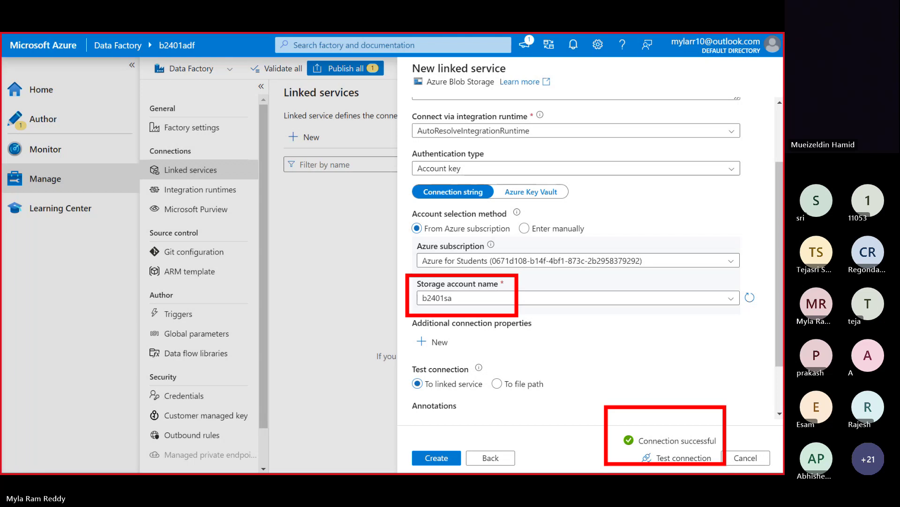
- Create the ls_for_azure_blob_storage linked service and return to the portal's Containers page
left_click(728, 461)
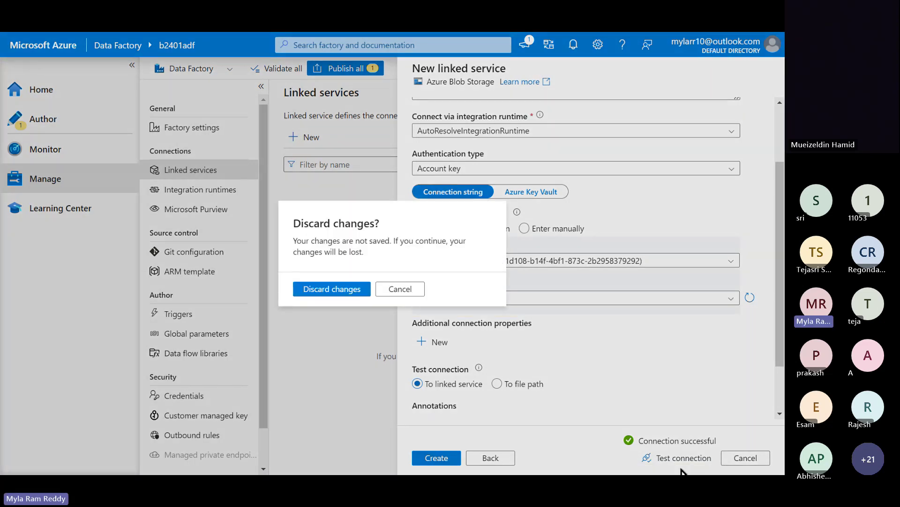
left_click(423, 292)
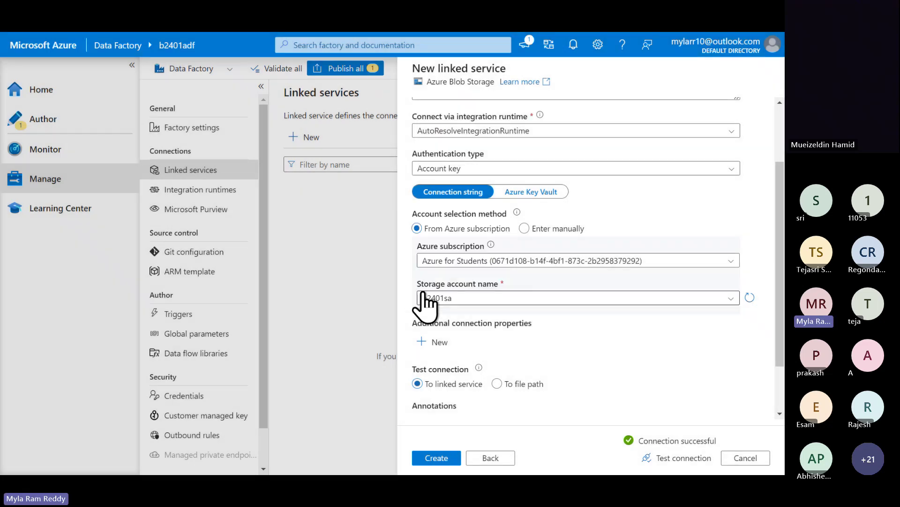
left_click(448, 459)
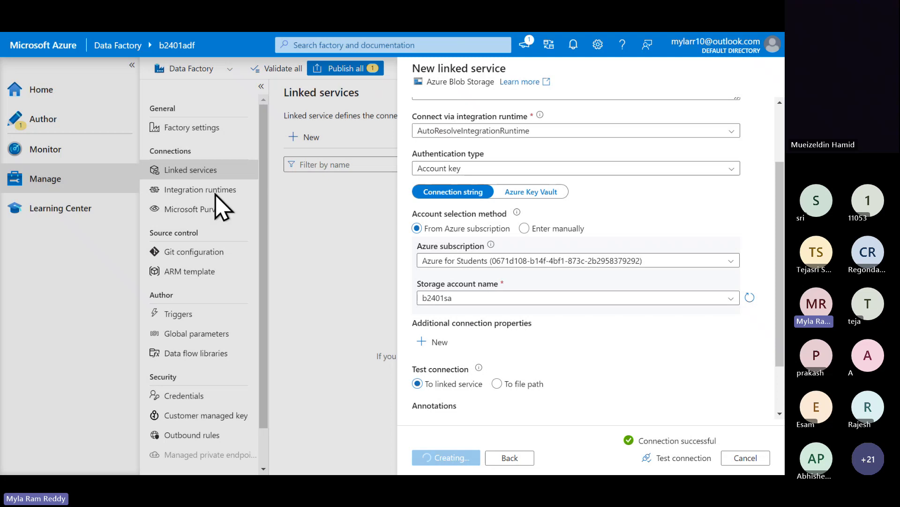
key("alt+Tab")
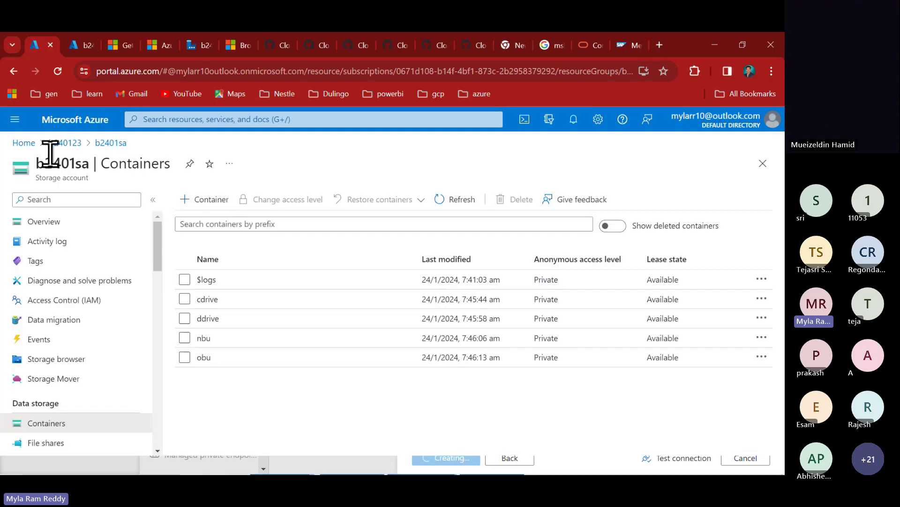
- Start a new storage account from the Storage accounts list and name it b2401secondsa
left_click(25, 144)
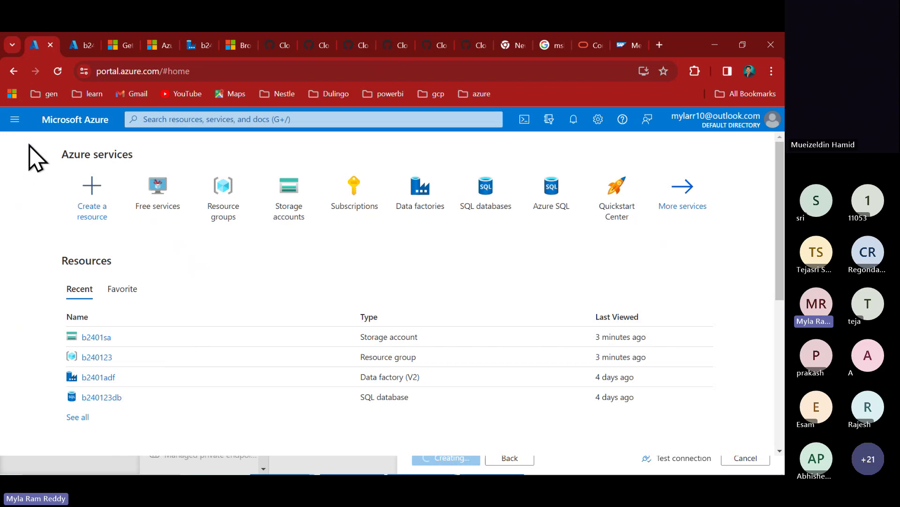
left_click(285, 212)
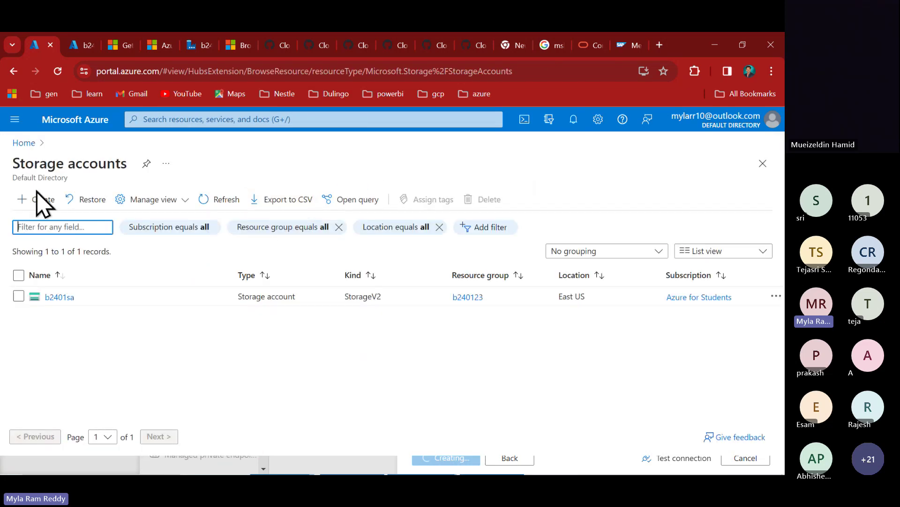
left_click(41, 201)
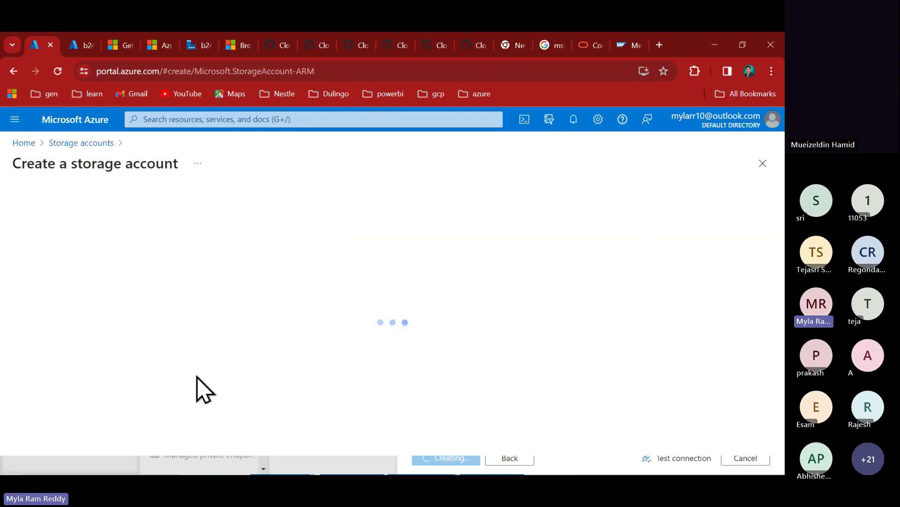
scroll(288, 372, "down", 4)
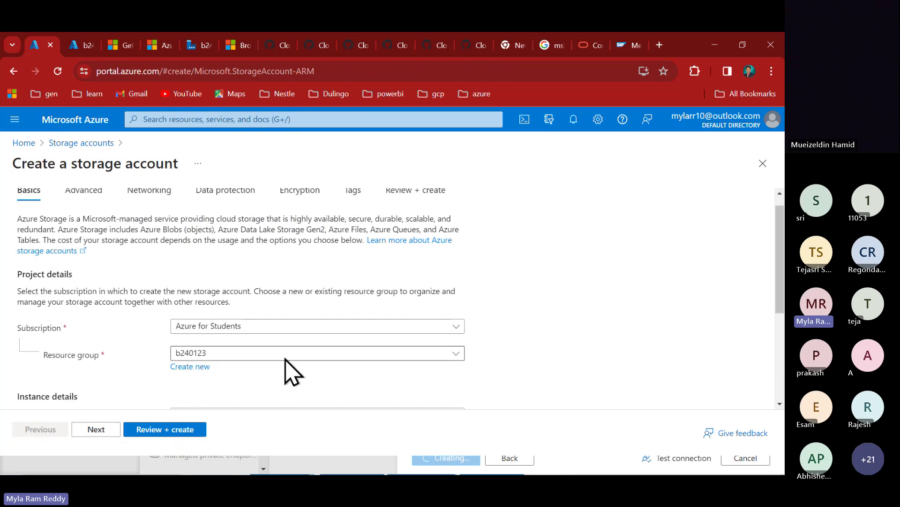
left_click(198, 237)
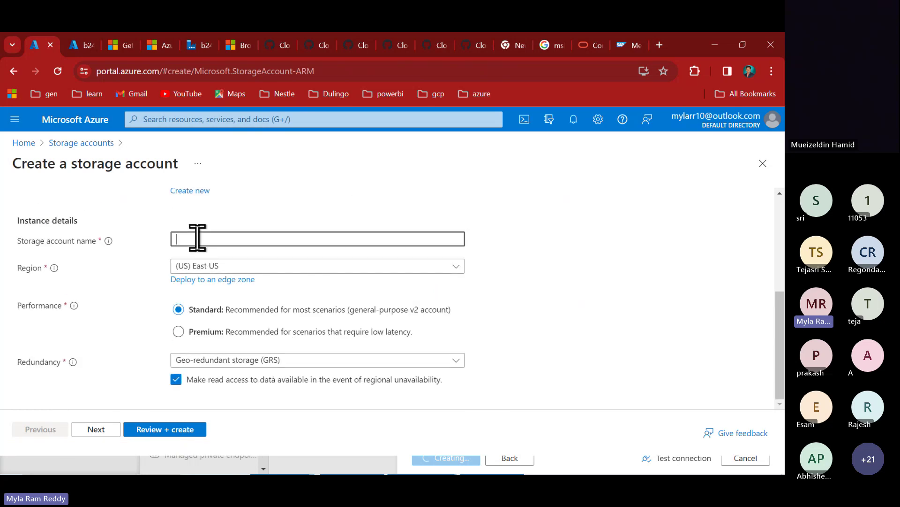
type("b24")
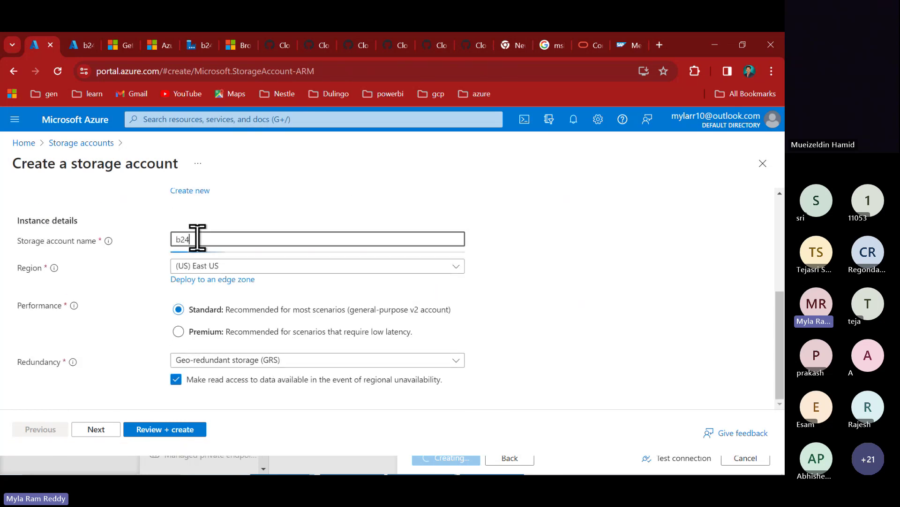
type("01aecondsa")
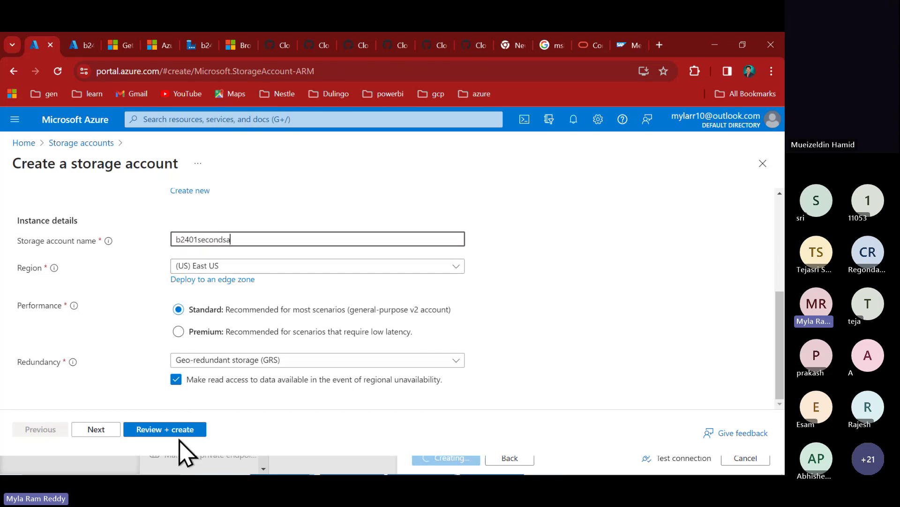
- Choose locally-redundant storage (LRS), review and create the account, then return to Home
left_click(259, 365)
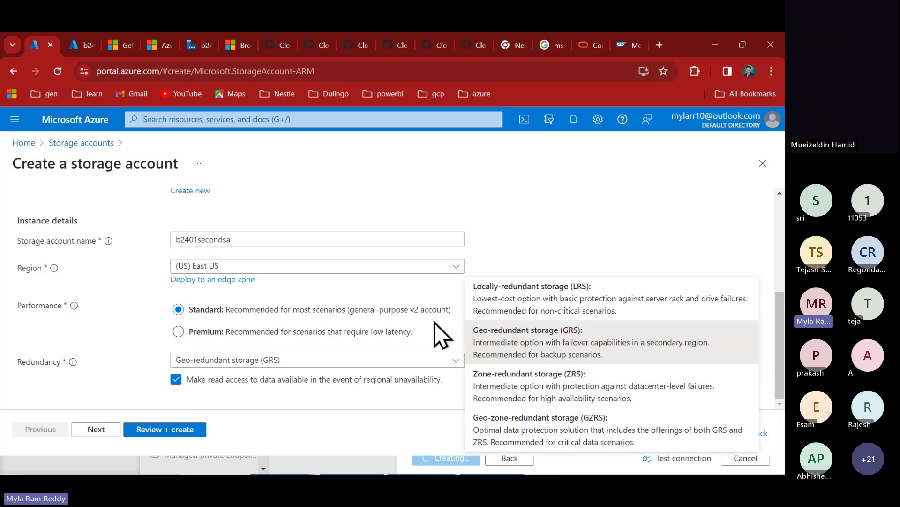
left_click(522, 292)
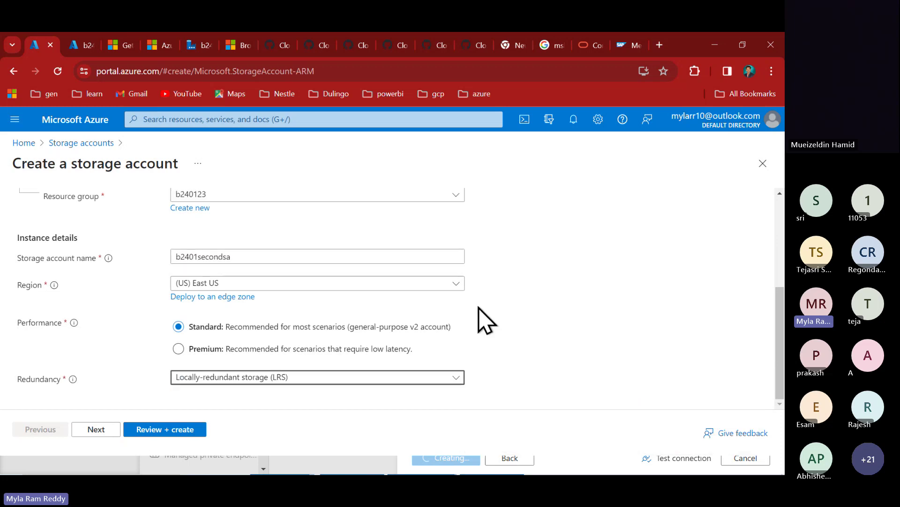
left_click(162, 431)
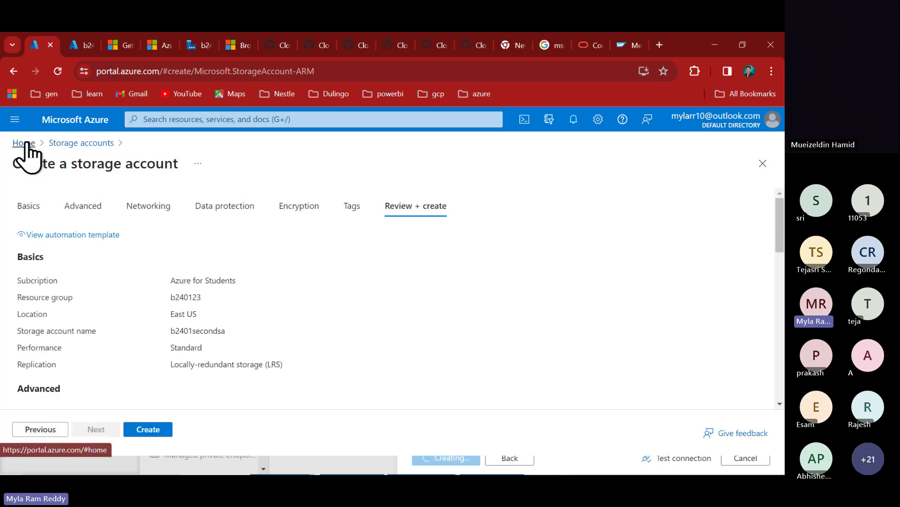
left_click(148, 429)
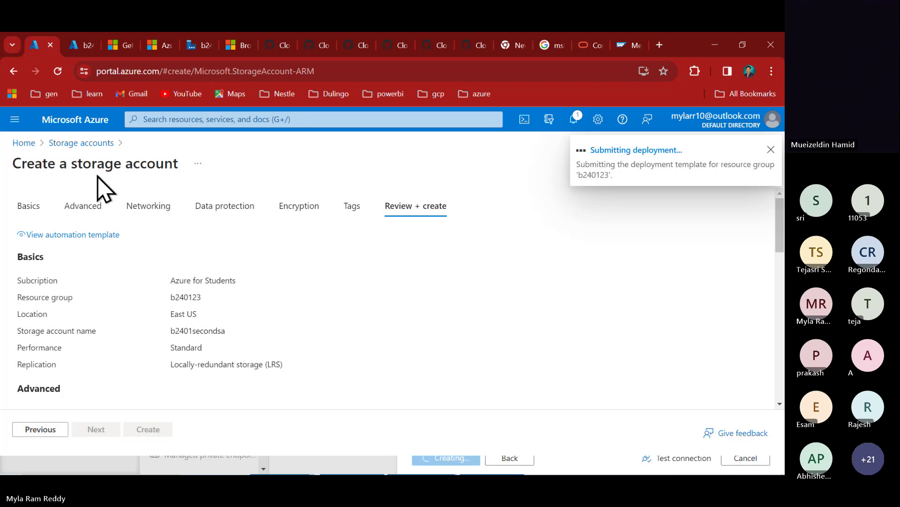
left_click(24, 144)
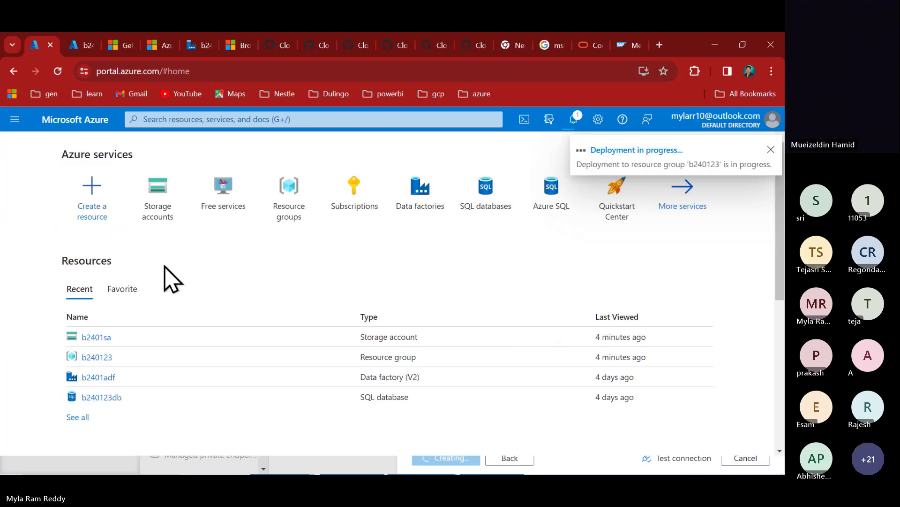
- Open the b240123 resource group and refresh its resource list twice
left_click(97, 359)
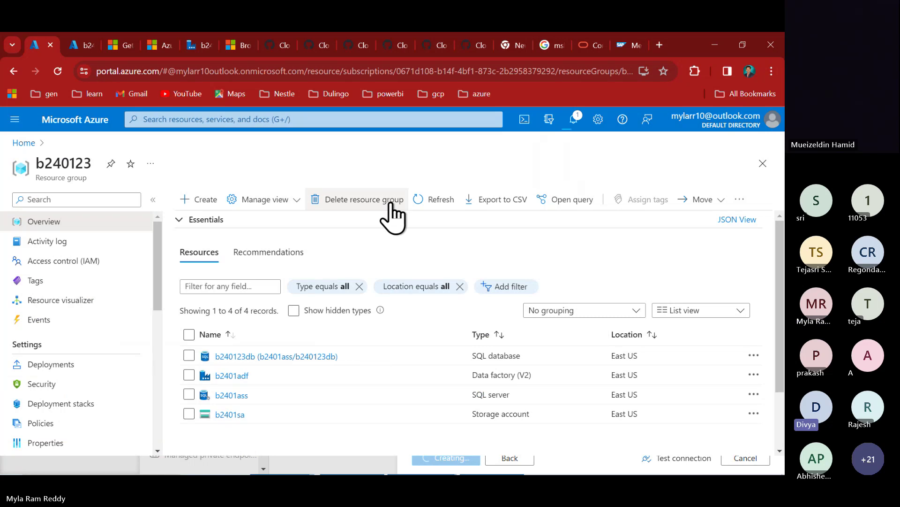
left_click(442, 199)
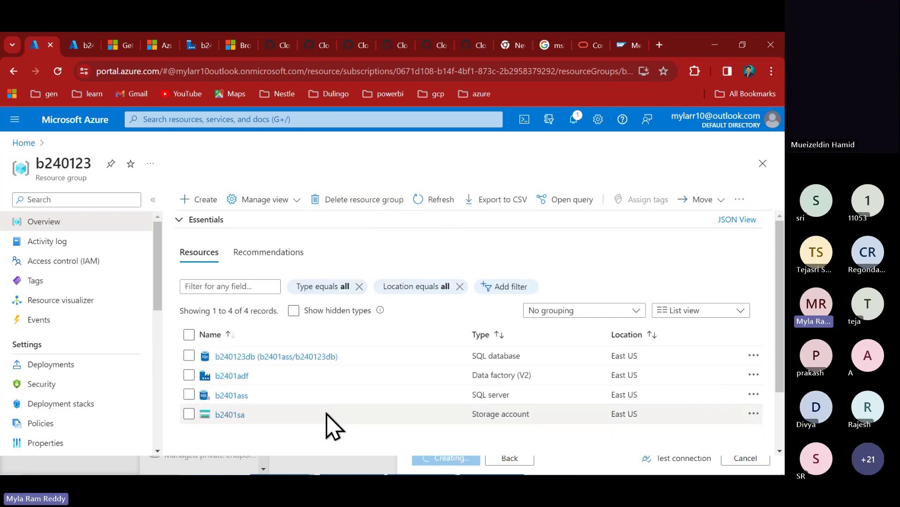
left_click(441, 199)
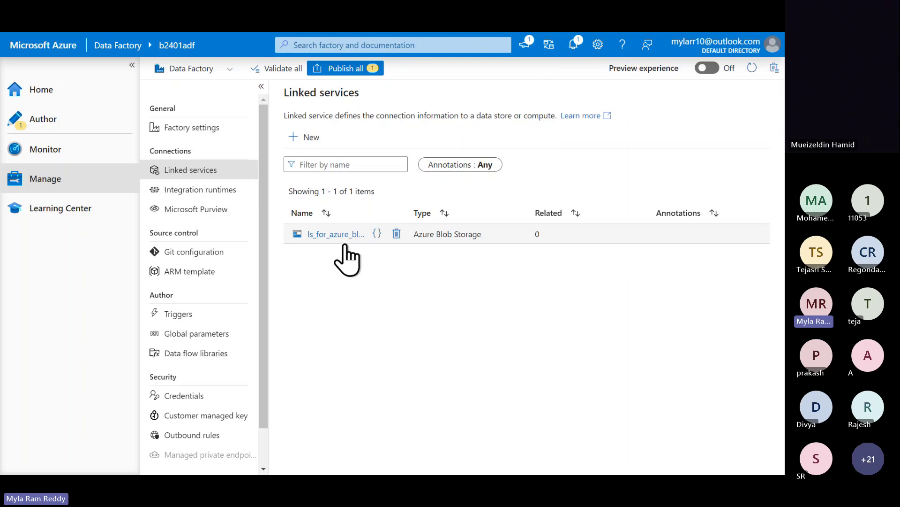
left_click(336, 234)
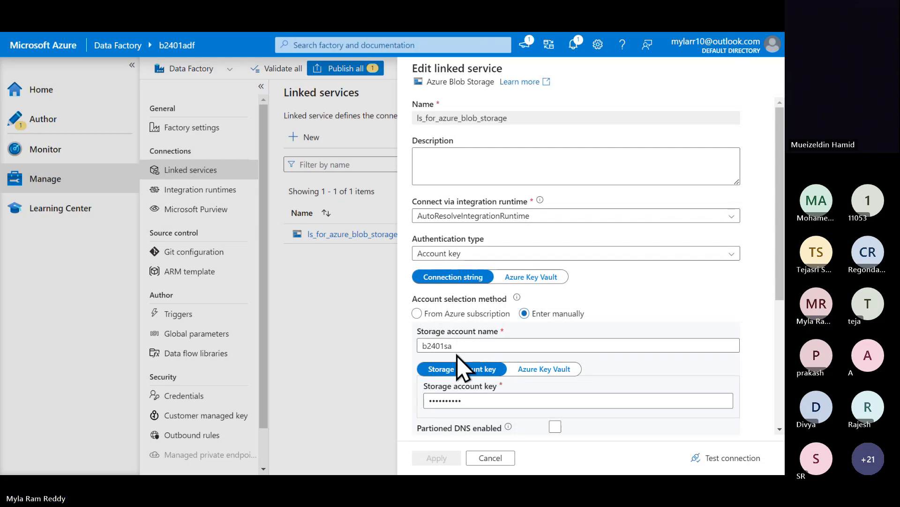
left_click(494, 461)
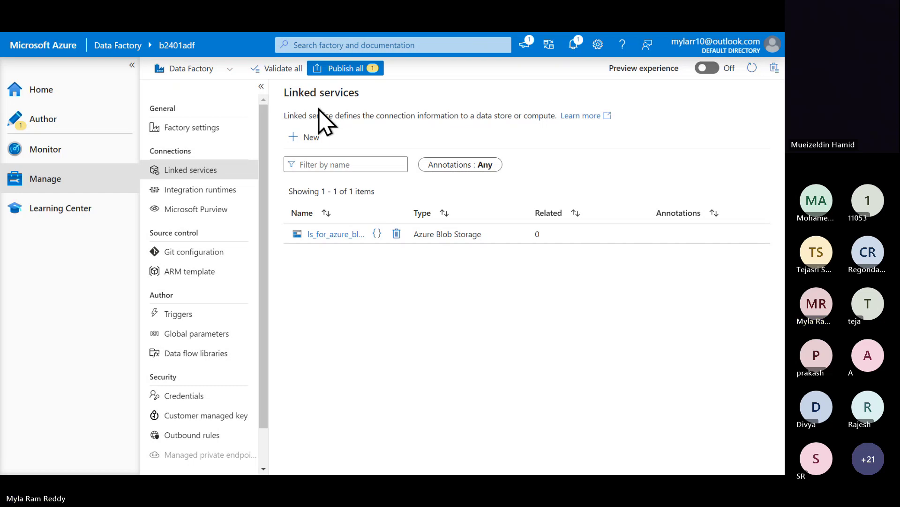
- Start a new linked service using the Azure SQL Database connector from the Azure category
left_click(312, 137)
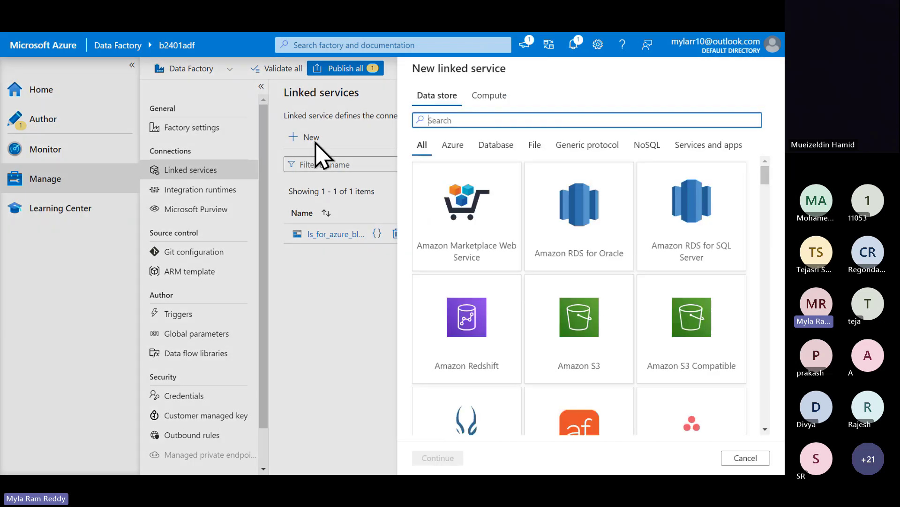
left_click(452, 149)
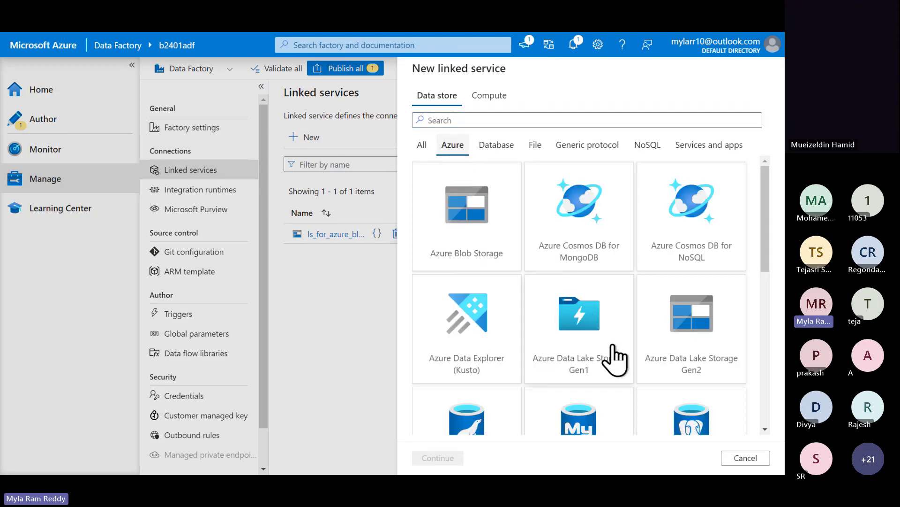
scroll(609, 356, "down", 4)
scroll(612, 358, "down", 3)
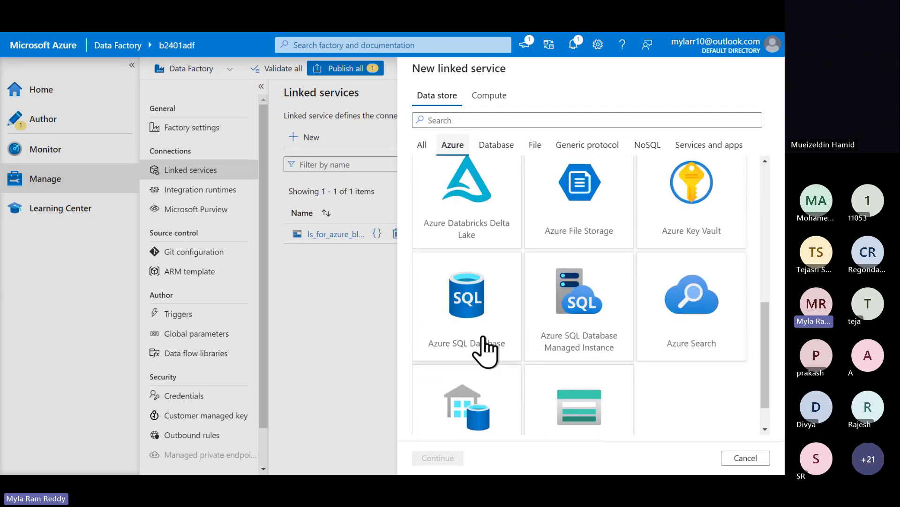
left_click(486, 351)
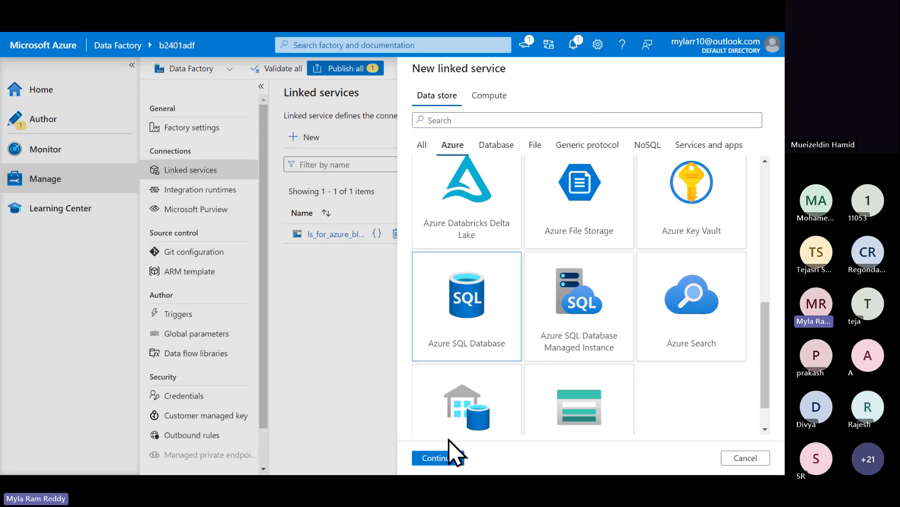
left_click(443, 454)
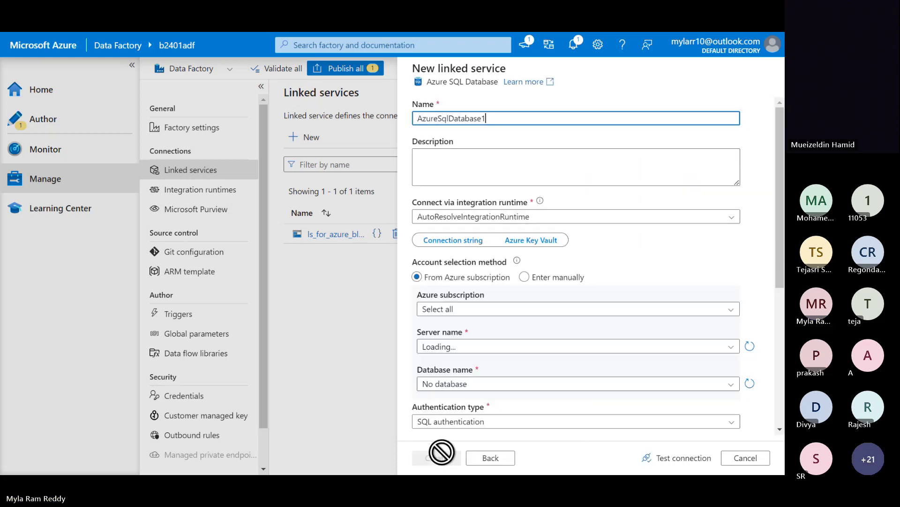
- Name the linked service ls_for_Azure_sql_database_b240123db, checking the database name in the portal
double_click(500, 124)
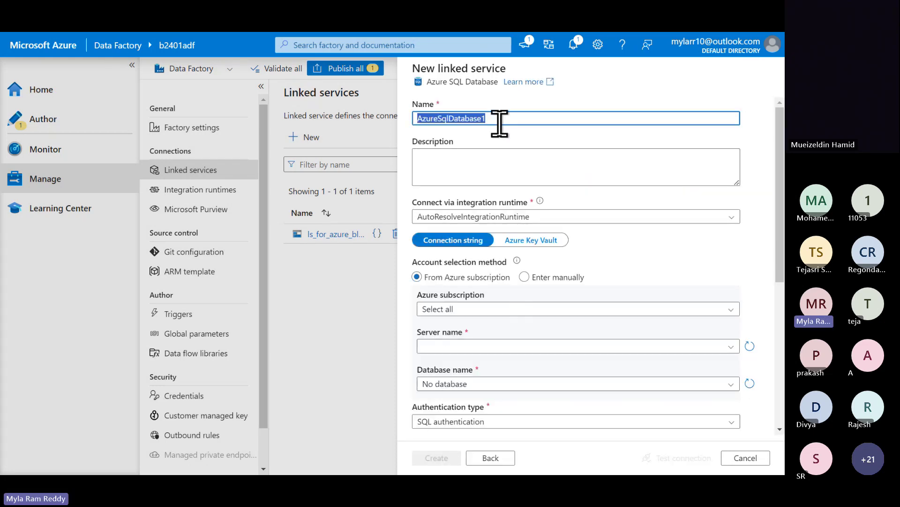
type("ls")
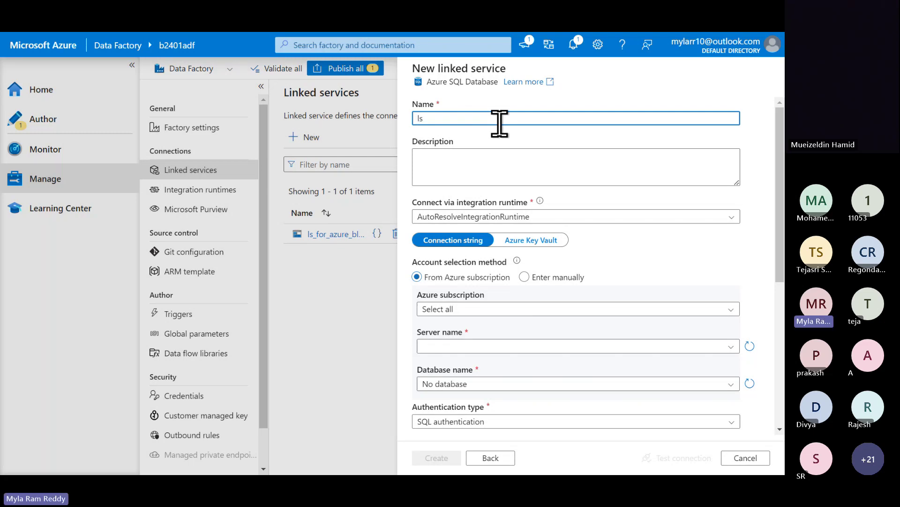
type("_for")
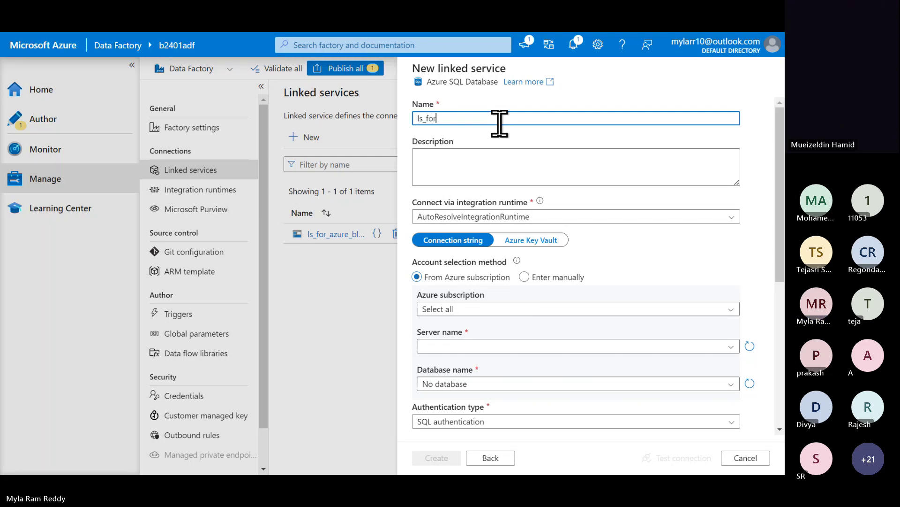
type("_Azure_sql_d")
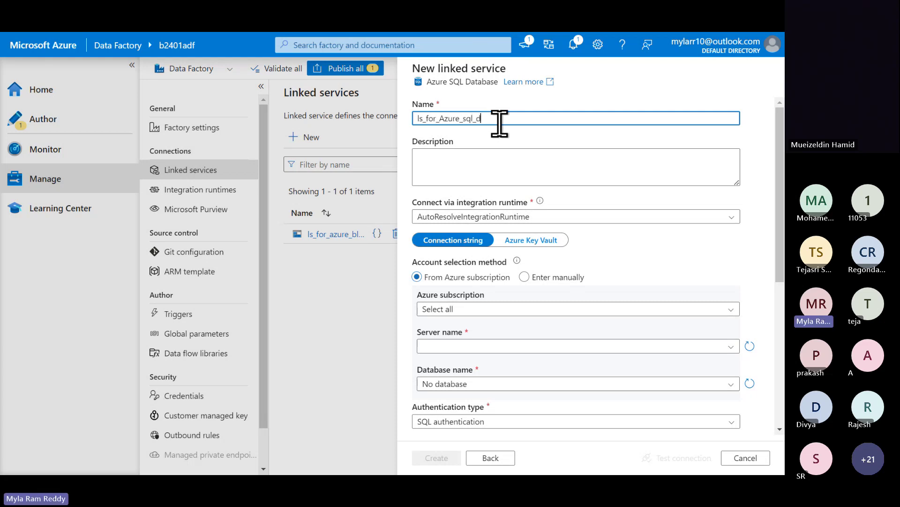
type("atabase")
type("_b2401db")
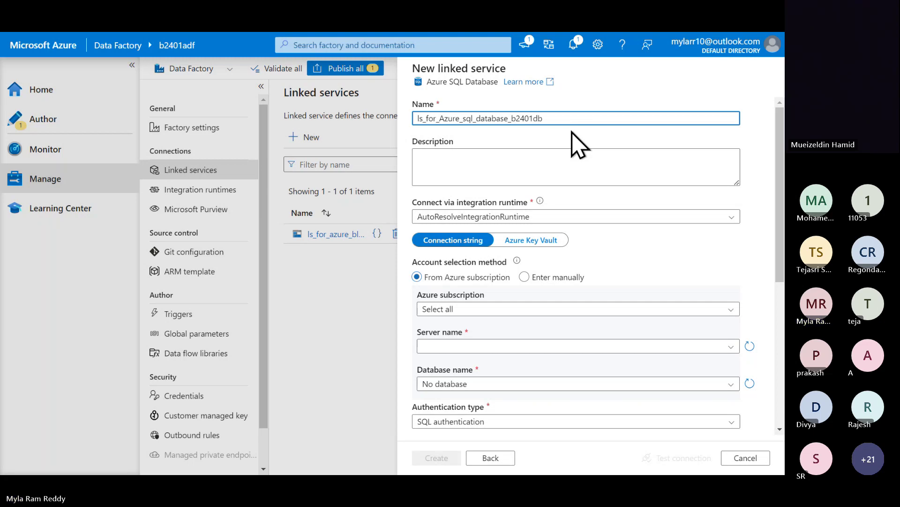
key("alt+Tab")
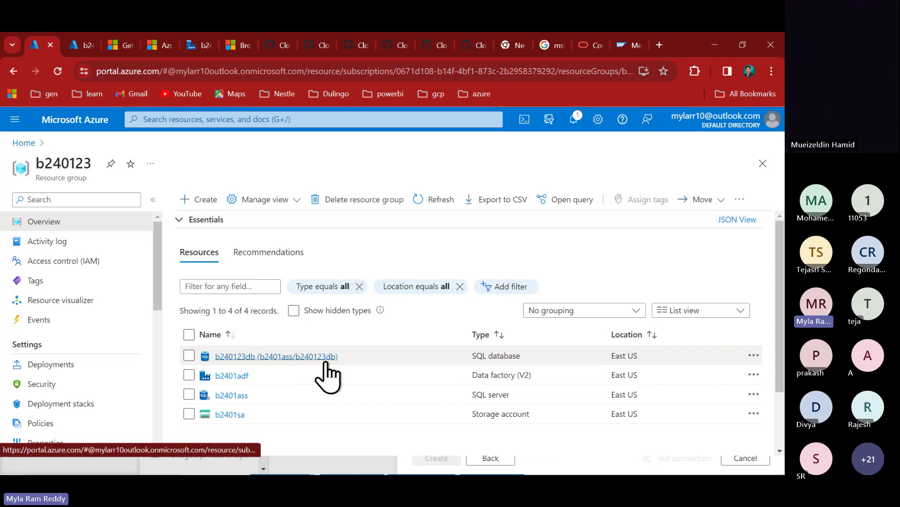
key("alt+Tab")
left_click(533, 117)
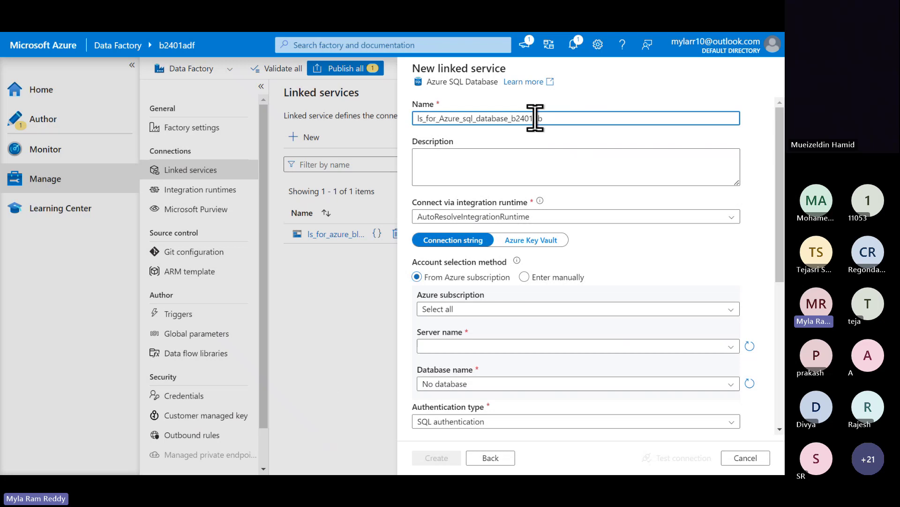
type("23")
mouse_move(539, 201)
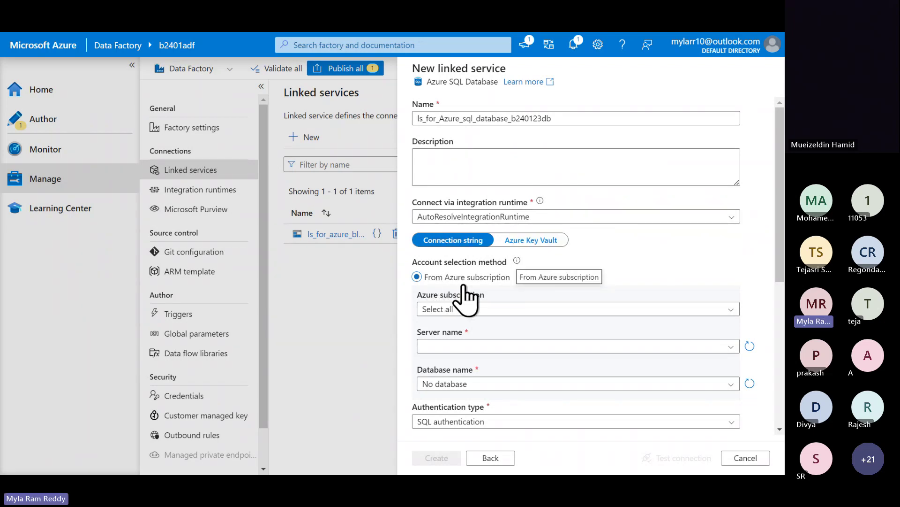
- Select the Azure for Students subscription, server b2401ass and database b240123db
left_click(469, 310)
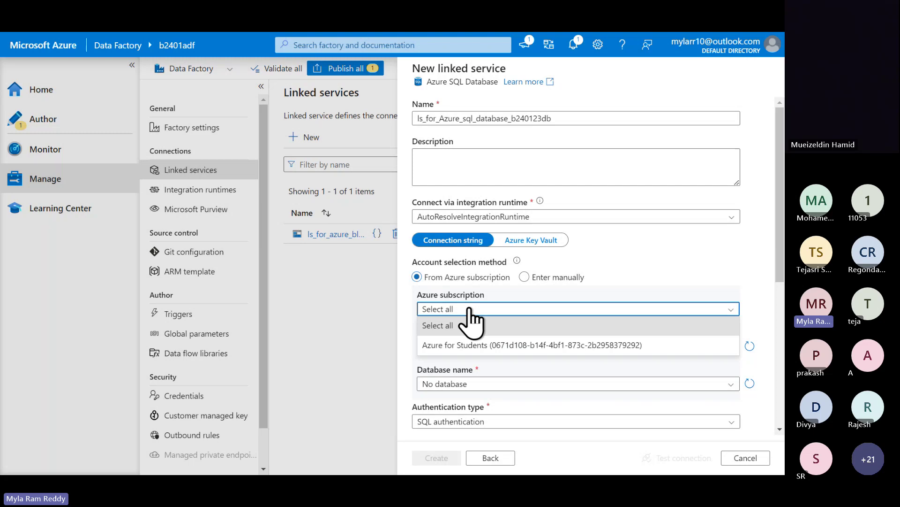
left_click(458, 348)
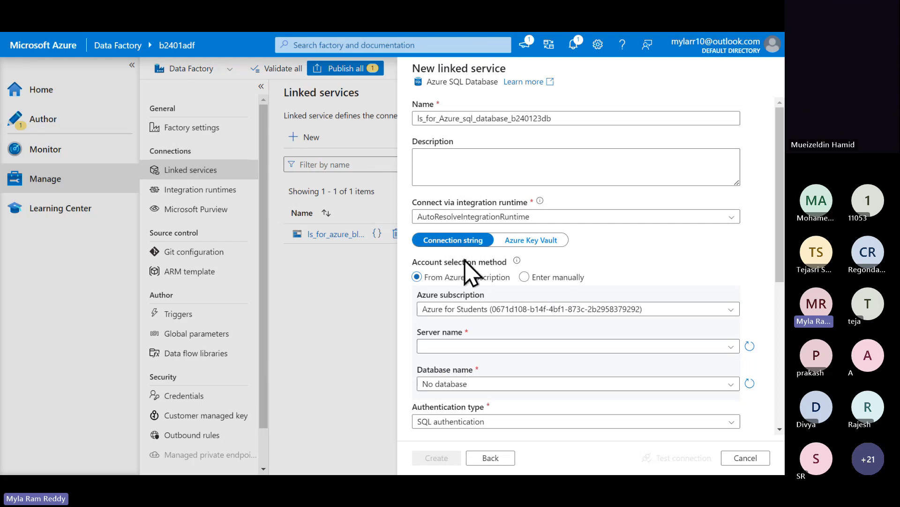
left_click(441, 346)
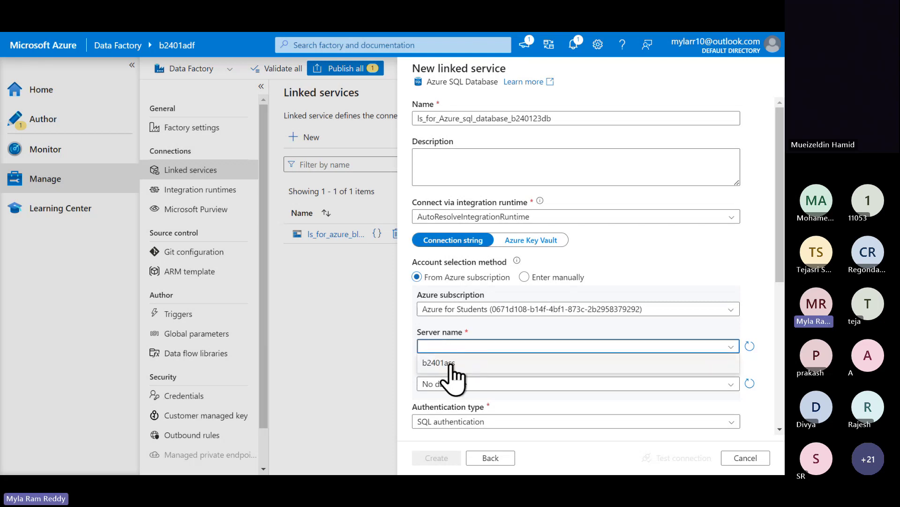
left_click(450, 364)
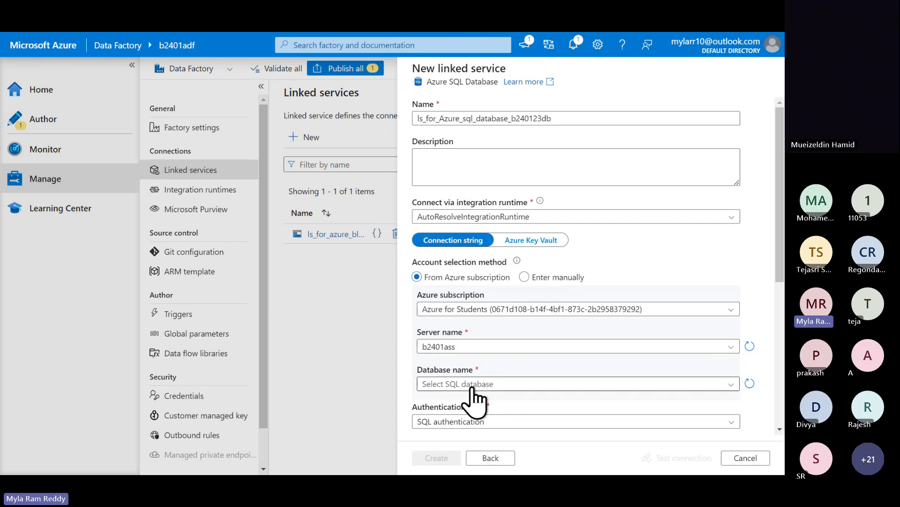
left_click(473, 385)
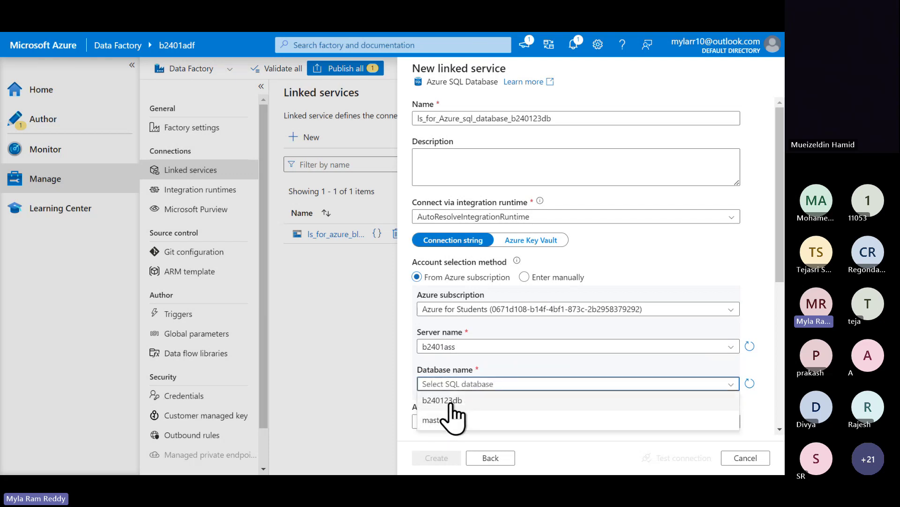
left_click(454, 402)
scroll(529, 424, "down", 2)
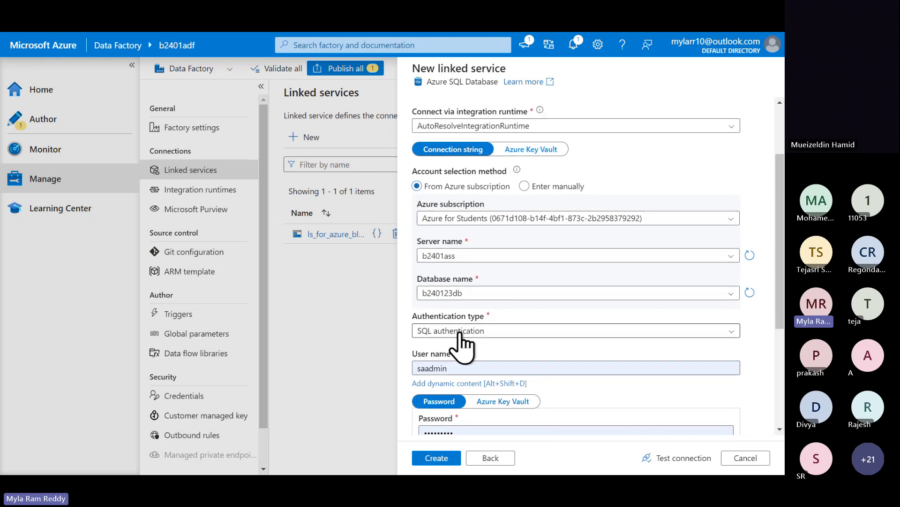
scroll(479, 340, "down", 2)
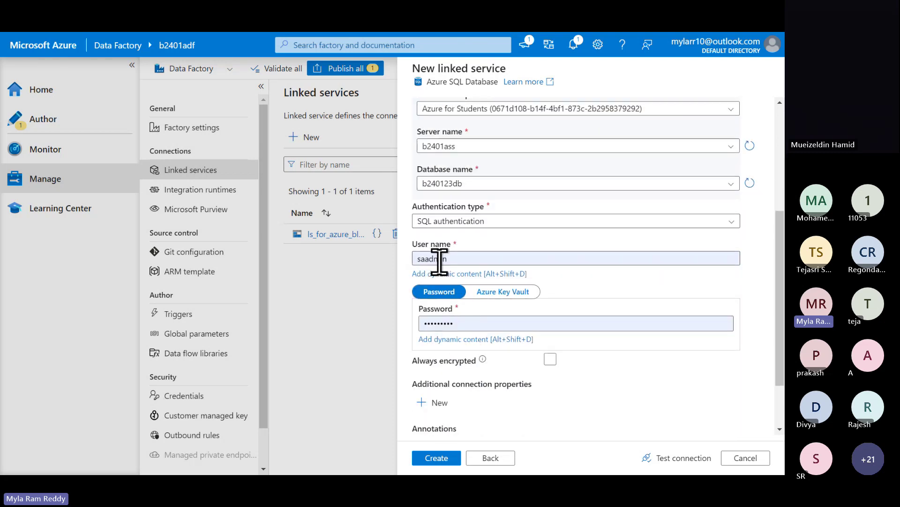
- Enter the SQL authentication password and run a connection test
left_click(466, 322)
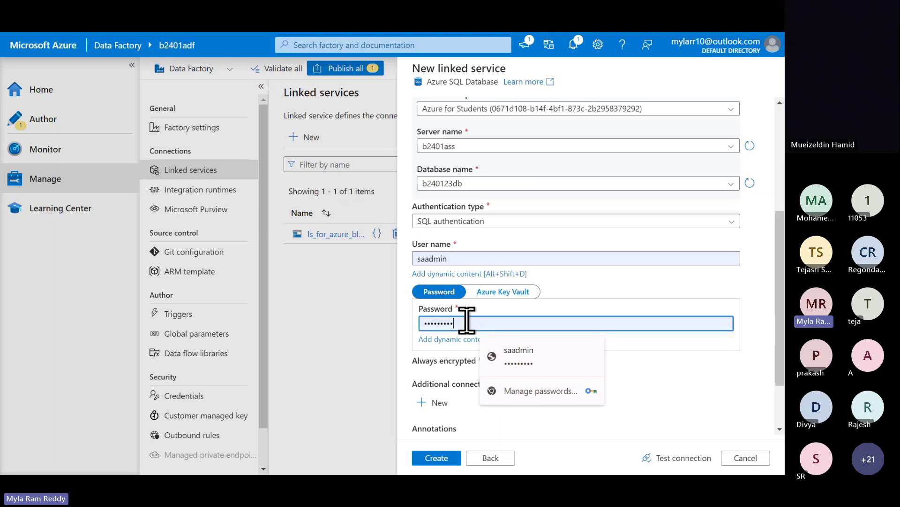
key("Return")
key("ctrl+a")
key("BackSpace")
type("•••••••")
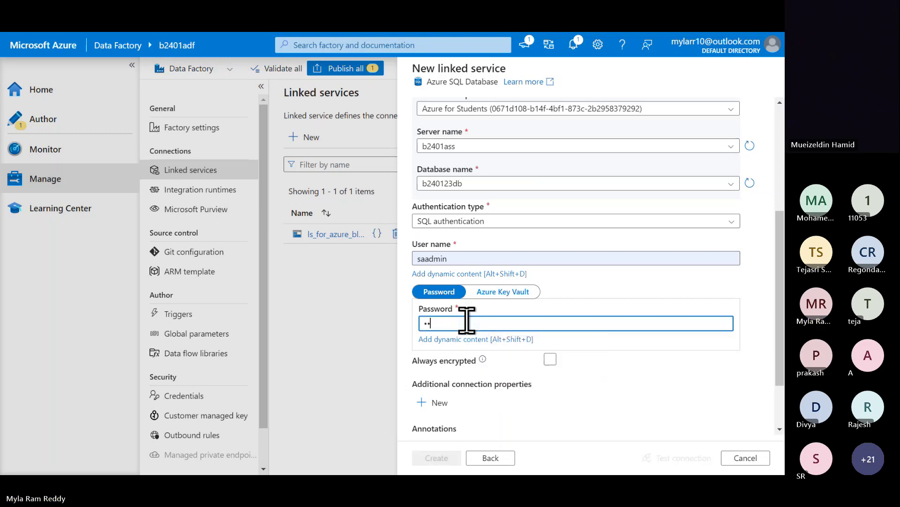
type("••")
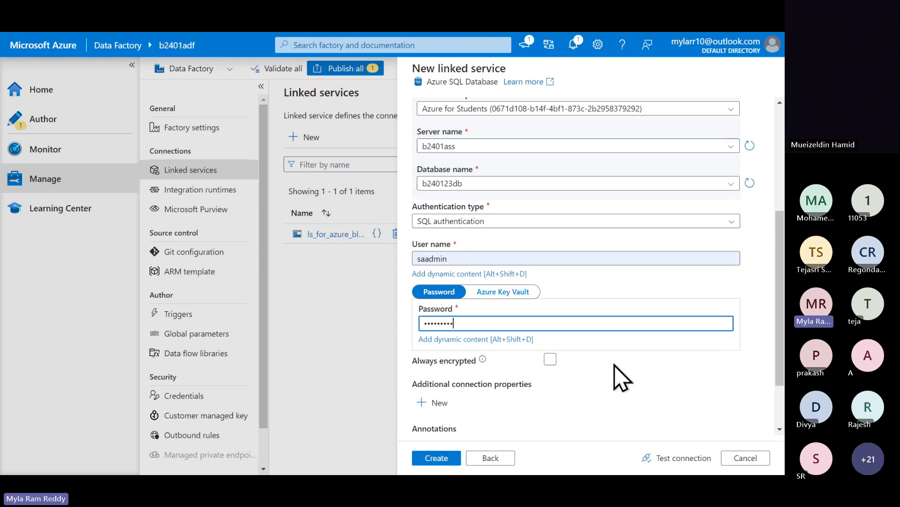
scroll(620, 378, "down", 1)
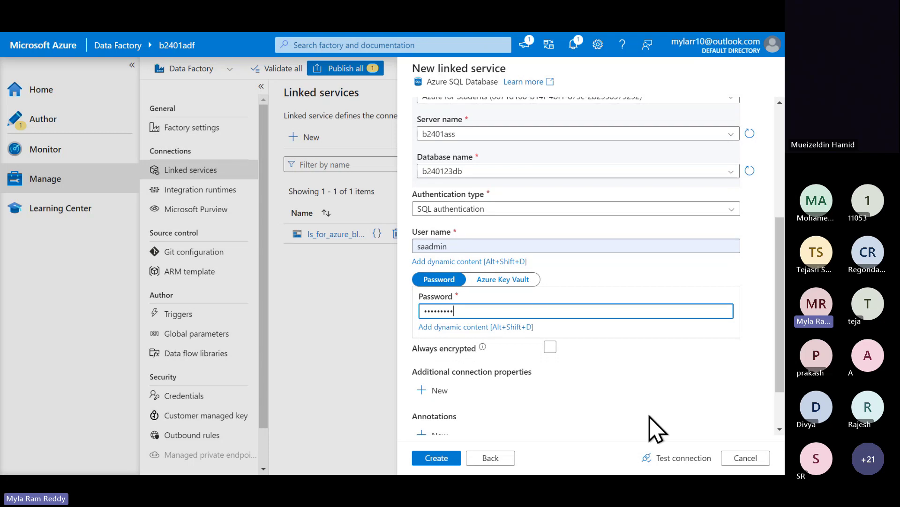
left_click(665, 455)
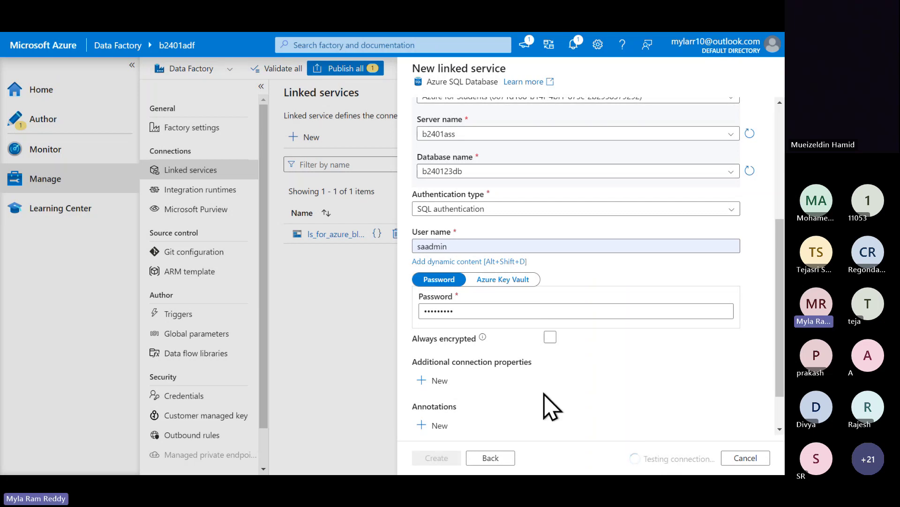
key("super+d")
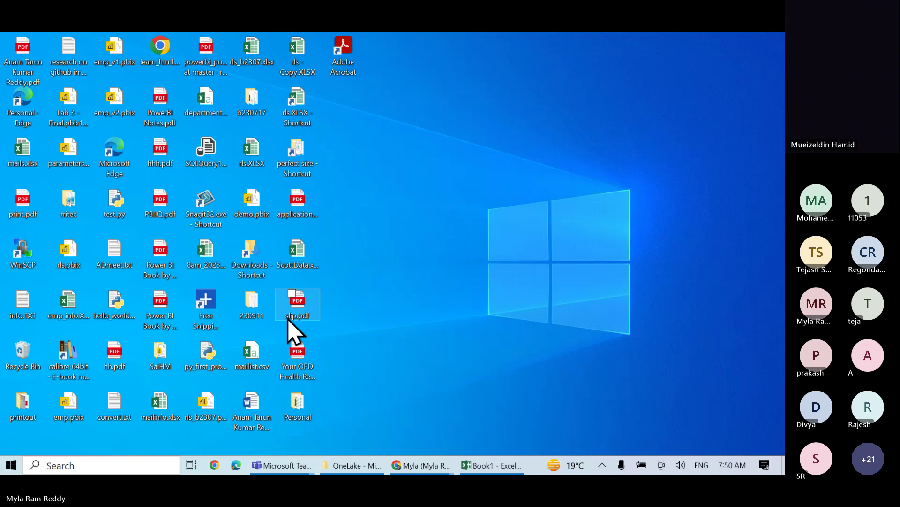
key("i")
key("Return")
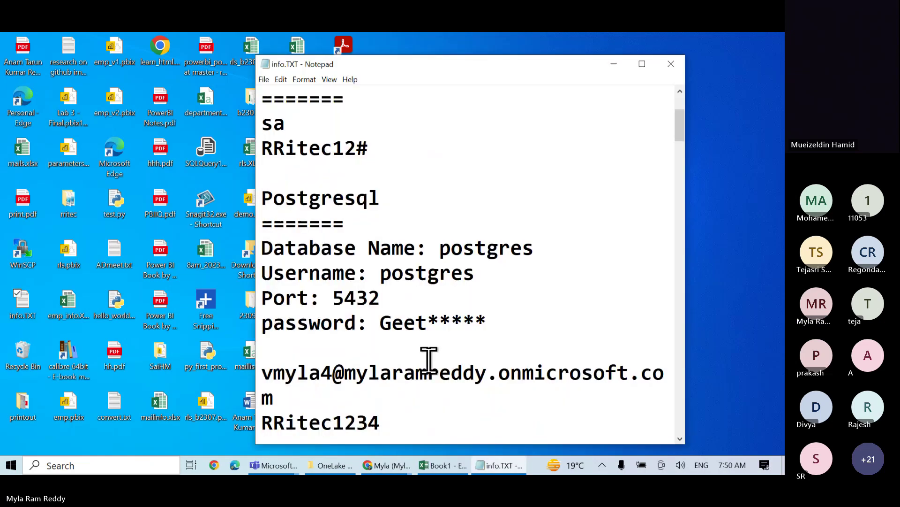
scroll(428, 358, "down", 10)
scroll(429, 361, "up", 8)
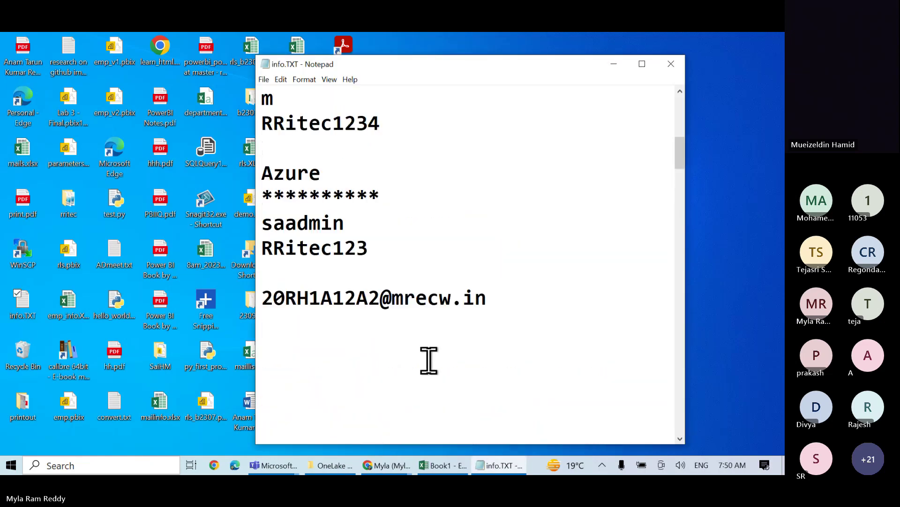
double_click(324, 249)
key("alt+Tab")
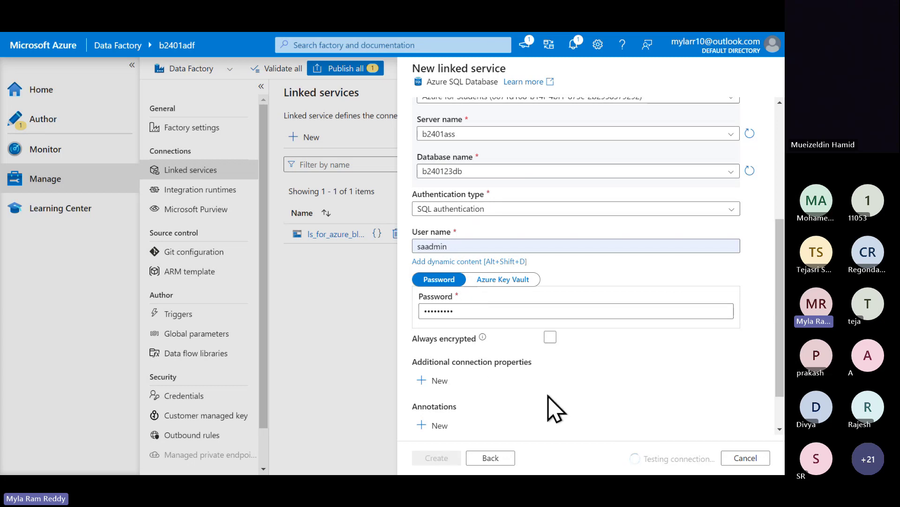
- Paste the copied password over the old one, retest, and open the failure details
scroll(593, 403, "down", 3)
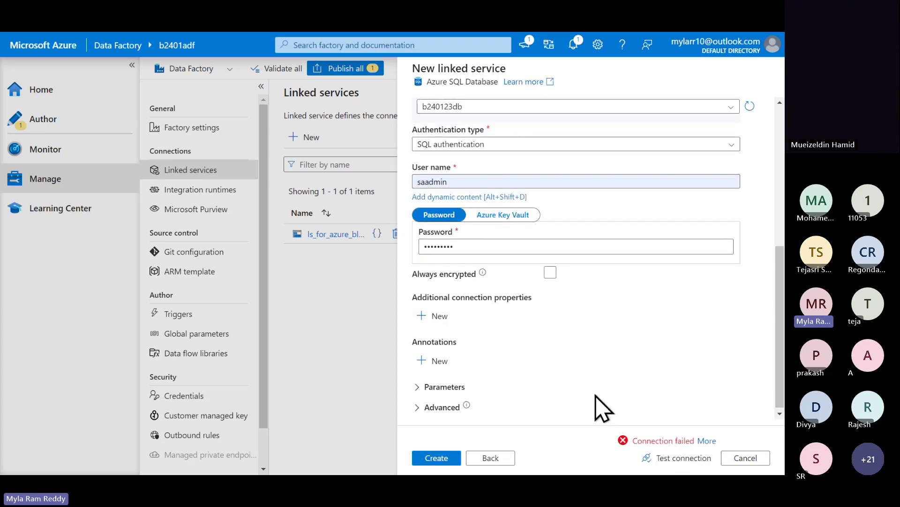
left_click(471, 244)
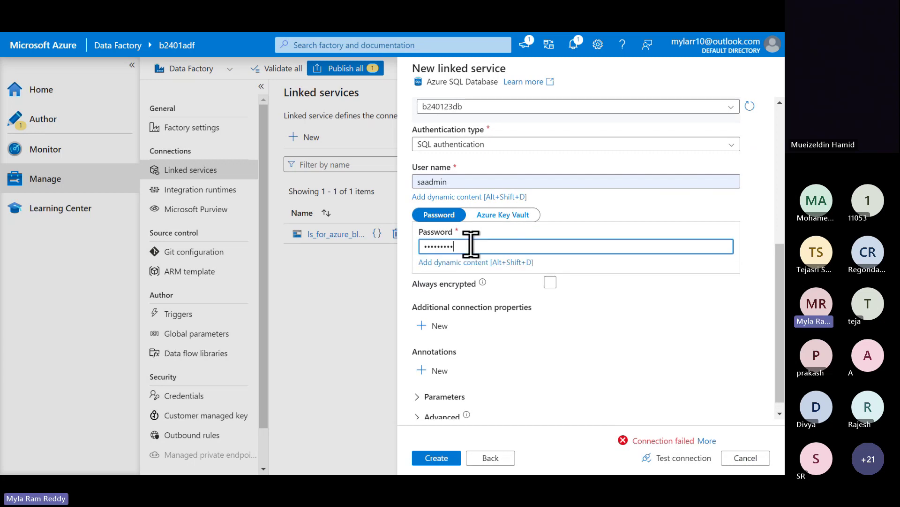
double_click(472, 245)
key("ctrl+v")
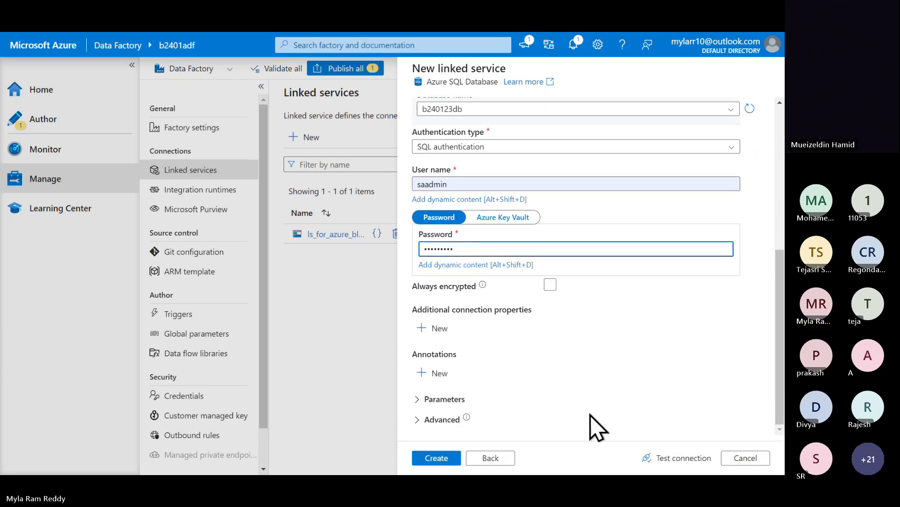
left_click(667, 458)
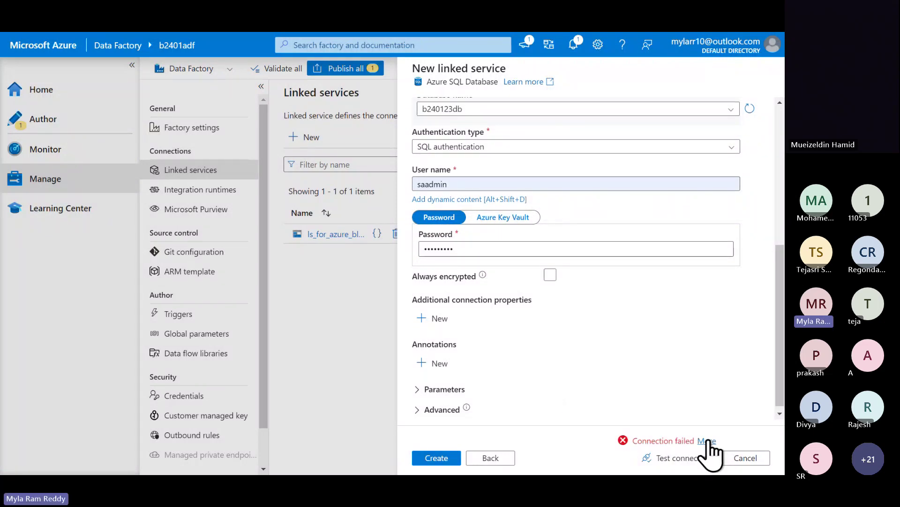
left_click(707, 440)
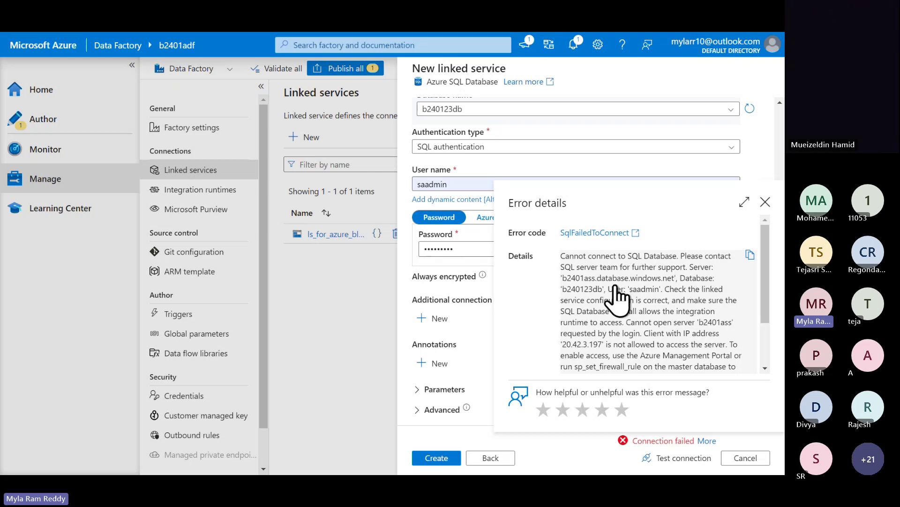
- Read the firewall error, close it, retest the connection, then switch to the browser
scroll(671, 315, "down", 3)
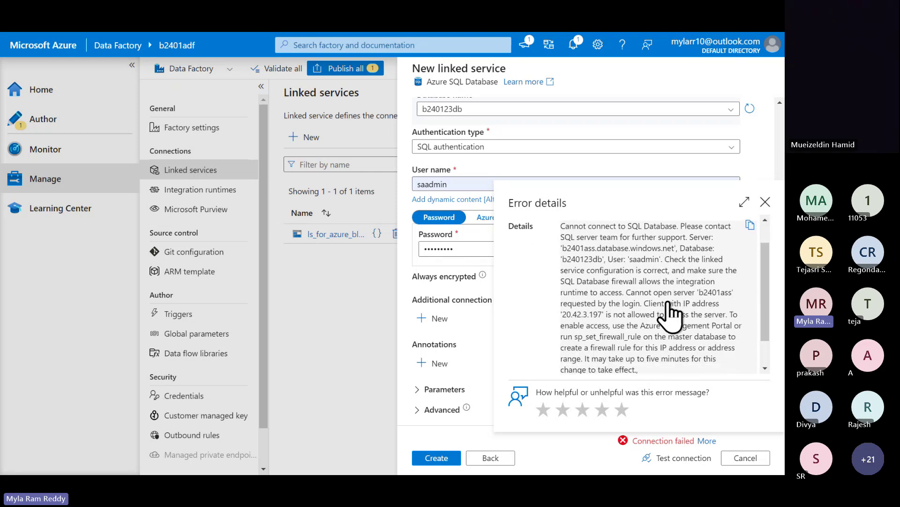
scroll(671, 315, "up", 3)
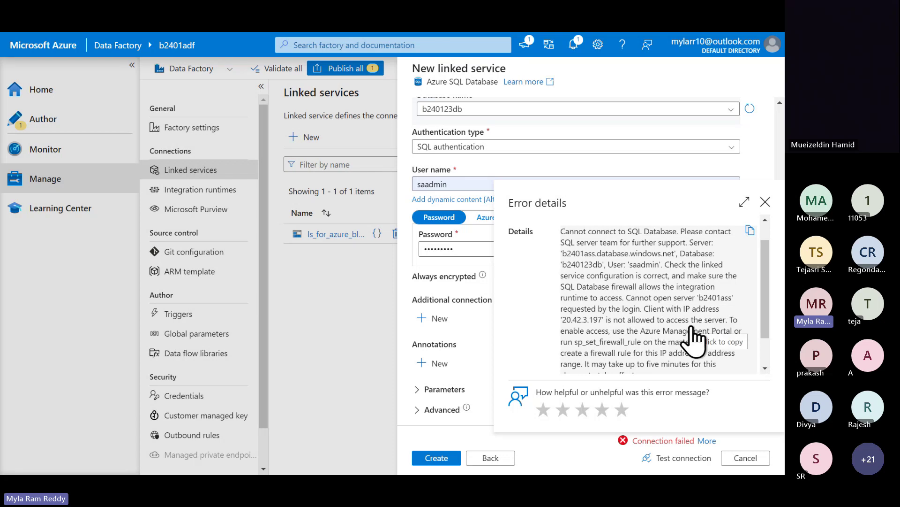
scroll(693, 338, "down", 2)
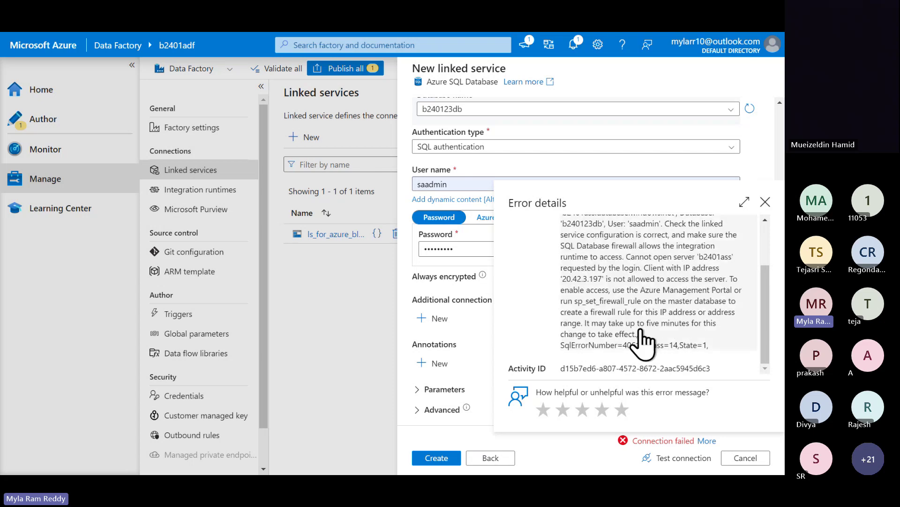
left_click(765, 201)
left_click(670, 461)
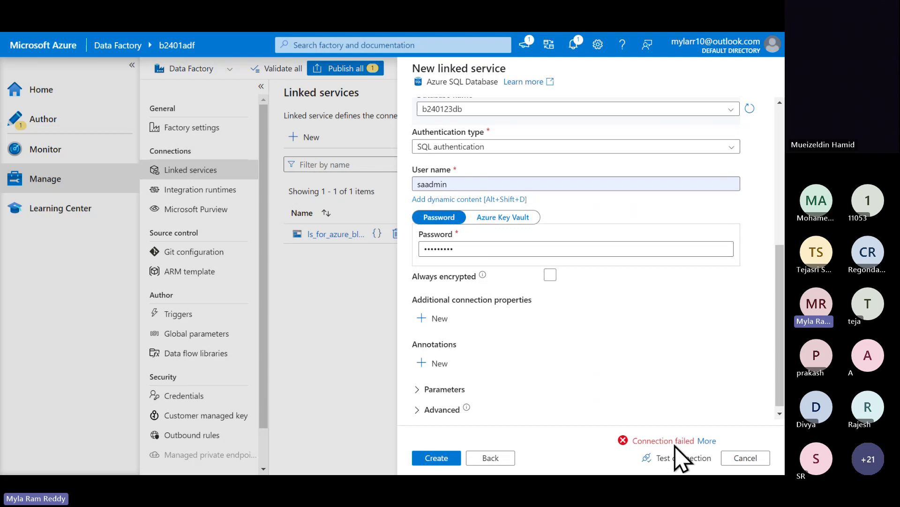
key("alt+Tab")
key("Tab")
key("Tab")
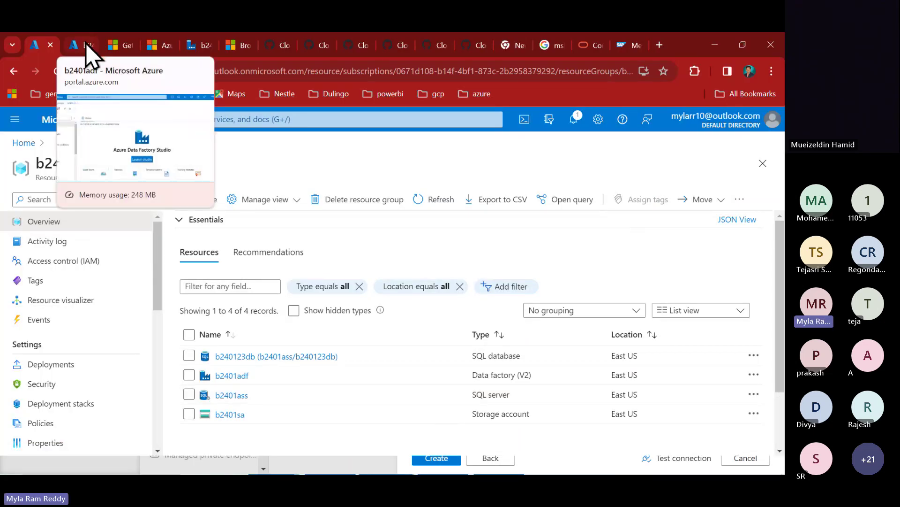
- Open the query editor of the b240123db database from the b240123 resource group
left_click(87, 46)
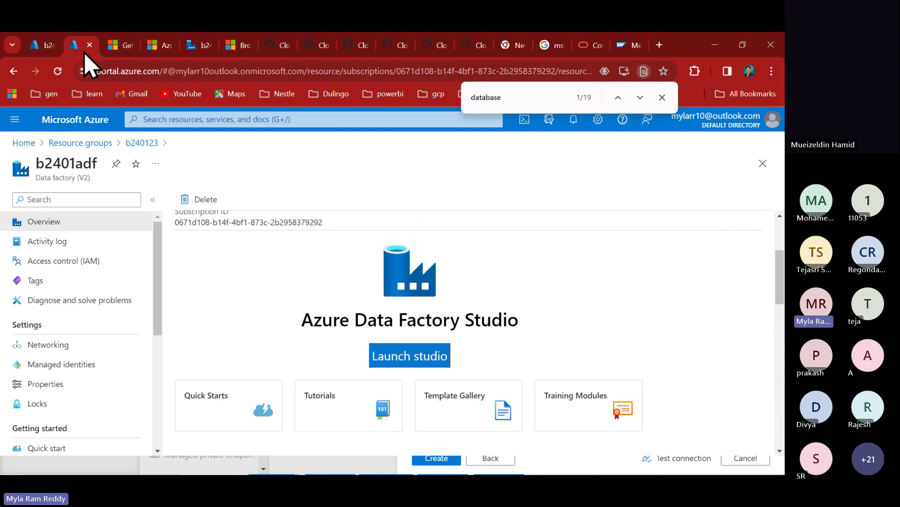
left_click(47, 46)
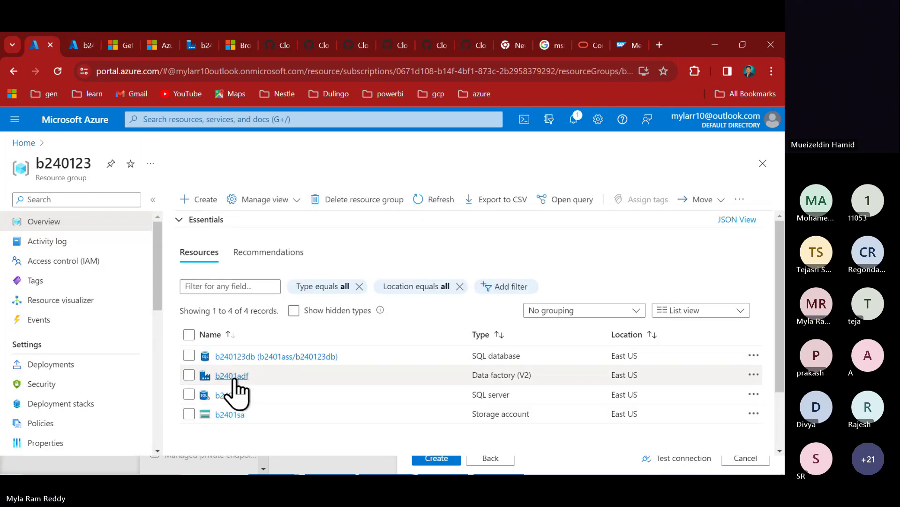
left_click(255, 362)
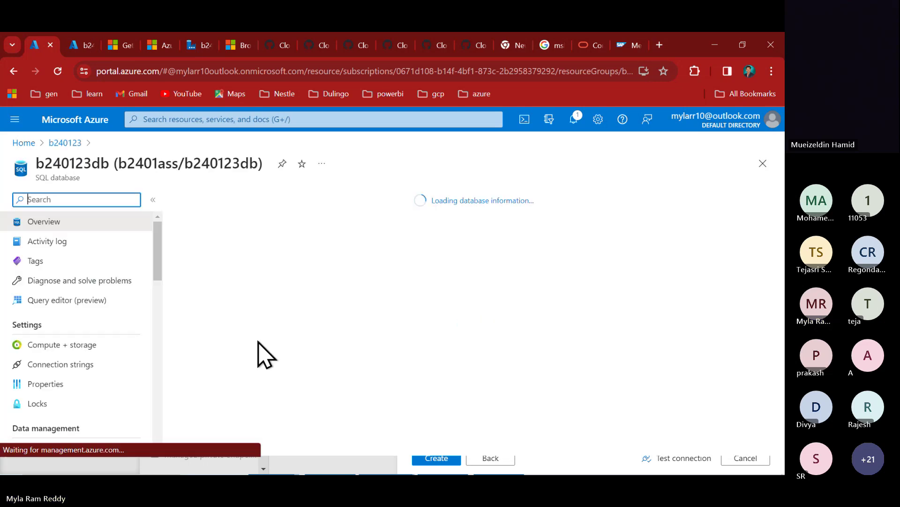
left_click(62, 302)
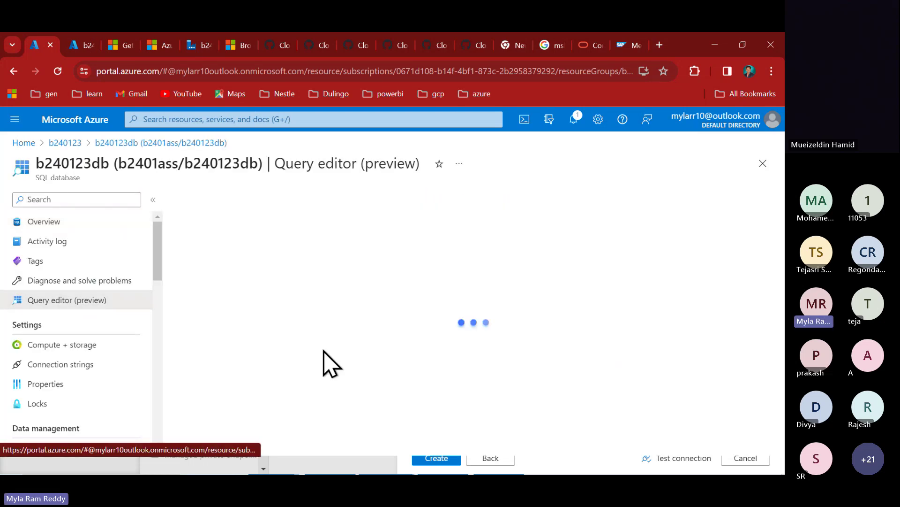
- Sign in to the query editor as SQL admin, allowlisting the client IP on the server firewall
left_click(324, 419)
left_click(314, 420)
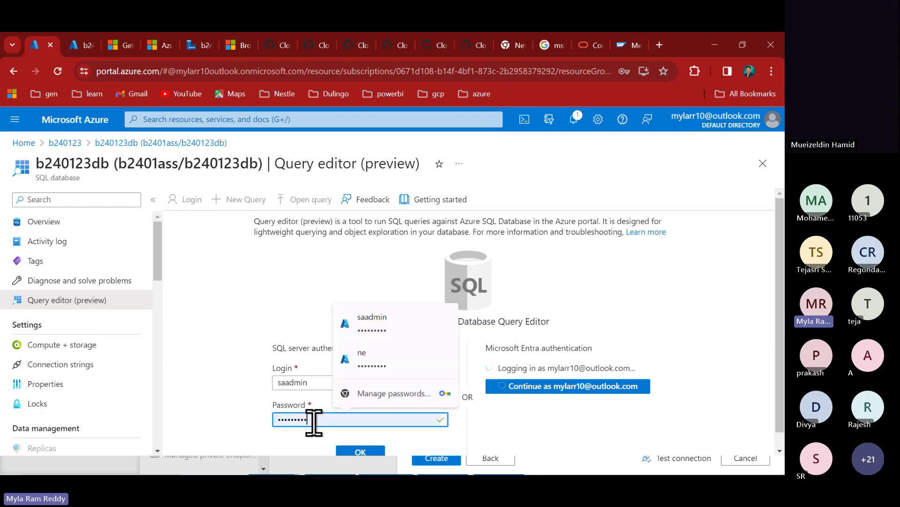
left_click(331, 422)
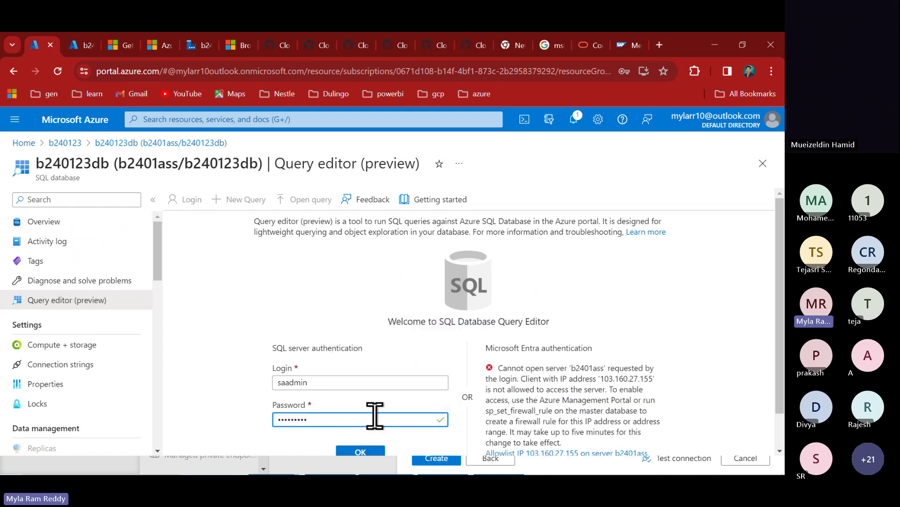
scroll(373, 418, "down", 1)
left_click(356, 412)
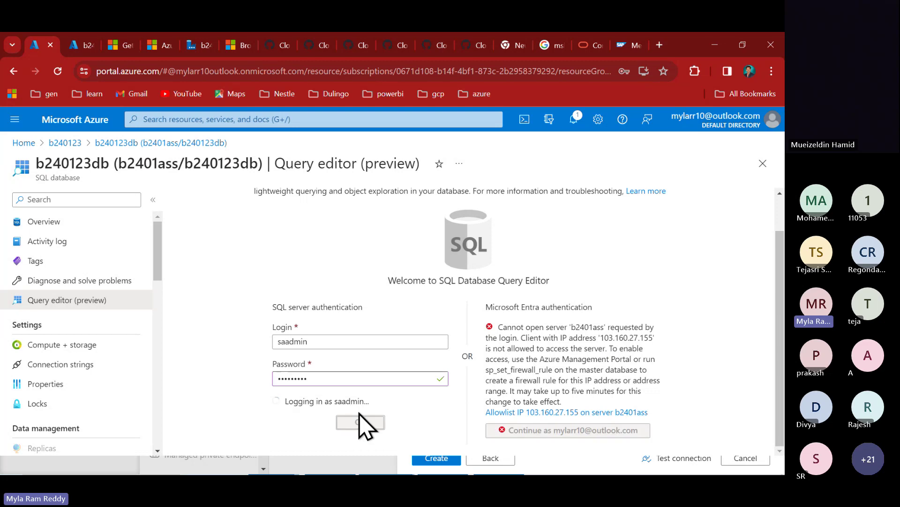
scroll(358, 411, "down", 2)
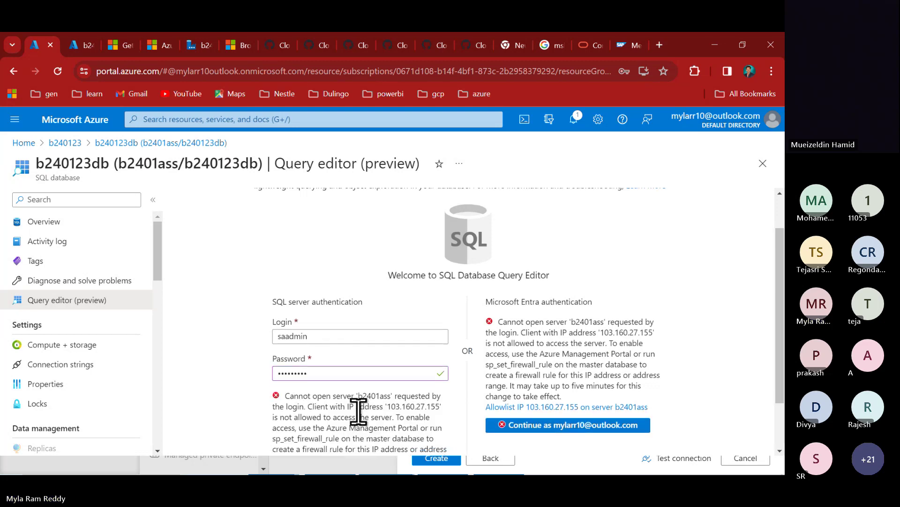
left_click(331, 417)
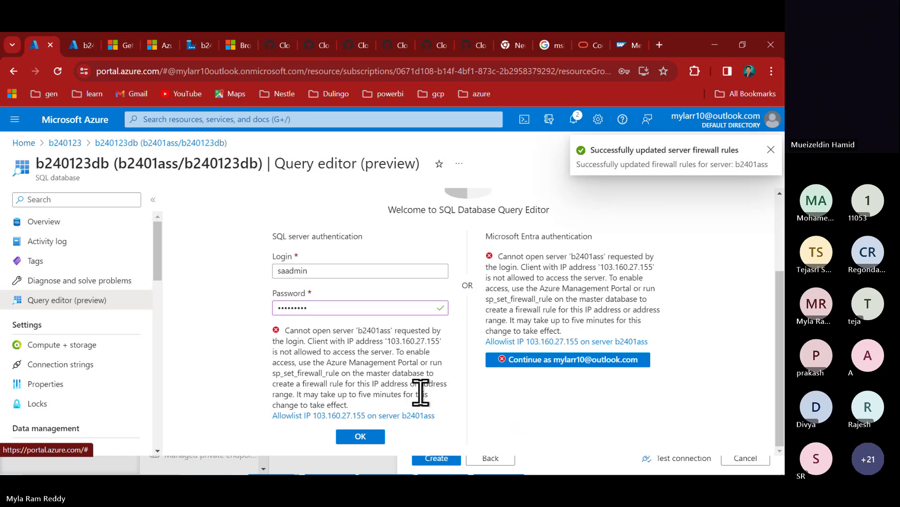
left_click(366, 440)
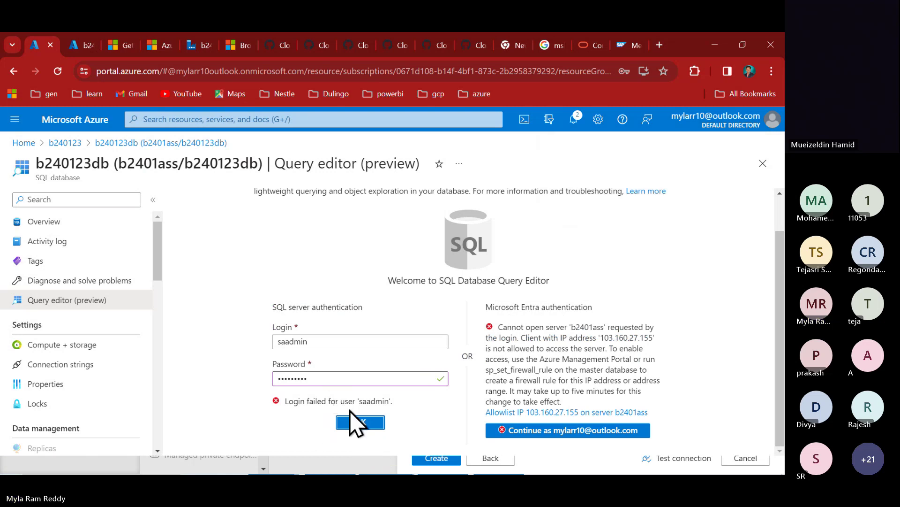
left_click(317, 379)
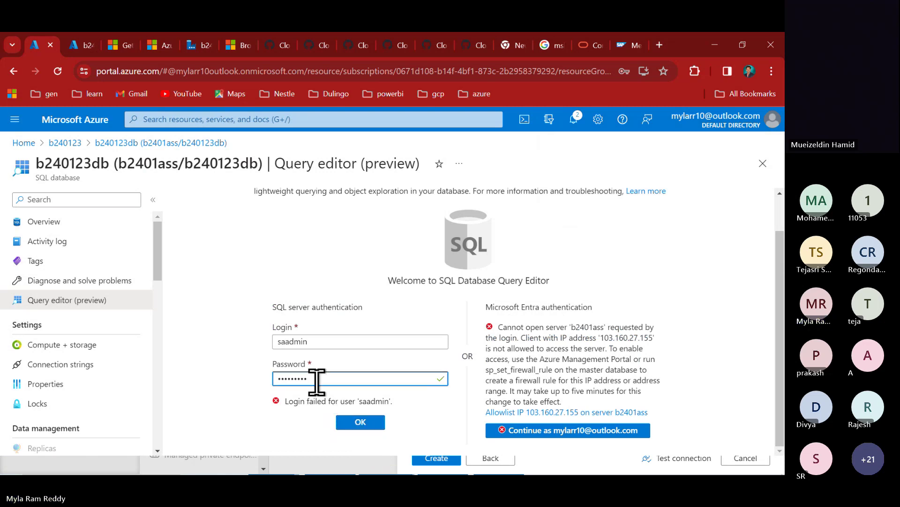
double_click(317, 379)
type("•••••••••")
left_click(373, 422)
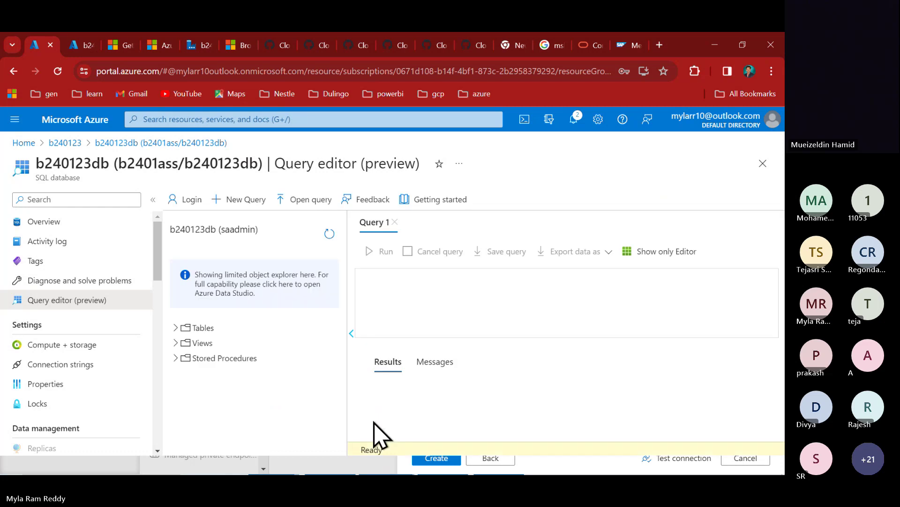
- Correct the last character of the saved password in the notes, then return to Data Factory
key("alt+Tab")
key("alt+Tab")
key("alt+Tab")
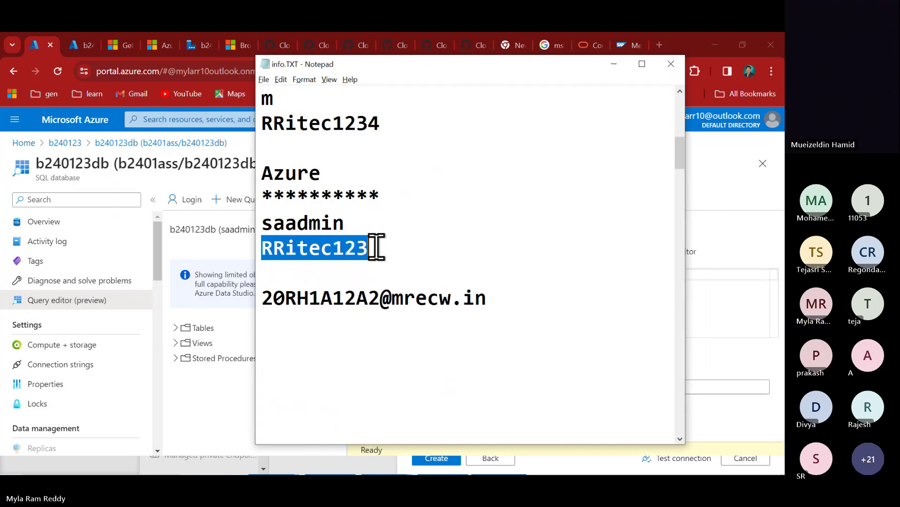
left_click(375, 247)
key("BackSpace")
type("#")
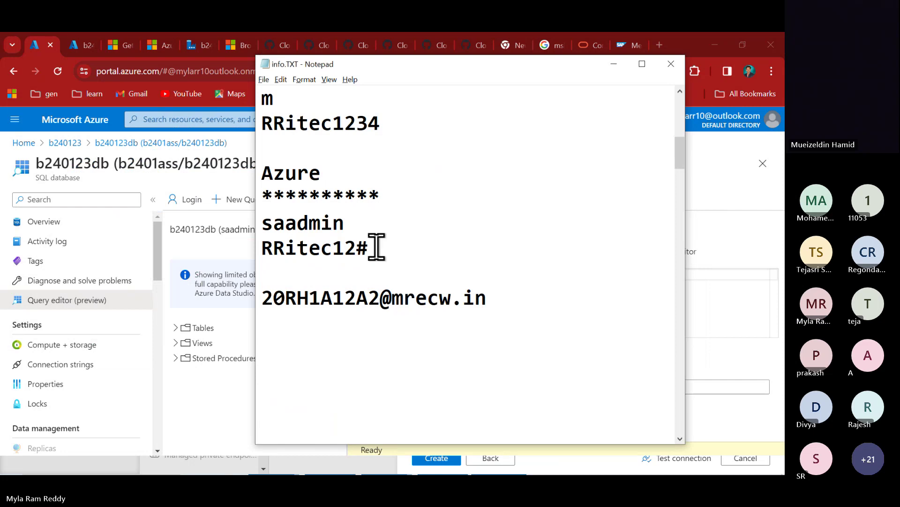
key("alt+Tab")
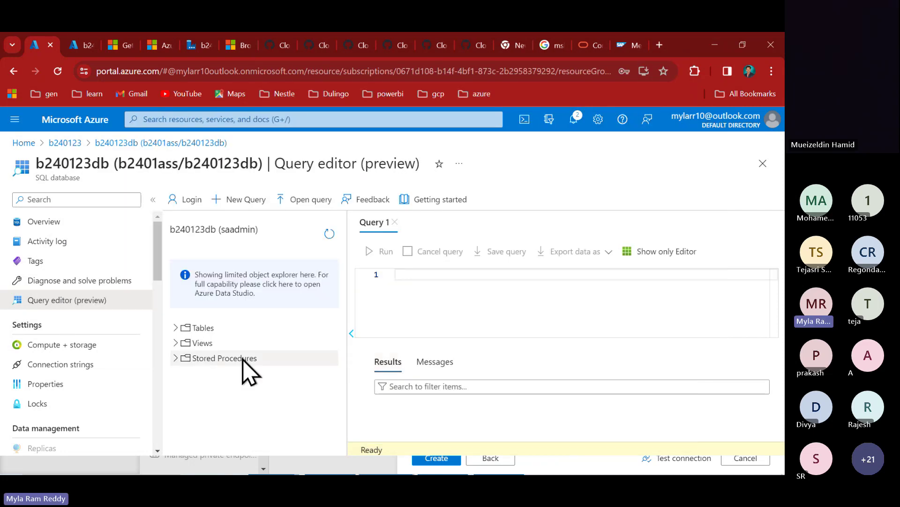
key("alt+Tab")
key("alt+Tab")
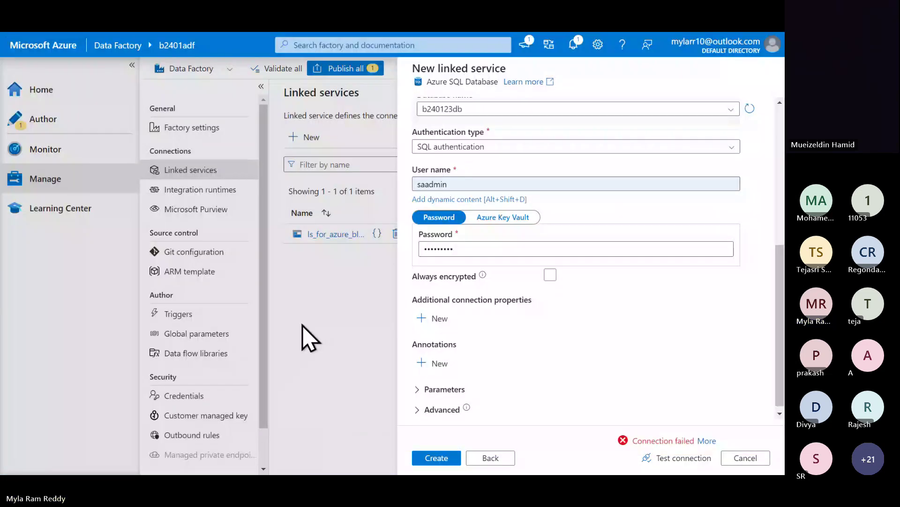
- Correct the password's last character, retest the SQL connection, and read the firewall error details
left_click(470, 251)
key("BackSpace")
type("1")
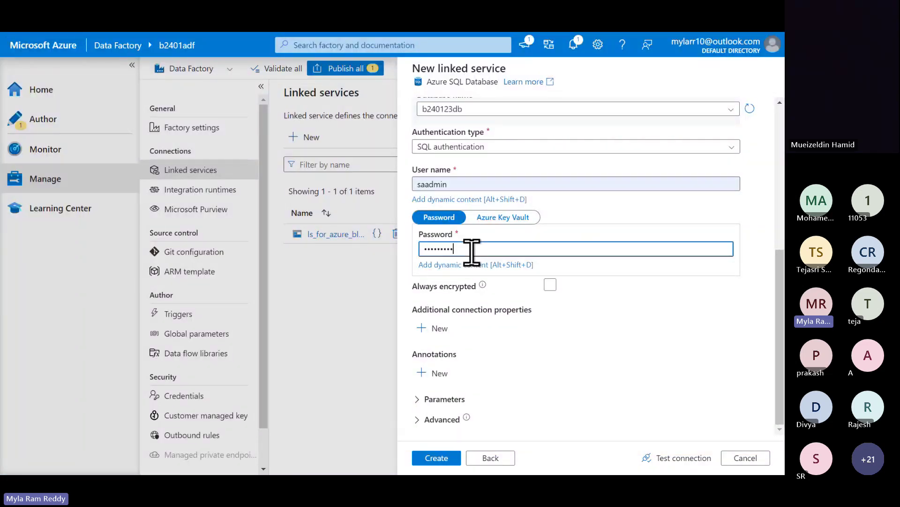
left_click(672, 459)
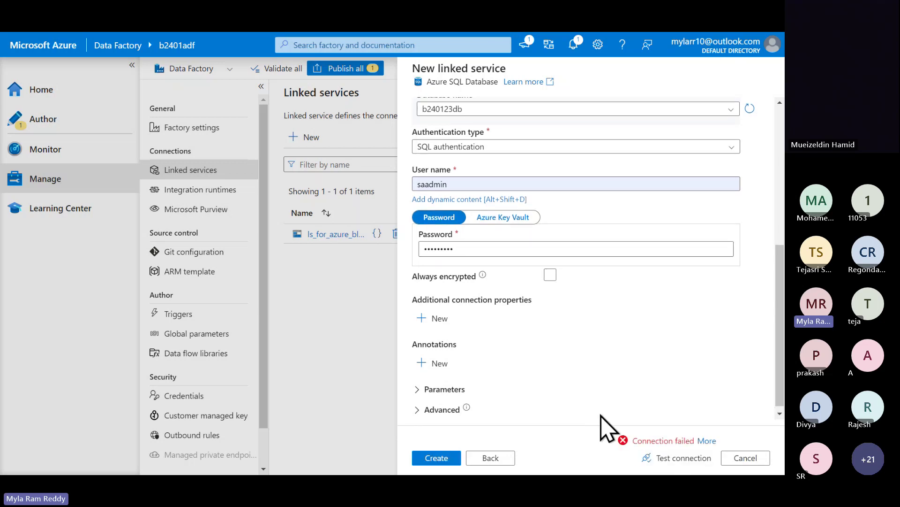
left_click(704, 442)
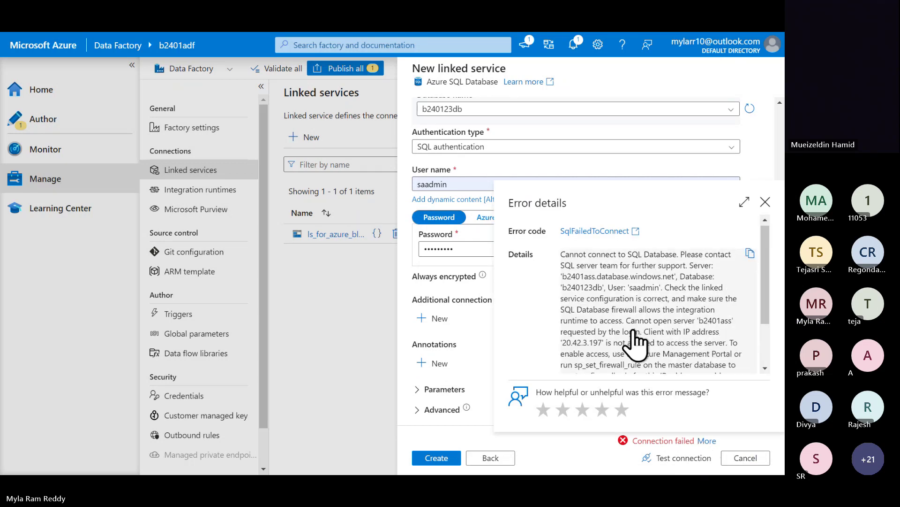
scroll(636, 342, "down", 1)
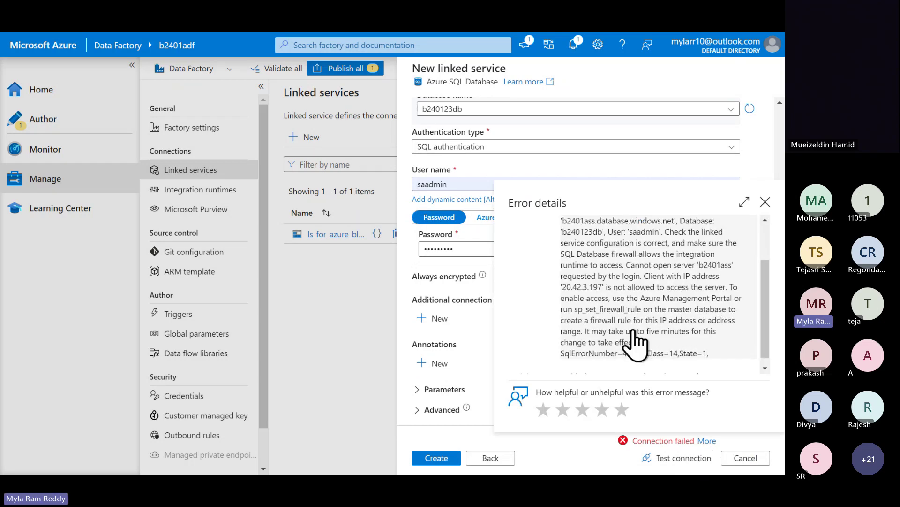
scroll(636, 342, "up", 1)
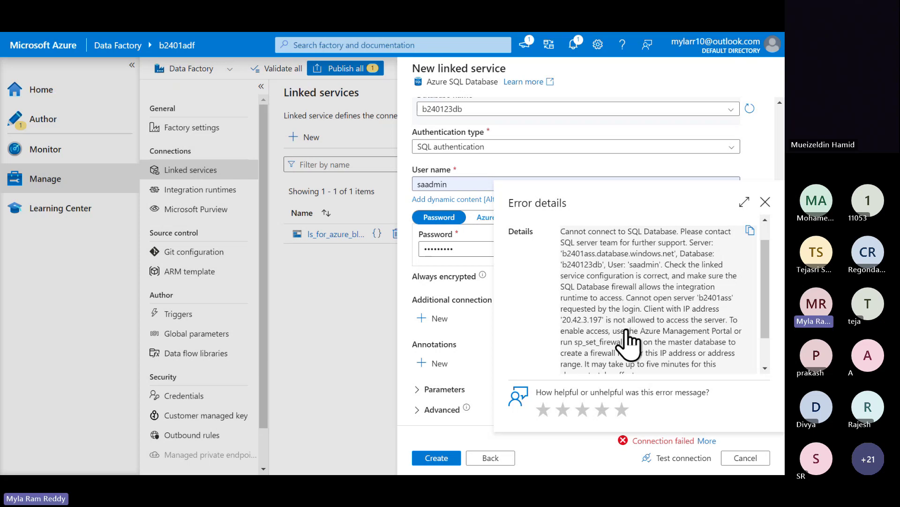
scroll(627, 339, "down", 2)
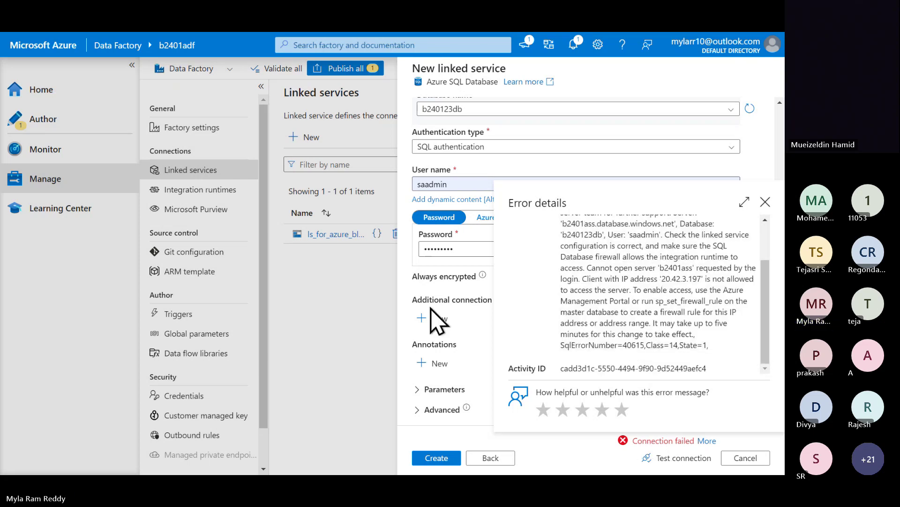
key("alt+Tab")
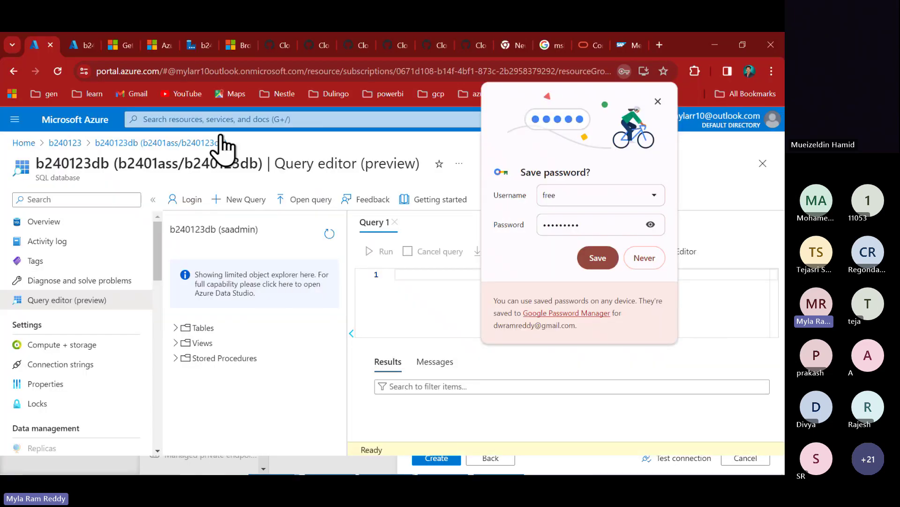
- Go to the b240123 resource group, discarding query edits, and open SQL server b2401ass
left_click(80, 47)
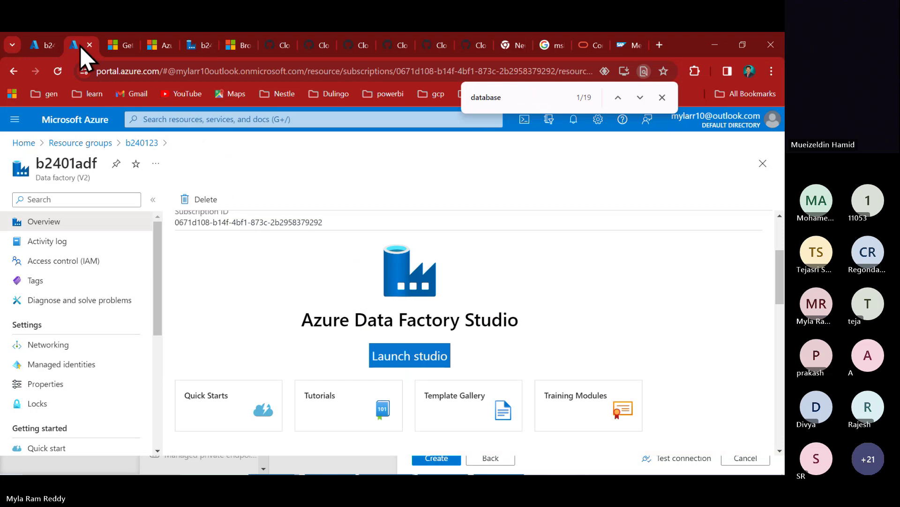
left_click(41, 47)
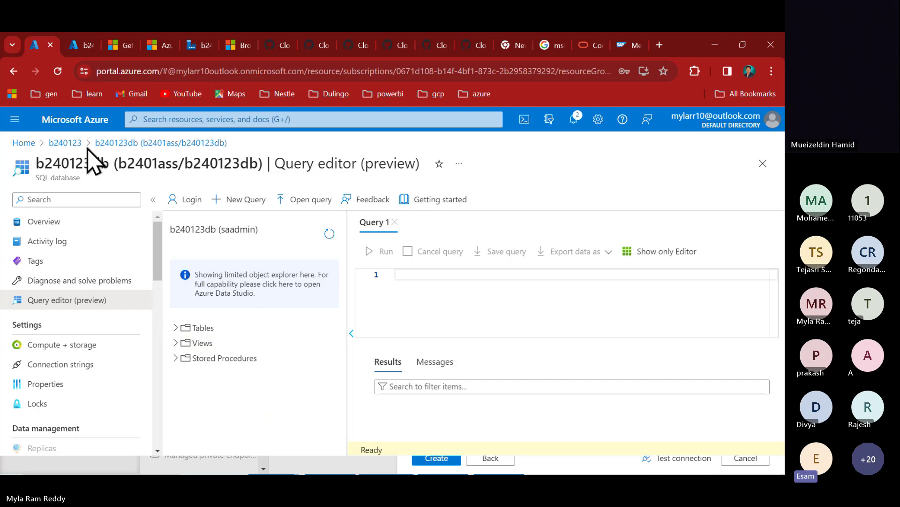
left_click(66, 144)
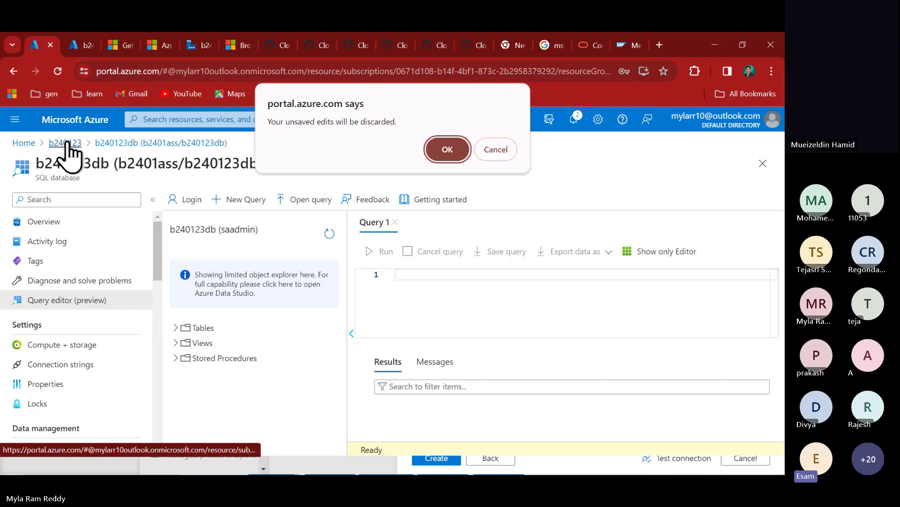
left_click(453, 157)
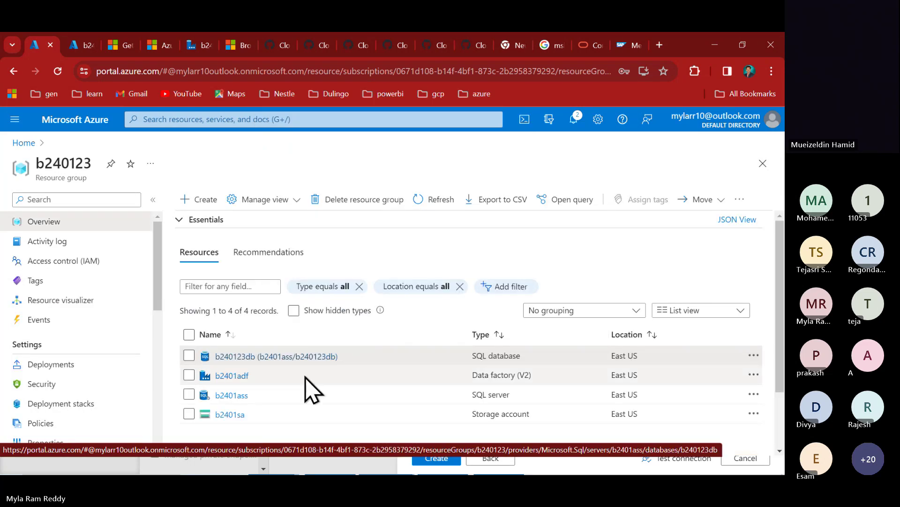
left_click(232, 396)
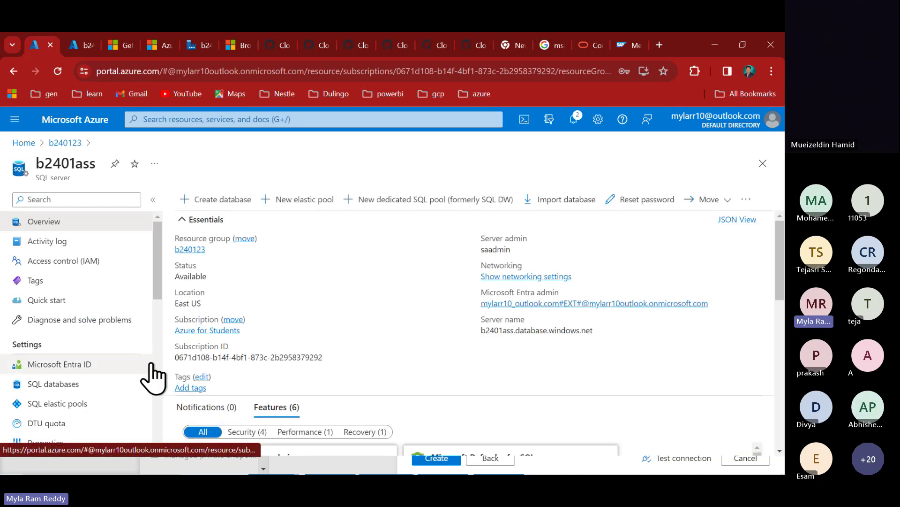
scroll(101, 395, "down", 12)
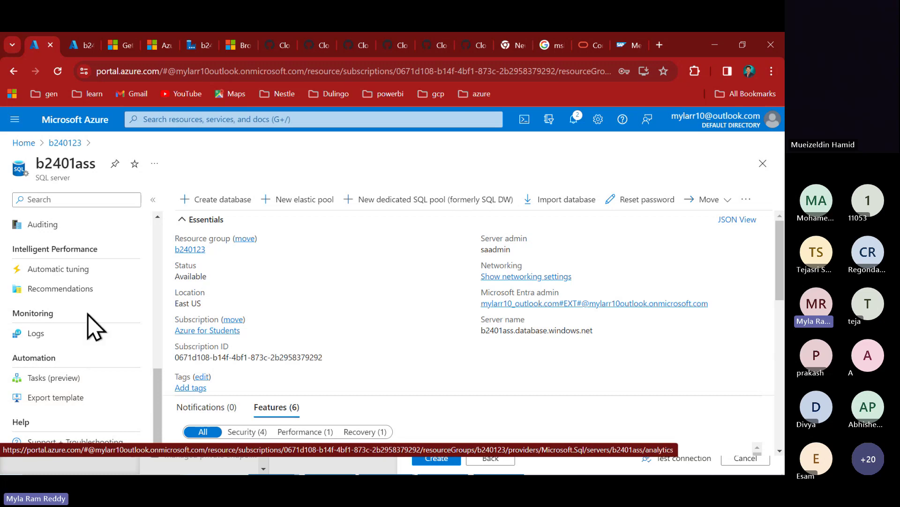
scroll(91, 321, "up", 1)
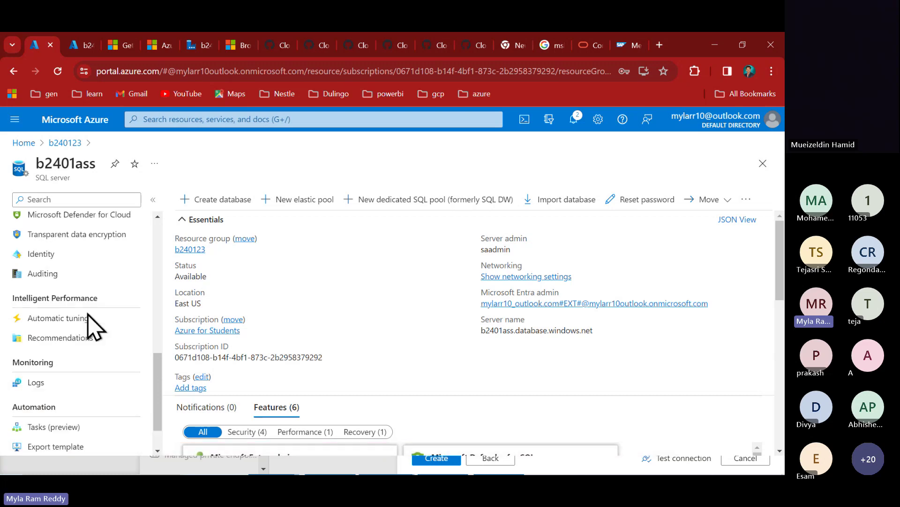
- In Networking, enable 'Allow Azure services and resources to access this server' and save
left_click(60, 200)
type("net")
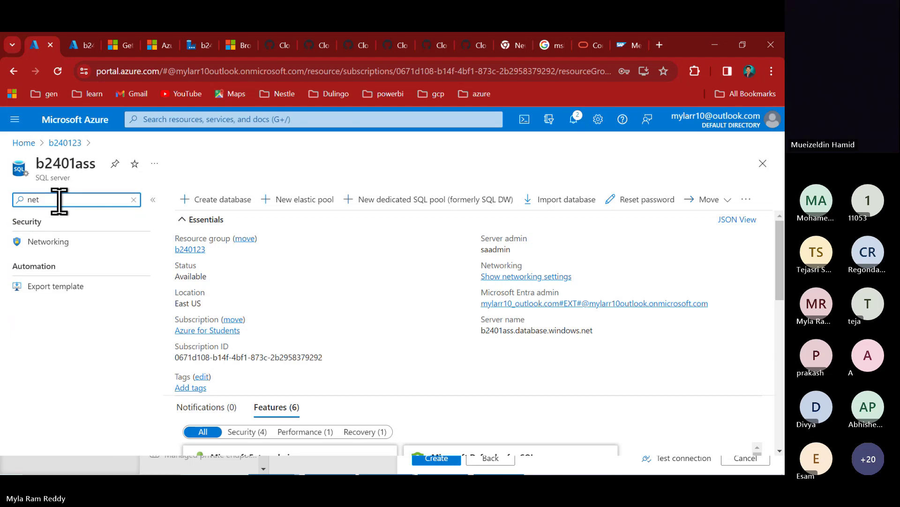
type("w")
left_click(61, 243)
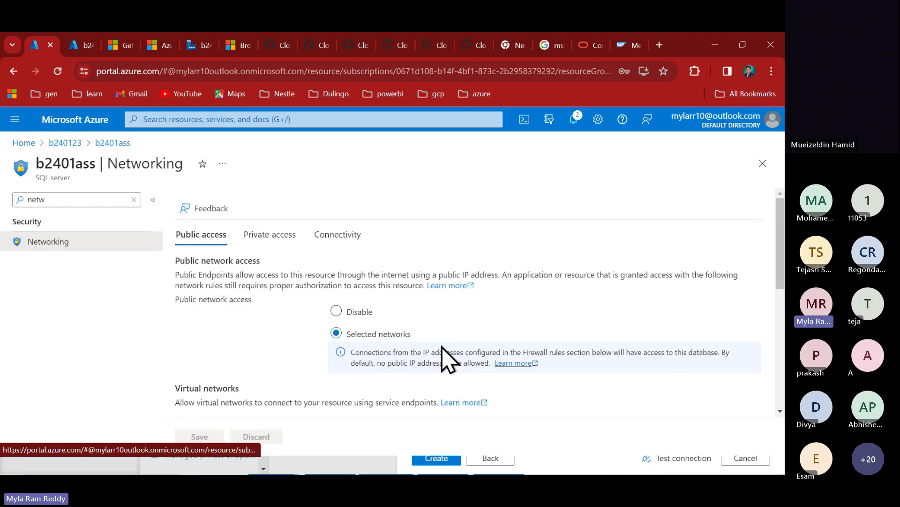
scroll(445, 358, "down", 3)
scroll(396, 276, "down", 4)
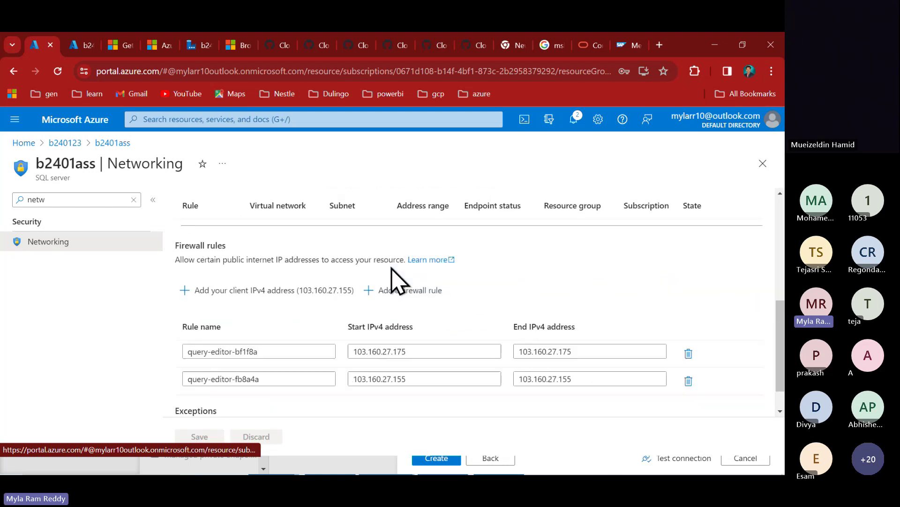
scroll(342, 382, "down", 1)
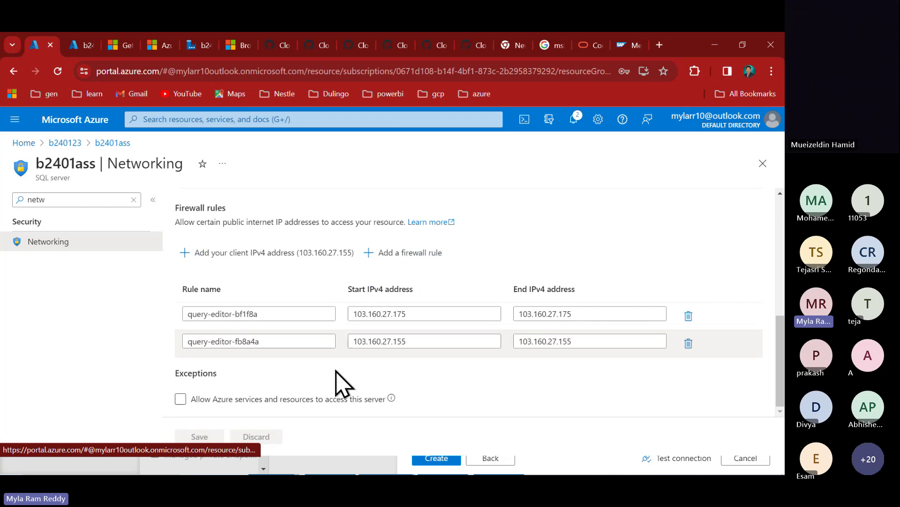
left_click(182, 401)
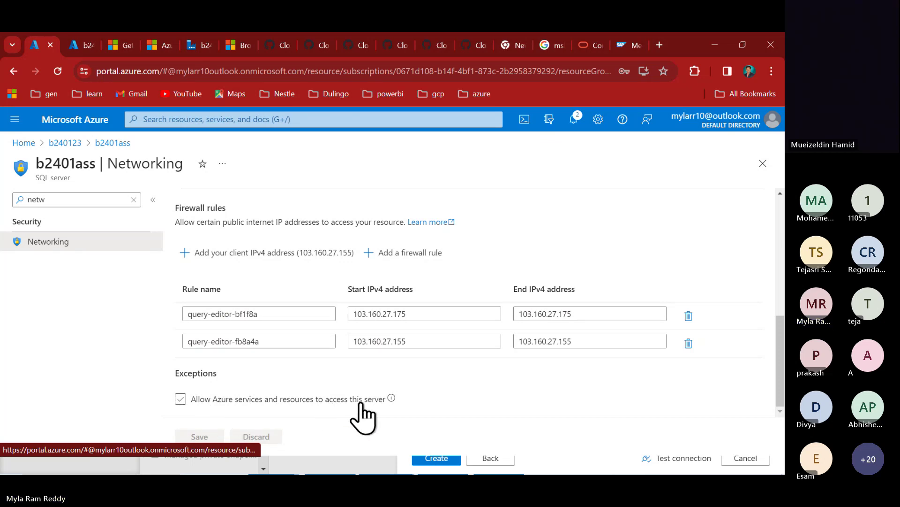
left_click(181, 400)
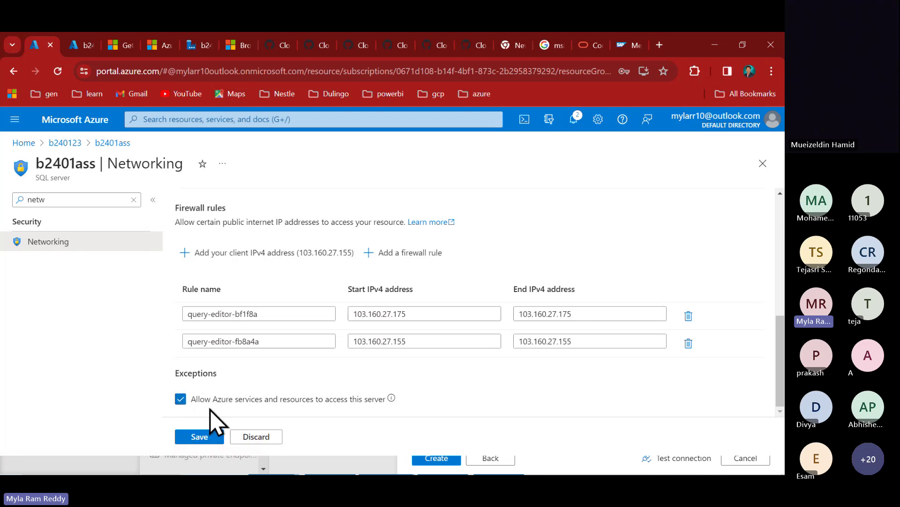
left_click(205, 440)
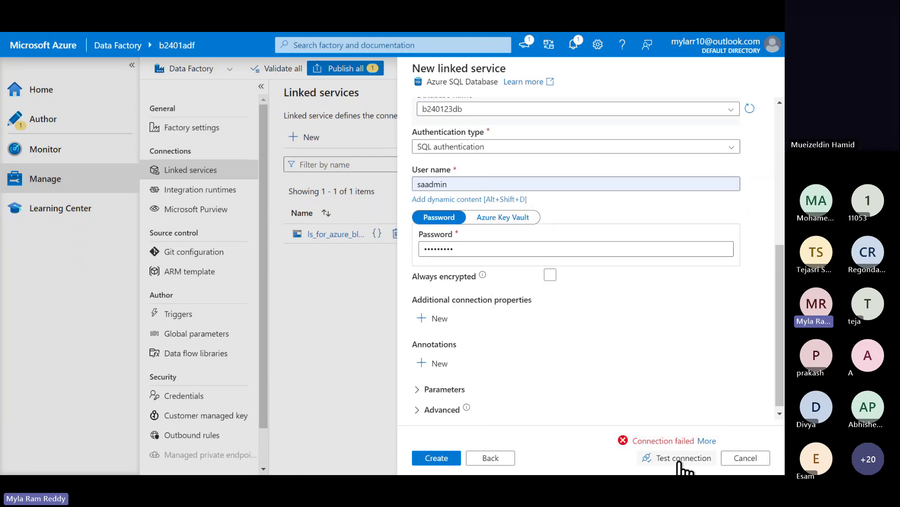
- Retest the SQL connection successfully, create the linked service, and accept the browser's password update
left_click(680, 459)
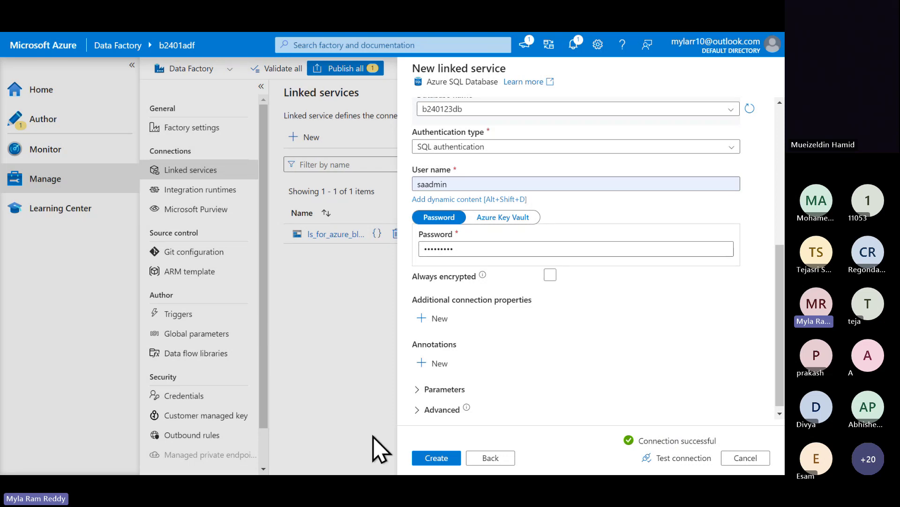
left_click(433, 459)
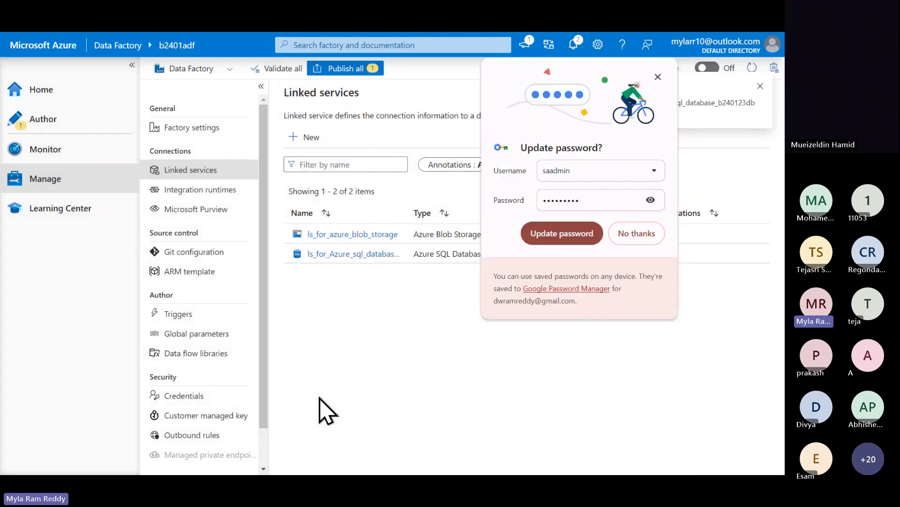
left_click(584, 237)
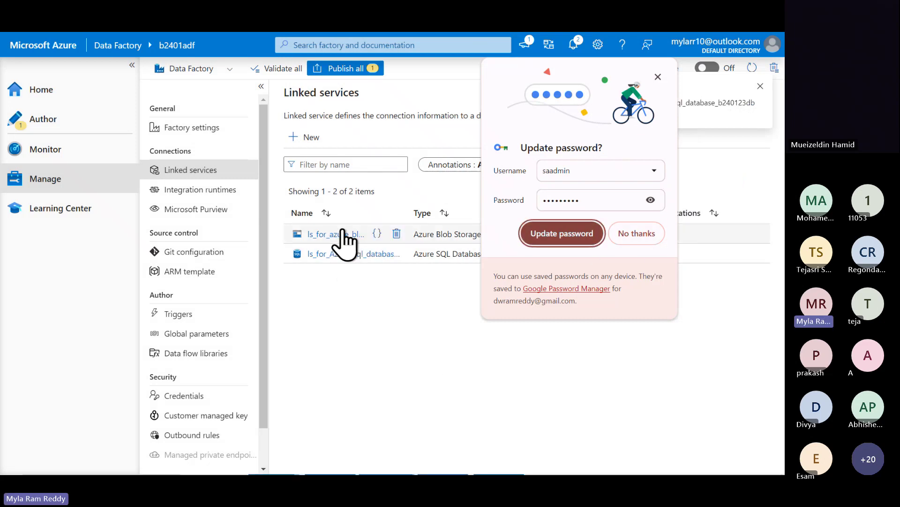
left_click(563, 237)
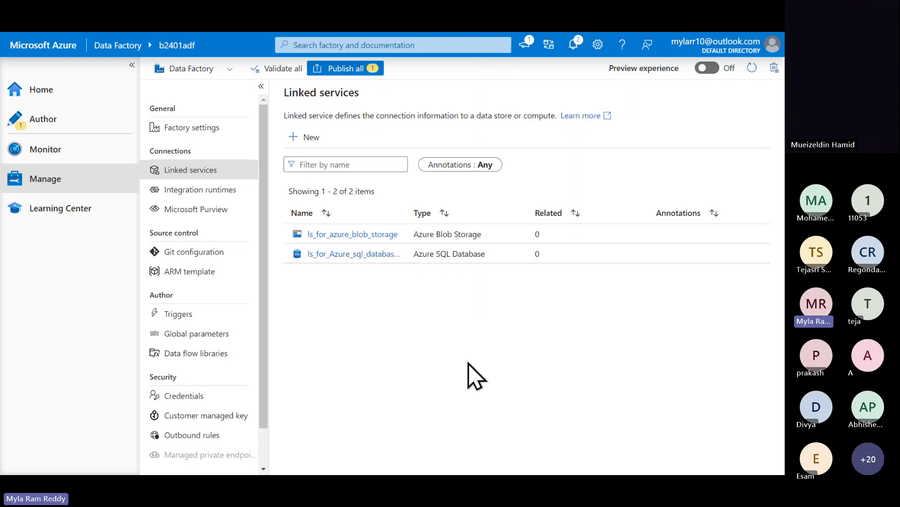
- Mark the Type and Name columns of the linked services list
mouse_move(406, 198)
left_mouse_down()
mouse_move(439, 253)
mouse_move(499, 302)
left_mouse_up()
mouse_move(281, 203)
left_mouse_down()
mouse_move(317, 224)
mouse_move(399, 313)
left_mouse_up()
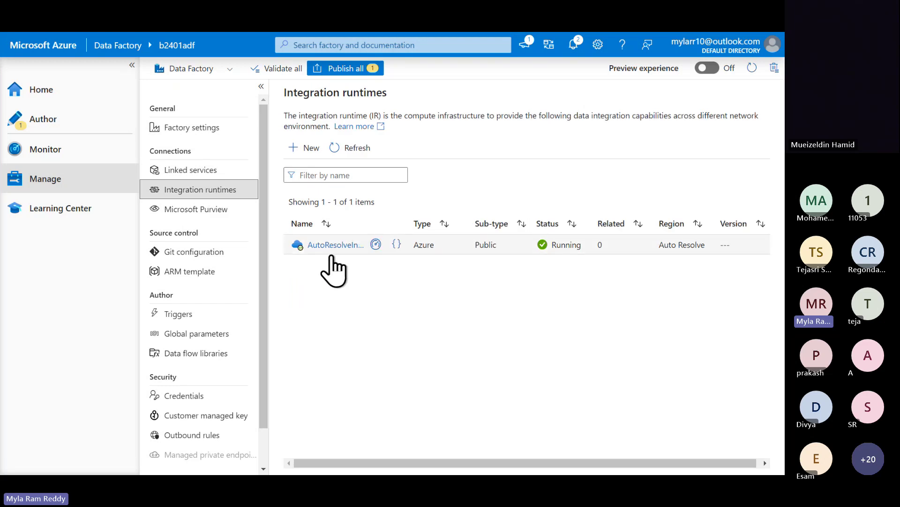
- Show the factory's two linked services in Data Factory Studio
left_click(191, 170)
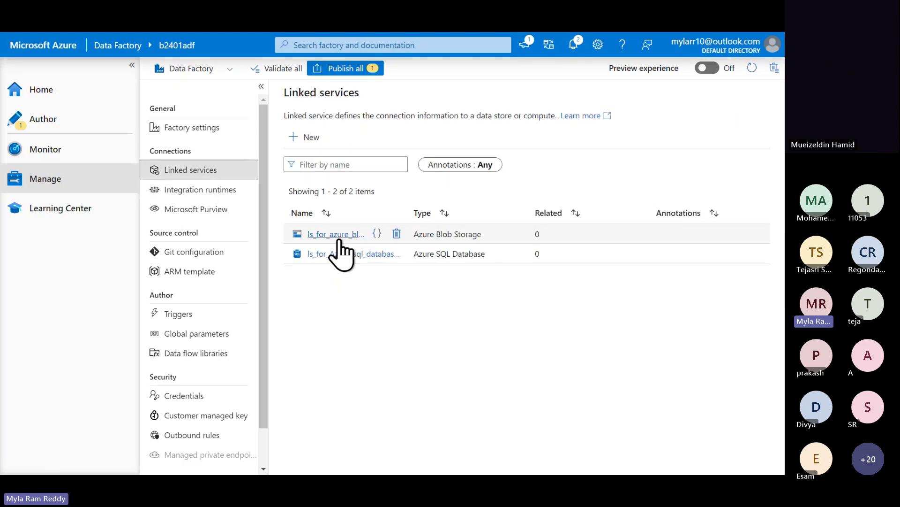
key("super")
key("super")
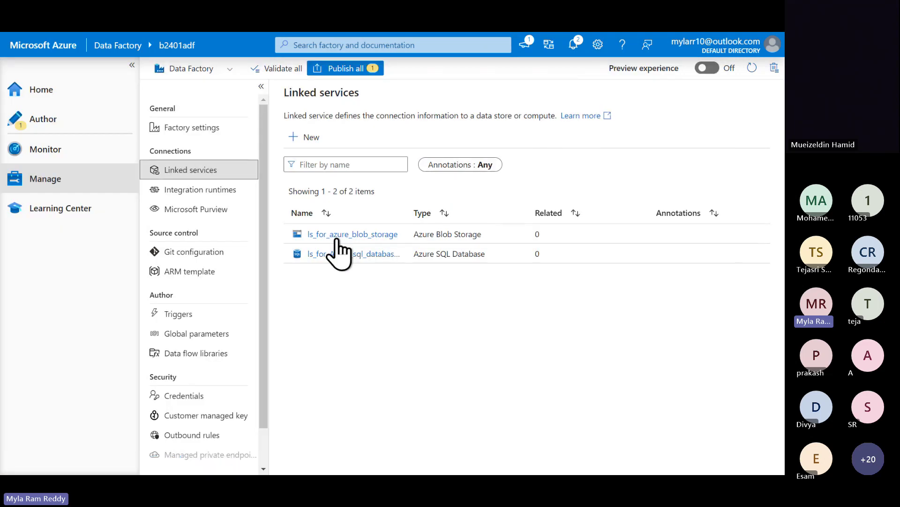
key("super")
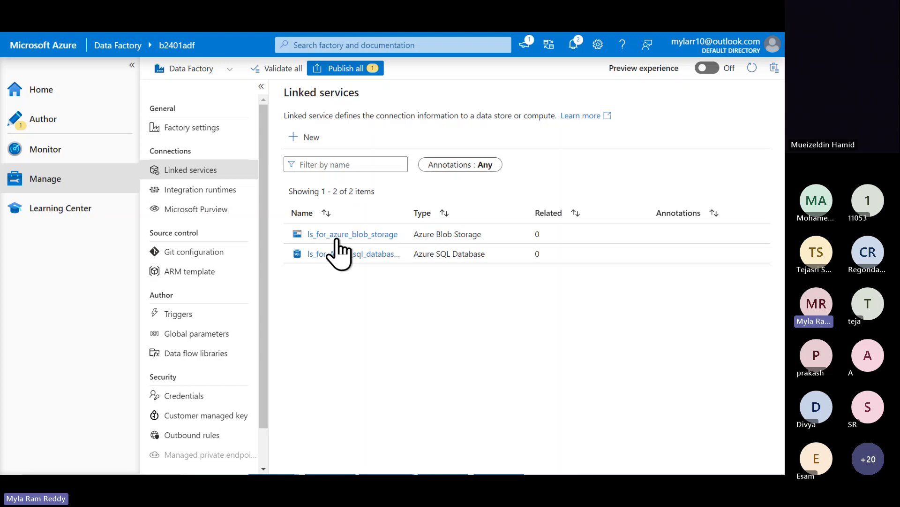
- Return to the b2401ass SQL server's Networking page in the Azure portal
key("alt+Tab")
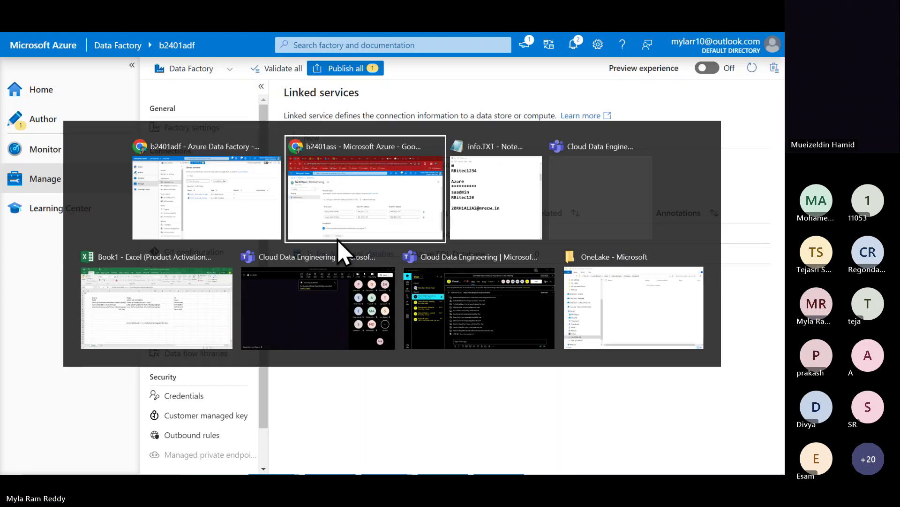
left_click(339, 237)
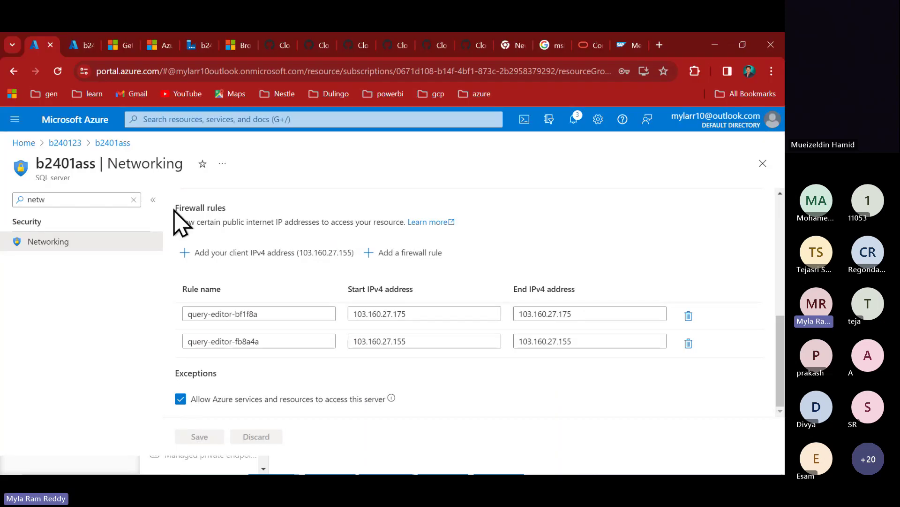
left_click(84, 47)
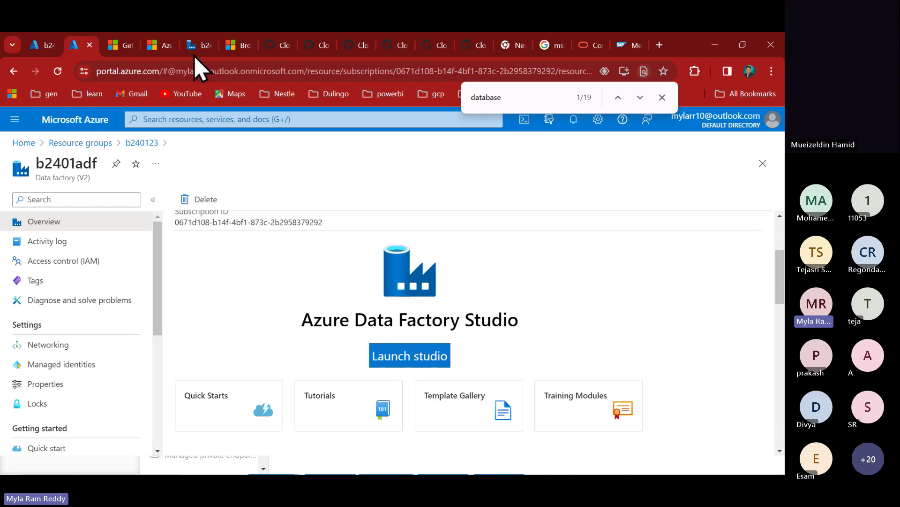
left_click(205, 43)
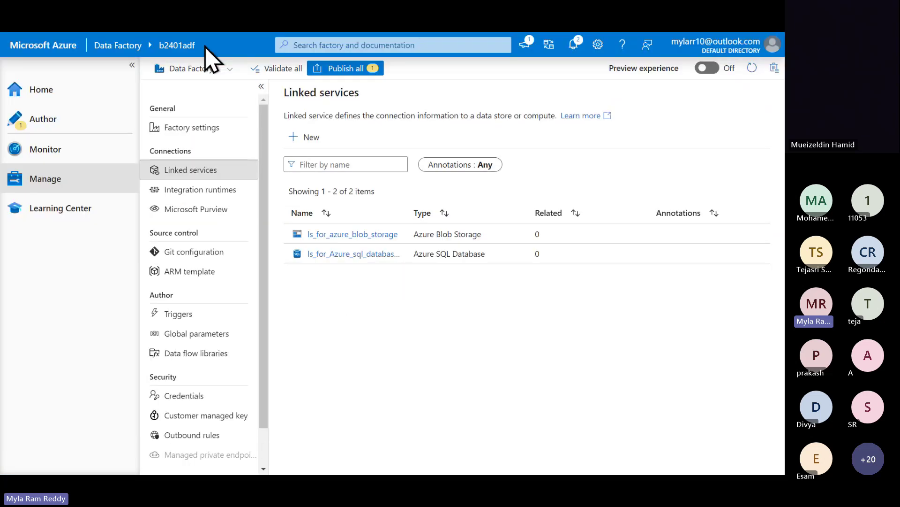
left_click(47, 47)
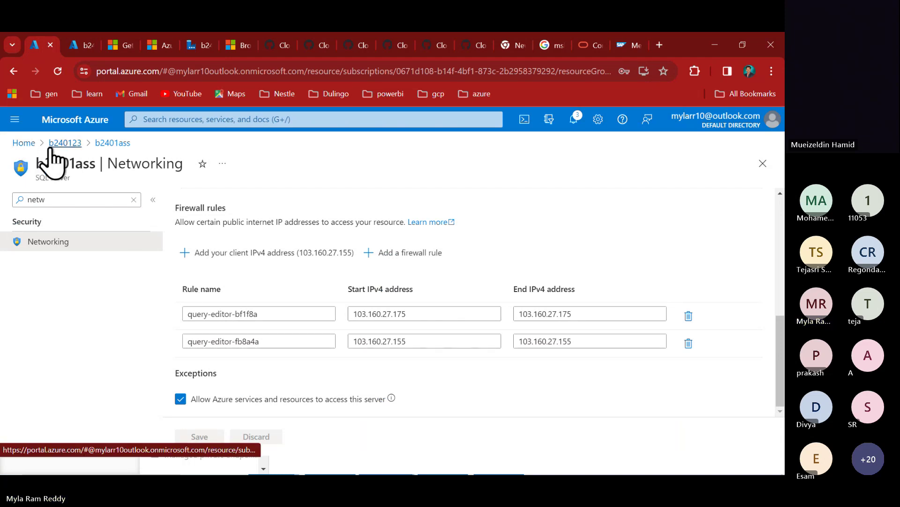
- Open the b240123db database from portal Home and sign in to its query editor
left_click(24, 143)
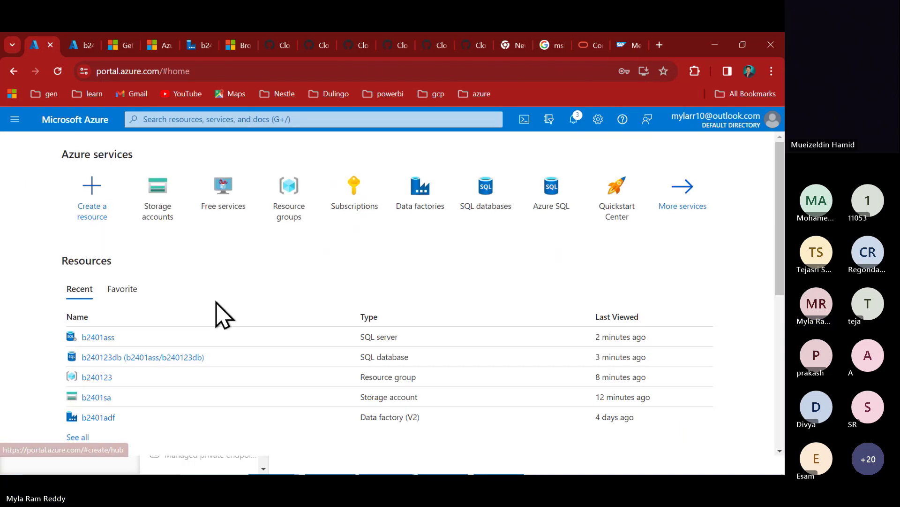
mouse_move(102, 361)
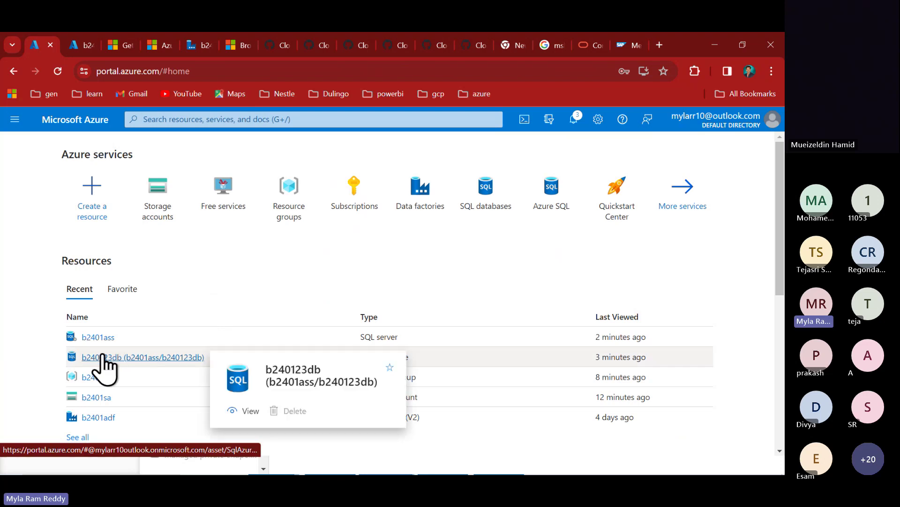
left_click(115, 358)
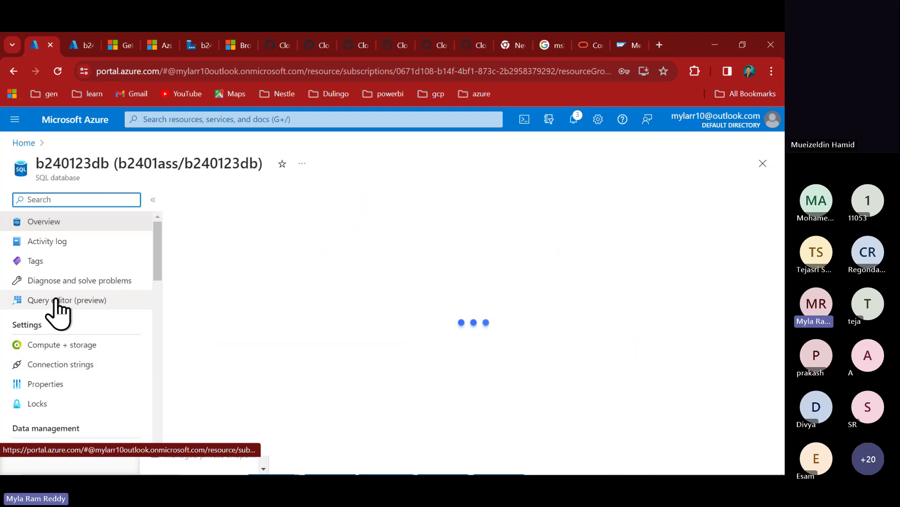
left_click(56, 300)
scroll(349, 400, "down", 1)
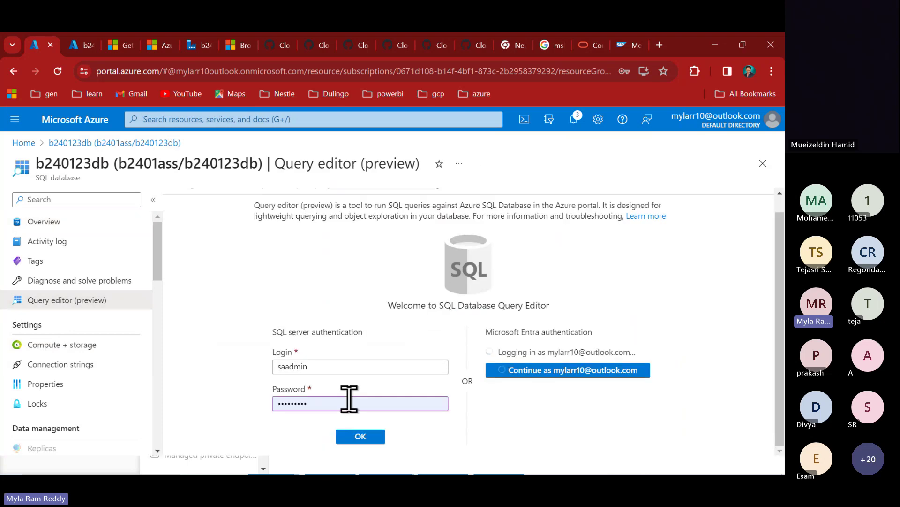
left_click(363, 437)
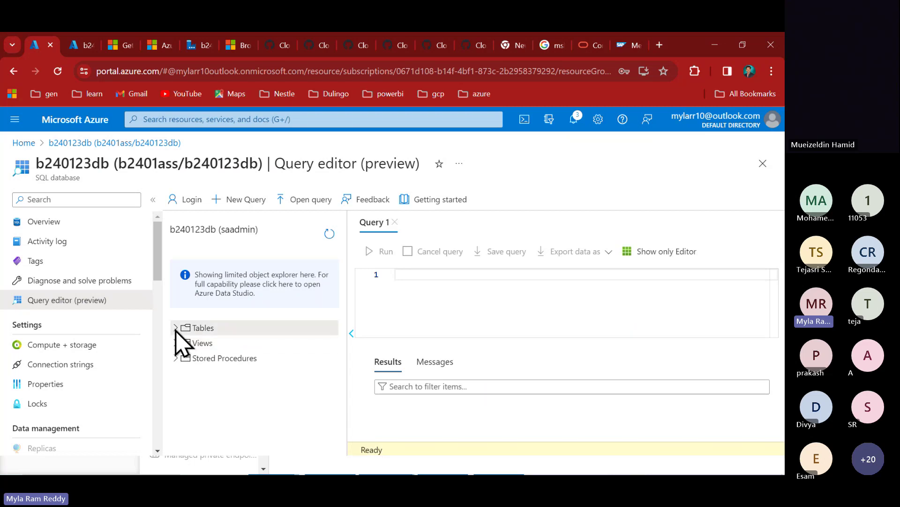
- List b240123db's tables, then go back to the Data Factory linked services
left_click(183, 330)
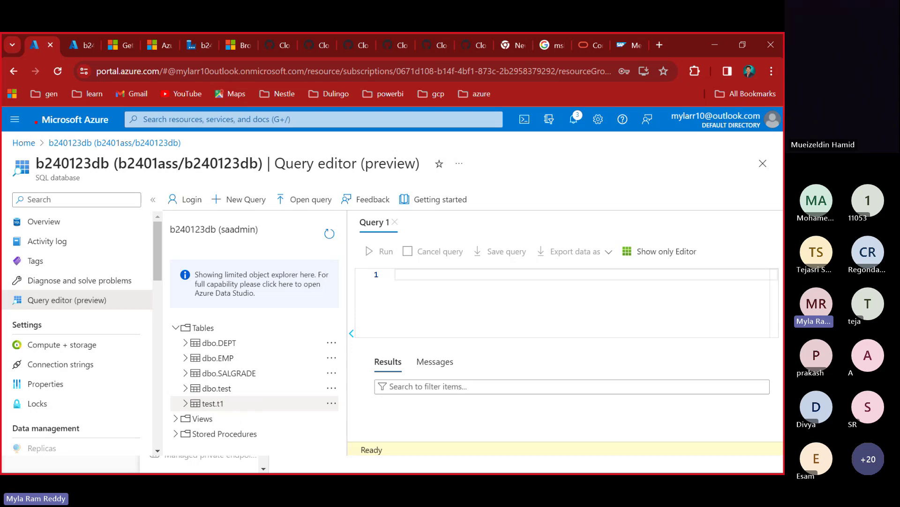
left_click_drag(12, 147, 120, 183)
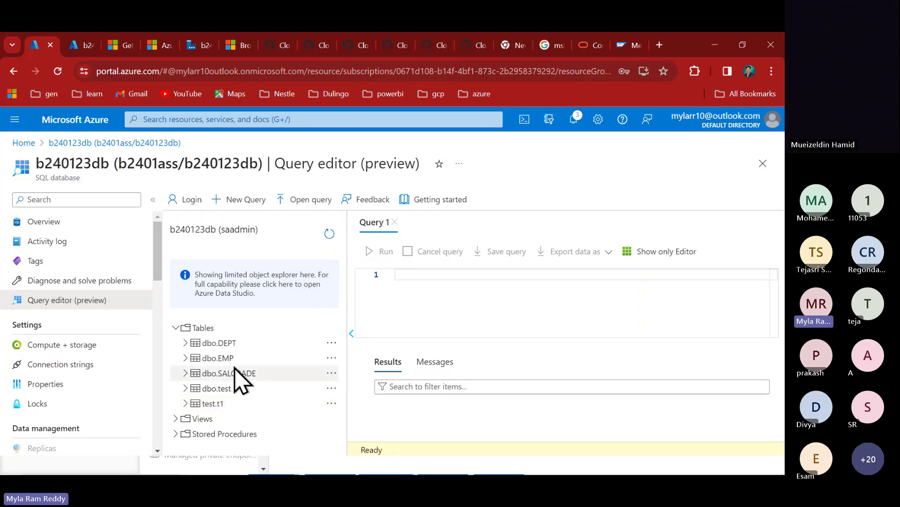
key("alt+Tab")
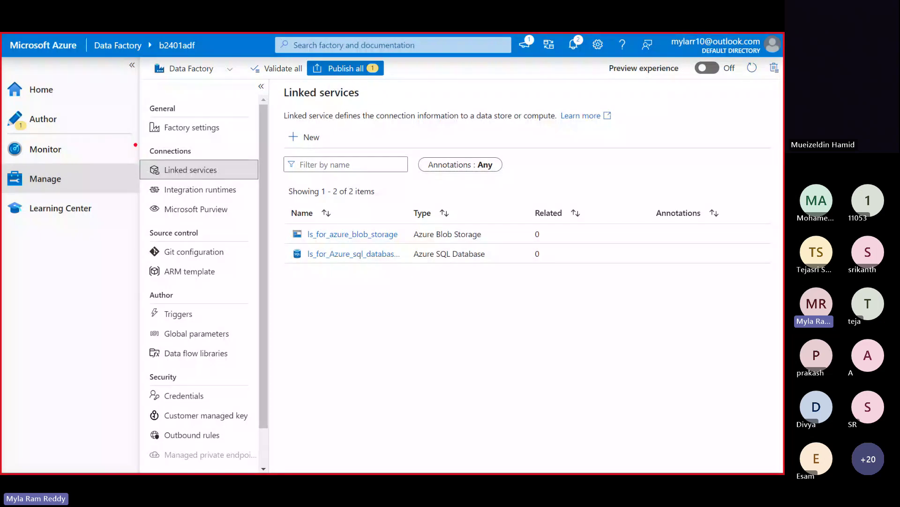
left_click_drag(135, 144, 257, 202)
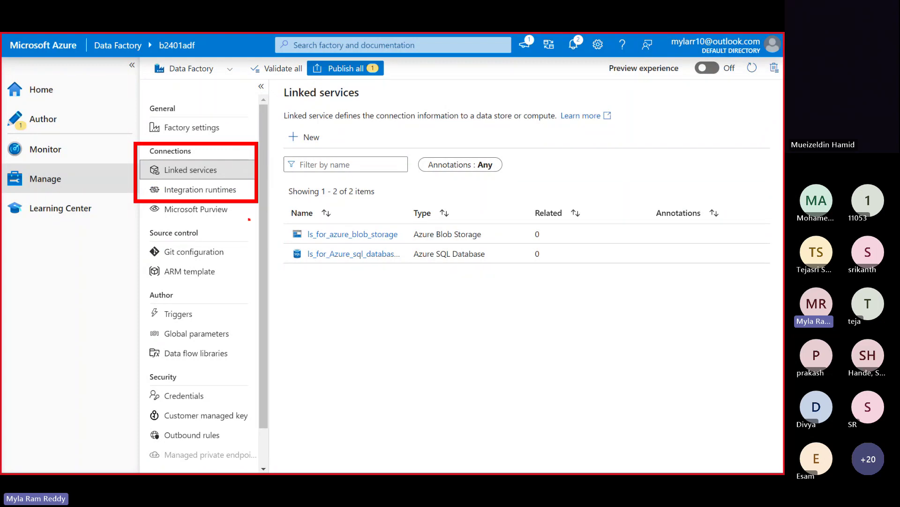
left_click_drag(140, 225, 237, 261)
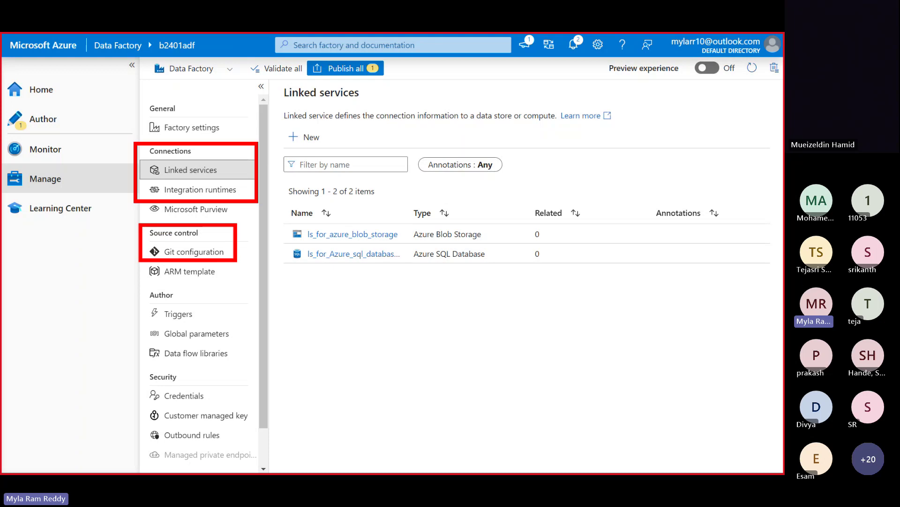
left_click_drag(142, 263, 232, 287)
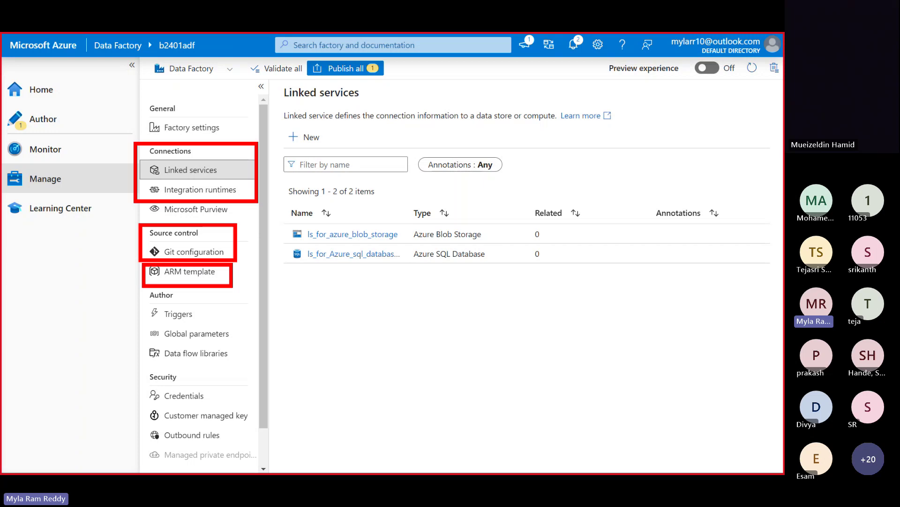
left_click_drag(134, 298, 217, 328)
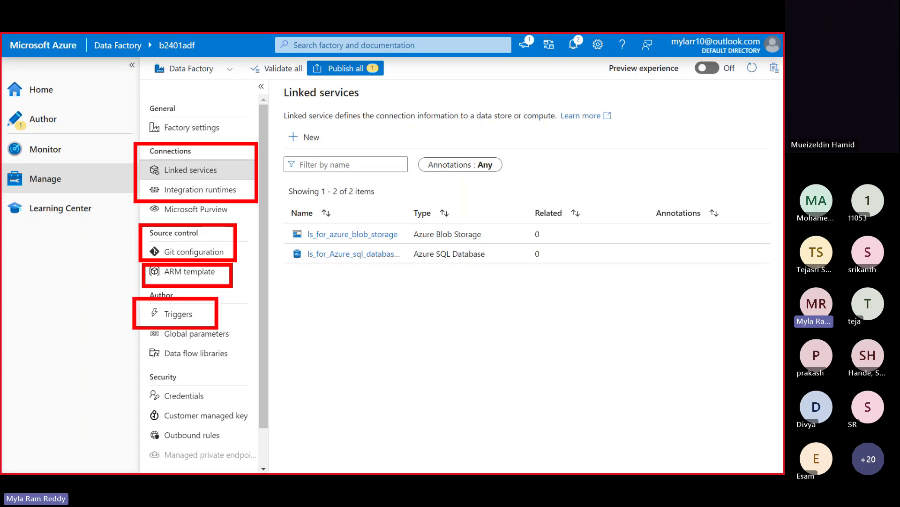
left_click_drag(141, 325, 242, 349)
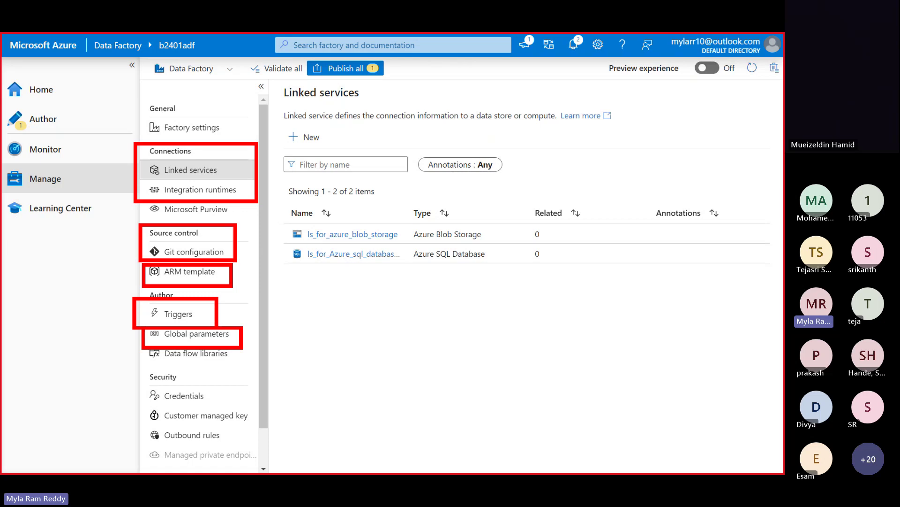
left_click_drag(137, 99, 254, 141)
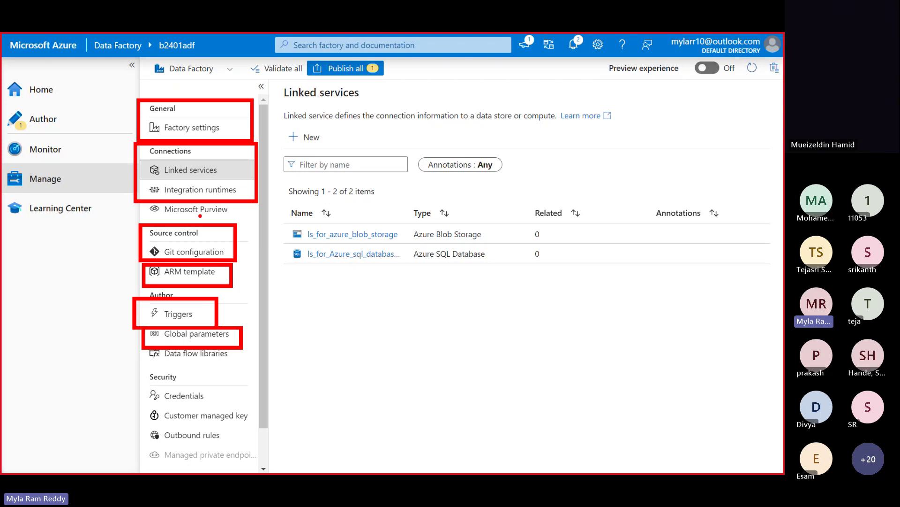
left_click_drag(199, 216, 226, 214)
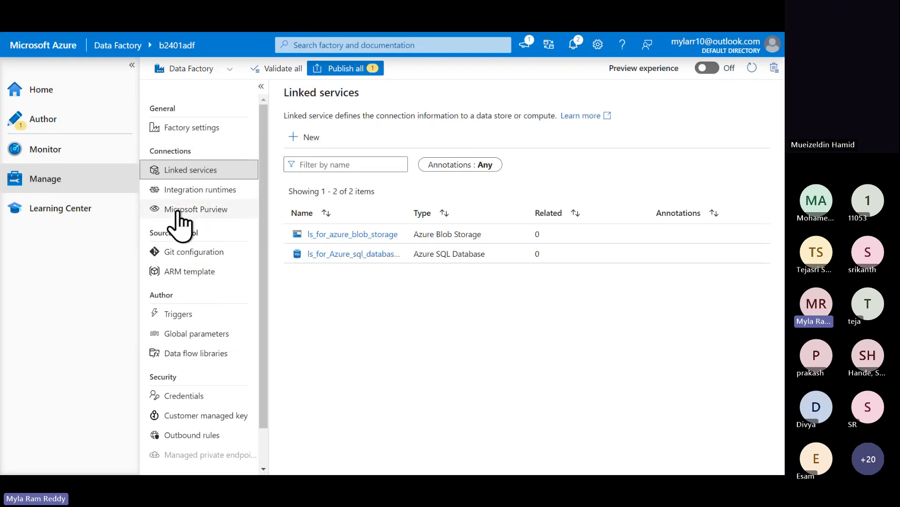
- Discard the unsaved pipeline1 in the Author hub, leaving every factory resource count at 0
left_click(41, 123)
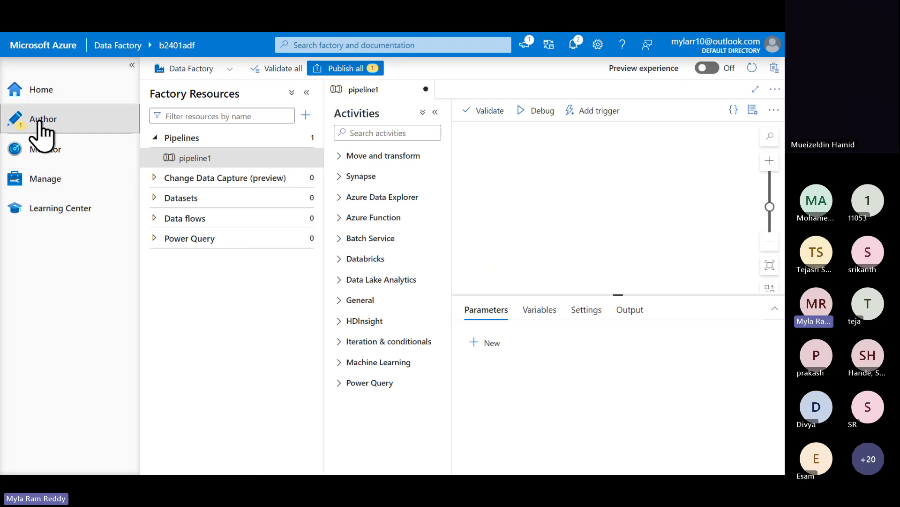
left_click(426, 90)
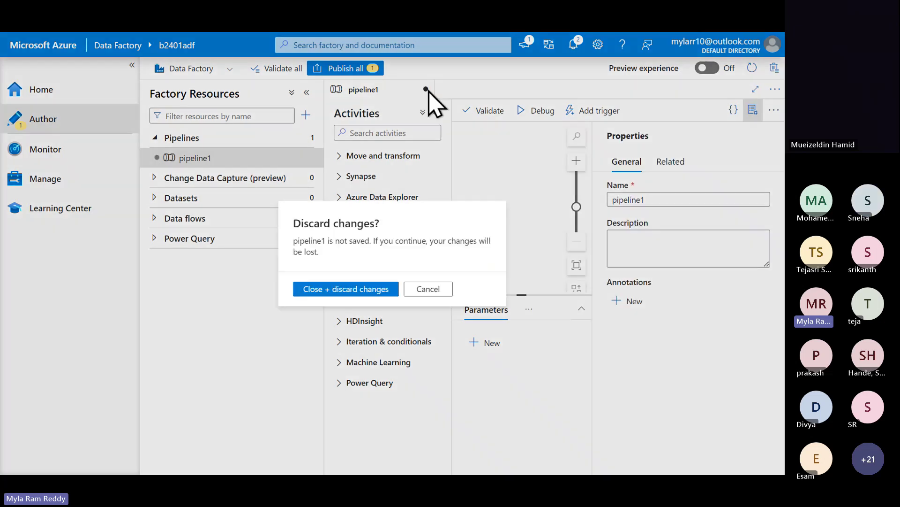
left_click(358, 290)
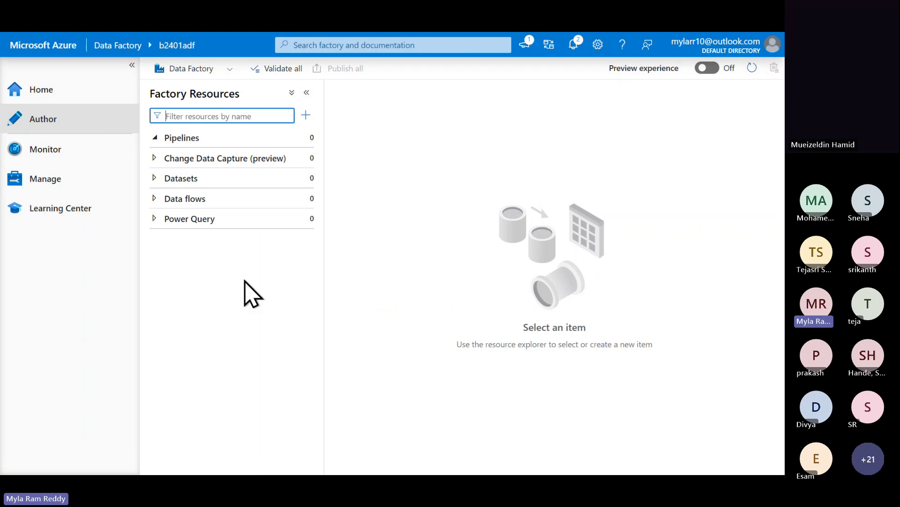
left_click_drag(297, 122, 342, 257)
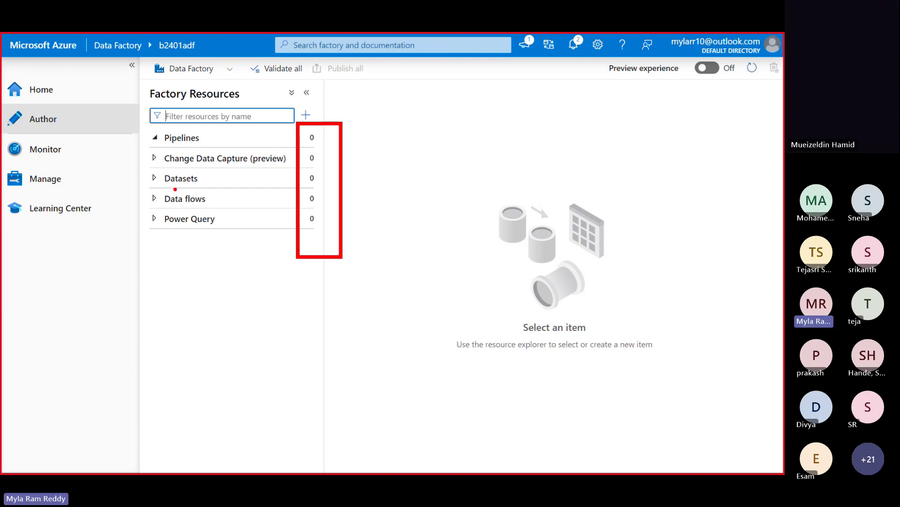
left_click_drag(141, 166, 215, 188)
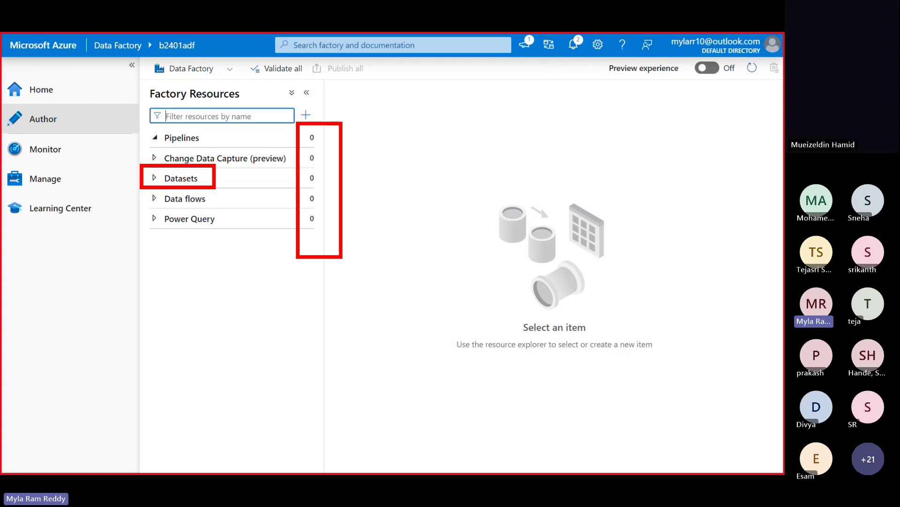
- Add a folder named sa_all_files under Datasets and show its actions menu
left_click(158, 190)
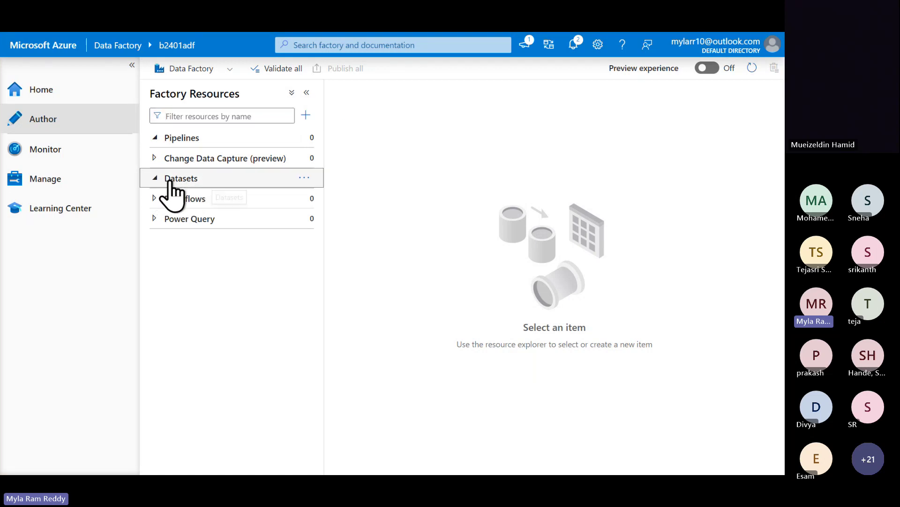
left_click(304, 178)
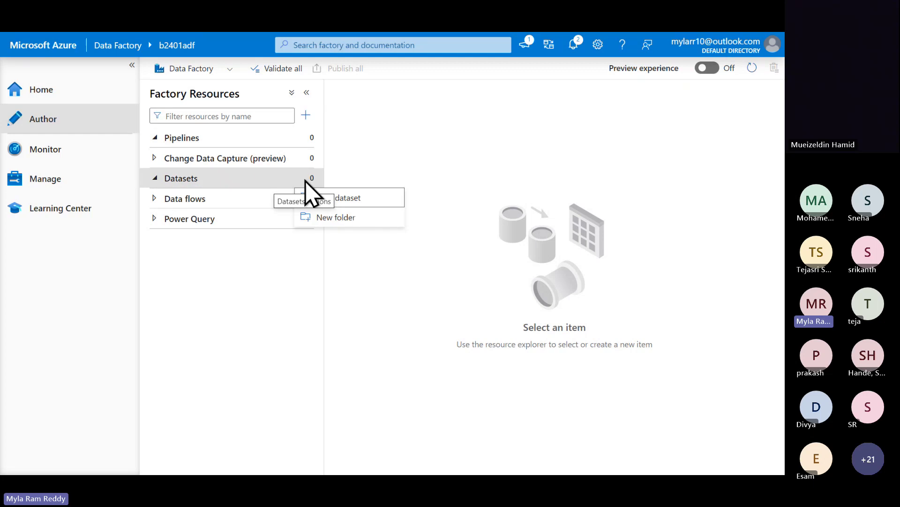
left_click(357, 220)
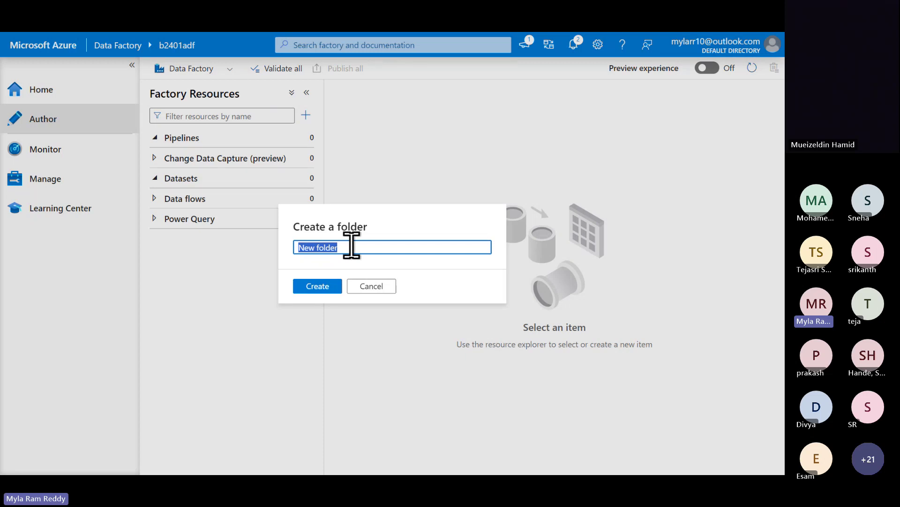
type("sa_all_files")
left_click(324, 290)
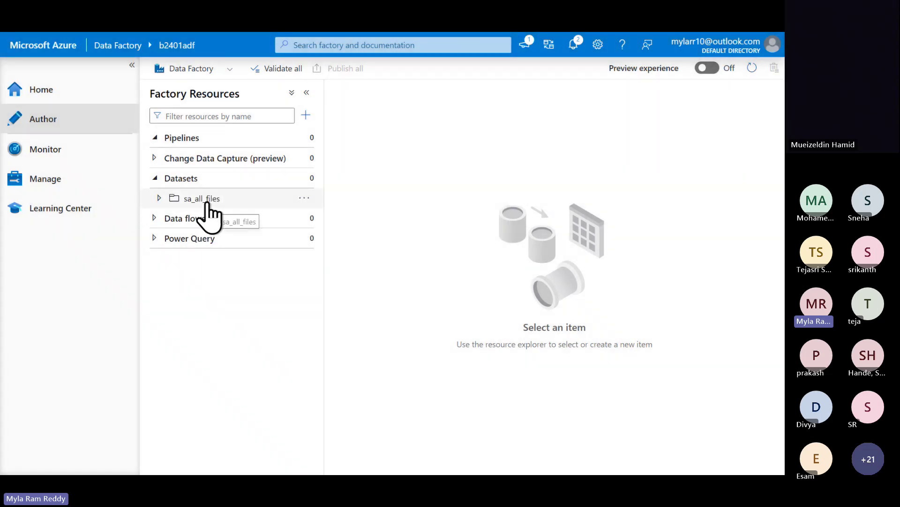
left_click(304, 199)
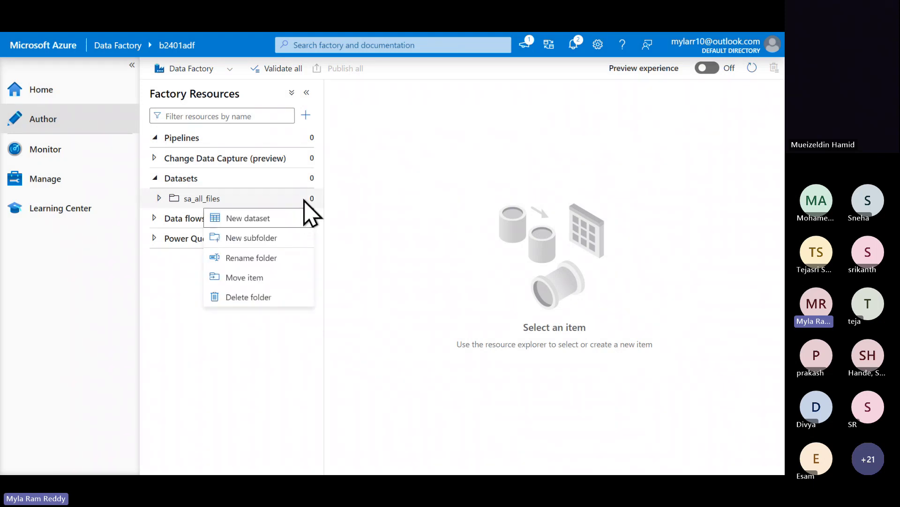
- Start a new Azure Blob Storage dataset in sa_all_files using the DelimitedText format
left_click(270, 220)
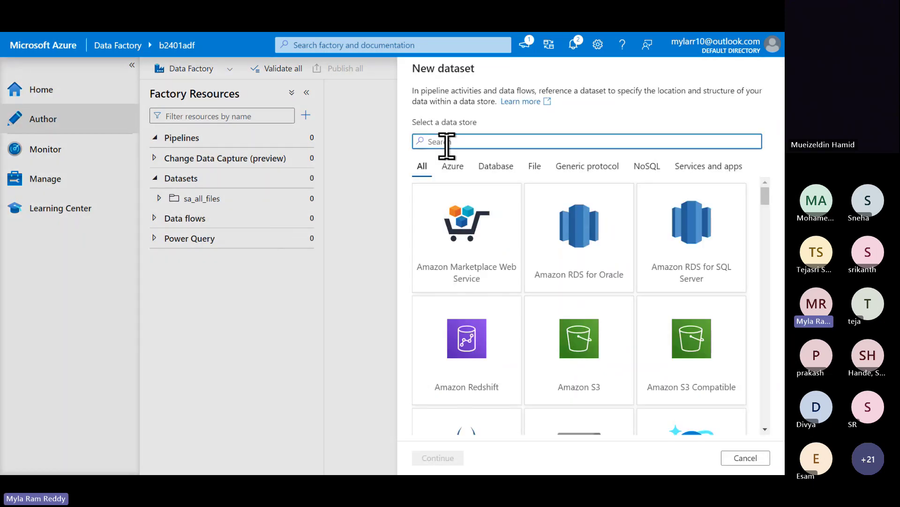
type("b")
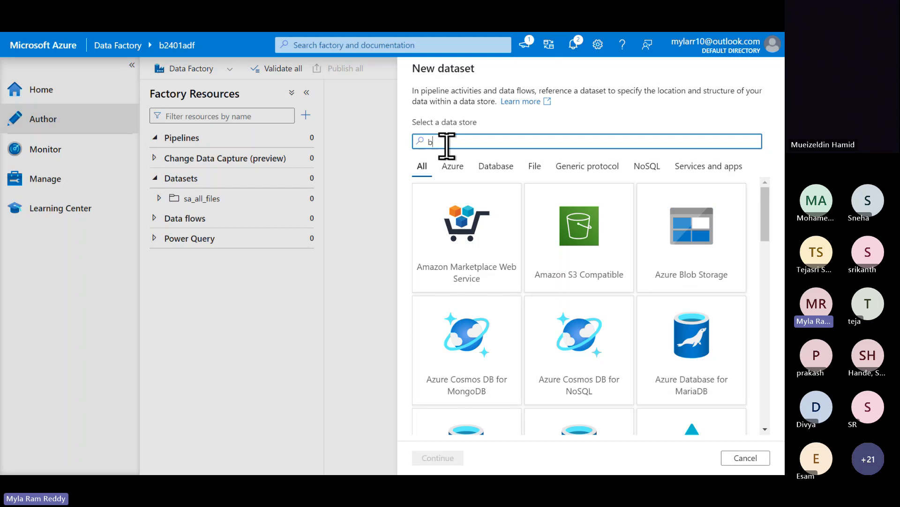
type("lob")
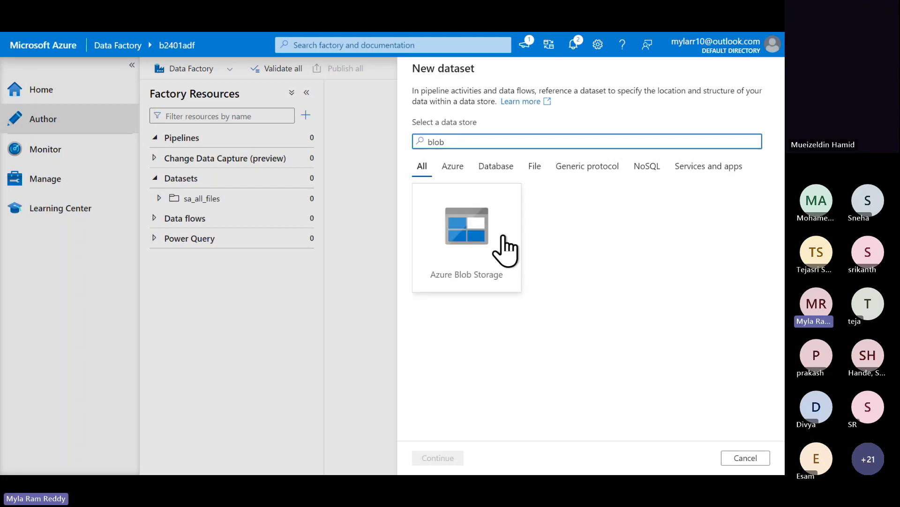
left_click(491, 261)
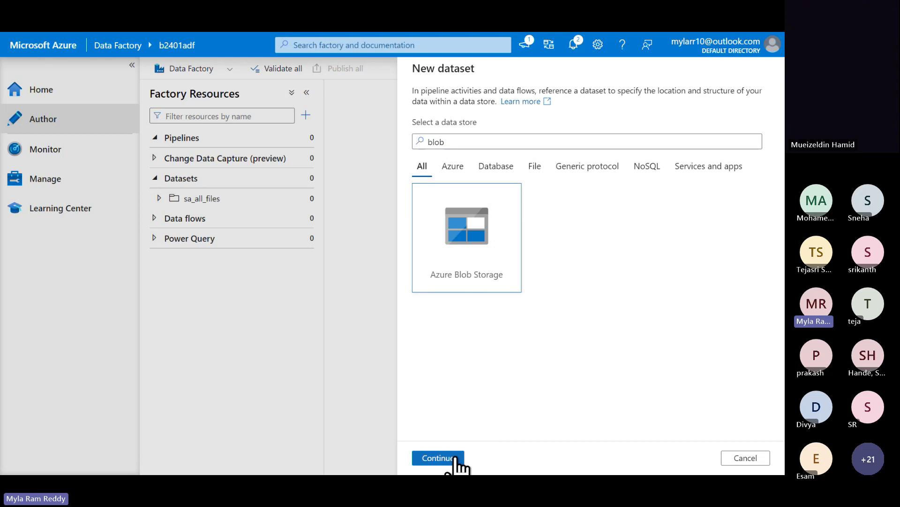
left_click(438, 457)
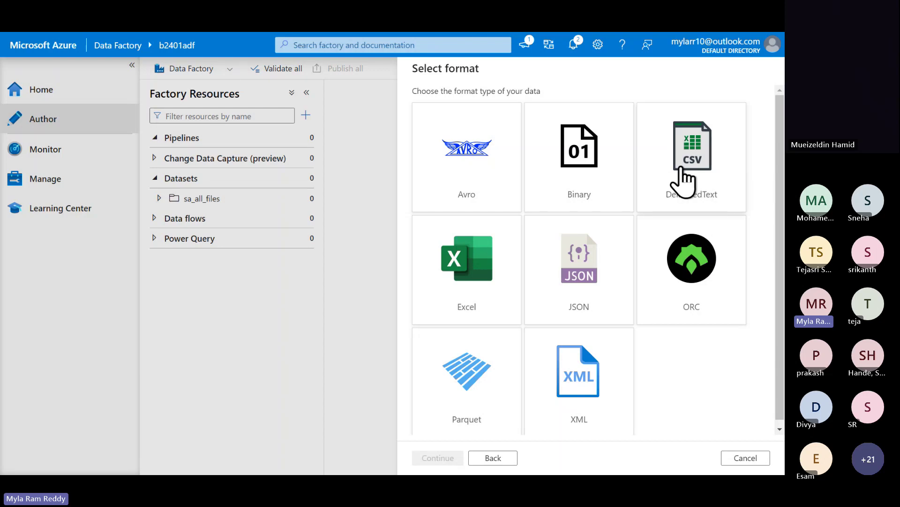
left_click(684, 181)
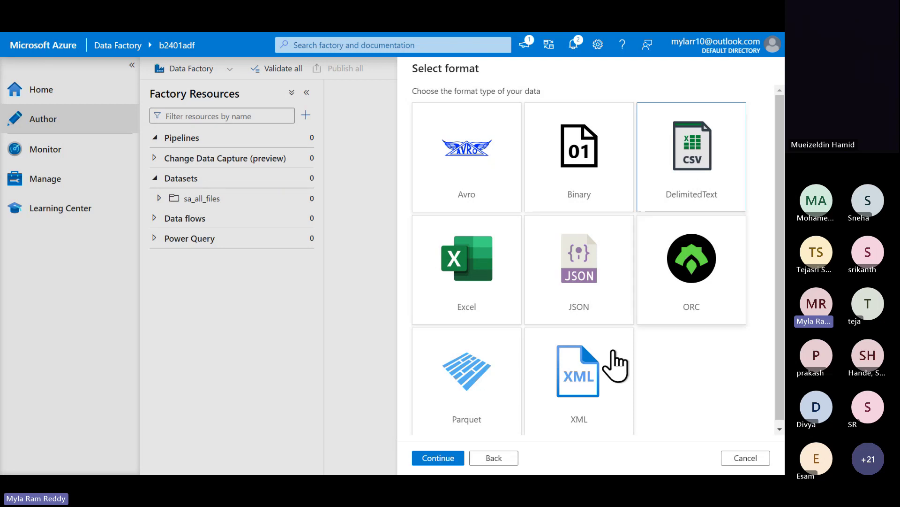
- Replace the default dataset name with emp
left_click(436, 458)
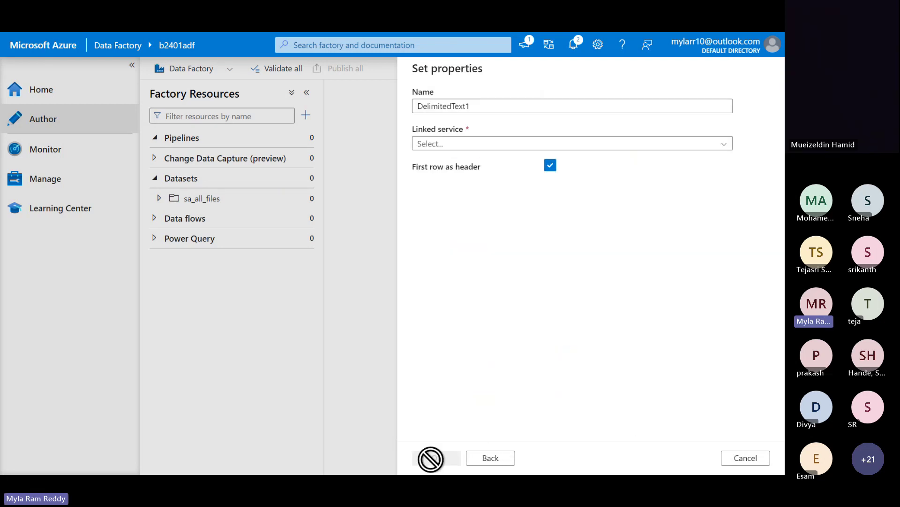
left_click(478, 101)
key("ctrl+a")
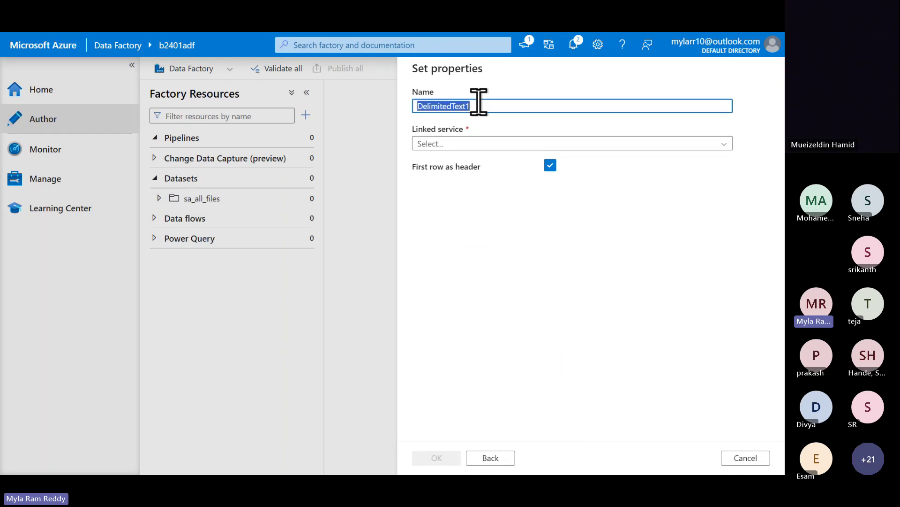
type("emp")
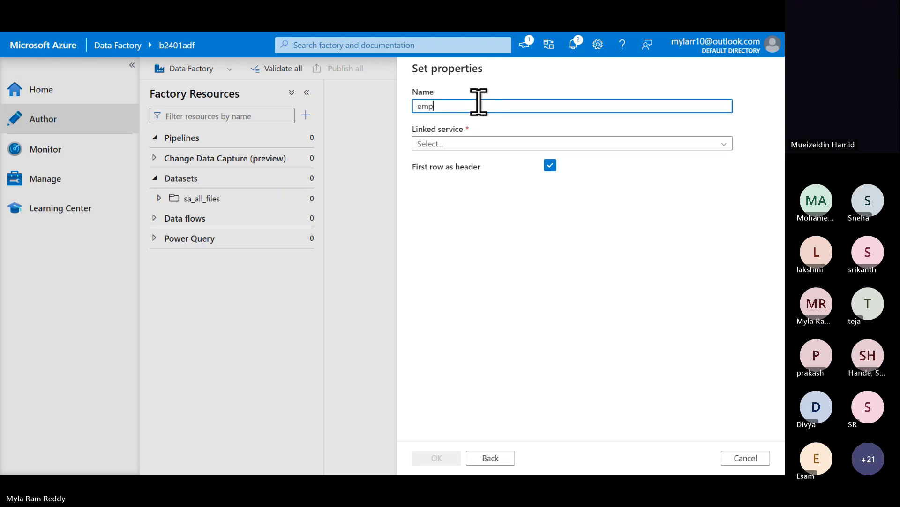
- Link the dataset to ls_for_azure_blob_storage, reviewing its connection settings without changes
left_click(454, 144)
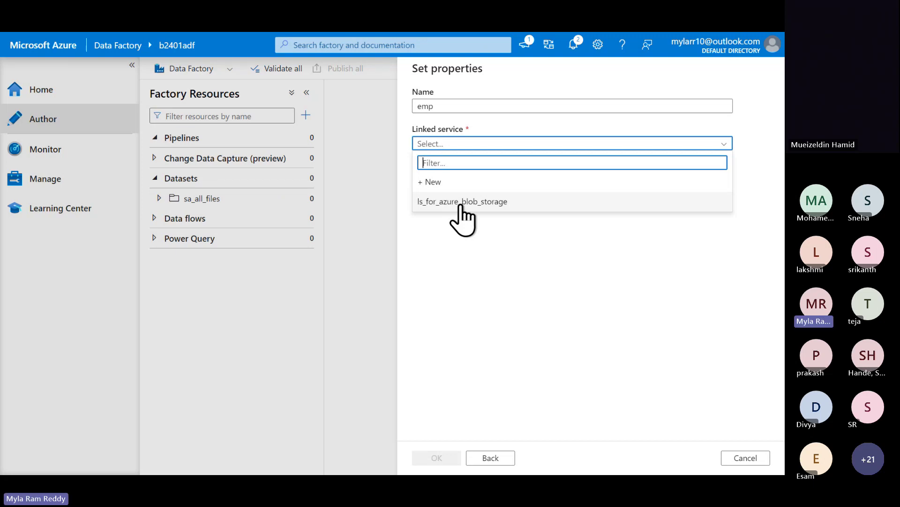
left_click(462, 202)
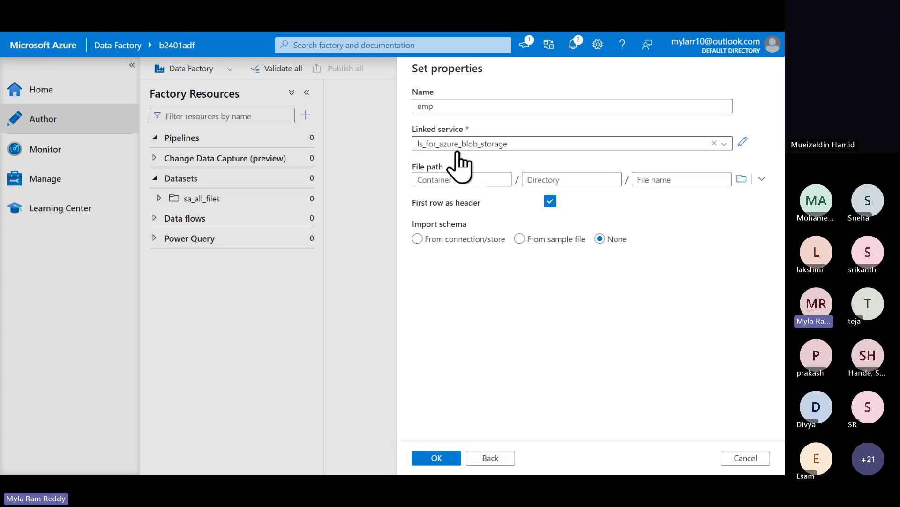
left_click(742, 142)
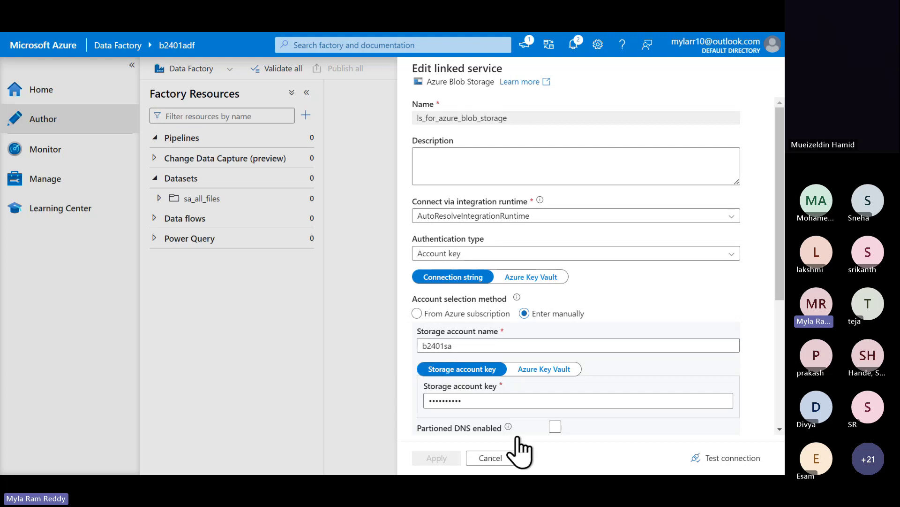
left_click(506, 459)
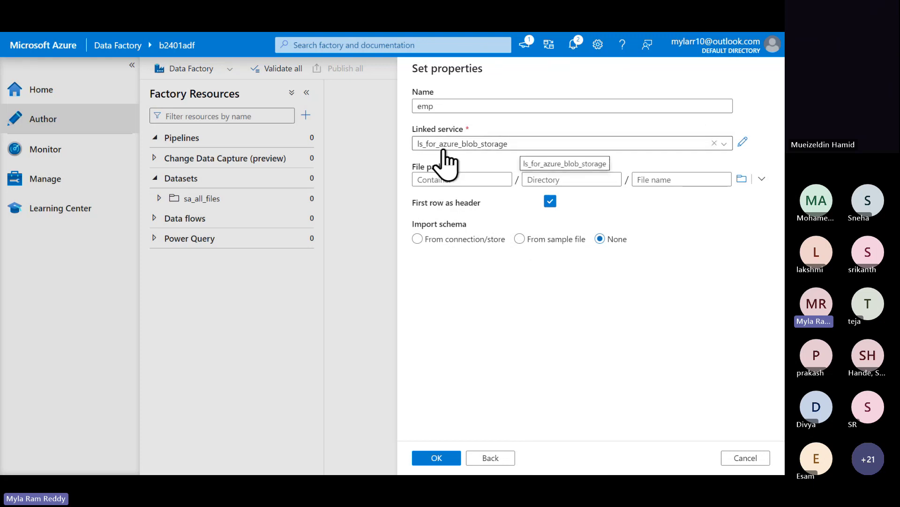
- Browse the storage for the file, showing cdrive, ddrive, nbu and obu
left_click(441, 180)
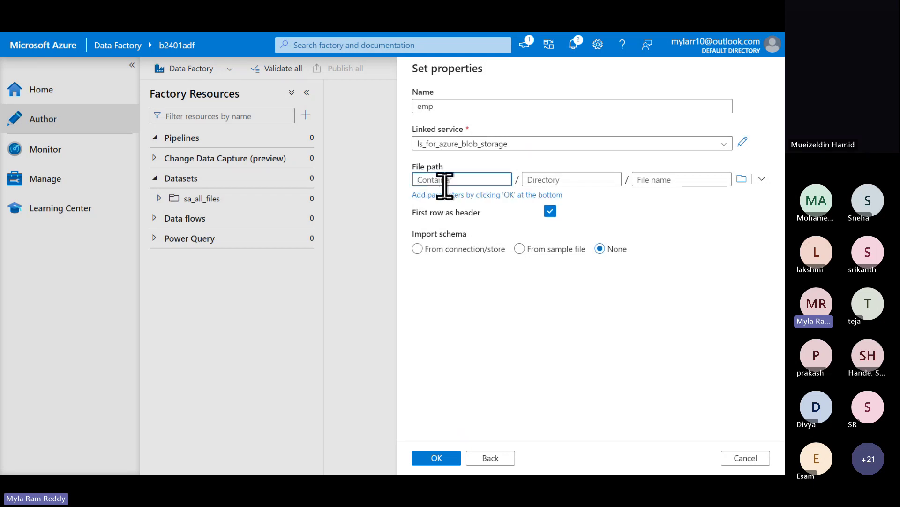
left_click(558, 179)
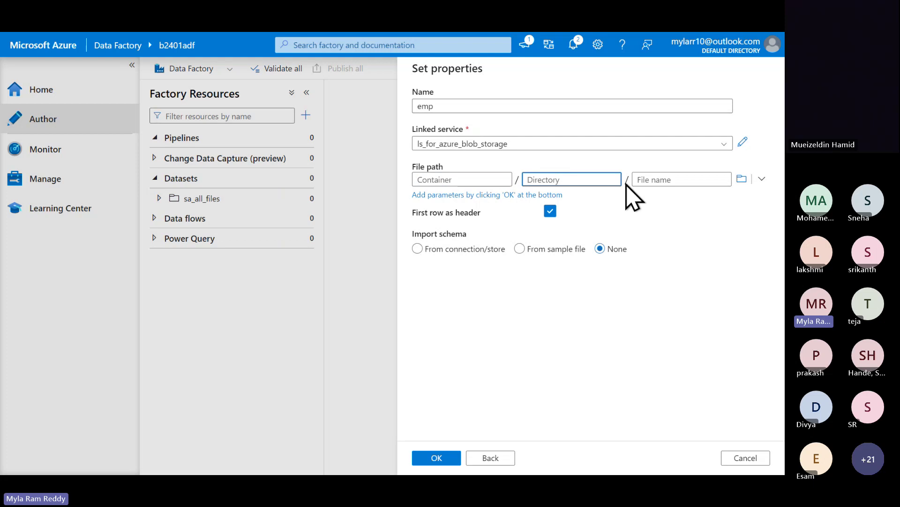
left_click(653, 180)
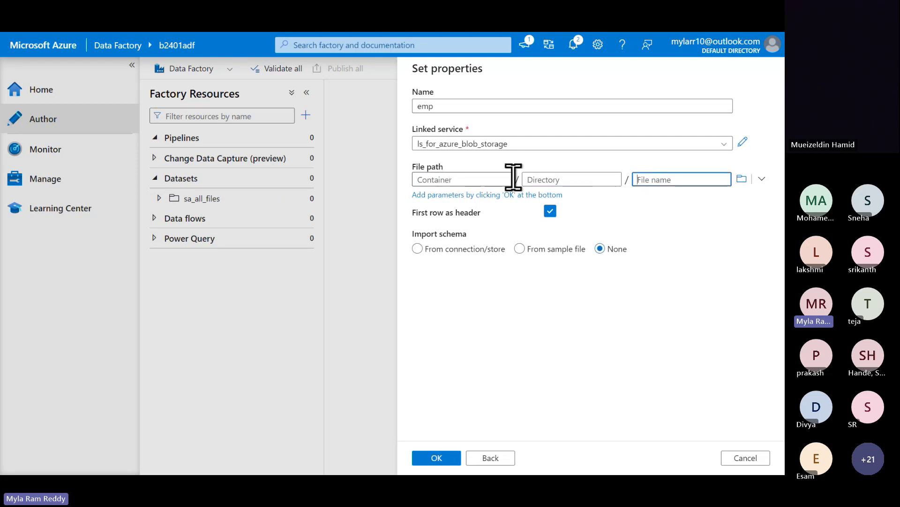
left_click(742, 182)
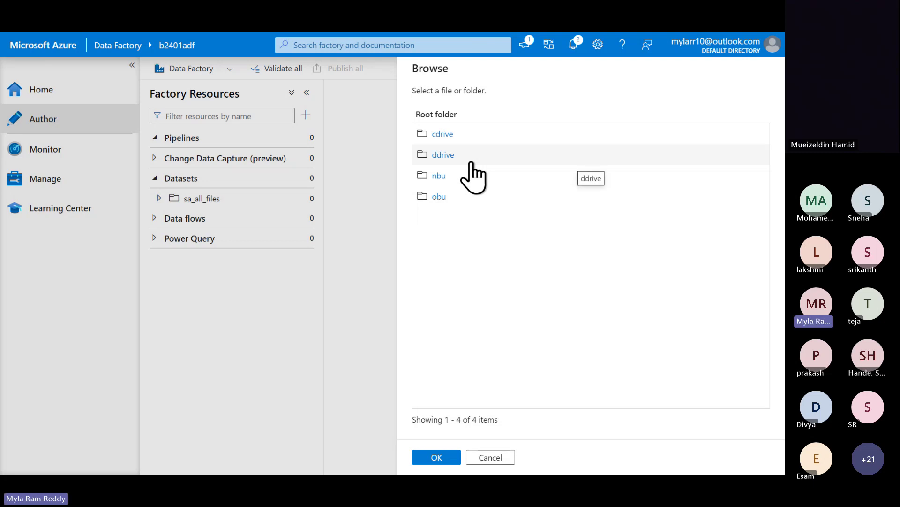
- Select cdrive/input/emp.csv as the dataset's file
left_click(451, 135)
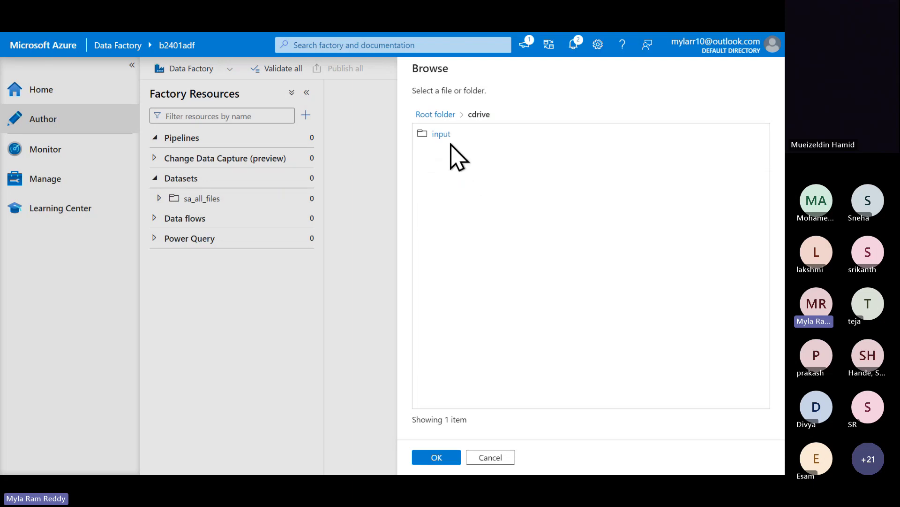
left_click(446, 137)
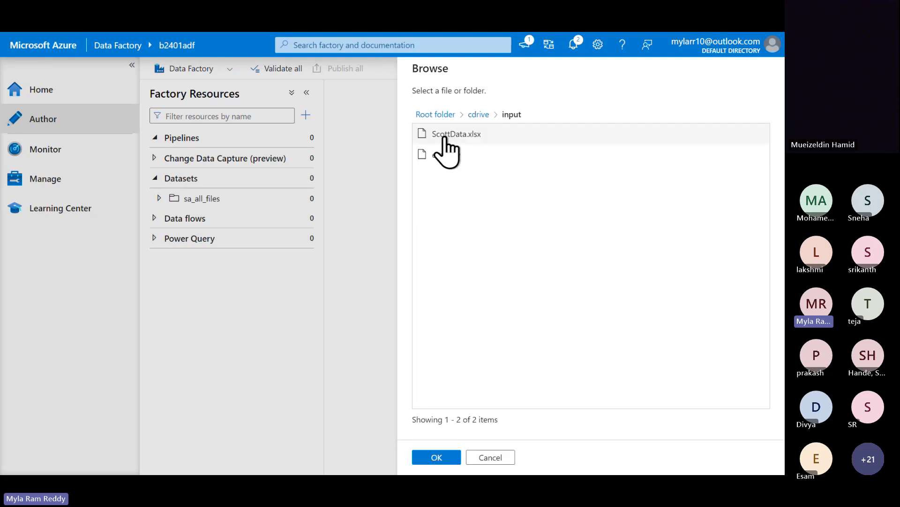
left_click(455, 158)
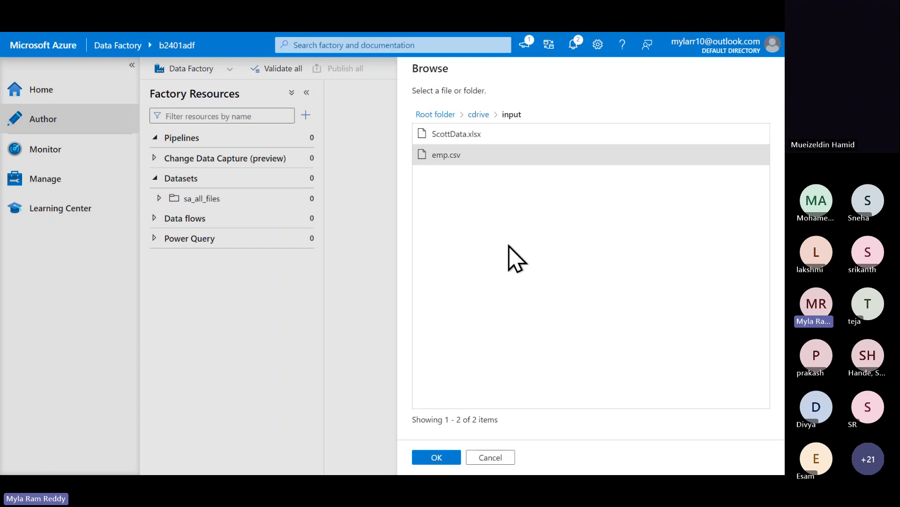
left_click(453, 458)
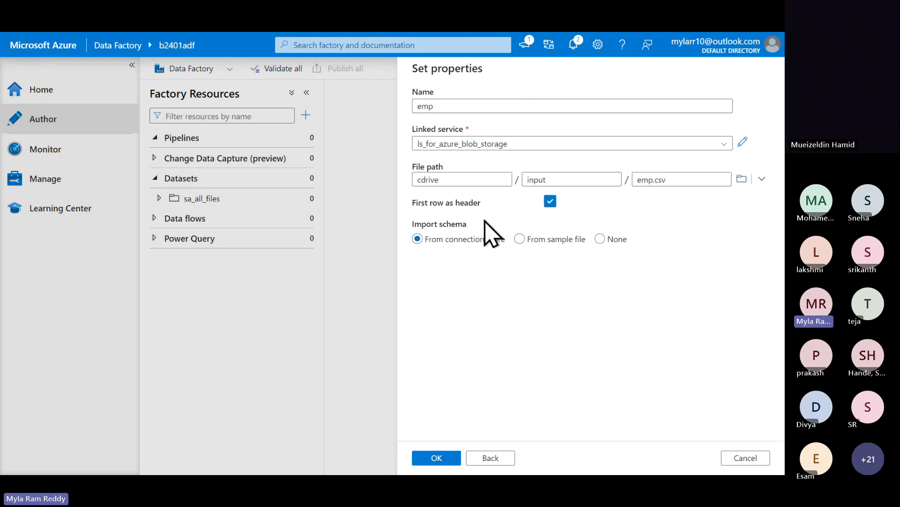
- Check the cdrive, input and emp.csv path fields and create the emp dataset
double_click(427, 179)
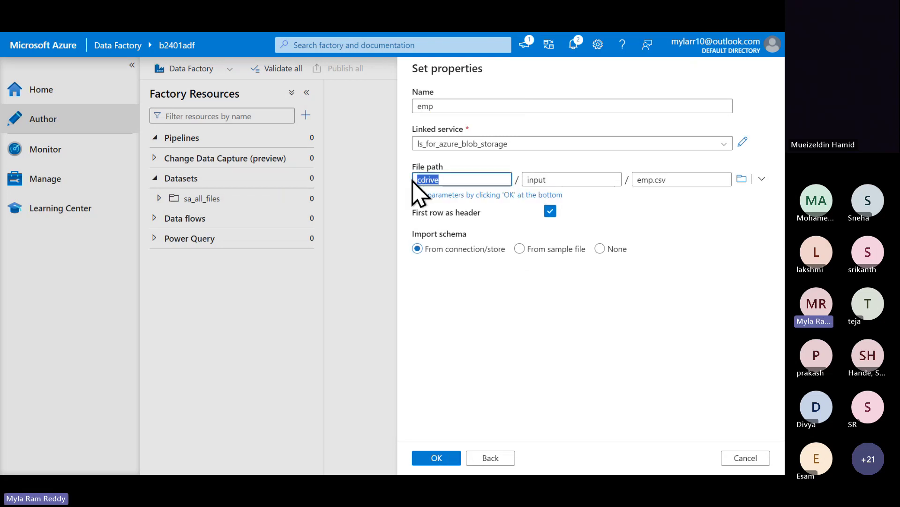
left_click_drag(553, 180, 524, 180)
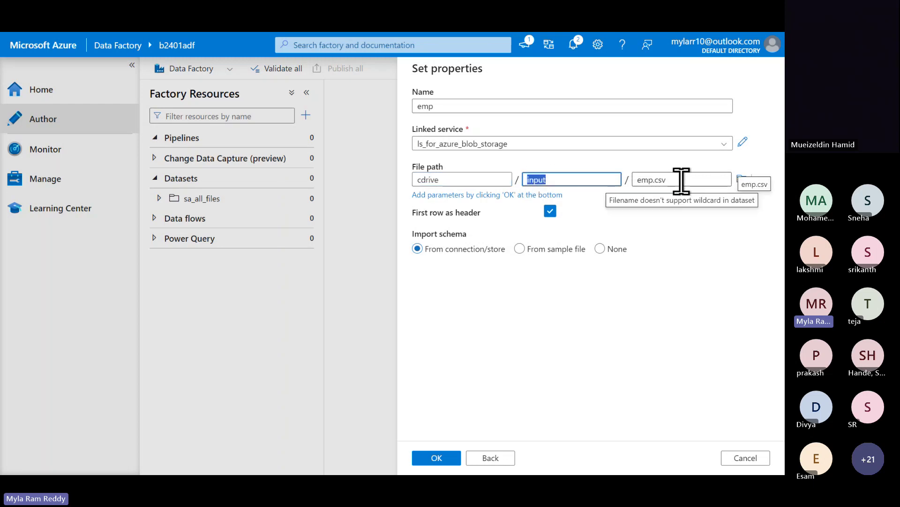
left_click_drag(679, 182, 637, 180)
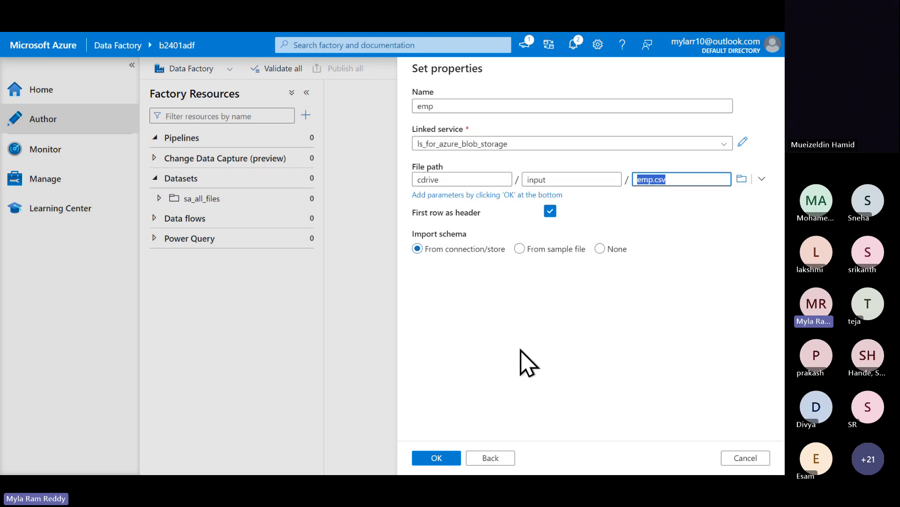
left_click(449, 458)
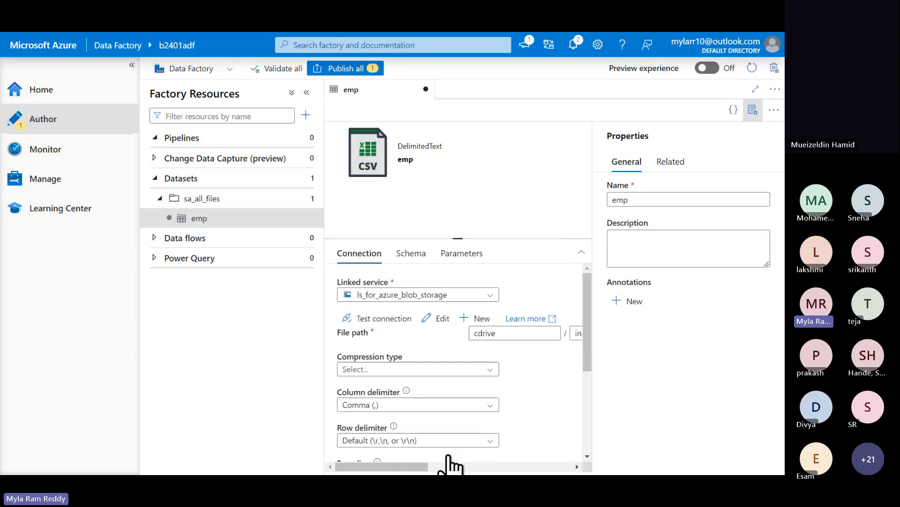
- Widen the editor and prefix the dataset name with src_blob_, making it src_blob_emp
mouse_move(310, 209)
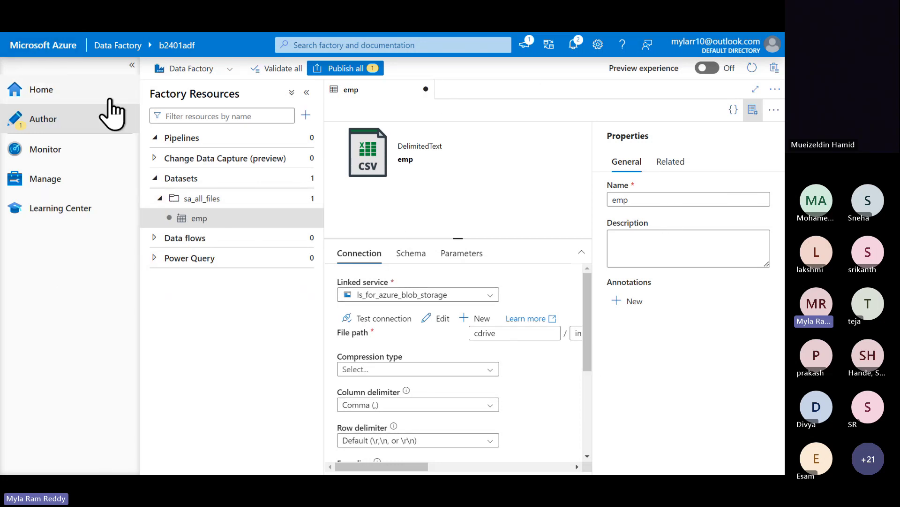
left_click(132, 66)
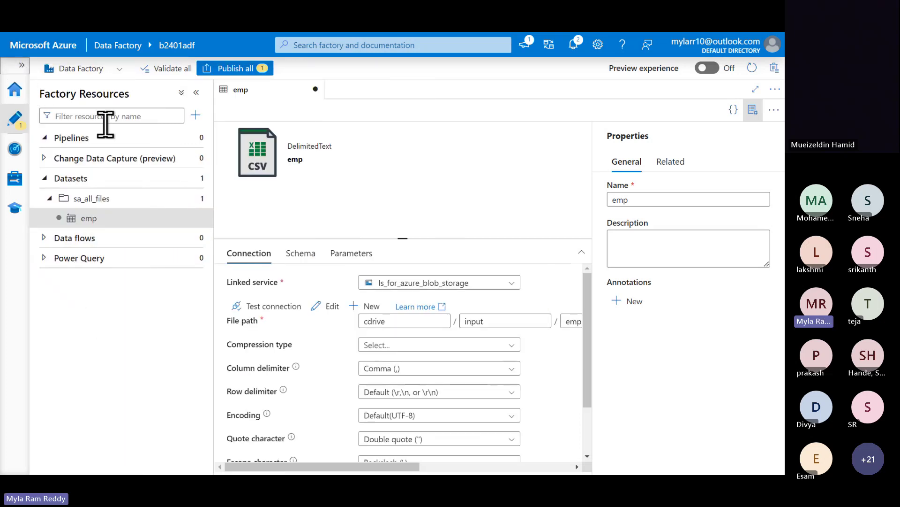
left_click(198, 93)
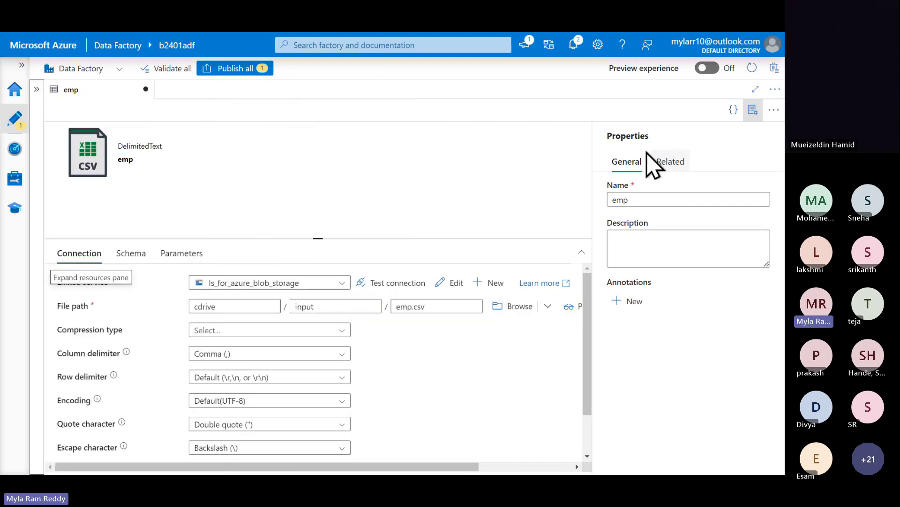
double_click(619, 137)
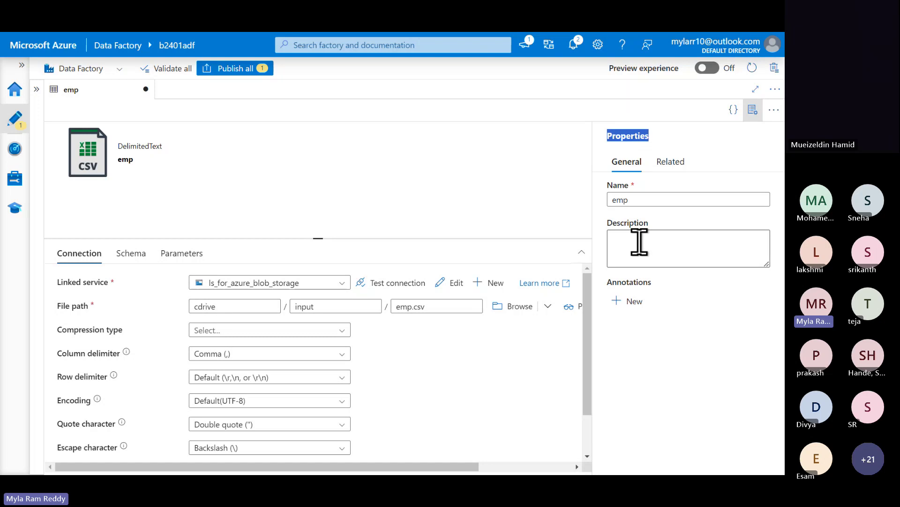
left_click(629, 199)
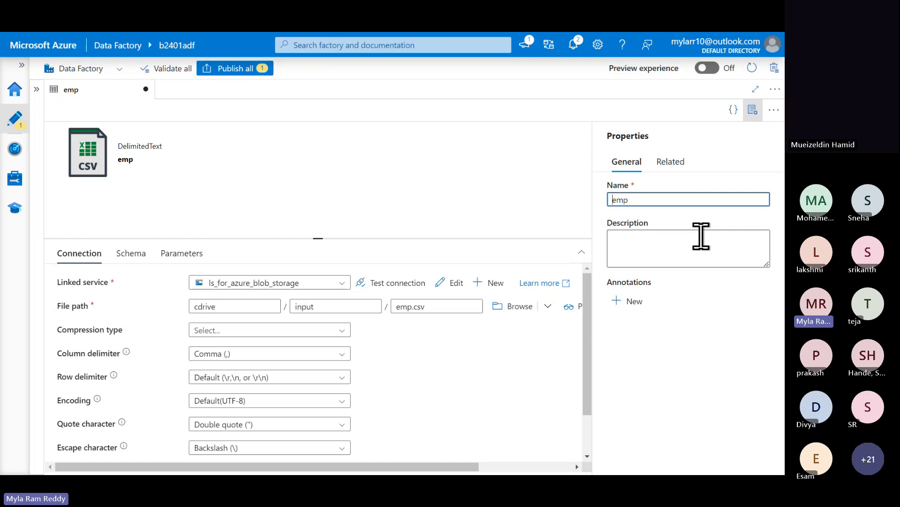
key("Home")
type("src_blob_")
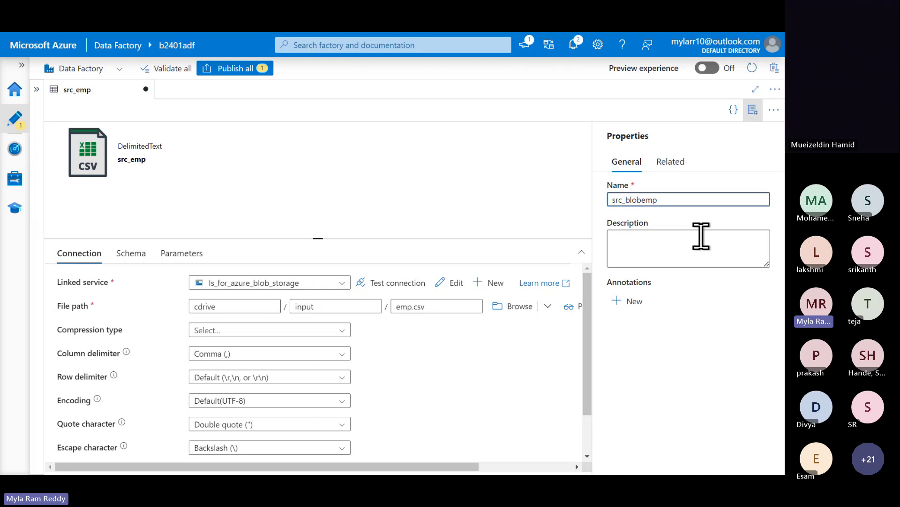
left_click(675, 243)
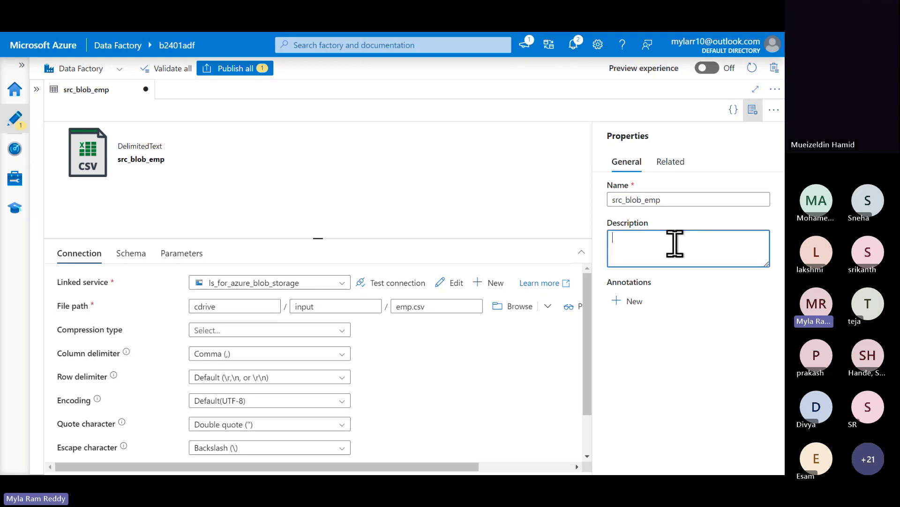
double_click(661, 199)
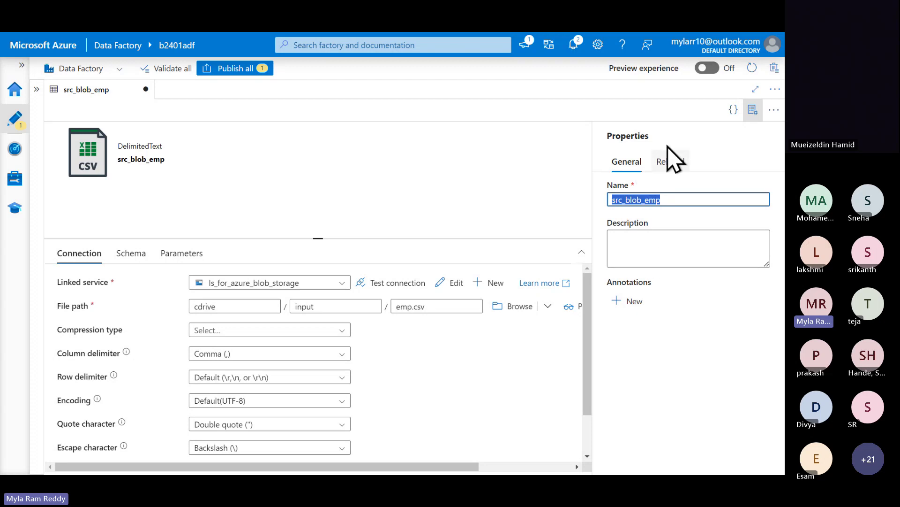
left_click(753, 119)
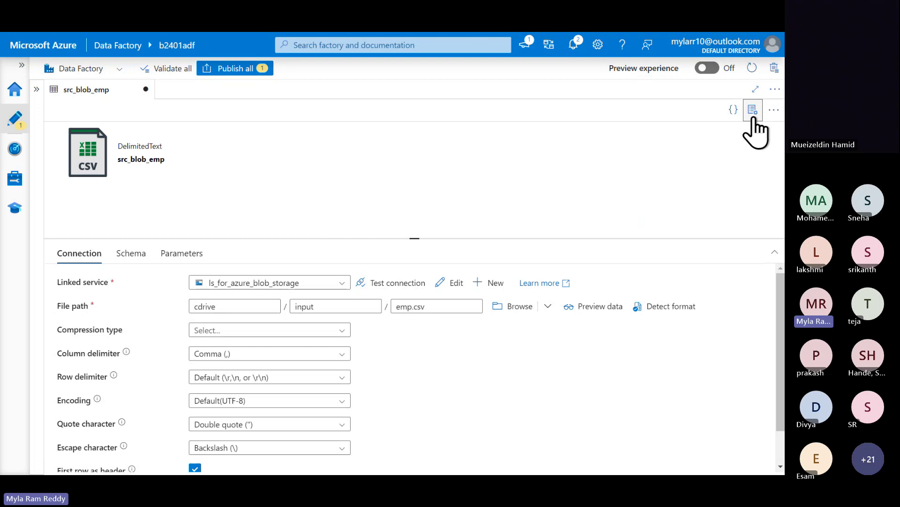
- Preview emp.csv's employee rows from src_blob_emp's Connection tab, then close the preview
left_click(753, 119)
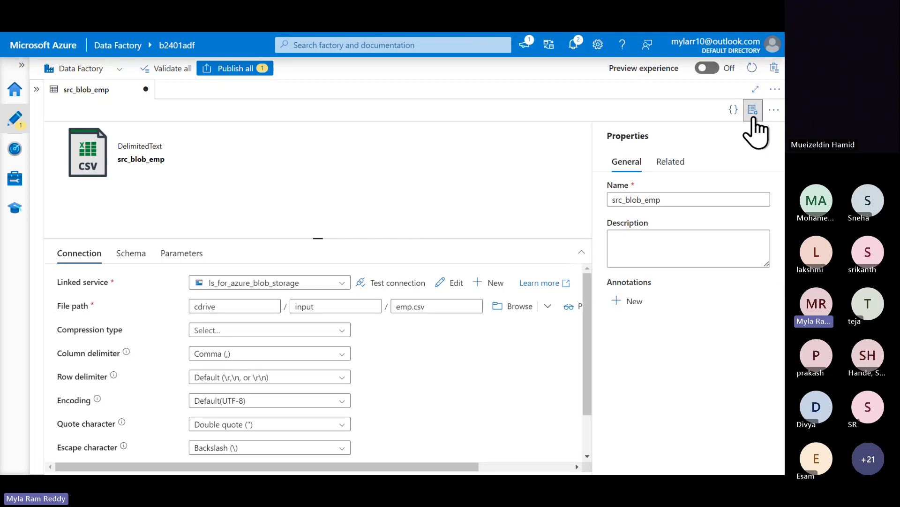
left_click(754, 119)
left_click(753, 119)
left_click(753, 120)
left_click(753, 119)
left_click(753, 120)
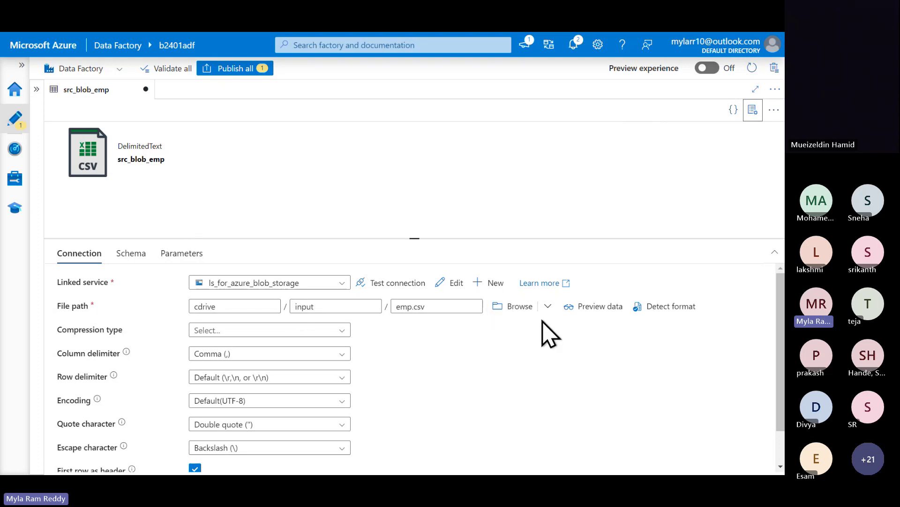
left_click(599, 308)
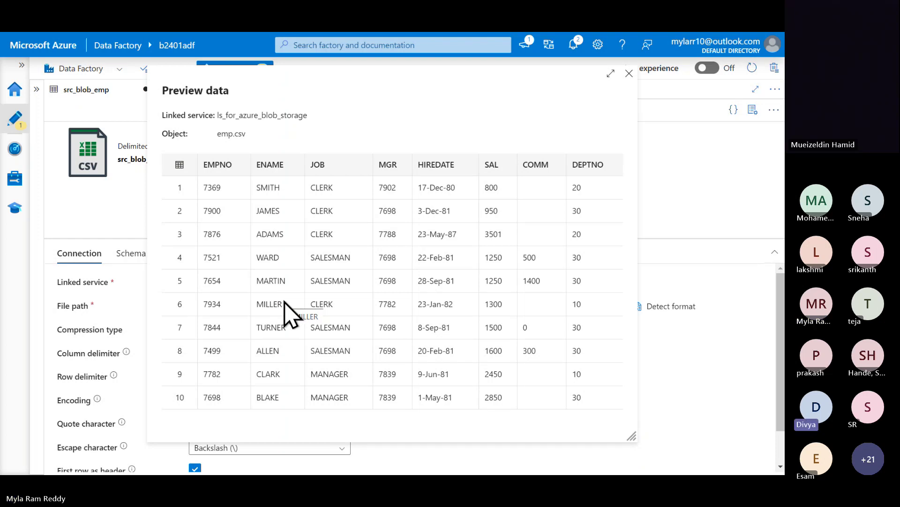
left_click(629, 74)
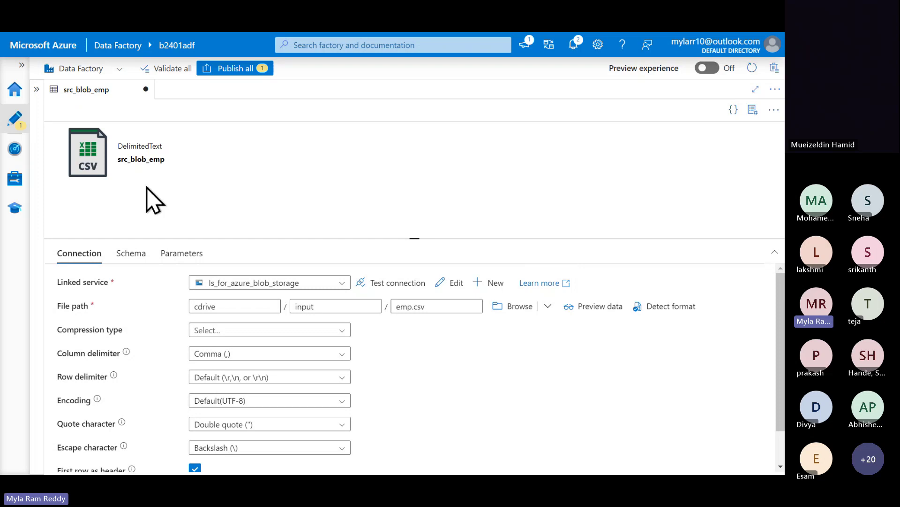
- Publish src_blob_emp, the single pending change, and reopen Factory Resources with Datasets collapsed
key("super")
key("Escape")
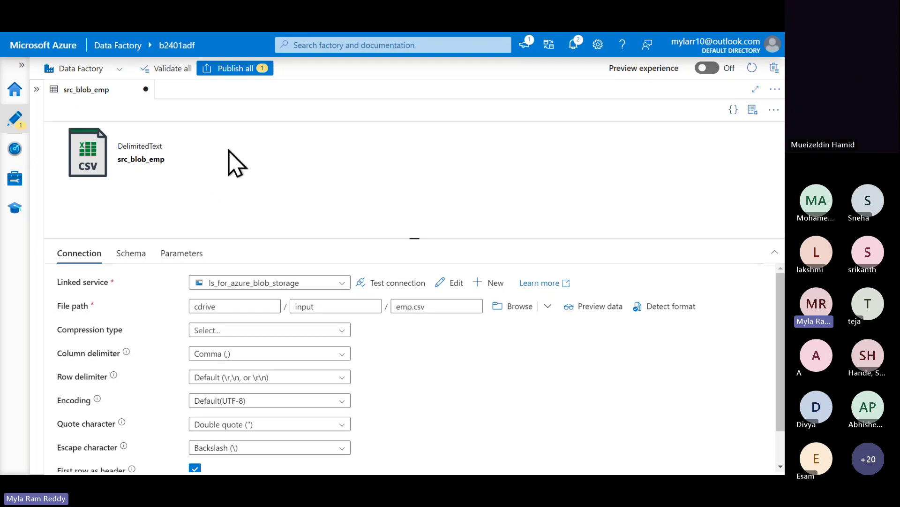
left_click(235, 69)
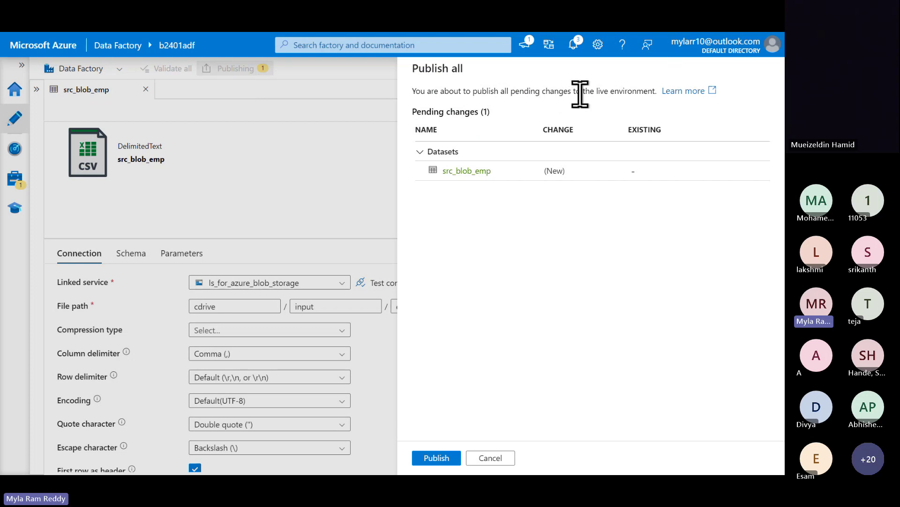
double_click(603, 90)
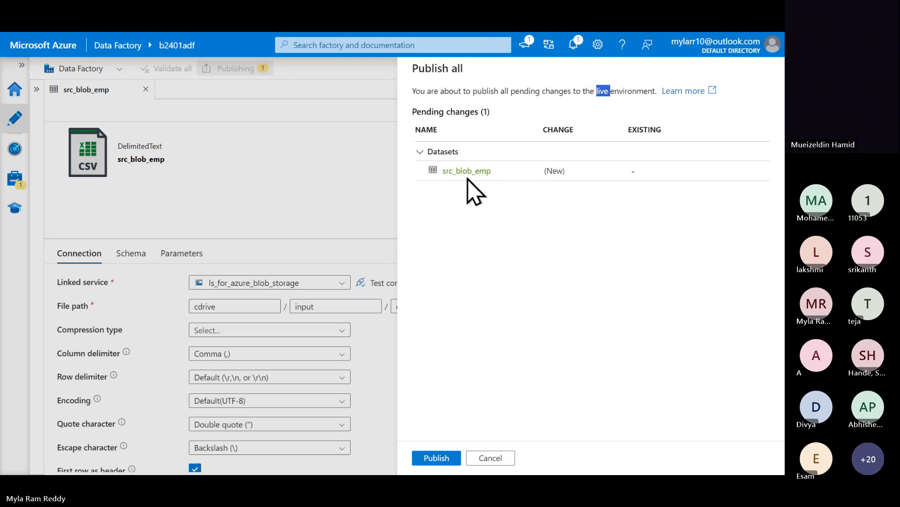
left_click(447, 450)
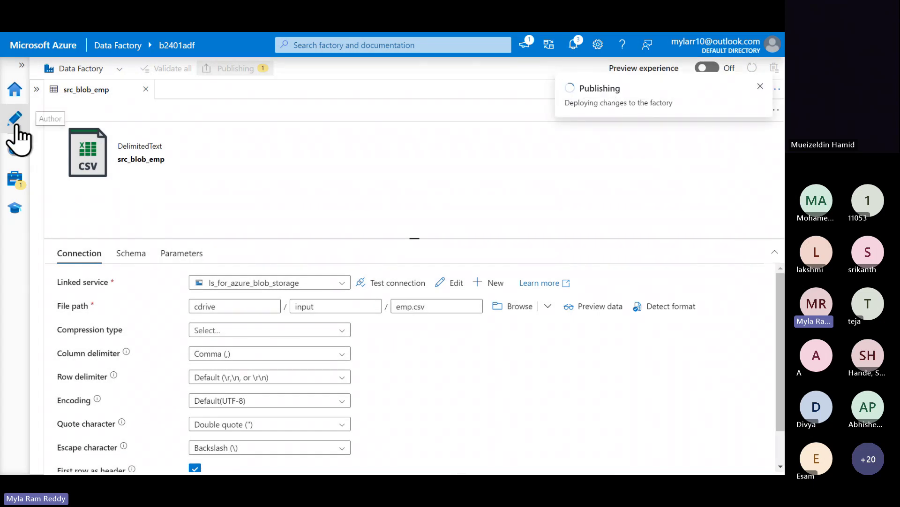
left_click(36, 90)
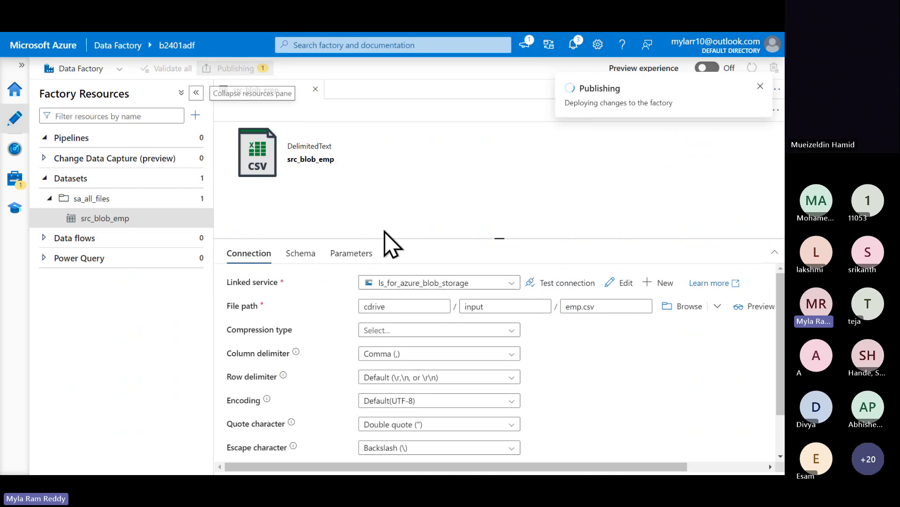
left_click(45, 178)
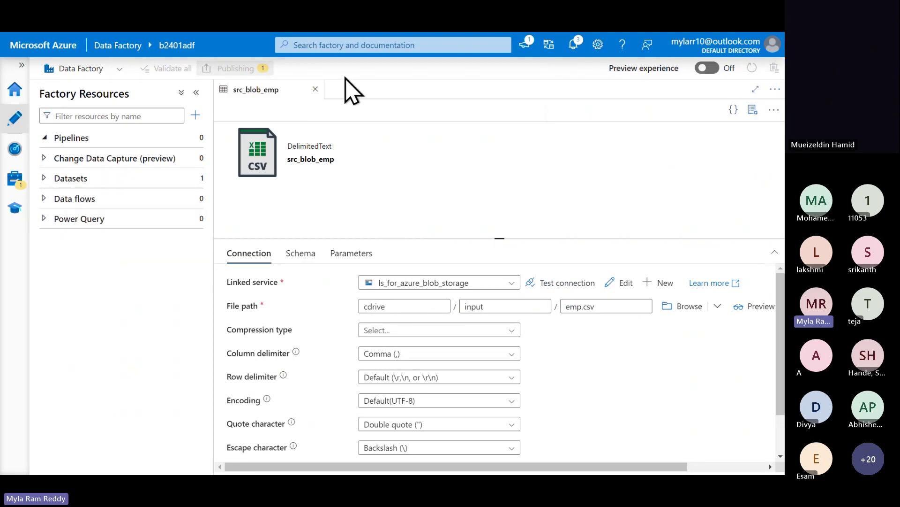
- Close the src_blob_emp dataset editor and outline the resource counts and the Publishing completed notice
left_click(315, 89)
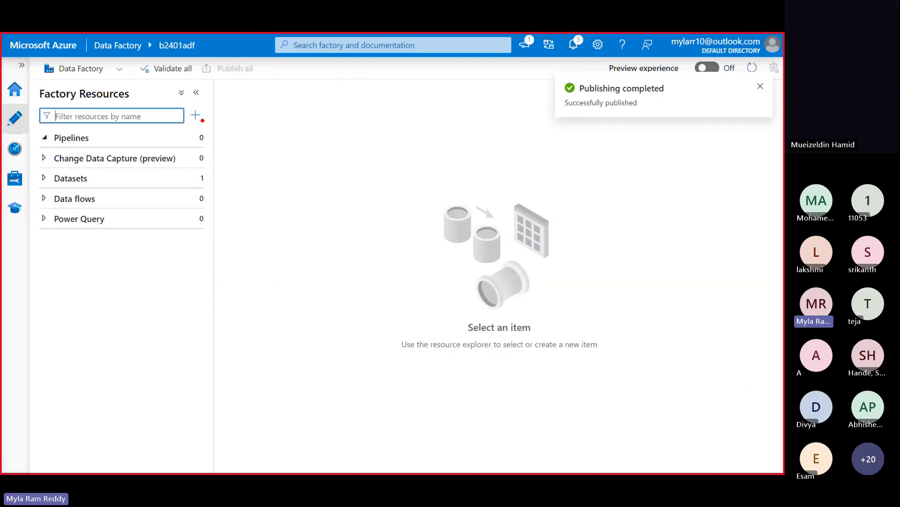
left_click_drag(185, 126, 230, 258)
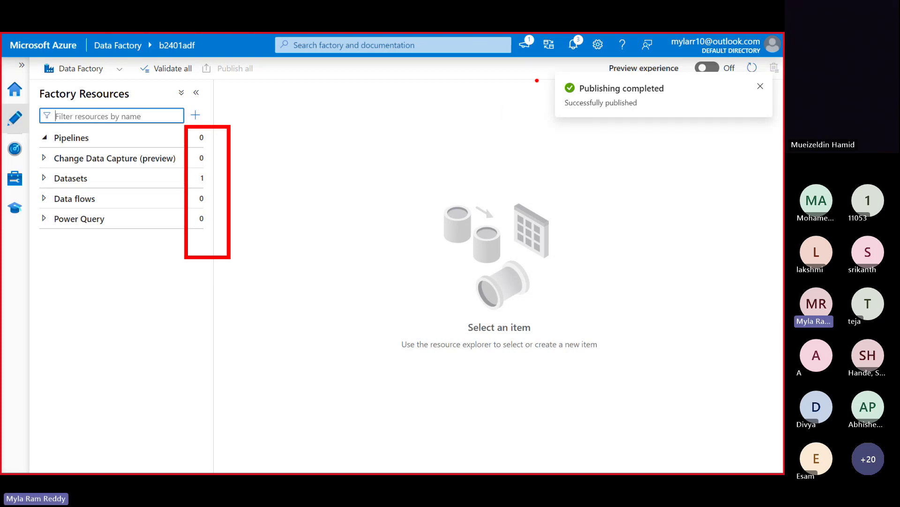
mouse_move(553, 58)
left_mouse_down()
mouse_move(636, 127)
mouse_move(672, 133)
left_mouse_up()
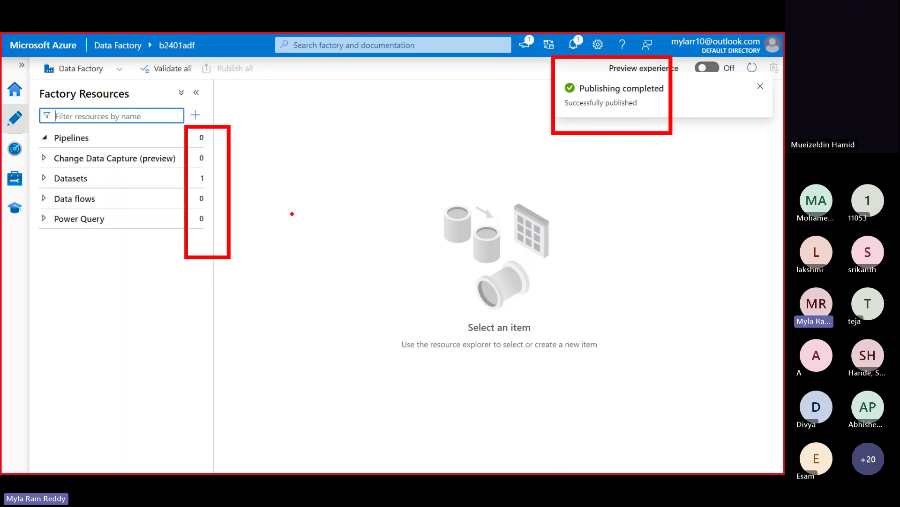
- Add a red on-screen note listing '1. IR', '2. Linked Service', '3. Dataset'
left_click(396, 269)
type("1. IR")
key("Return")
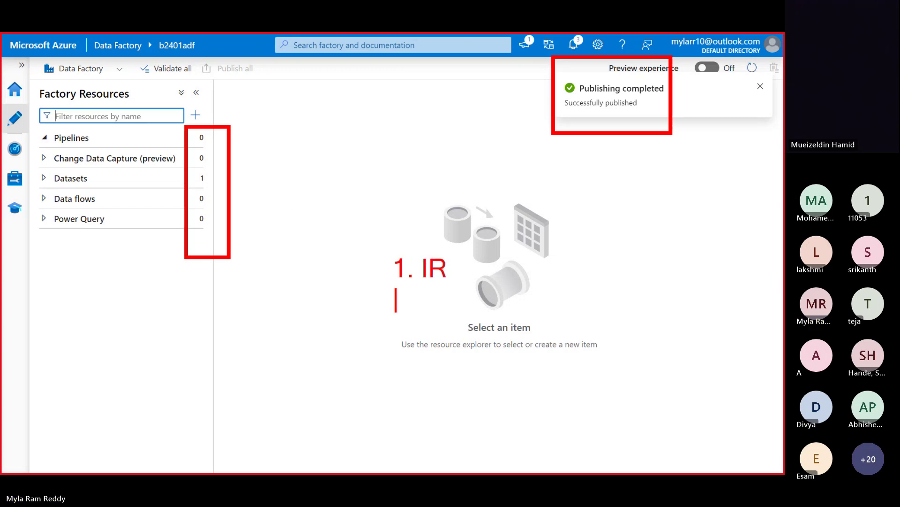
type("2. Li")
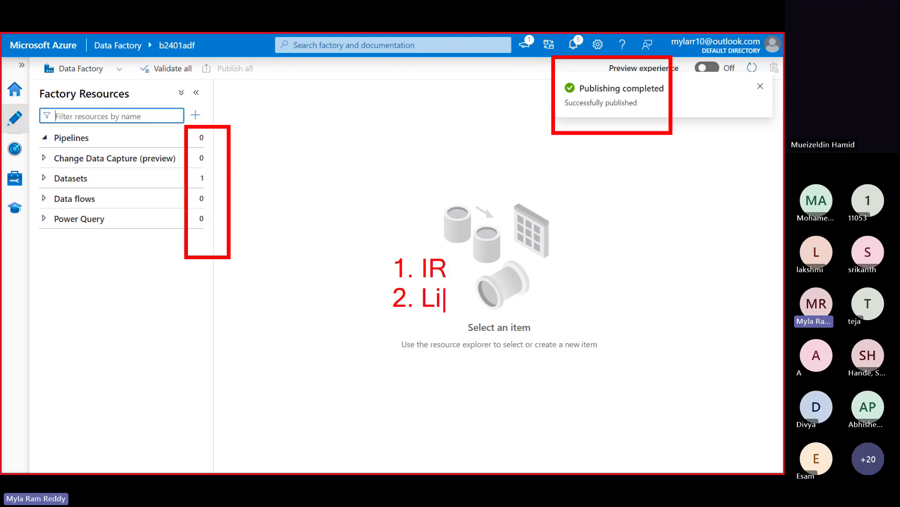
type("nked Ser")
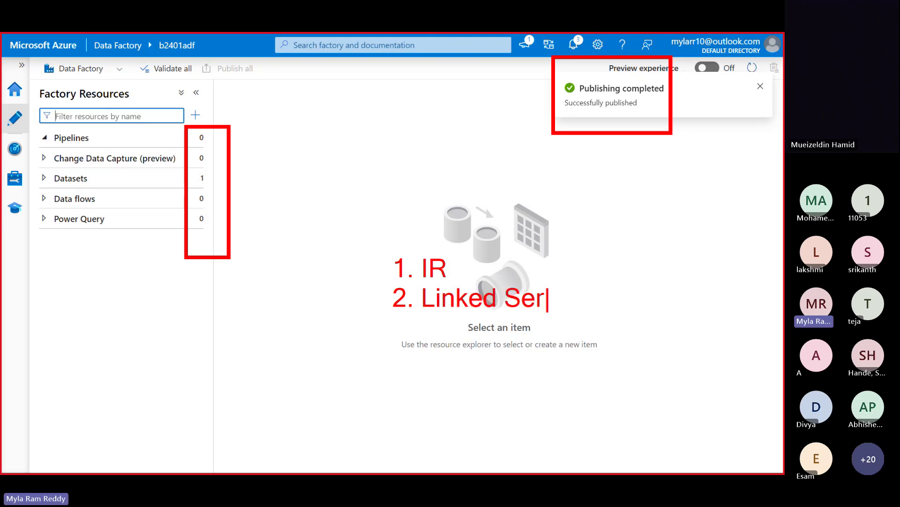
type("vice")
key("Return")
type("3. ")
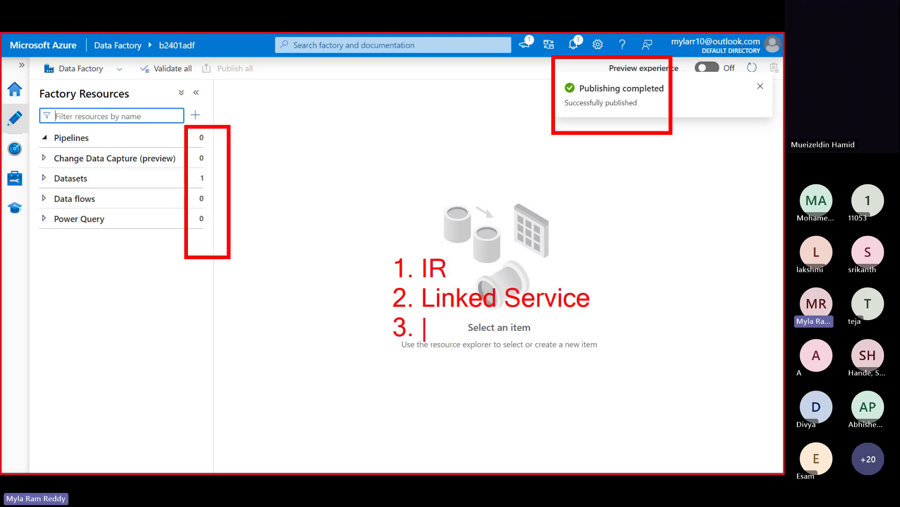
type("Dataset")
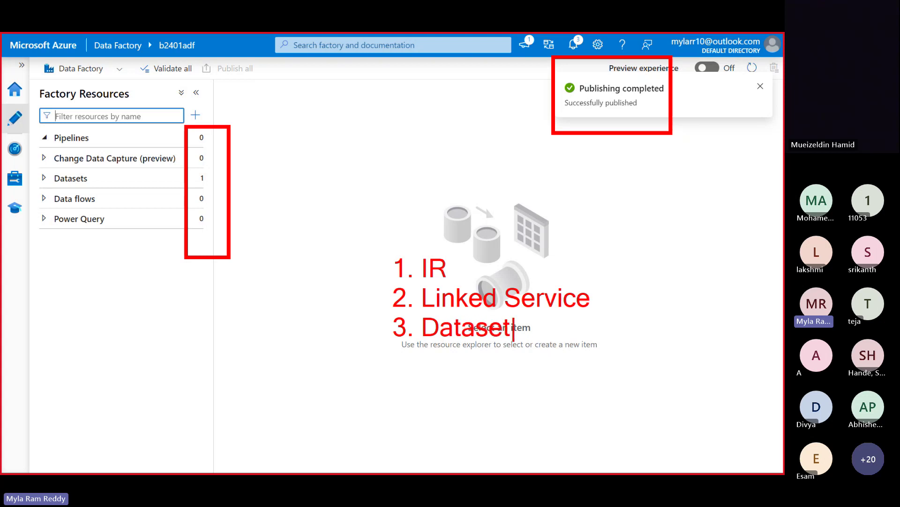